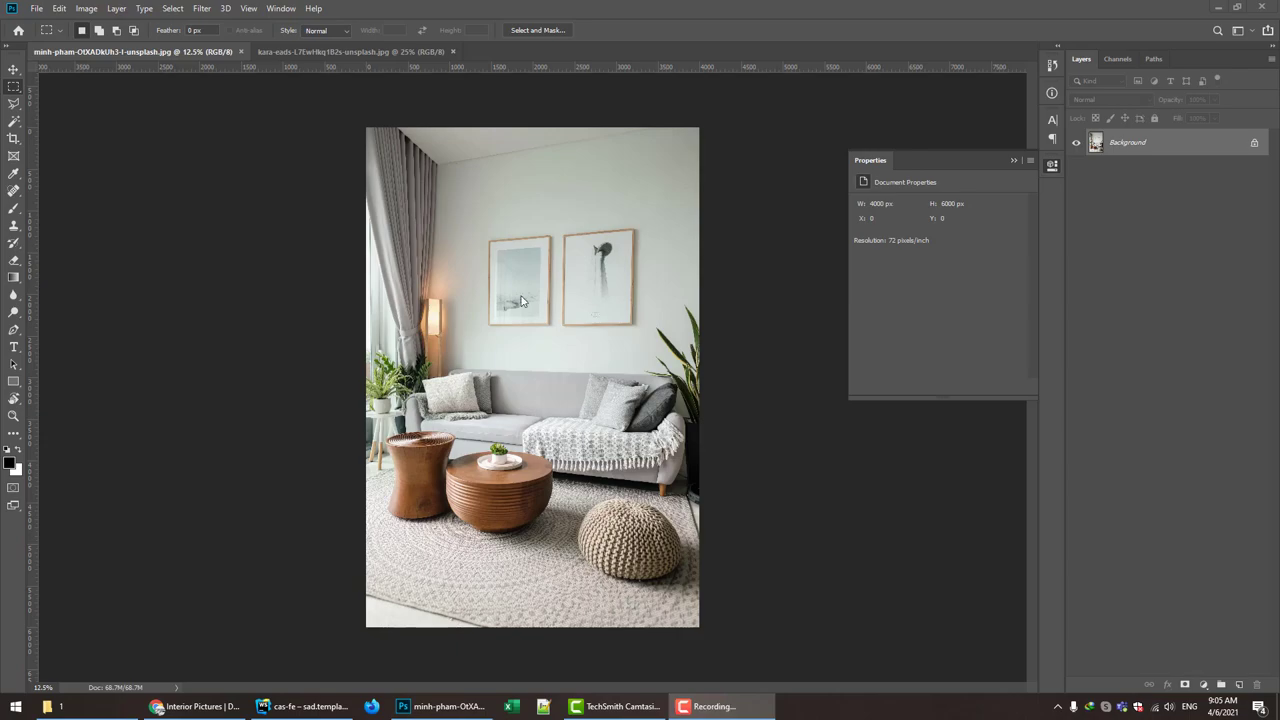
- Zoom in and start a Pen path with the first anchor on the sofa's right arm
scroll(525, 305, "up", 3)
scroll(600, 350, "up", 3)
scroll(660, 390, "up", 3)
scroll(703, 395, "up", 2)
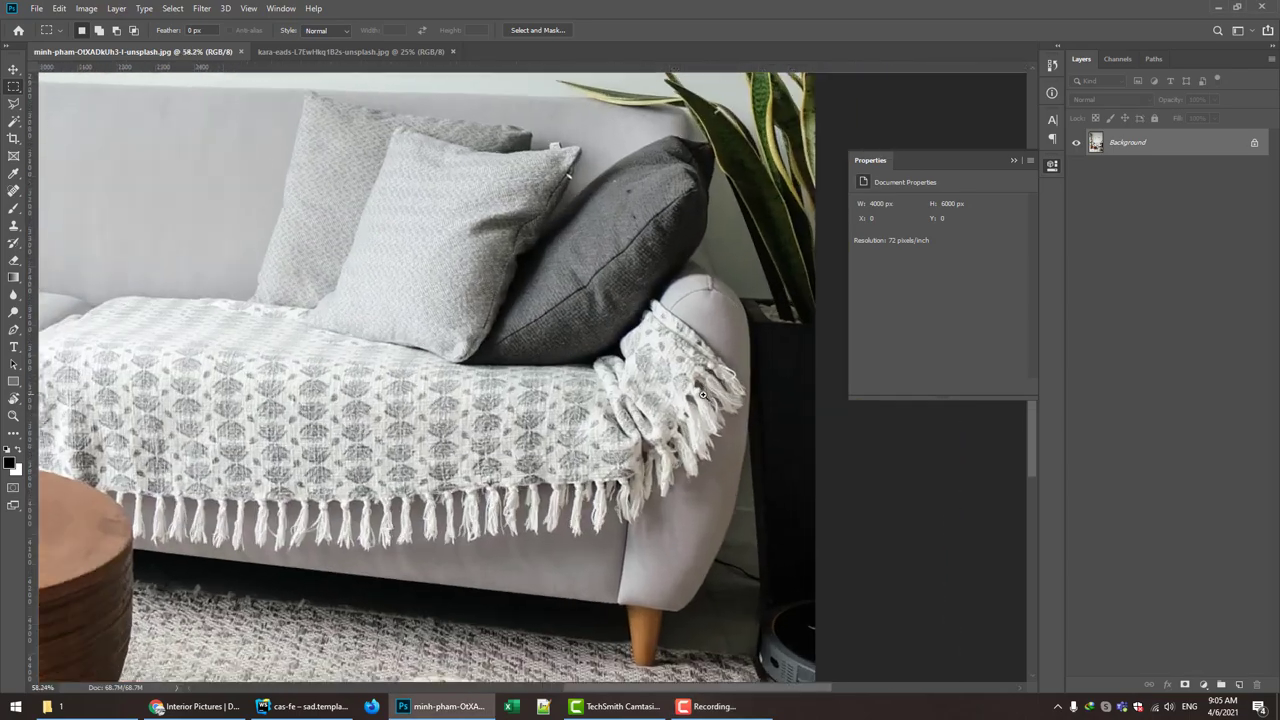
key("p")
scroll(750, 340, "up", 4)
scroll(760, 240, "up", 4)
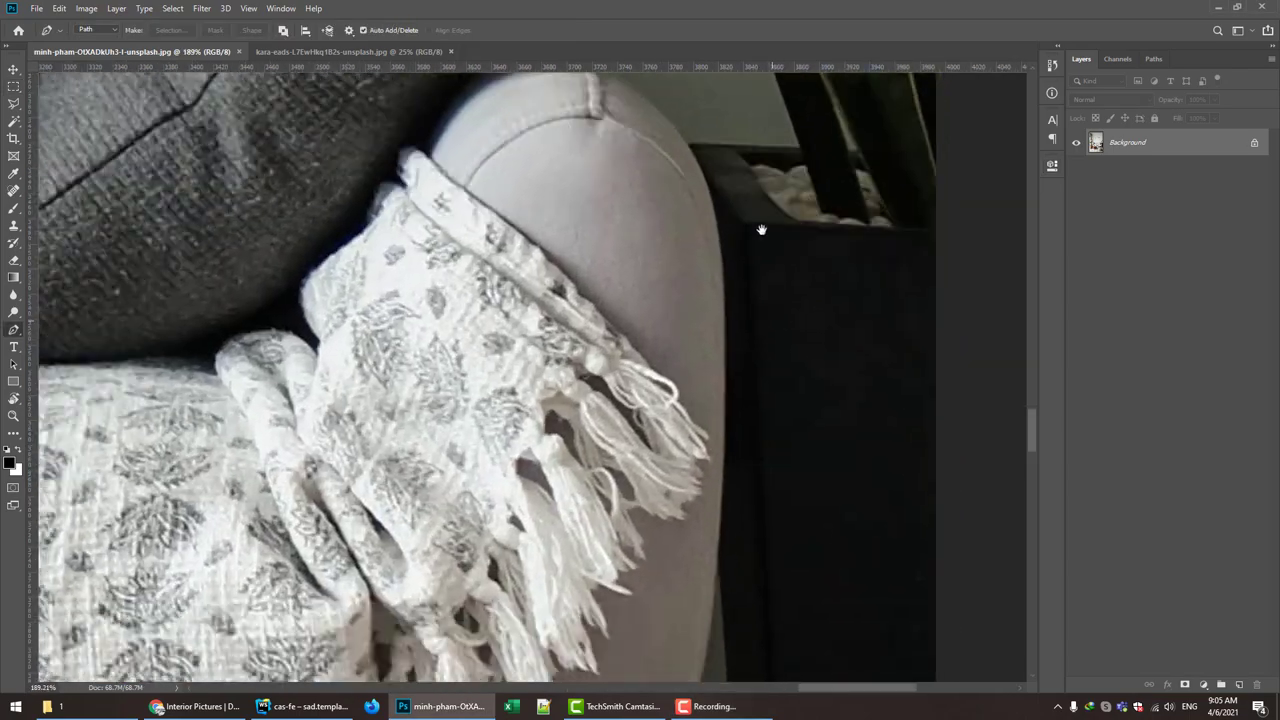
left_click(718, 226)
- Trace the path down the sofa arm's edge and around the wooden leg
scroll(728, 421, "down", 3)
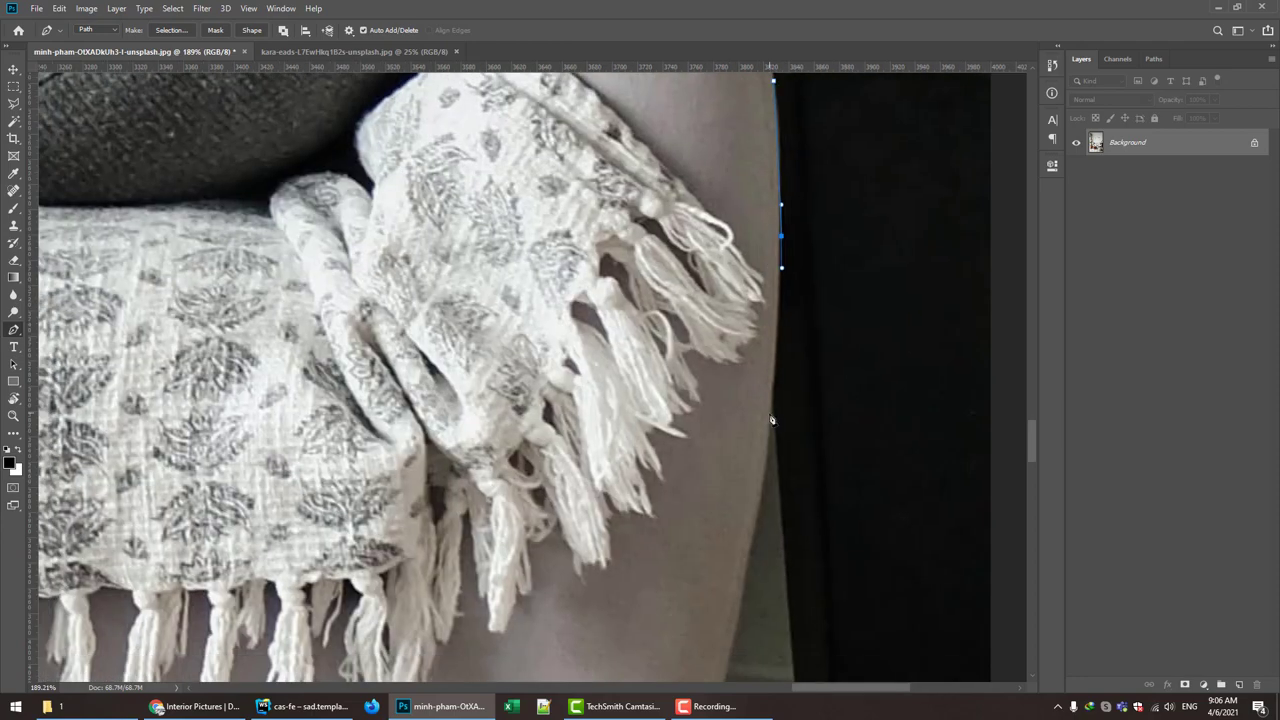
scroll(818, 342, "down", 1)
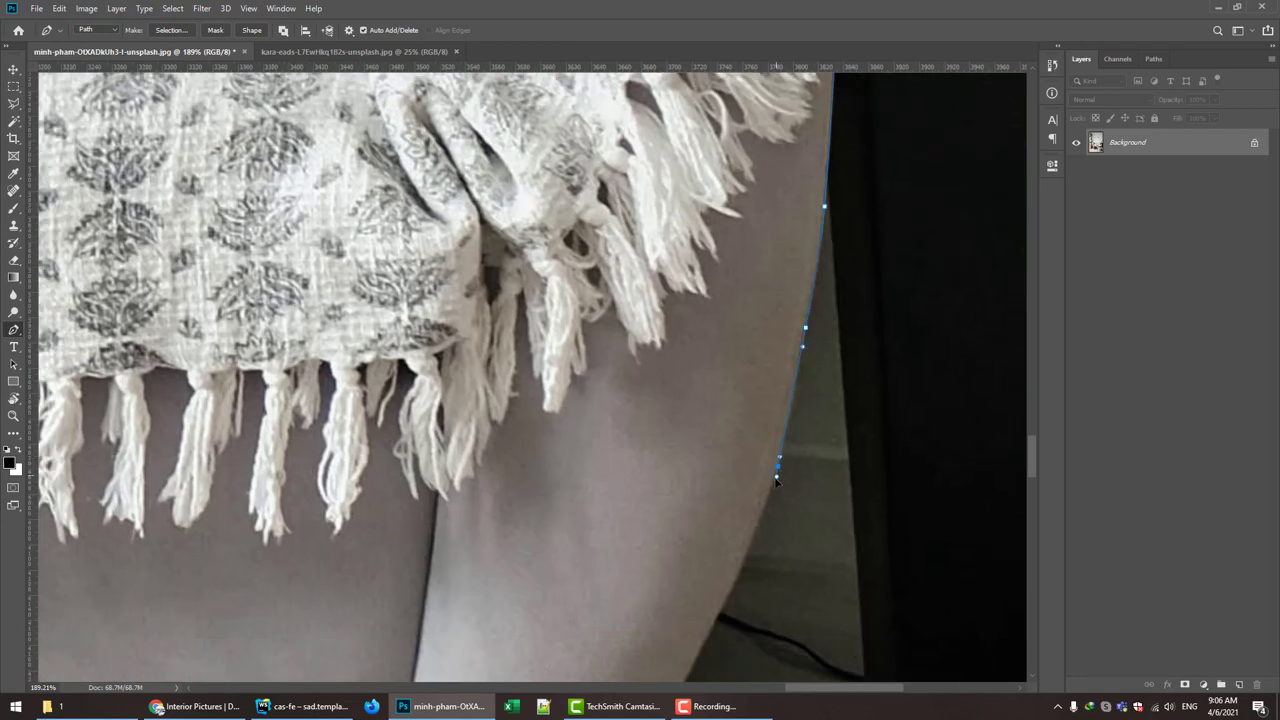
left_click_drag(776, 481, 824, 404)
left_click_drag(755, 512, 746, 530)
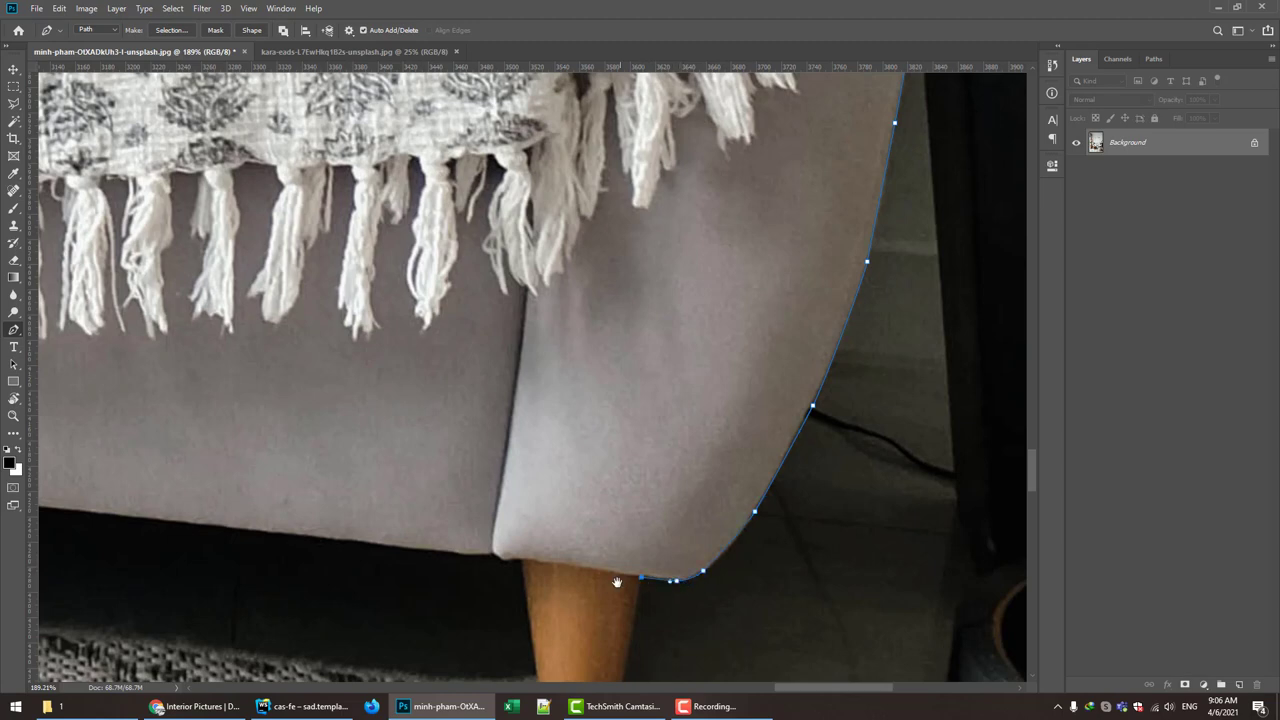
left_click_drag(617, 582, 678, 340)
left_click(671, 512)
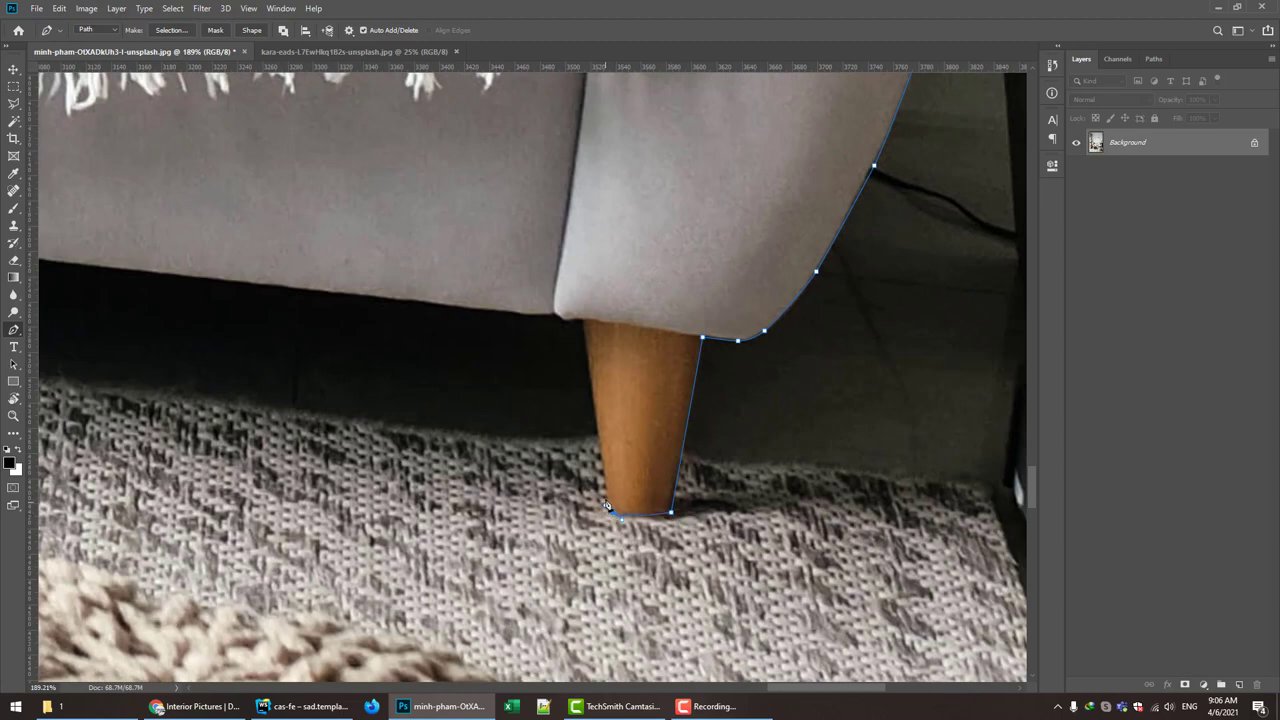
left_click(584, 321)
- Continue the path leftward with anchors along the sofa's bottom edge
mouse_move(585, 323)
left_mouse_down()
mouse_move(790, 375)
mouse_move(937, 346)
left_mouse_up()
left_click(885, 339)
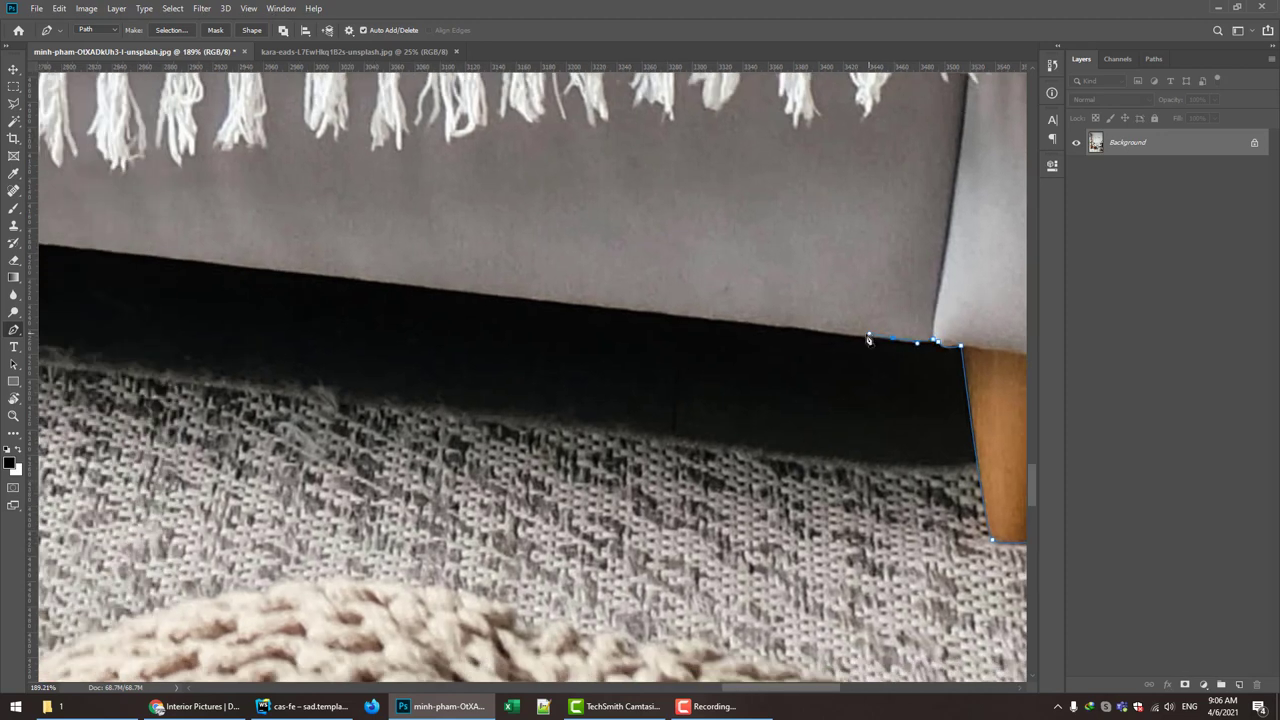
left_click_drag(681, 323, 861, 344)
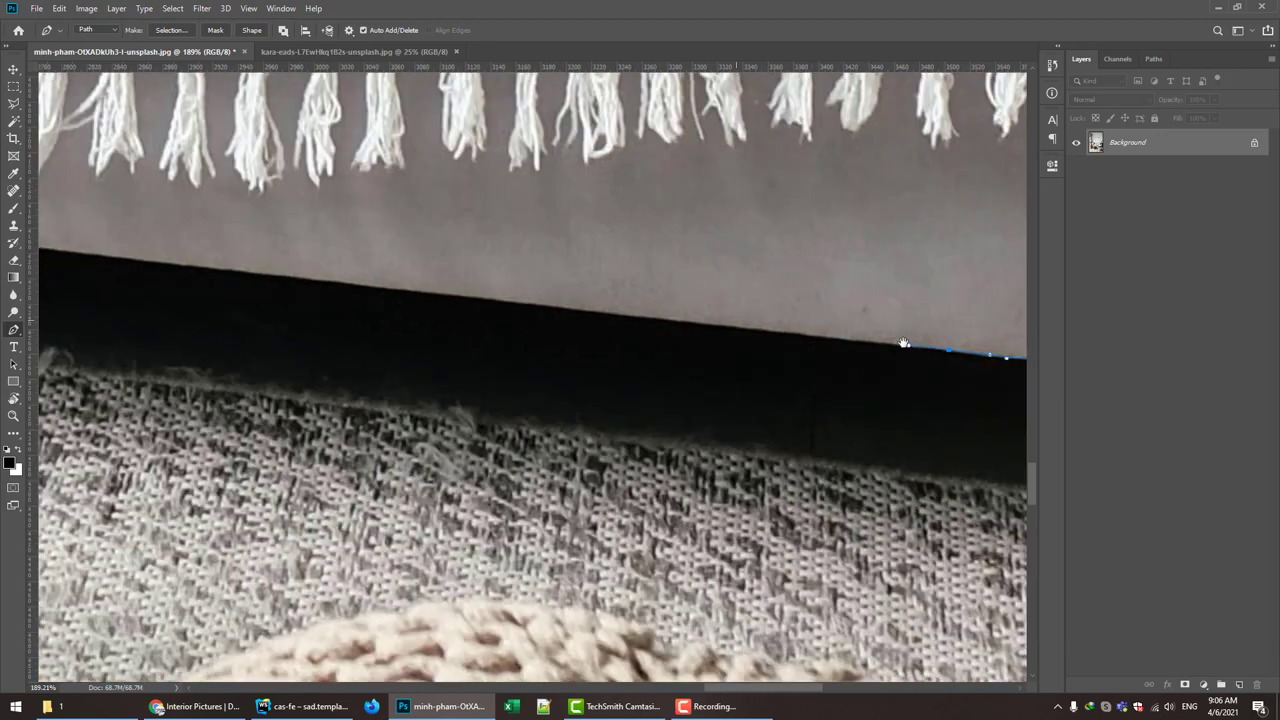
left_click_drag(716, 326, 779, 340)
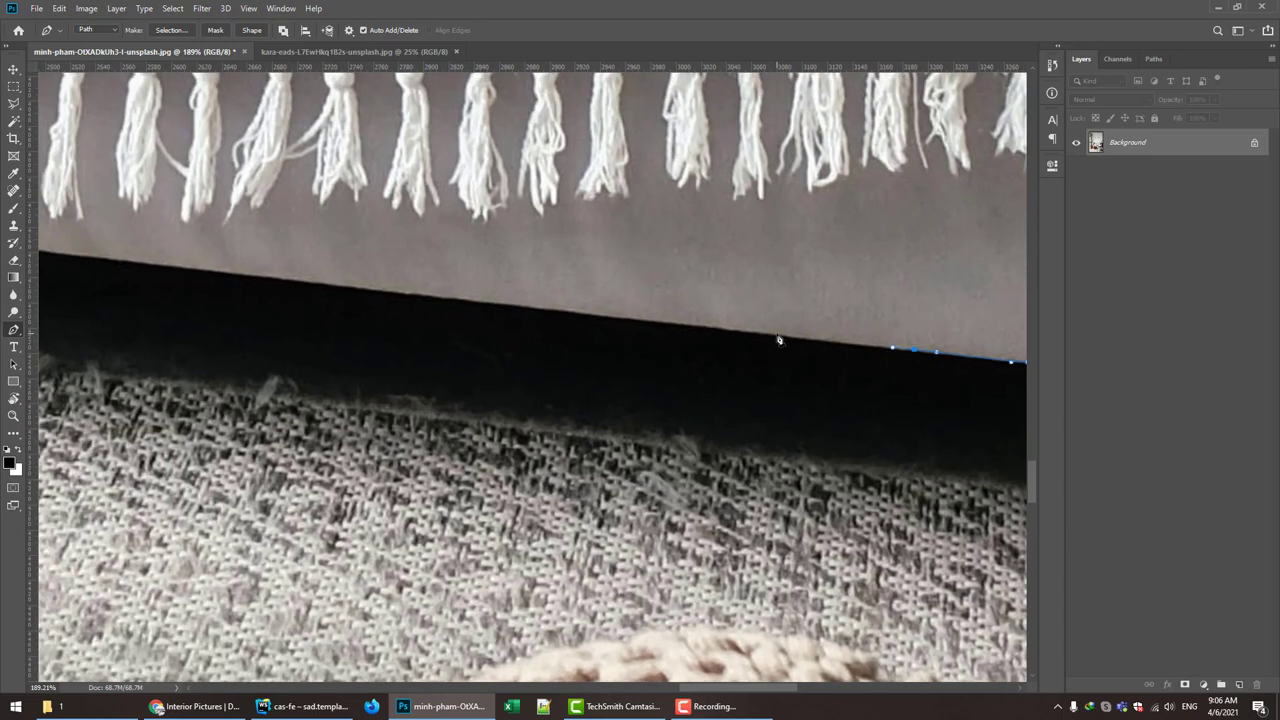
left_click_drag(681, 330, 794, 331)
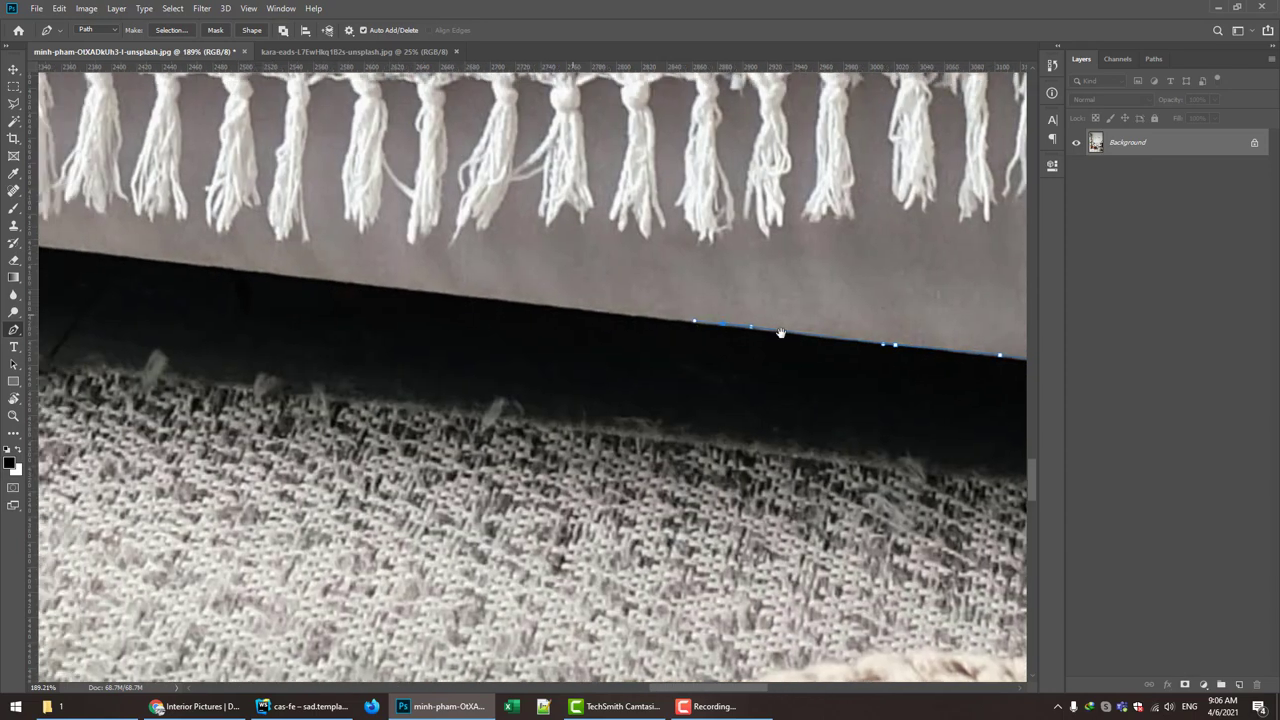
left_click(730, 311)
left_click_drag(697, 320, 965, 350)
left_click(766, 325)
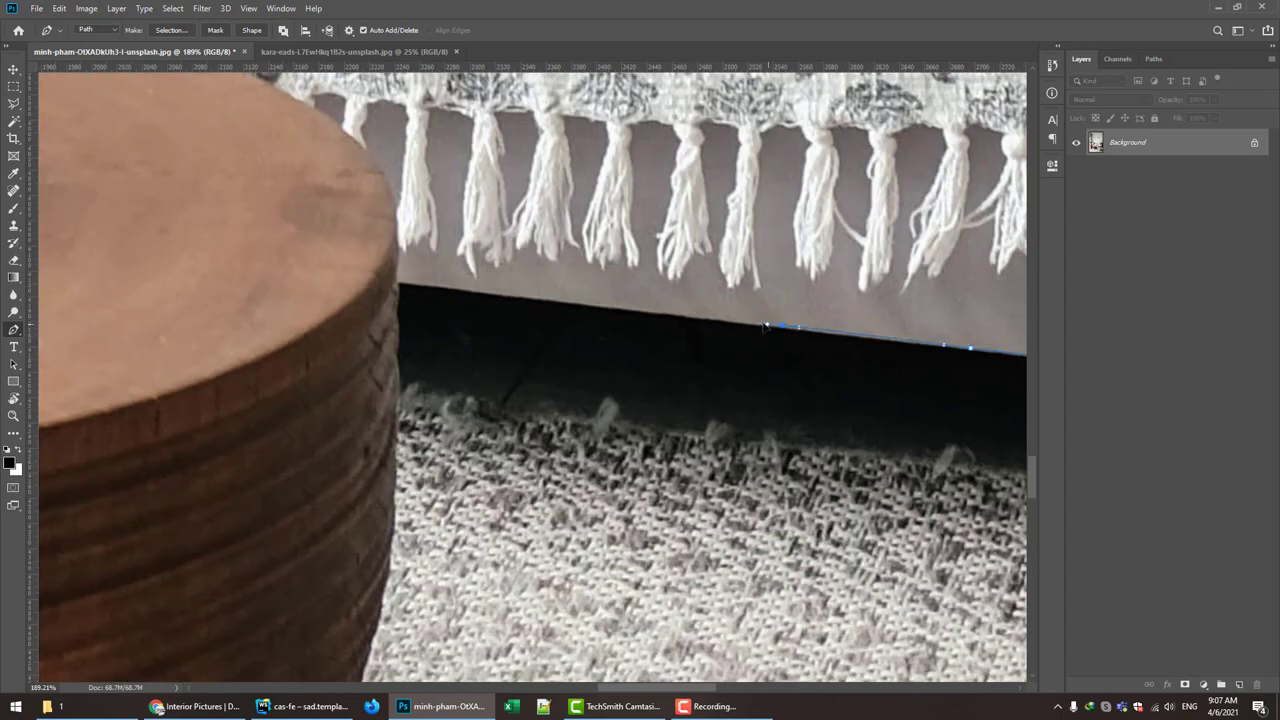
- Extend the path to where the sofa meets the round table and down its right edge
left_click(614, 306)
left_click_drag(507, 302, 724, 343)
left_click(653, 331)
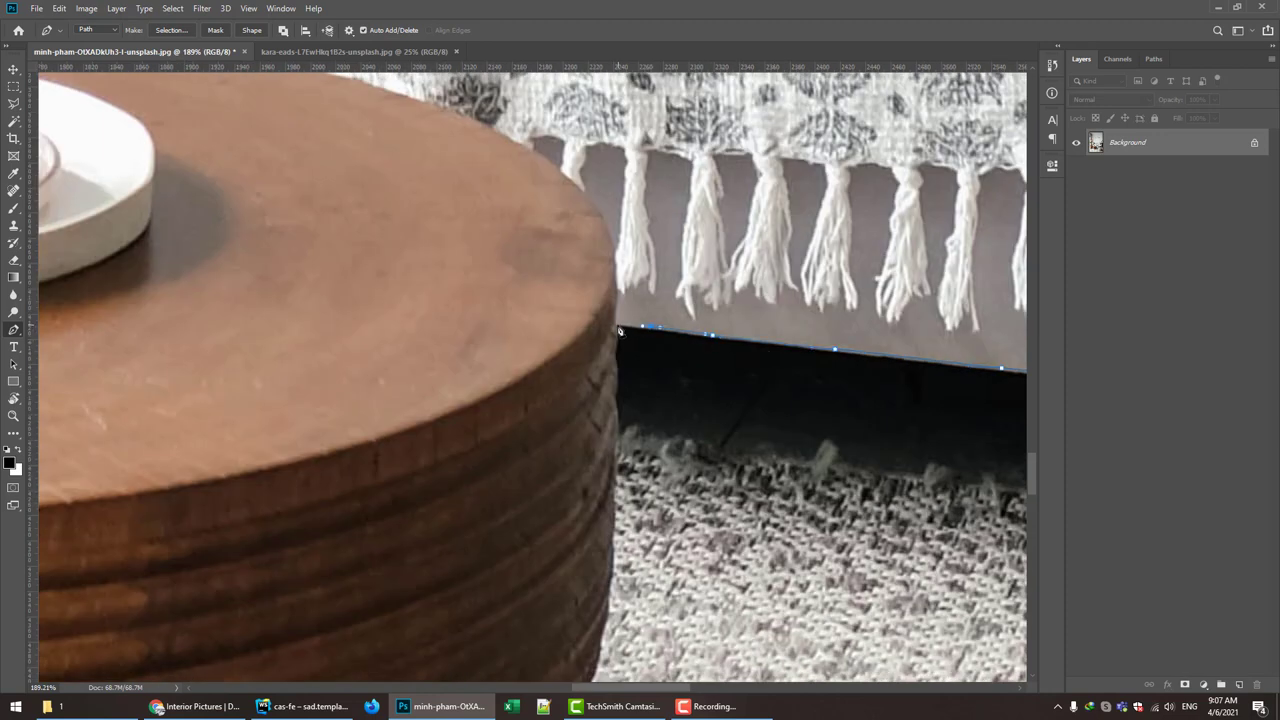
left_click(618, 392)
left_click_drag(615, 444, 729, 332)
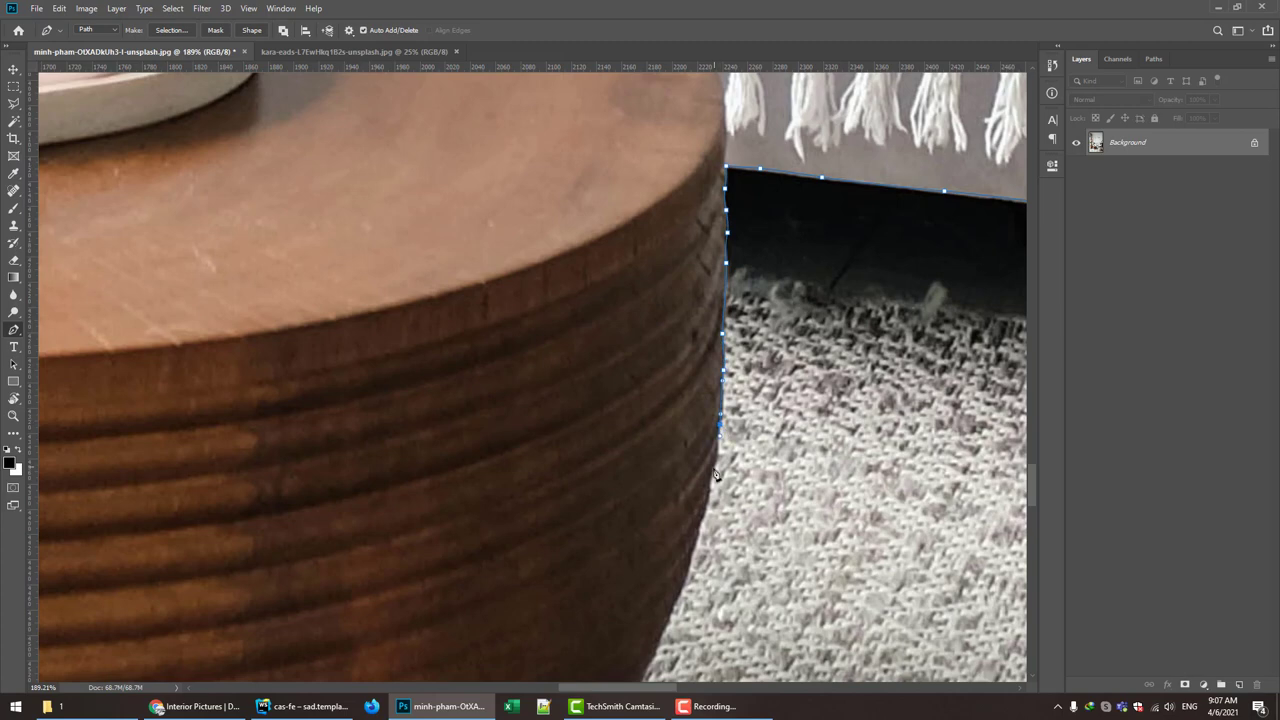
left_click_drag(720, 470, 793, 323)
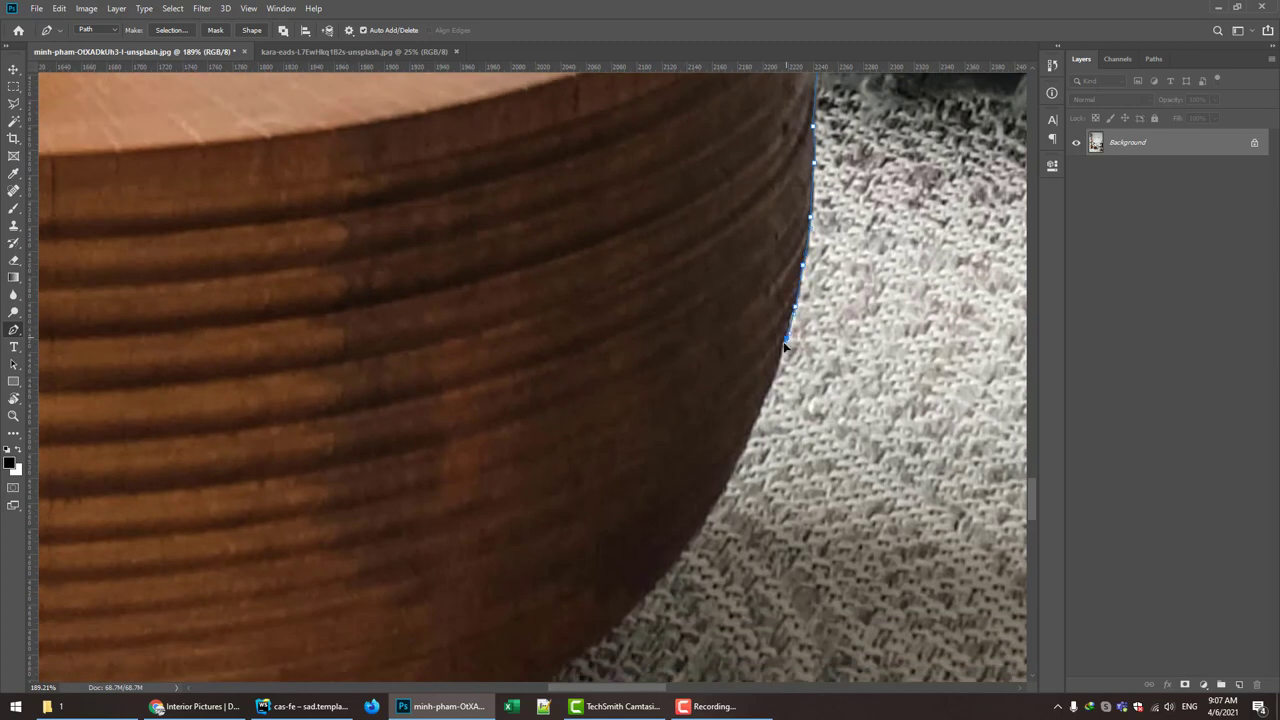
left_click_drag(769, 400, 846, 257)
- Trace the round table's curved side and bottom curve to where it meets the rug
left_click(832, 325)
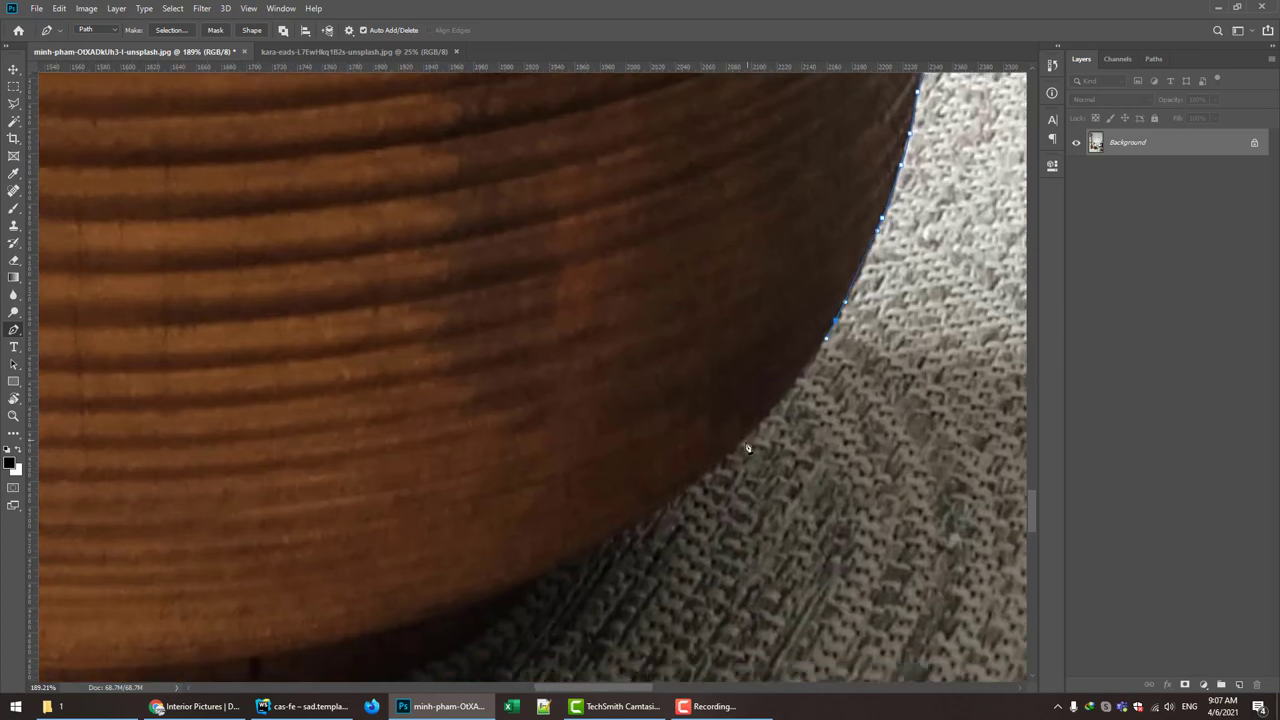
left_click(710, 480)
left_click(676, 500)
left_click_drag(623, 514, 762, 344)
mouse_move(678, 424)
left_mouse_down()
mouse_move(666, 430)
mouse_move(794, 323)
mouse_move(569, 441)
mouse_move(705, 380)
left_mouse_up()
mouse_move(545, 367)
left_mouse_down()
mouse_move(416, 349)
mouse_move(696, 381)
left_mouse_up()
left_click_drag(519, 280, 699, 383)
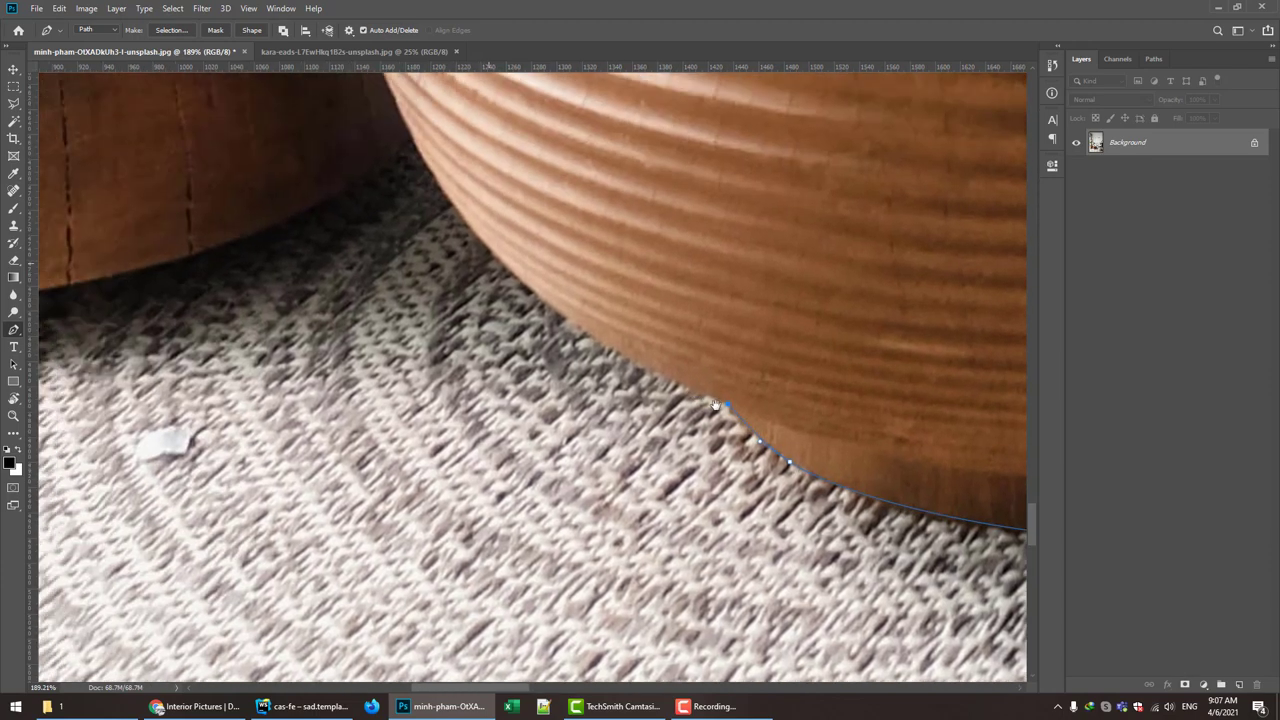
mouse_move(619, 324)
left_mouse_down()
mouse_move(526, 218)
mouse_move(556, 258)
mouse_move(795, 250)
left_mouse_up()
- Follow the left stool's base with curved anchors to its bottom-left corner
left_click(542, 215)
mouse_move(642, 297)
left_mouse_down()
mouse_move(563, 325)
mouse_move(796, 355)
left_mouse_up()
left_click(789, 357)
mouse_move(348, 388)
left_mouse_down()
mouse_move(170, 358)
mouse_move(365, 430)
mouse_move(347, 424)
left_mouse_up()
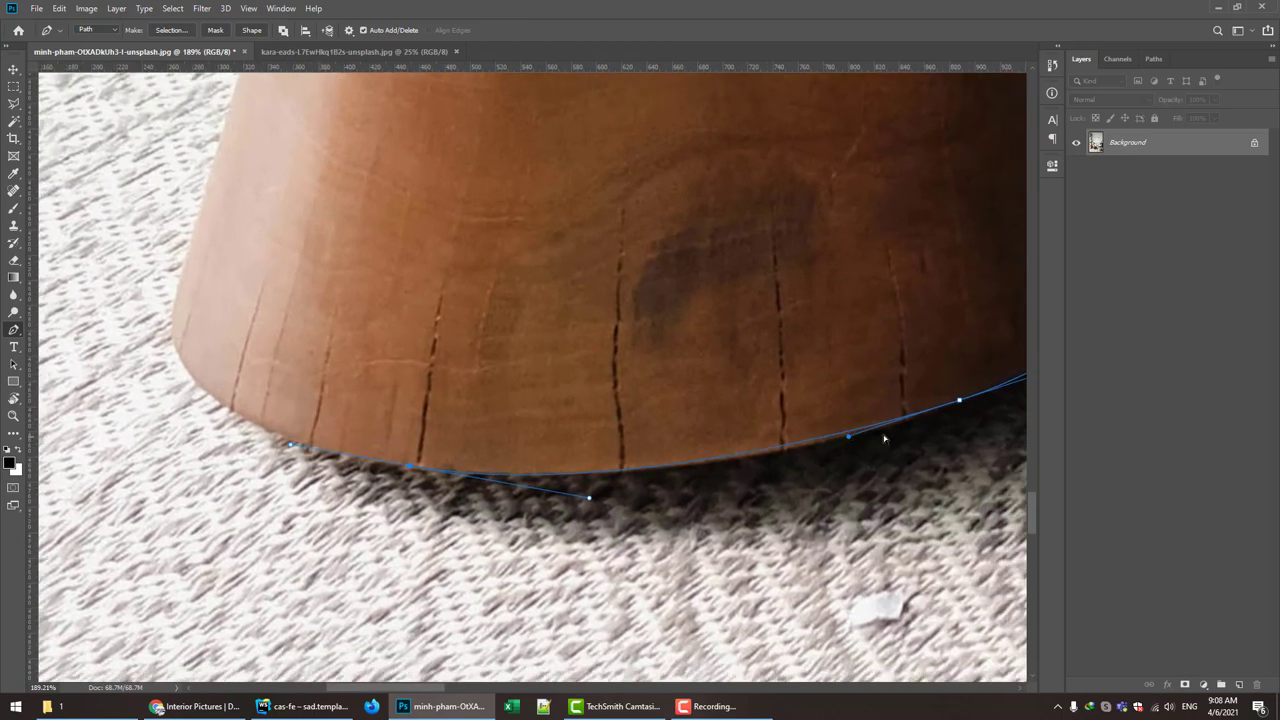
mouse_move(884, 438)
left_mouse_down()
mouse_move(580, 430)
mouse_move(808, 511)
left_mouse_up()
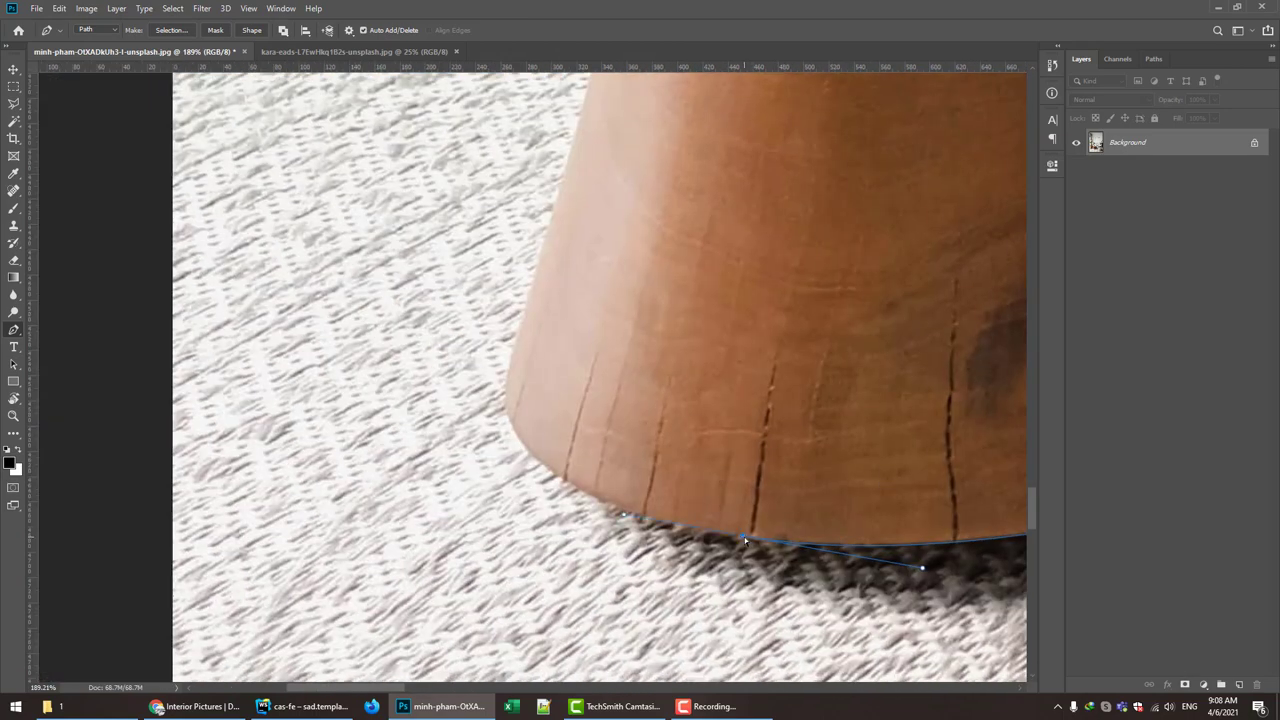
mouse_move(528, 449)
left_mouse_down()
mouse_move(506, 416)
mouse_move(591, 477)
left_mouse_up()
left_click_drag(606, 426, 634, 517)
- Drag smooth anchors up the left stool's side
scroll(660, 364, "up", 1)
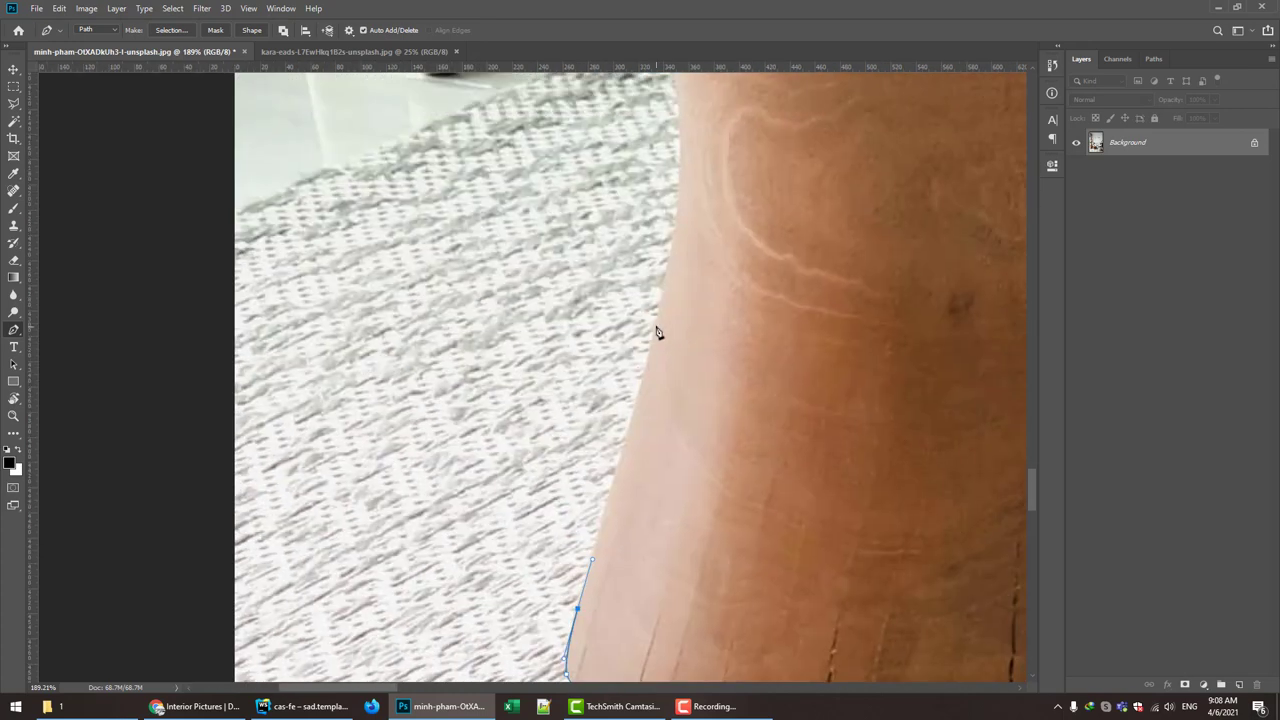
mouse_move(657, 333)
left_mouse_down()
mouse_move(660, 298)
mouse_move(688, 461)
left_mouse_up()
mouse_move(679, 306)
left_mouse_down()
mouse_move(663, 212)
mouse_move(706, 306)
mouse_move(662, 224)
left_mouse_up()
left_click(679, 265)
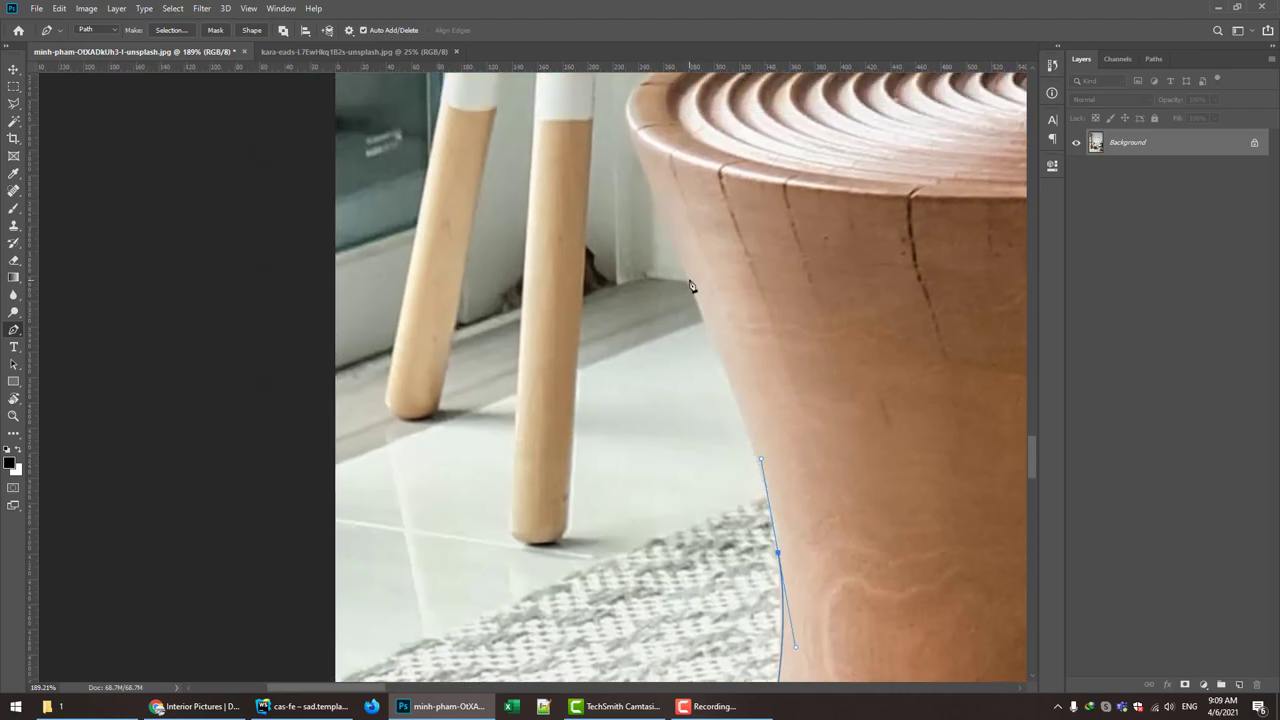
left_click_drag(662, 224, 657, 208)
mouse_move(738, 216)
left_mouse_down()
mouse_move(695, 369)
mouse_move(605, 92)
left_mouse_up()
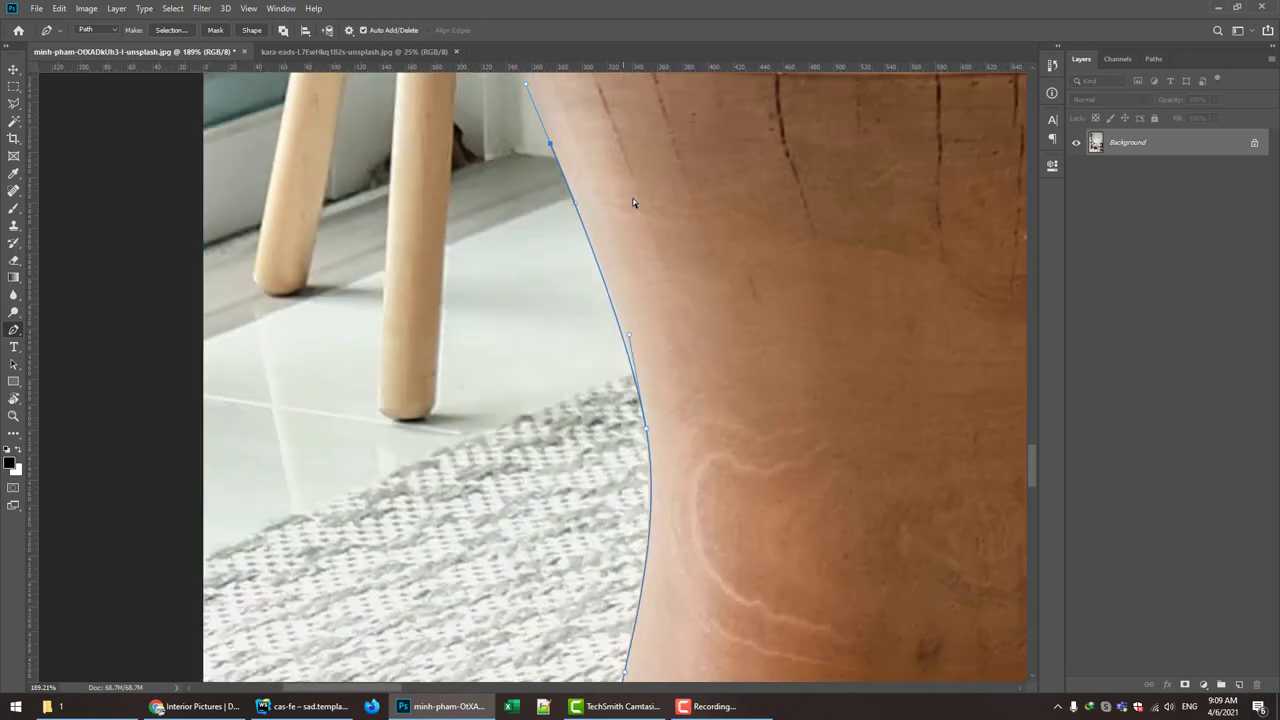
left_click_drag(645, 430, 657, 550)
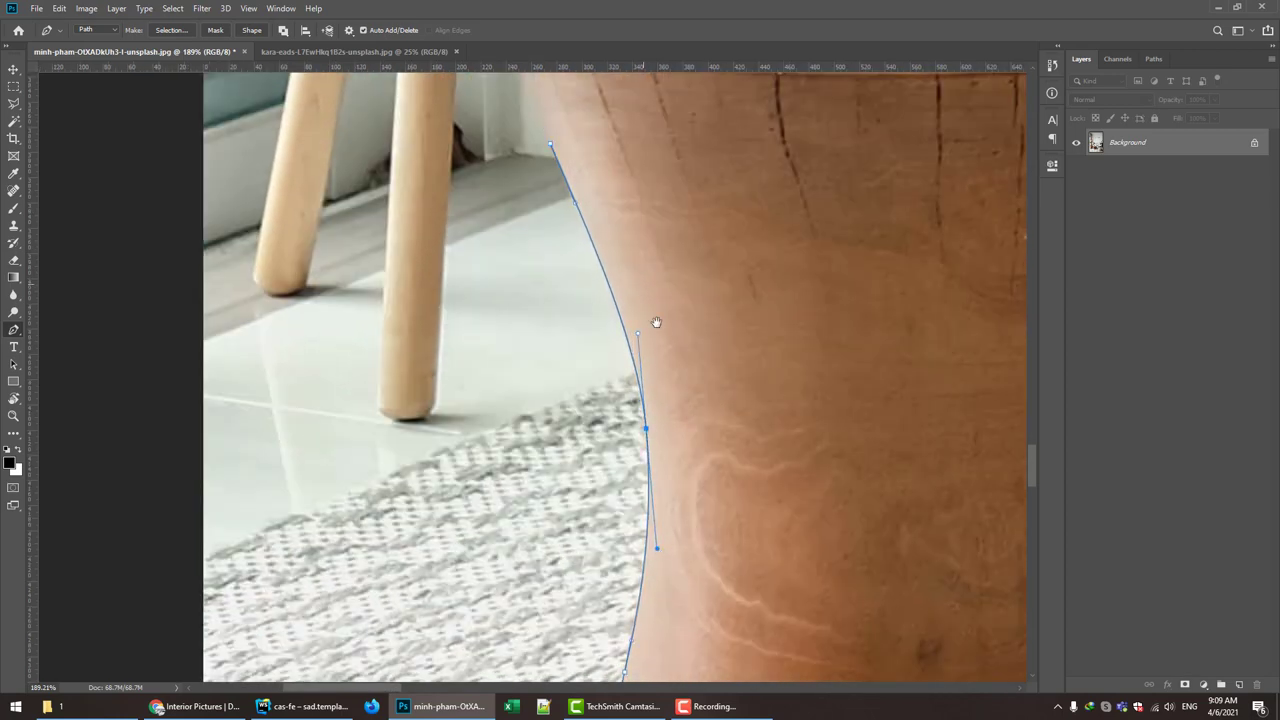
- Round the stool's top and follow its ridged rim rightward with curved anchors
left_click_drag(657, 323, 741, 583)
left_click_drag(631, 428, 697, 509)
left_click(631, 411)
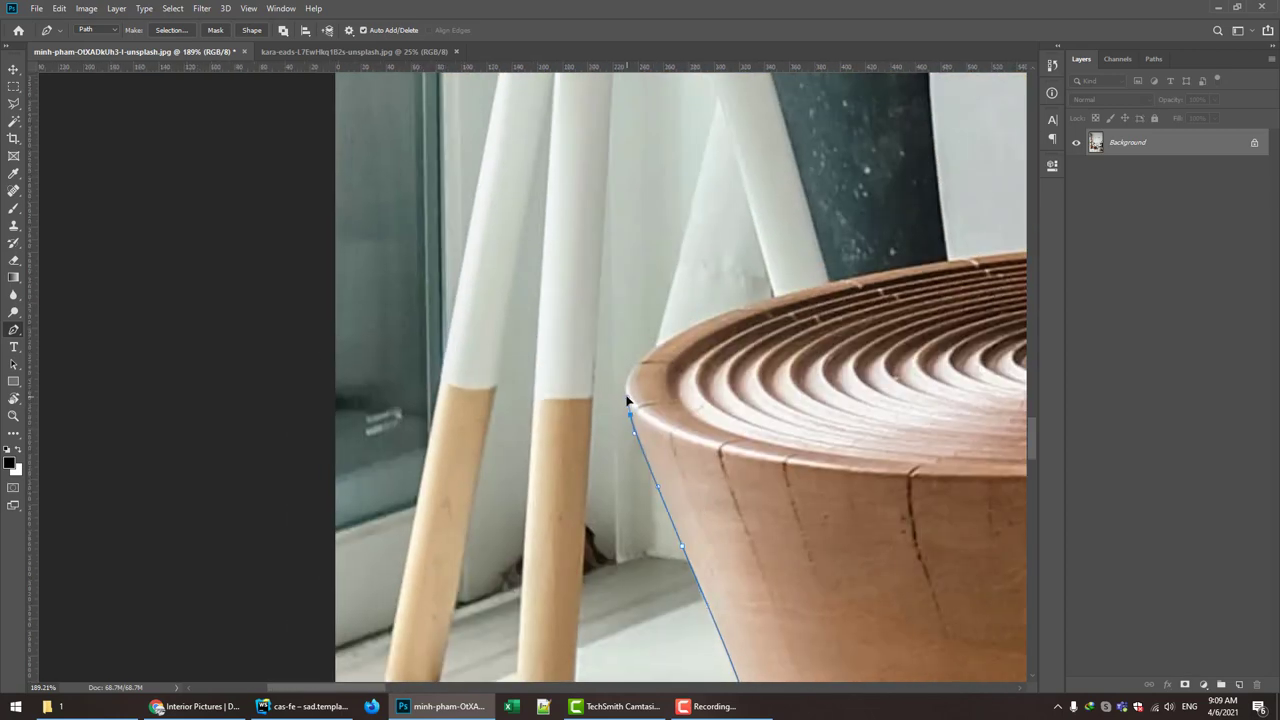
left_click_drag(641, 364, 660, 343)
mouse_move(791, 312)
left_mouse_down()
mouse_move(638, 344)
mouse_move(782, 296)
mouse_move(532, 354)
left_mouse_up()
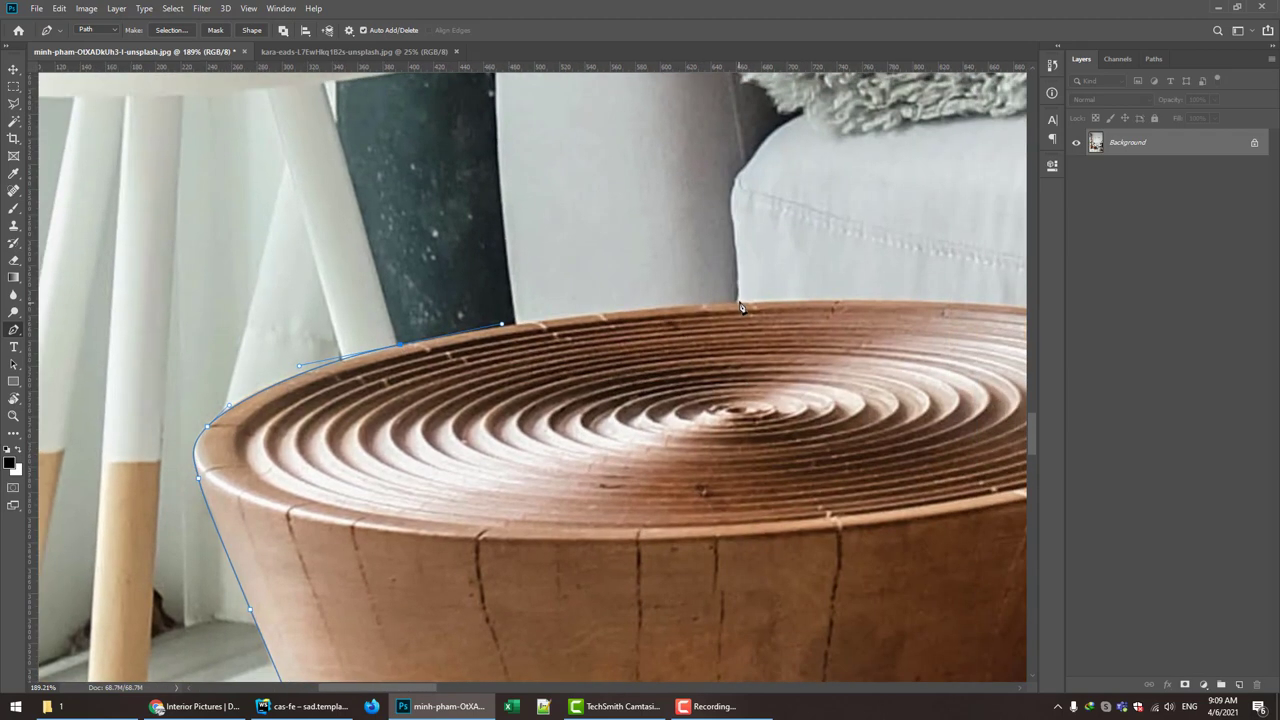
mouse_move(743, 303)
left_mouse_down()
mouse_move(818, 300)
mouse_move(395, 274)
left_mouse_up()
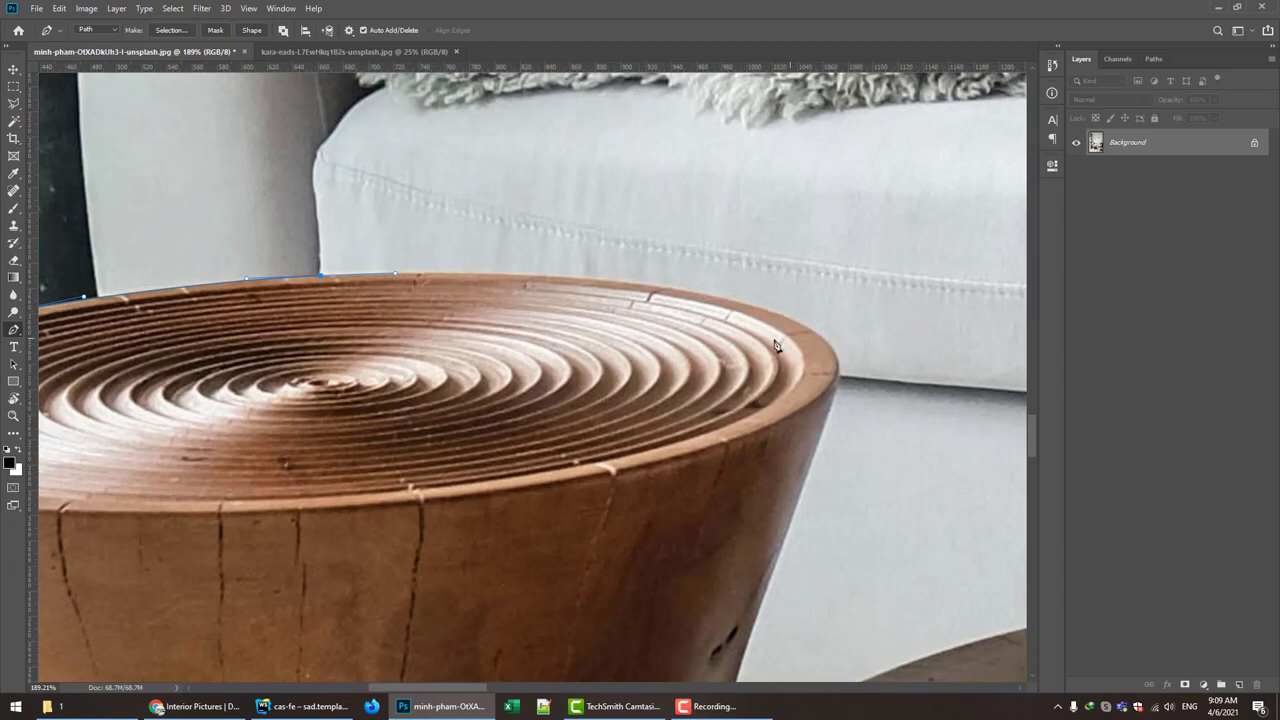
left_click_drag(776, 345, 966, 600)
- Finish the stool rim and climb the sofa arm's left edge with anchors
scroll(498, 522, "up", 2)
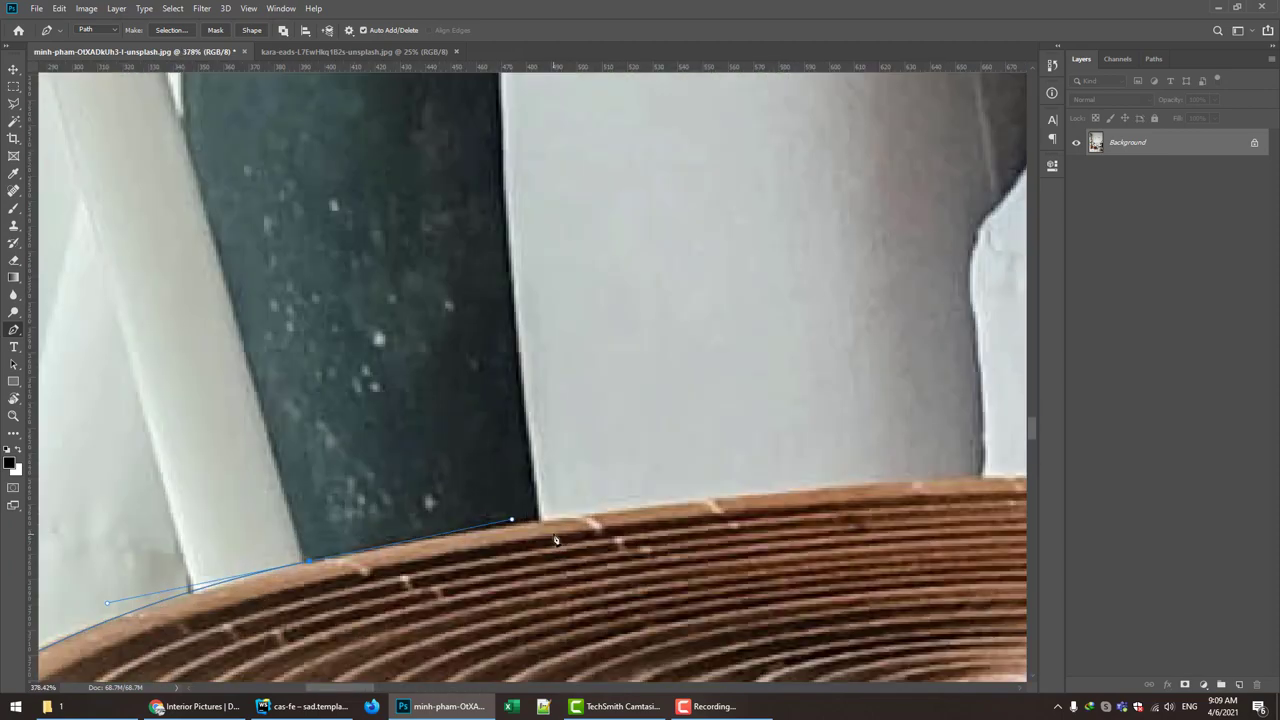
left_click(540, 521)
left_click(521, 360)
left_click(517, 315)
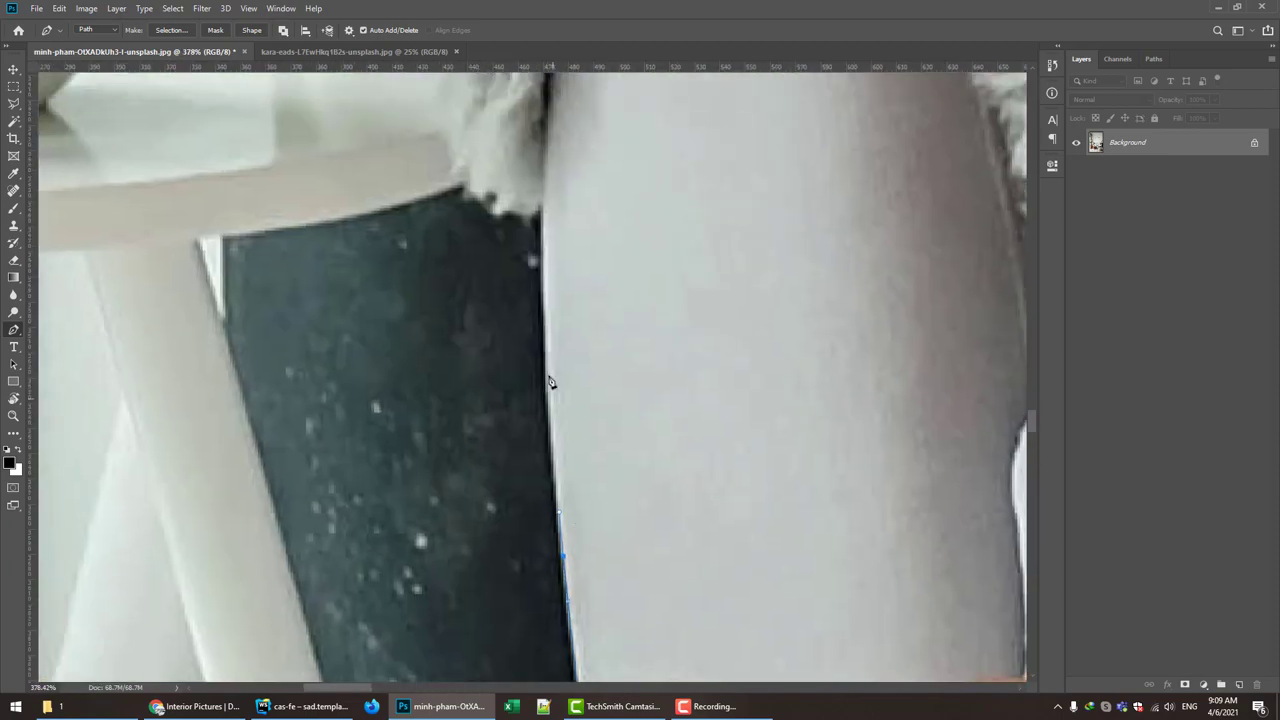
left_click_drag(508, 176, 551, 377)
left_click(548, 408)
left_click(546, 345)
left_click(545, 280)
- Place an anchor where the white fur throw meets the sofa arm
scroll(543, 246, "down", 3)
scroll(514, 257, "up", 3)
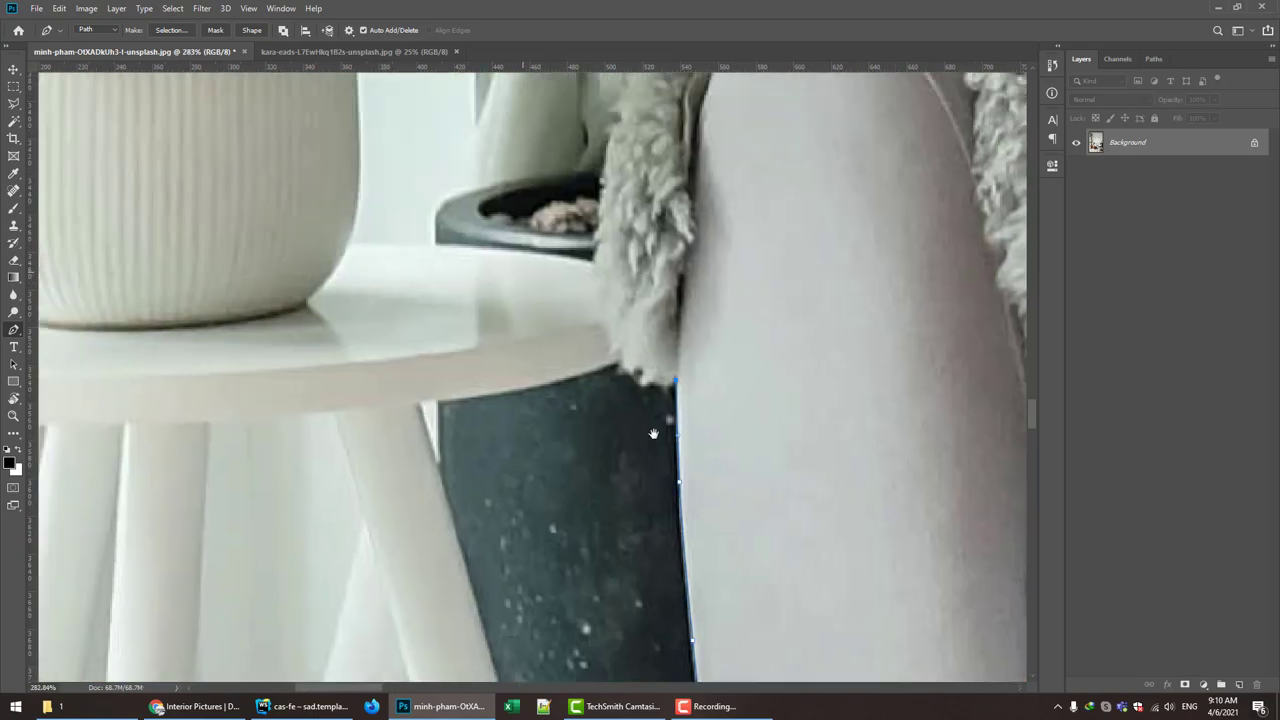
scroll(663, 423, "up", 1)
scroll(620, 400, "up", 3)
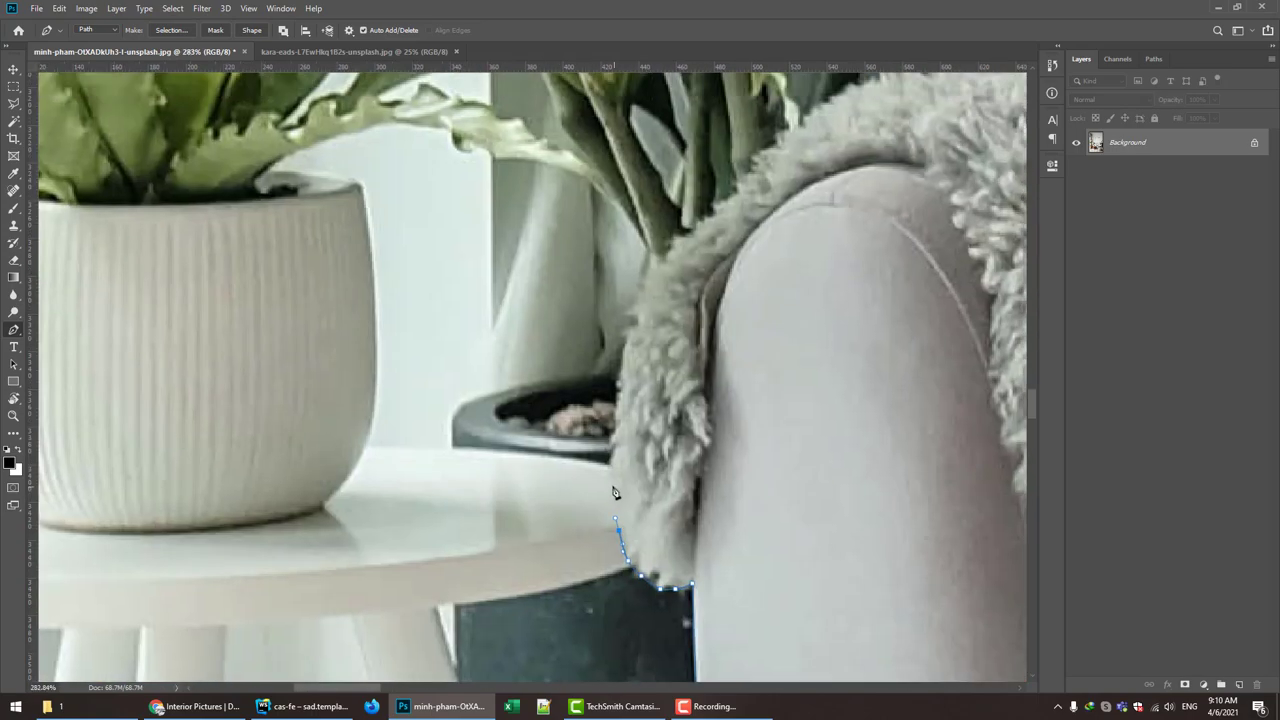
left_click(613, 456)
scroll(632, 355, "up", 3)
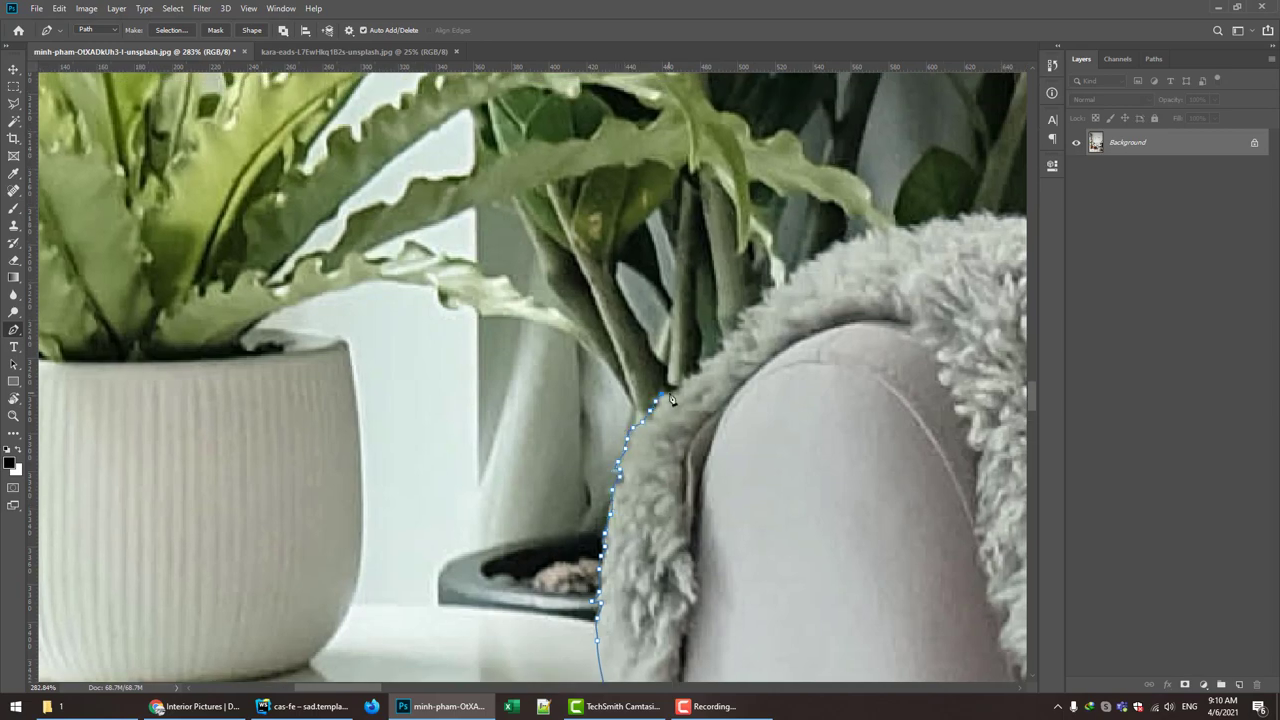
- Trace the path rightward along the white cushion's top edge
left_click_drag(725, 345, 603, 522)
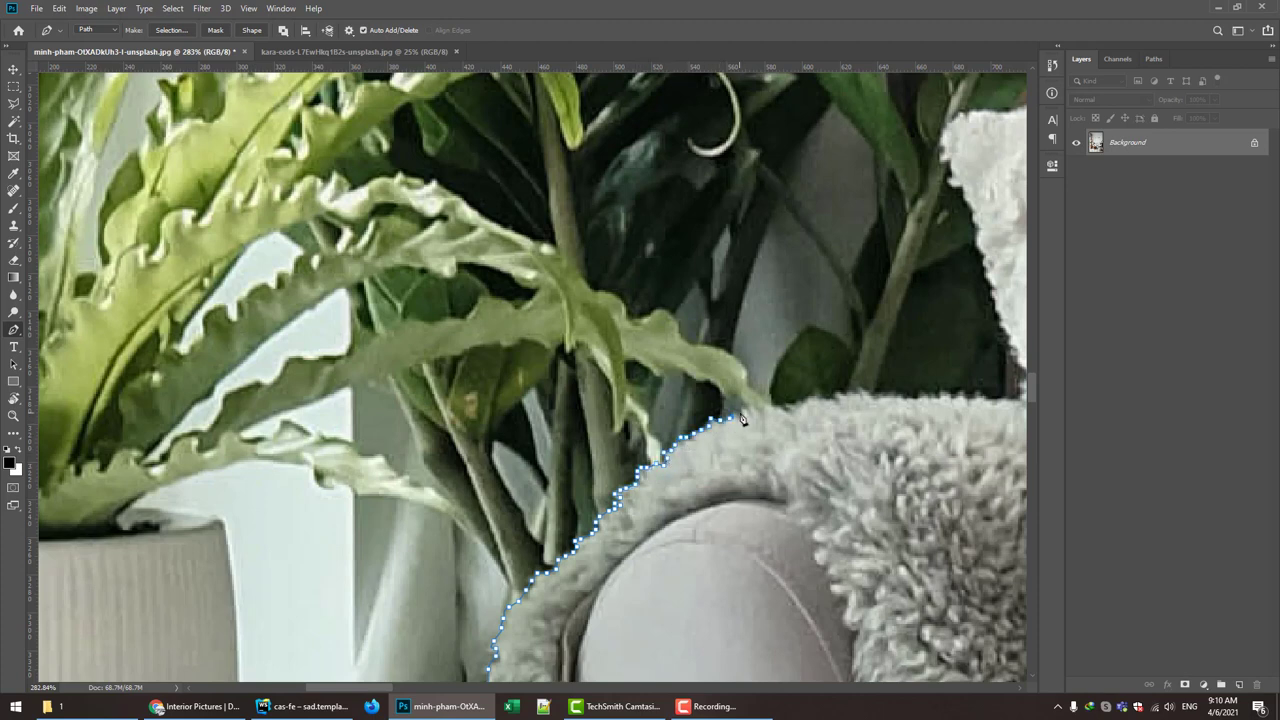
left_click_drag(816, 410, 562, 502)
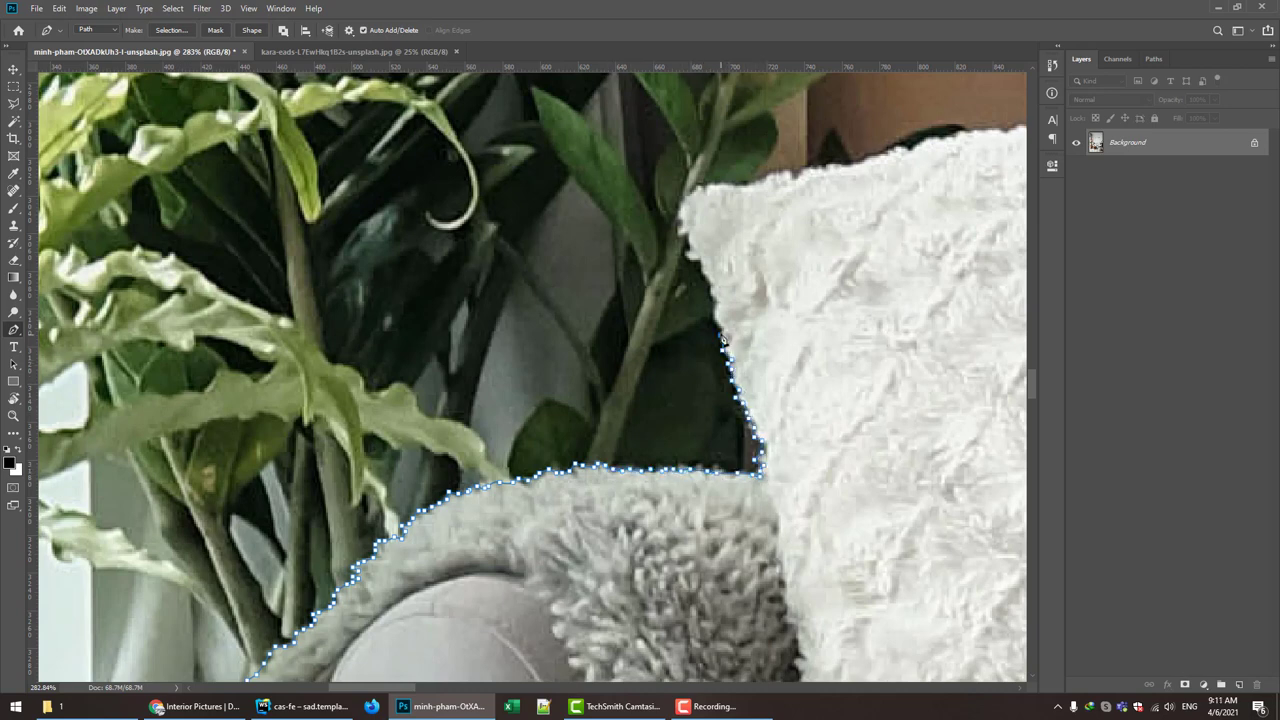
left_click_drag(723, 340, 724, 517)
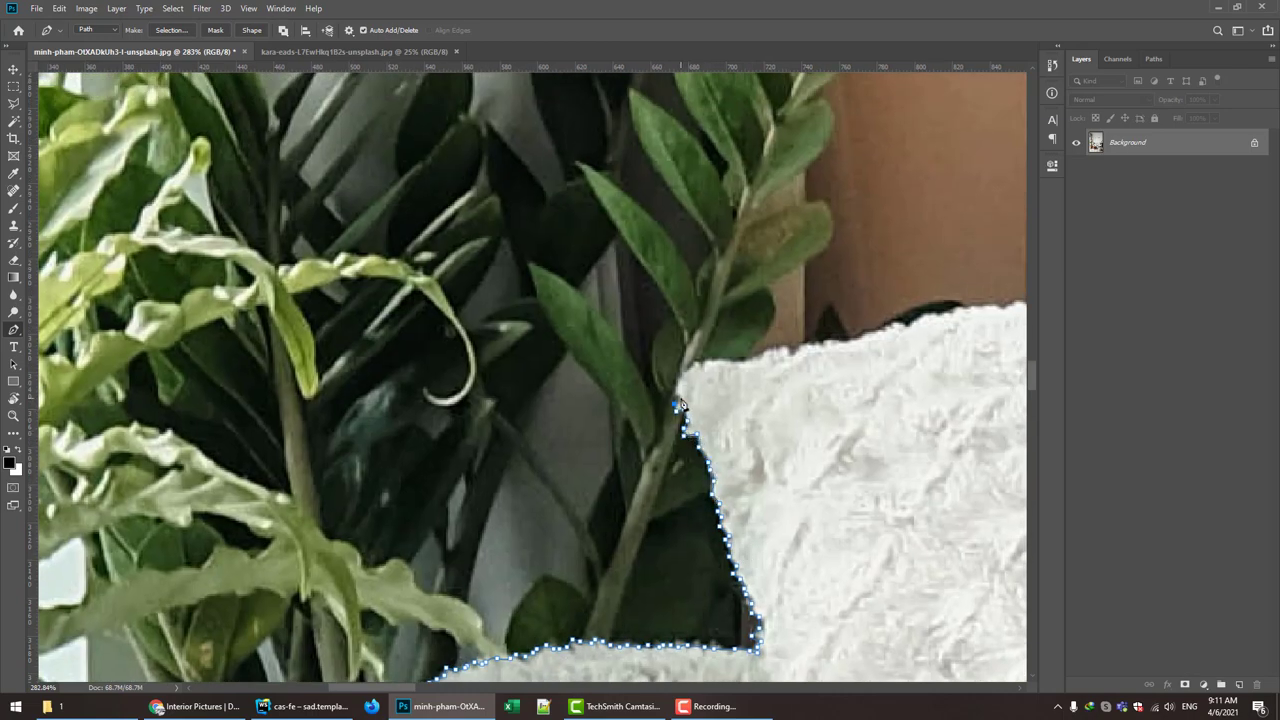
left_click_drag(714, 367, 849, 344)
mouse_move(922, 323)
left_mouse_down()
mouse_move(686, 449)
mouse_move(843, 433)
left_mouse_up()
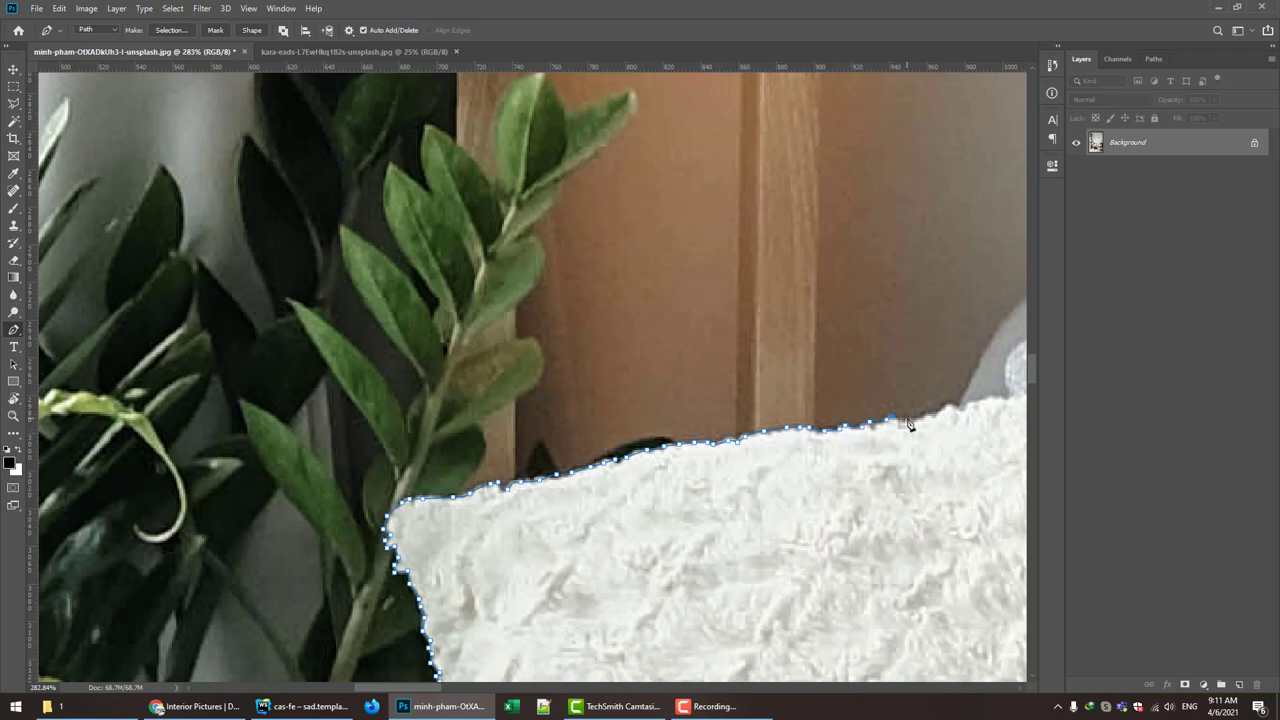
left_click_drag(948, 412, 583, 453)
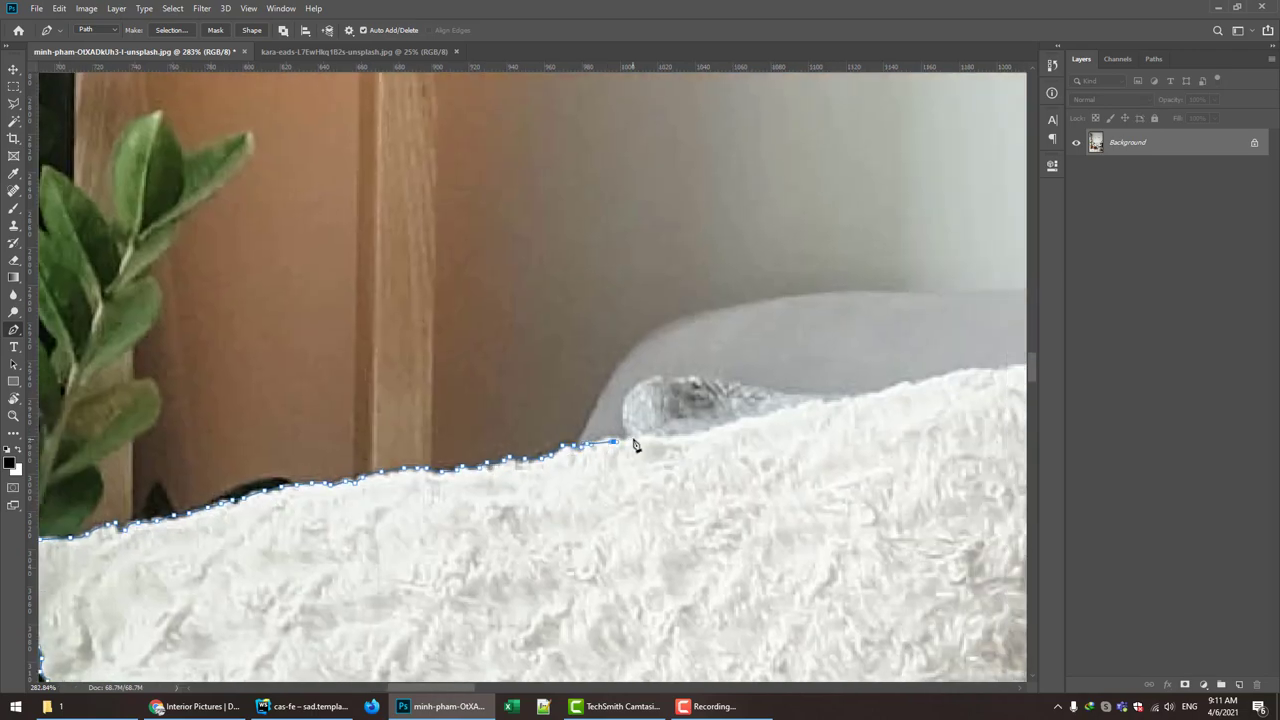
- Trace curved anchors rightward along the sofa back's top edge
scroll(620, 455, "up", 2)
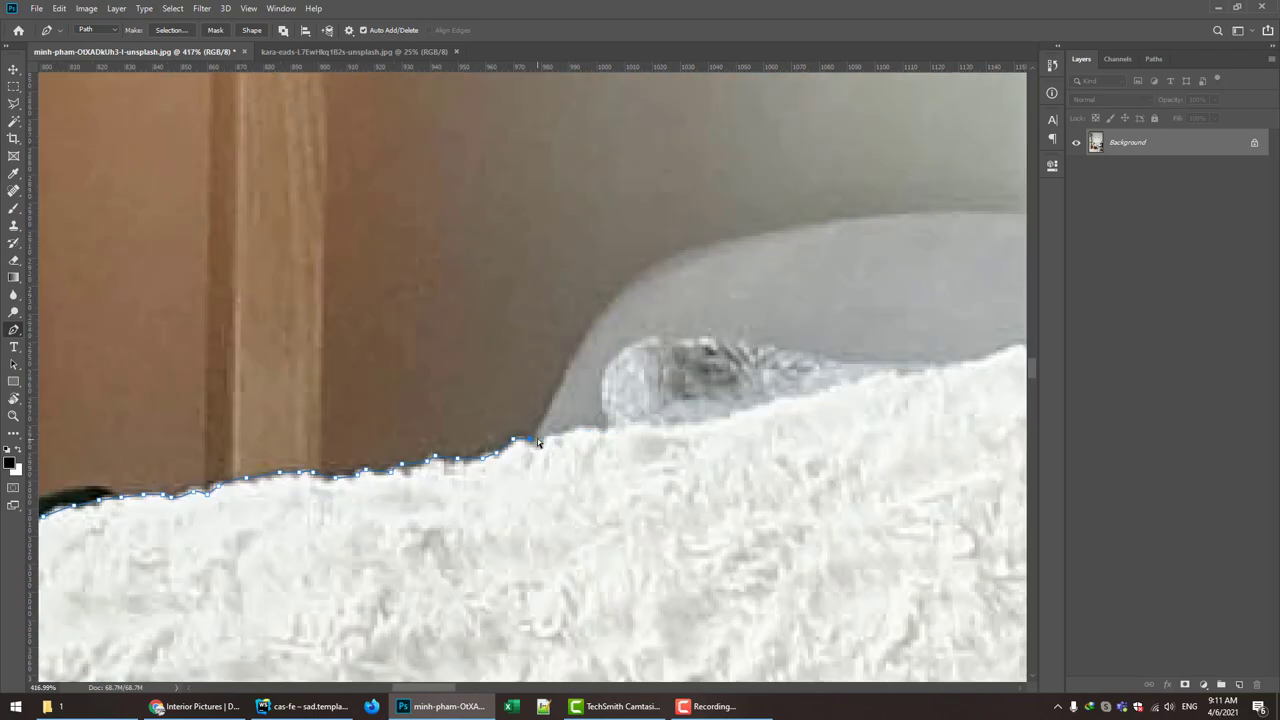
mouse_move(566, 372)
left_mouse_down()
mouse_move(500, 417)
mouse_move(589, 380)
mouse_move(814, 357)
mouse_move(408, 445)
left_mouse_up()
mouse_move(340, 413)
left_mouse_down()
mouse_move(794, 413)
mouse_move(386, 457)
mouse_move(737, 420)
mouse_move(441, 445)
left_mouse_up()
left_click_drag(790, 444, 836, 450)
left_click_drag(677, 470, 583, 480)
mouse_move(786, 451)
left_mouse_down()
mouse_move(808, 457)
mouse_move(451, 449)
left_mouse_up()
left_click_drag(857, 432, 971, 438)
mouse_move(997, 486)
left_mouse_down()
mouse_move(917, 449)
mouse_move(343, 486)
left_mouse_up()
mouse_move(810, 463)
left_mouse_down()
mouse_move(890, 463)
mouse_move(329, 471)
mouse_move(877, 457)
mouse_move(443, 434)
mouse_move(564, 432)
left_mouse_up()
mouse_move(1017, 455)
left_mouse_down()
mouse_move(640, 451)
mouse_move(760, 451)
mouse_move(769, 480)
mouse_move(894, 483)
left_mouse_up()
- Trace the sofa back beneath the plant leaves, around the right corner, past the dark pillow
left_click_drag(1000, 480, 564, 460)
mouse_move(908, 471)
left_mouse_down()
mouse_move(964, 471)
mouse_move(438, 501)
left_mouse_up()
left_click_drag(642, 512, 743, 537)
scroll(743, 537, "down", 3)
scroll(766, 360, "up", 2)
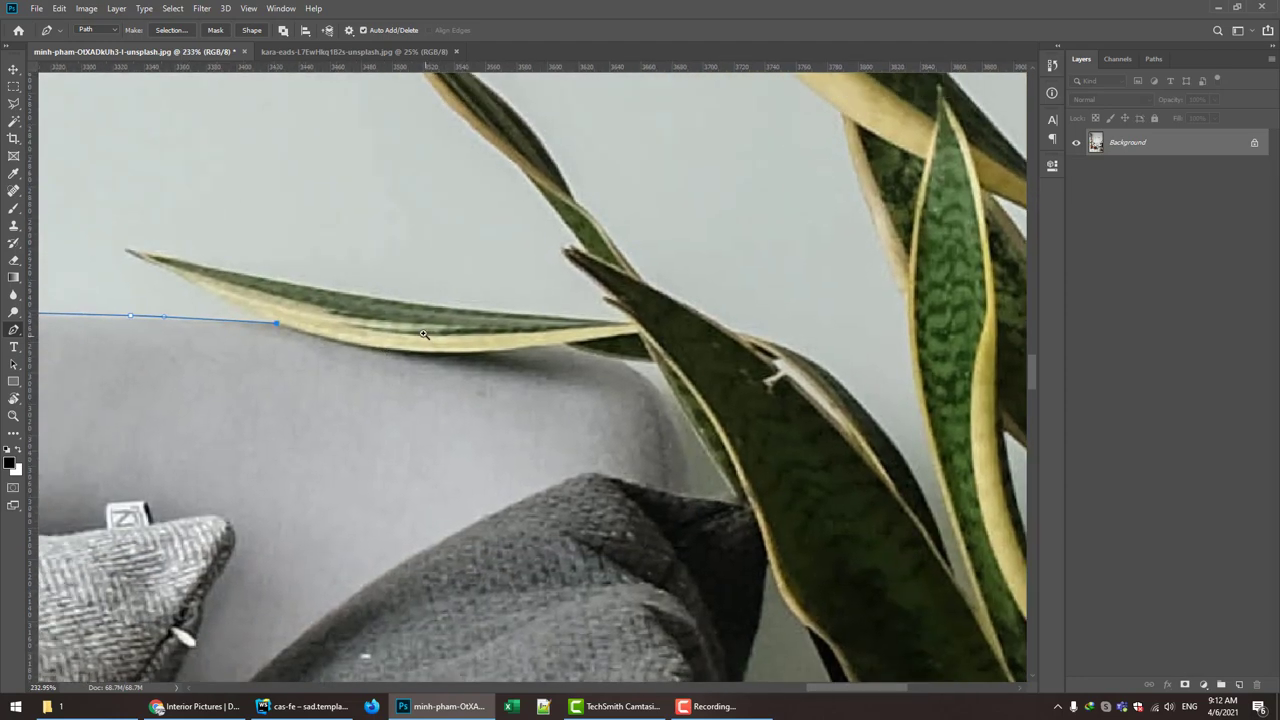
scroll(674, 374, "up", 1)
left_click_drag(653, 352, 735, 402)
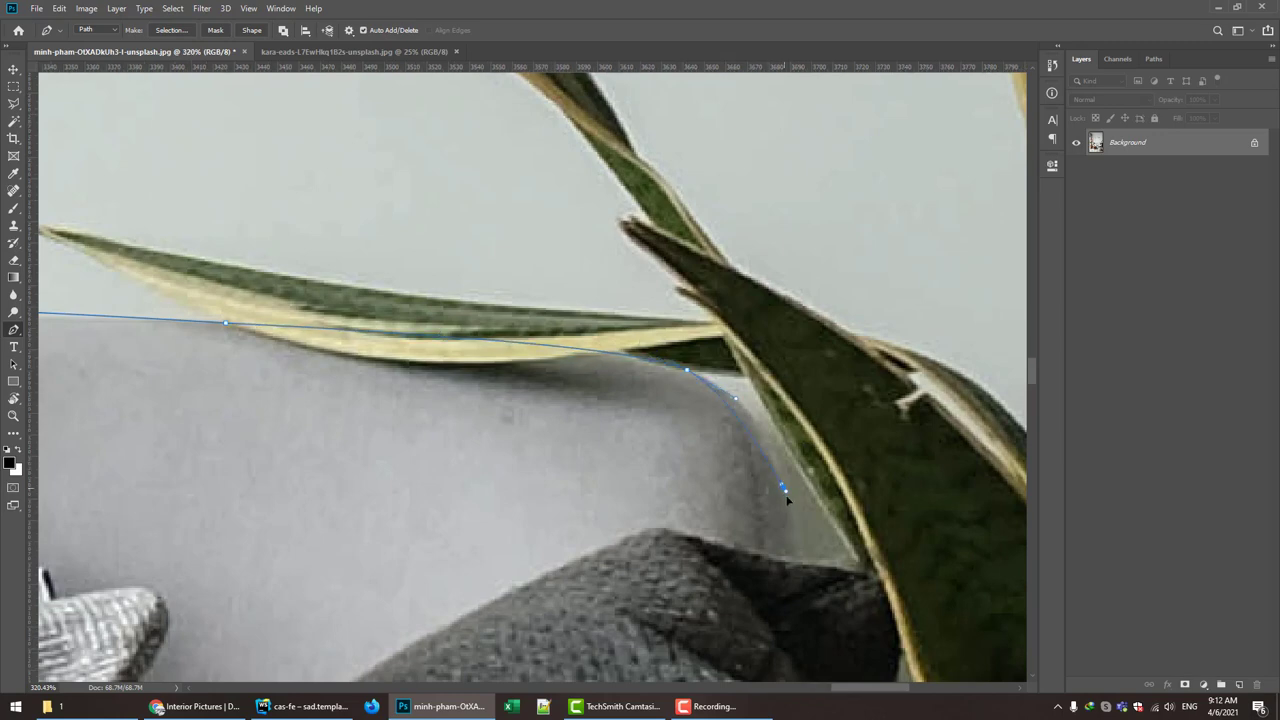
left_click_drag(808, 578, 554, 330)
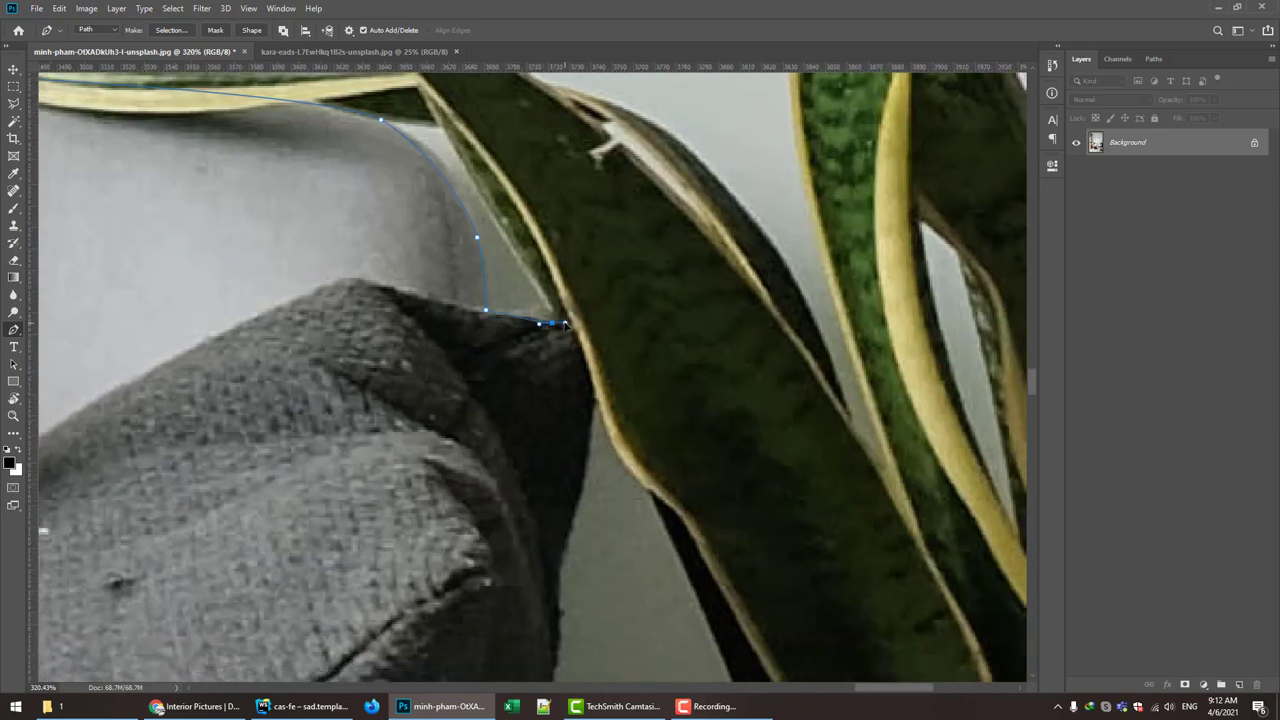
left_click_drag(584, 494, 620, 360)
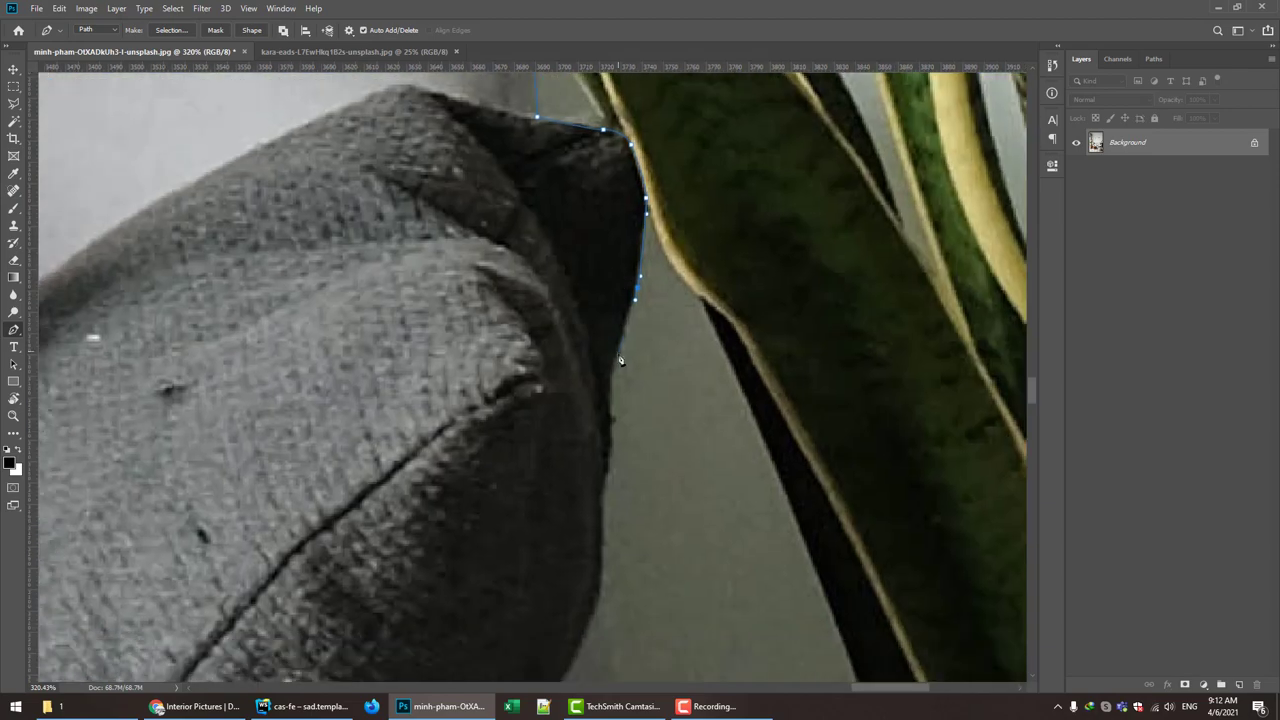
left_click_drag(591, 482, 641, 313)
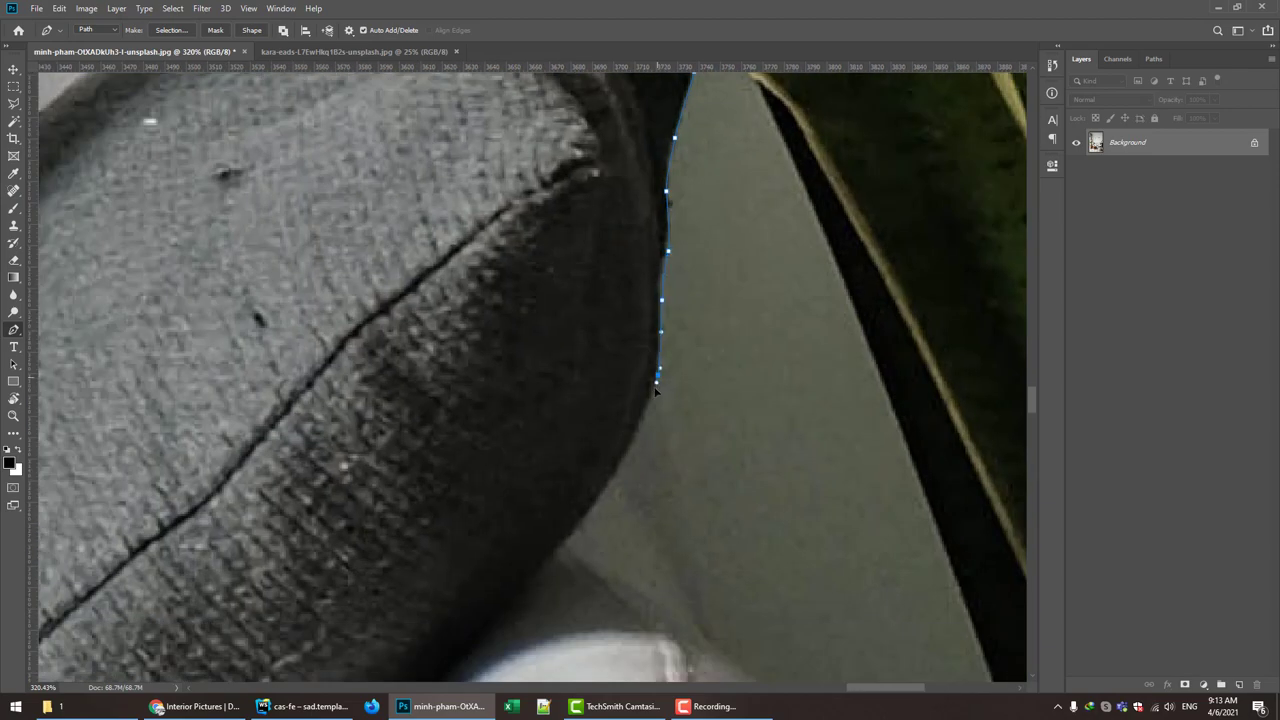
- Anchor the armrest's outer curve, then turn the closed path into a selection
scroll(563, 329, "down", 2)
scroll(537, 357, "down", 2)
scroll(628, 277, "up", 3)
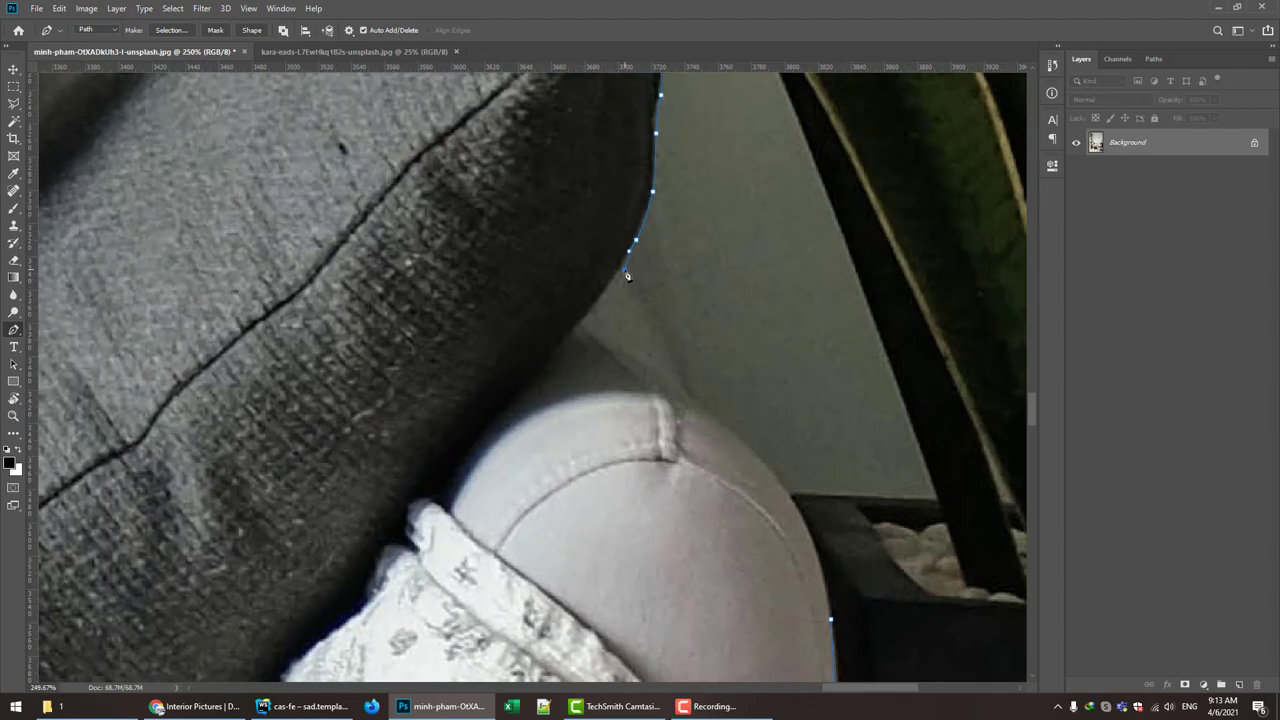
scroll(736, 438, "down", 3)
scroll(795, 515, "up", 5)
left_click(795, 515)
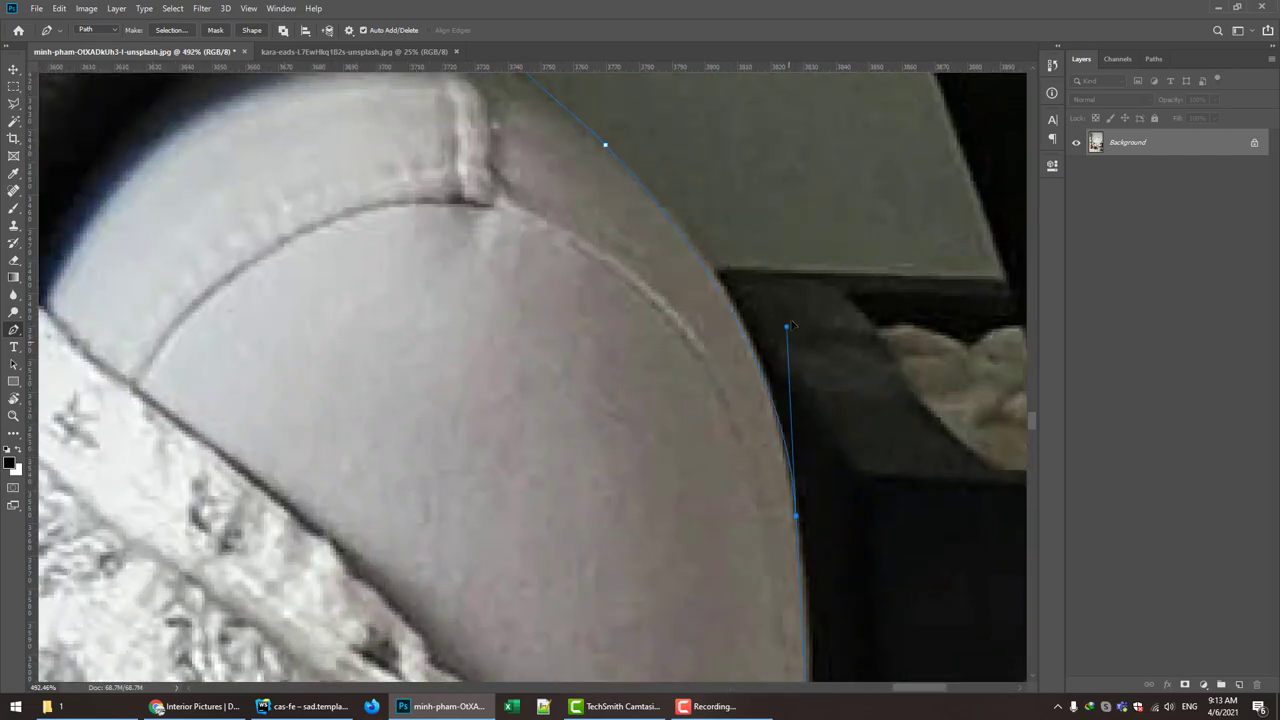
scroll(783, 290, "down", 5)
scroll(700, 282, "down", 3)
scroll(700, 282, "down", 3)
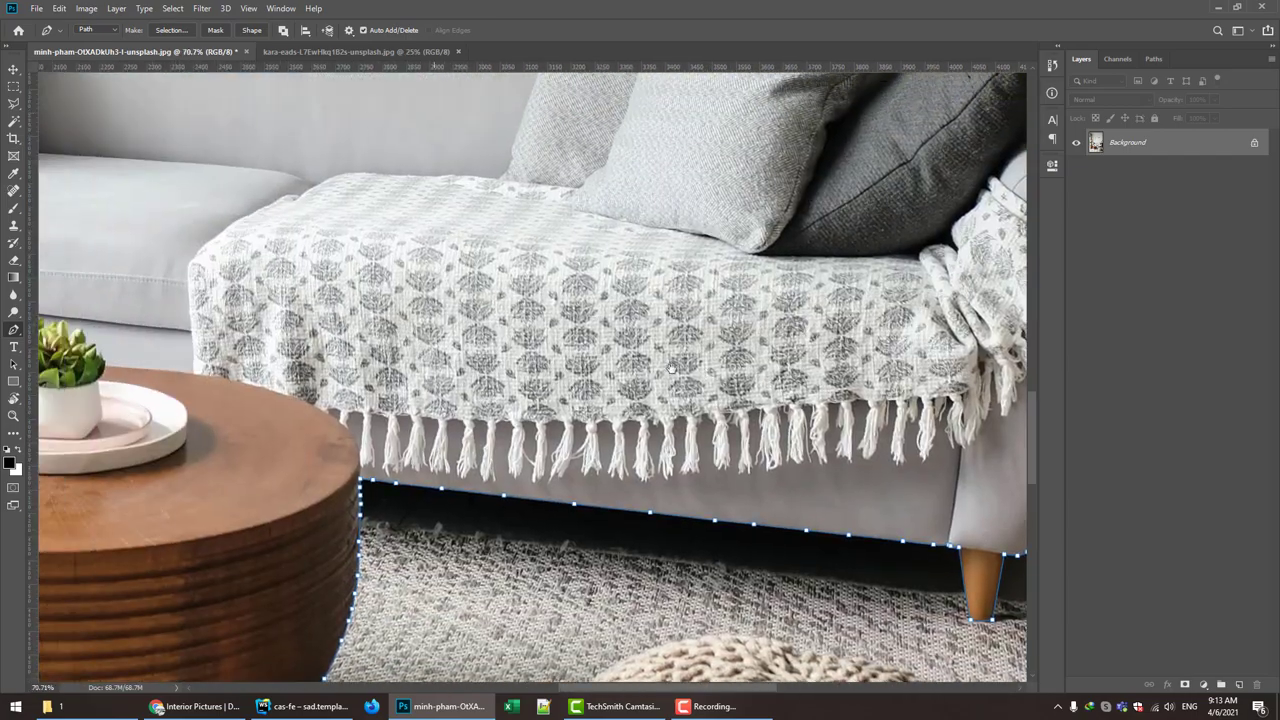
left_click(171, 30)
left_click(709, 189)
- Save the Work Path in the Paths panel under the name 'sofa path'
scroll(415, 233, "down", 2)
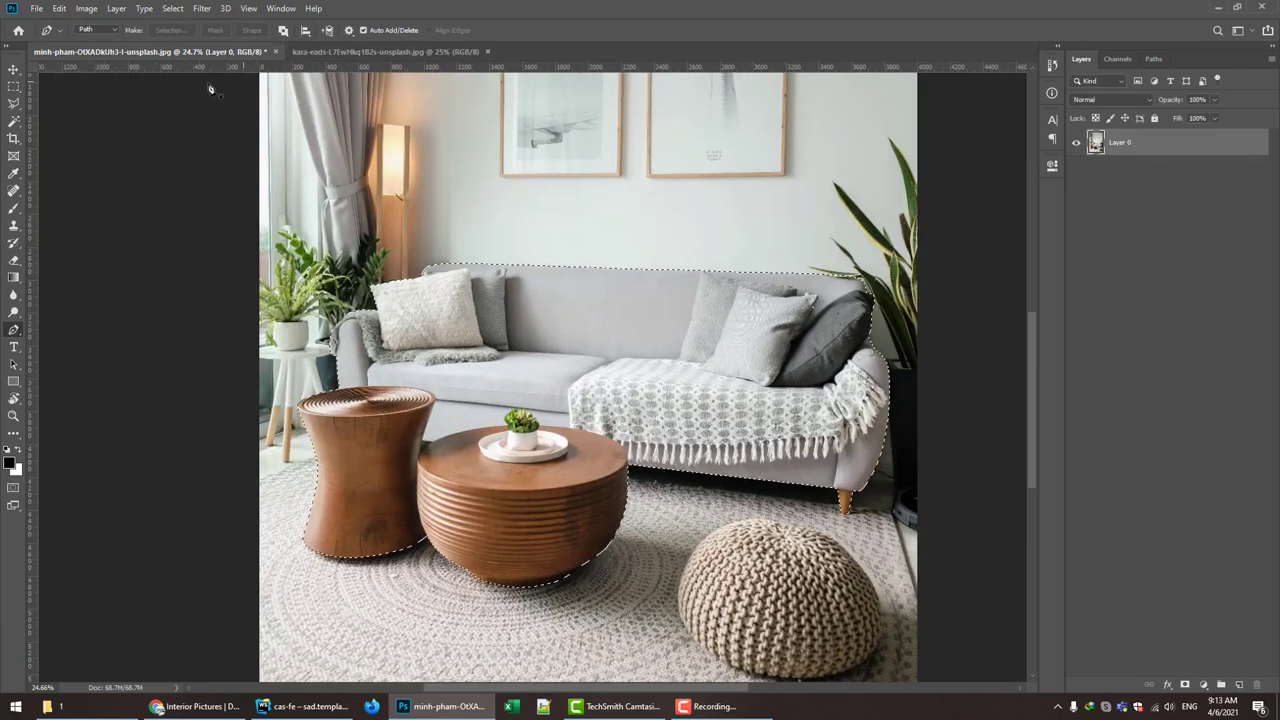
left_click(14, 87)
left_click(1153, 59)
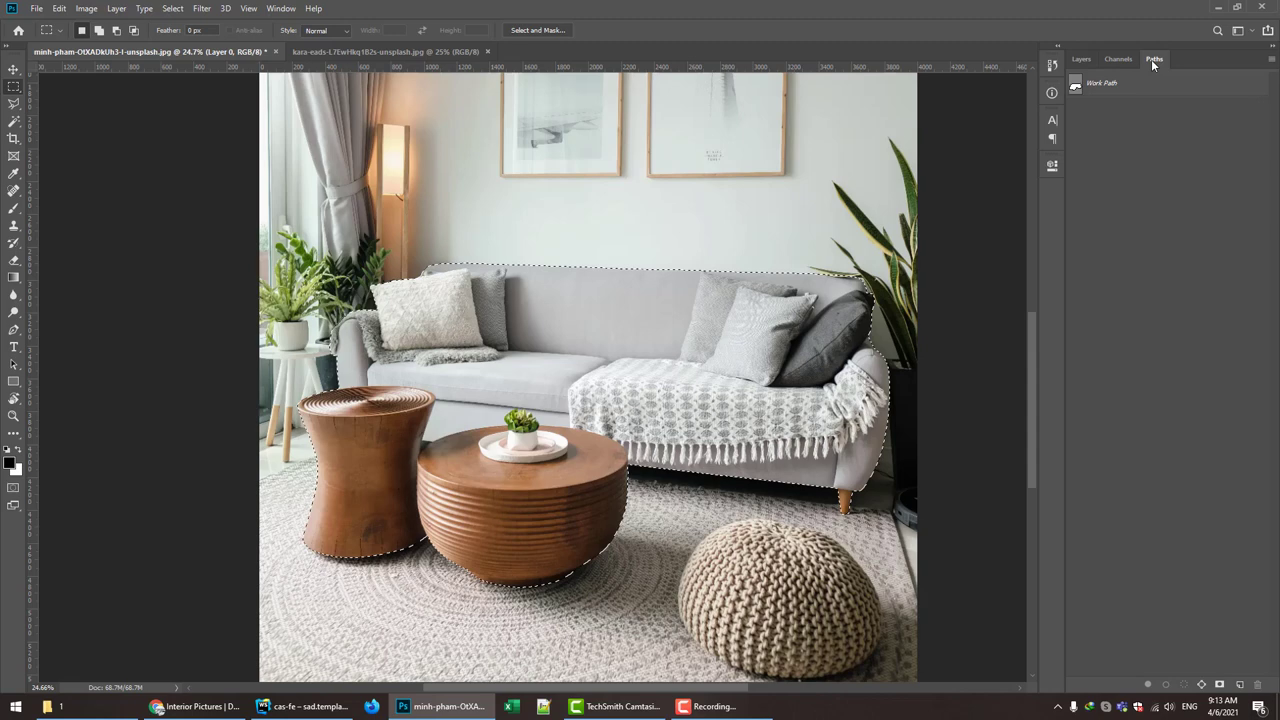
double_click(1102, 86)
type("sofa mask")
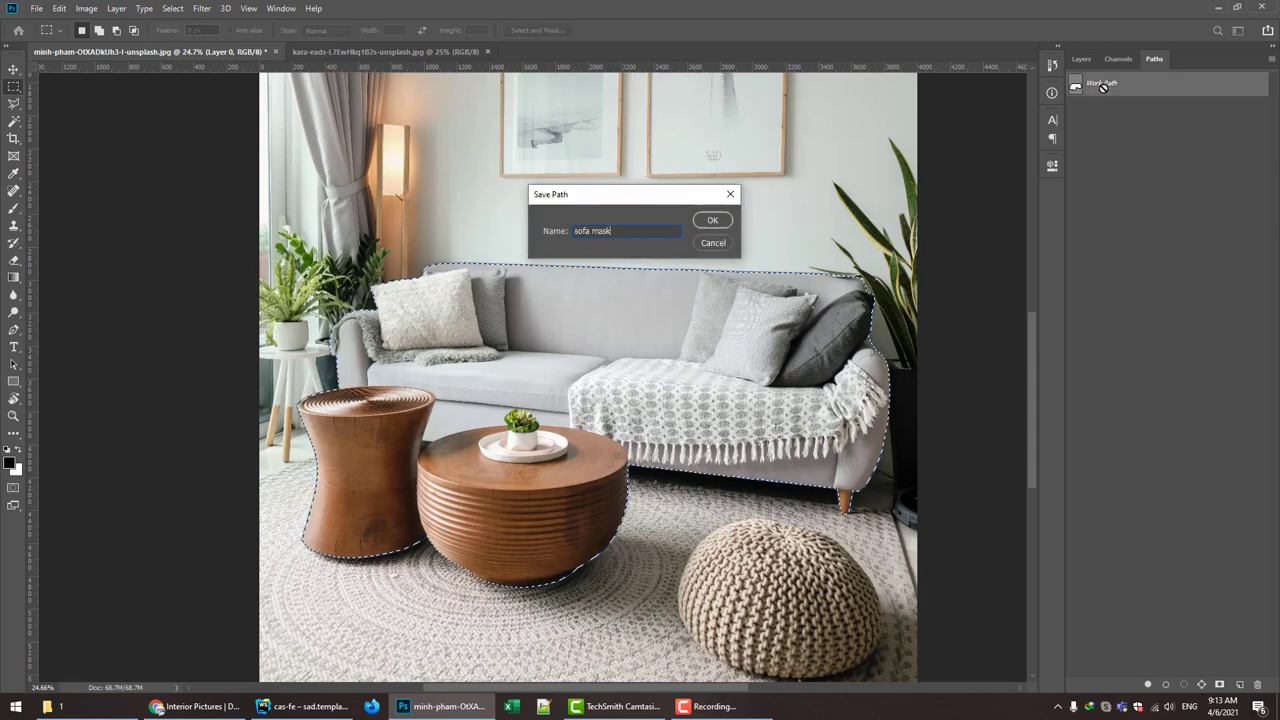
key("Return")
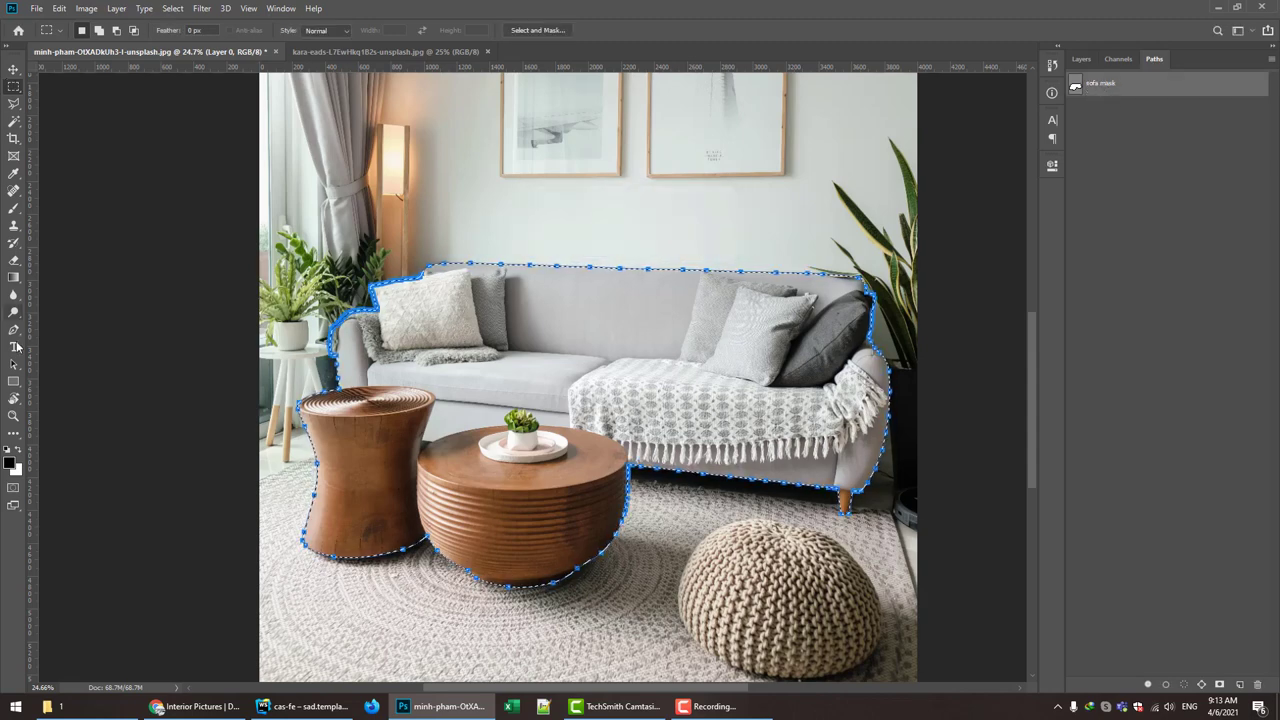
key("v")
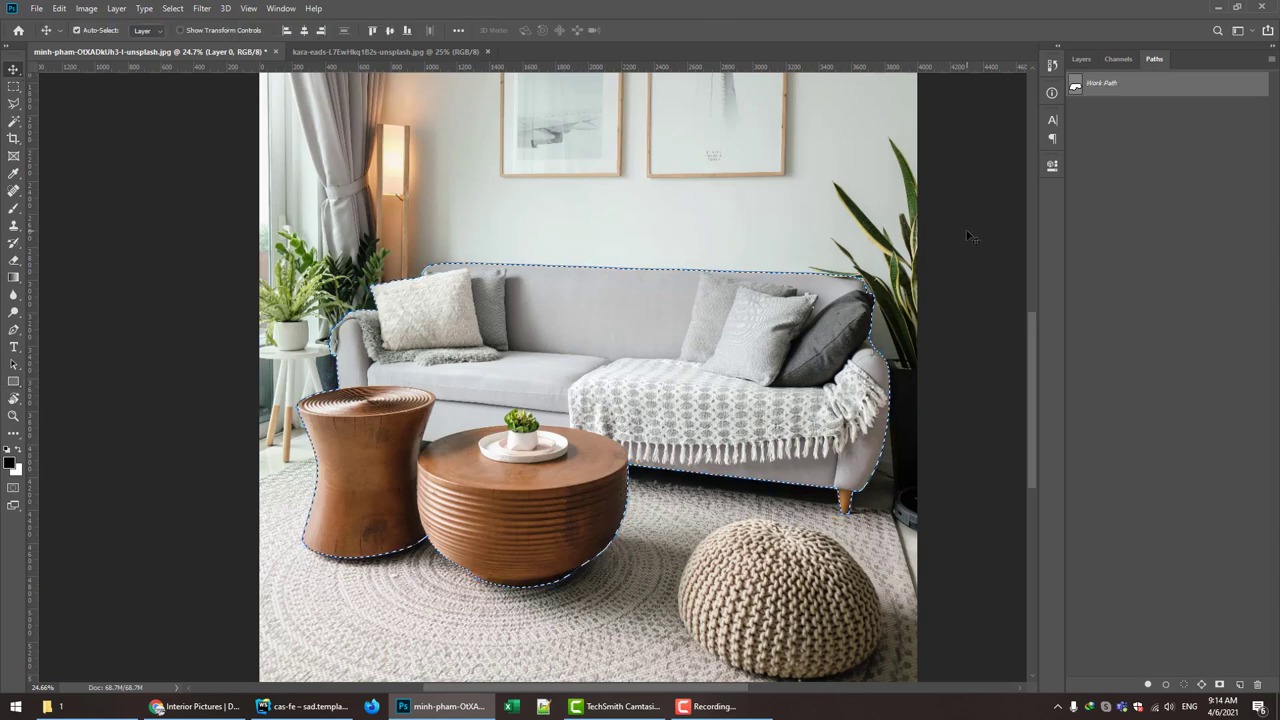
double_click(1102, 84)
type("sofa ")
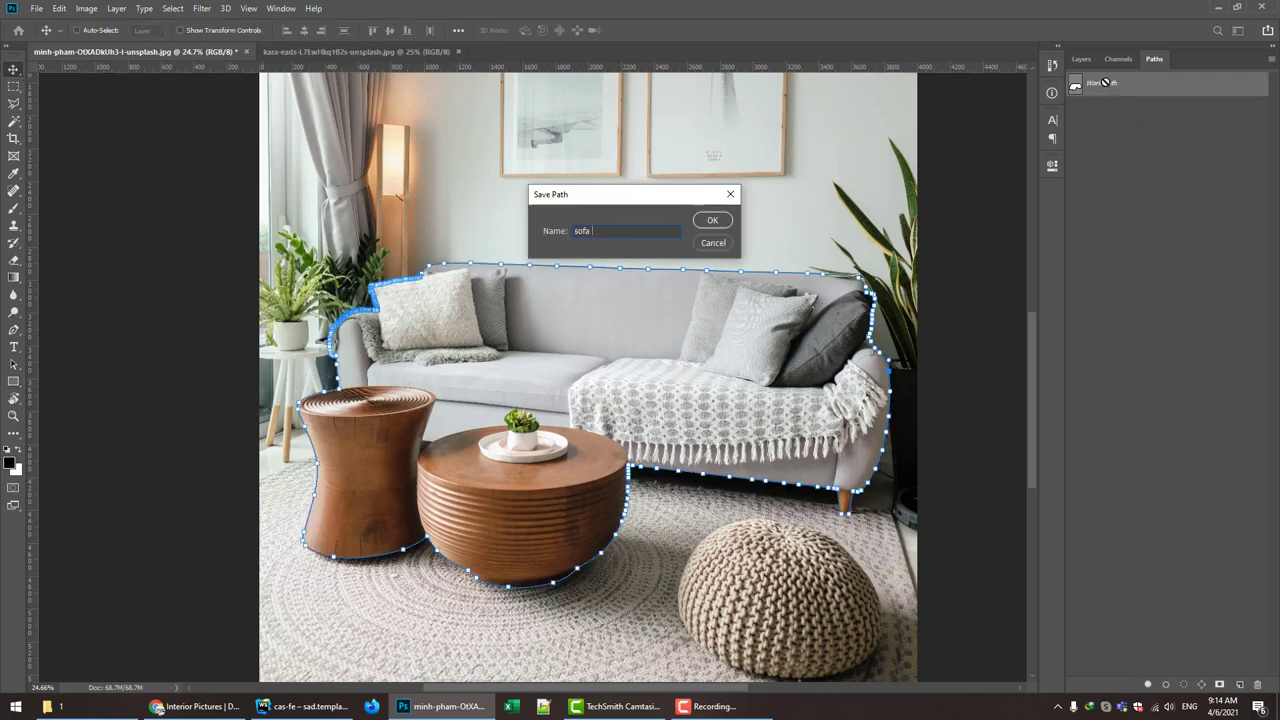
type("path")
key("Return")
- Save the document as a Photoshop PSD file
key("ctrl+s")
key("Return")
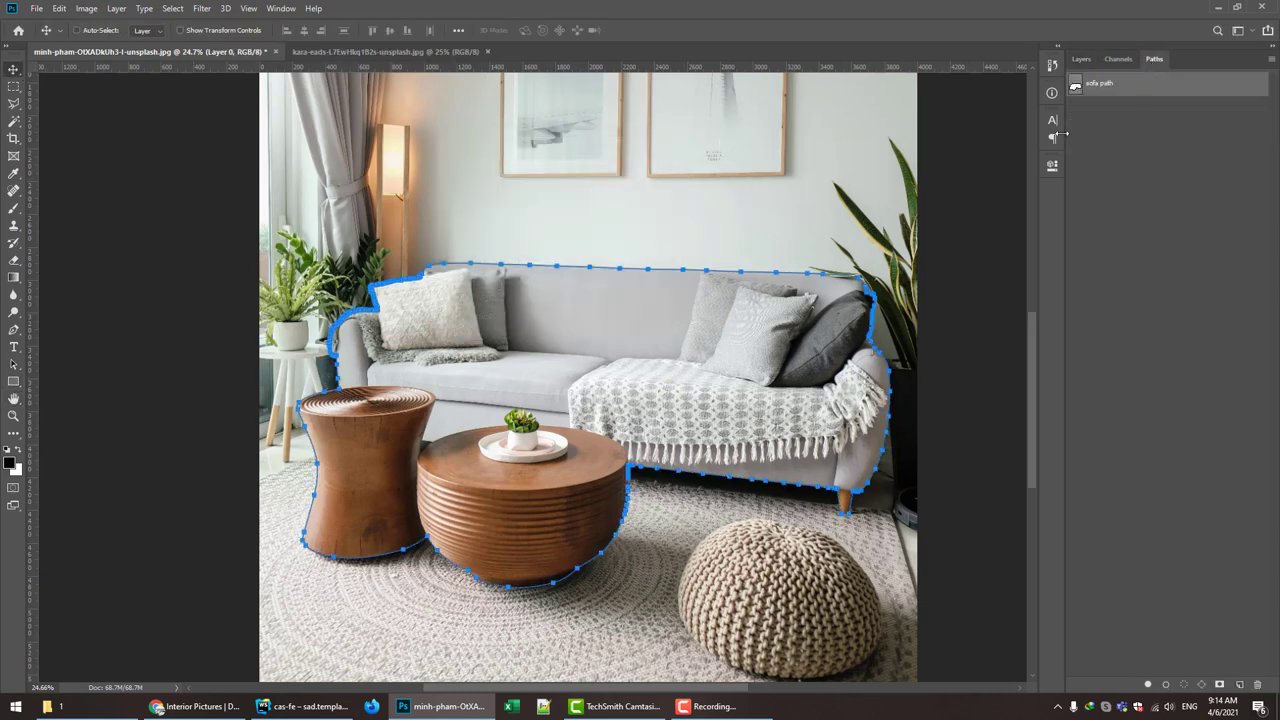
key("ctrl+shift+s")
key("Return")
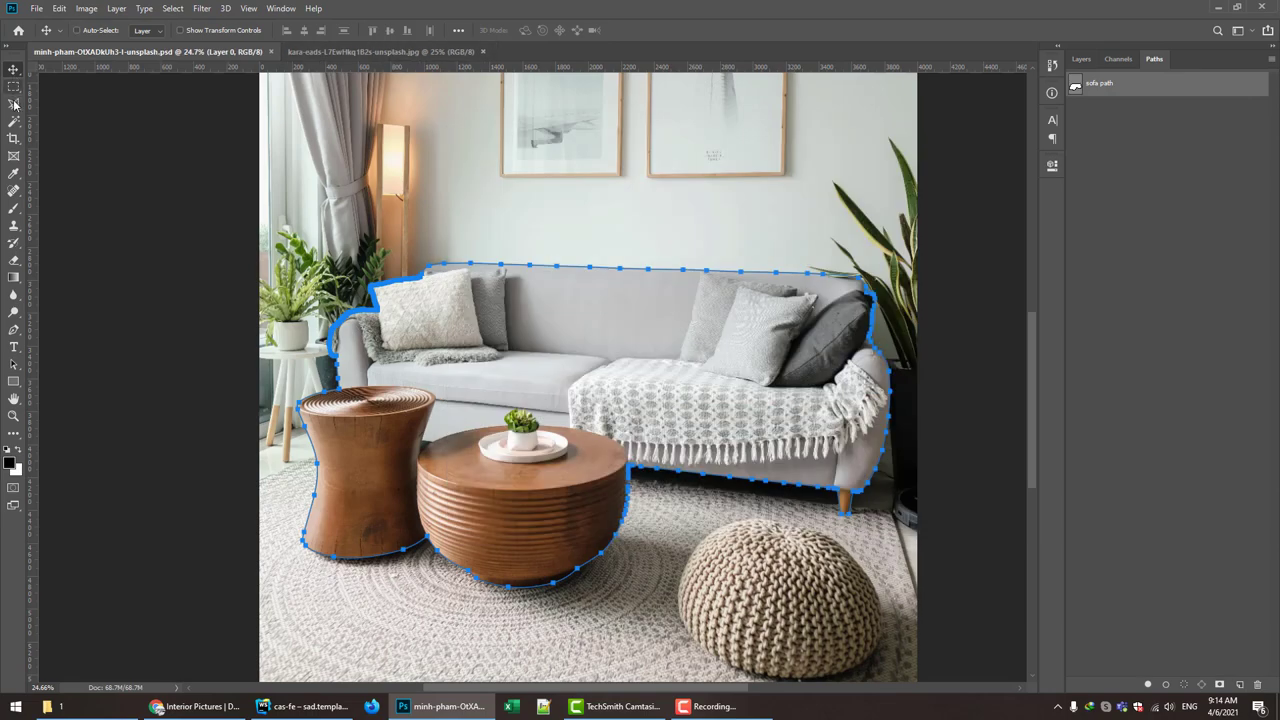
- Load 'sofa path' as a selection and return to the Layers panel
left_click(14, 103)
left_click(1075, 85, "ctrl")
left_click(1081, 59)
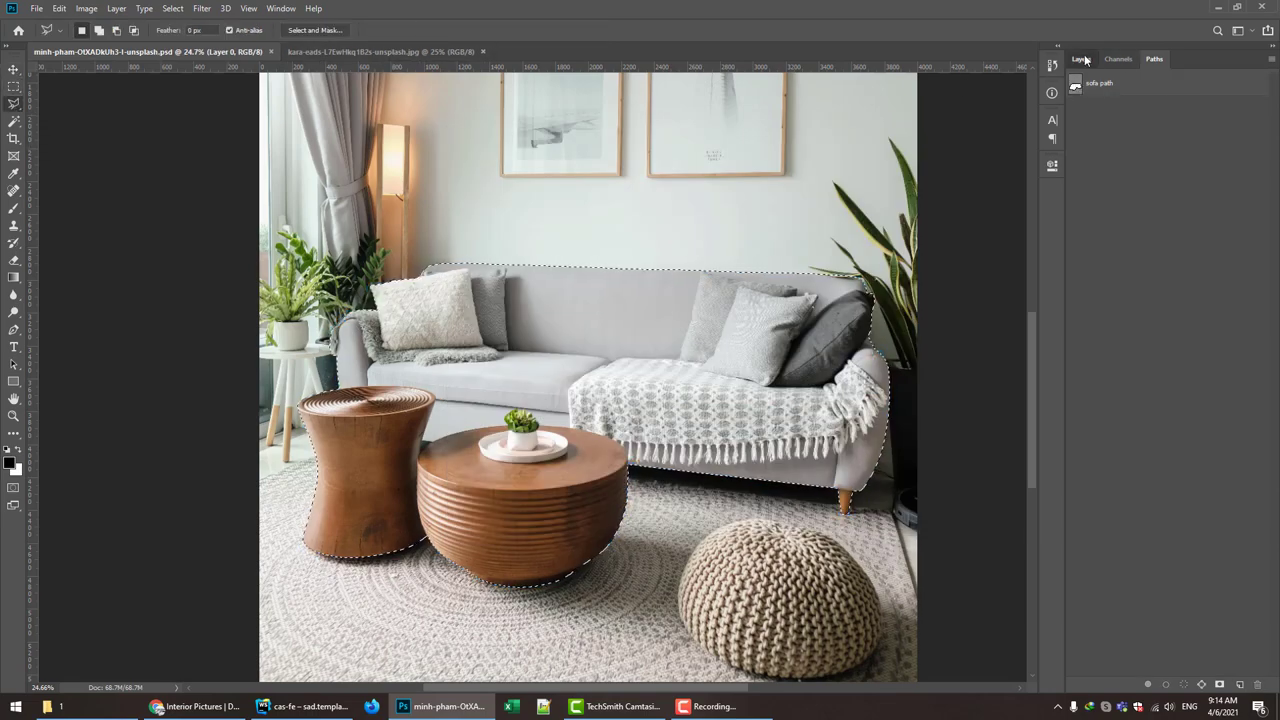
- Add a layer mask hiding the background, then attempt moving the sofa layer into the living-room photo
left_click(1185, 685)
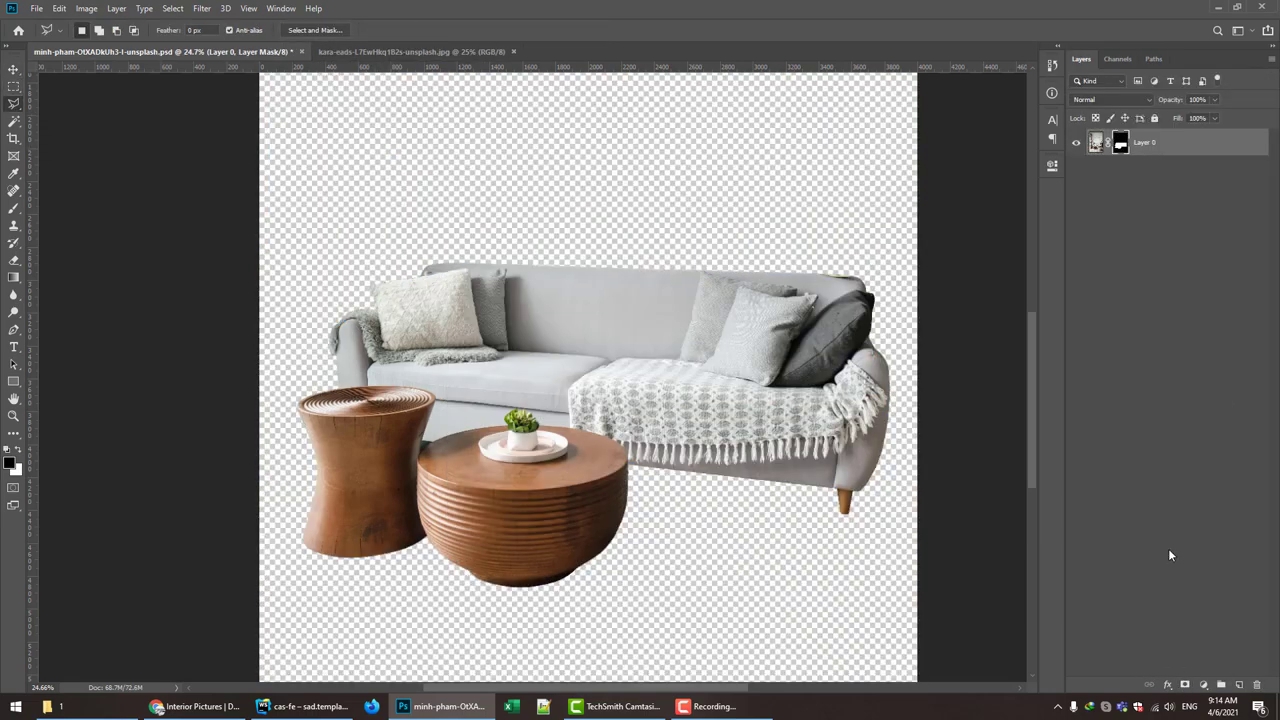
left_click(348, 52)
left_click(178, 51)
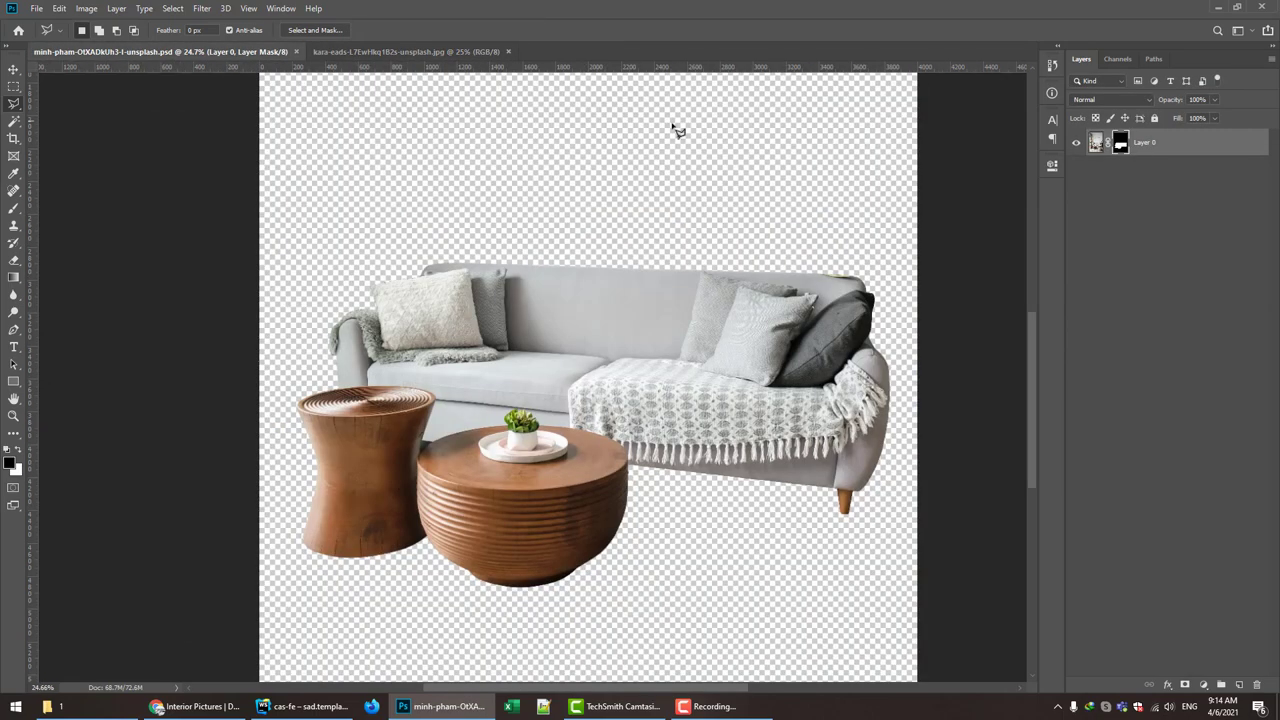
key("v")
left_click_drag(585, 330, 553, 108)
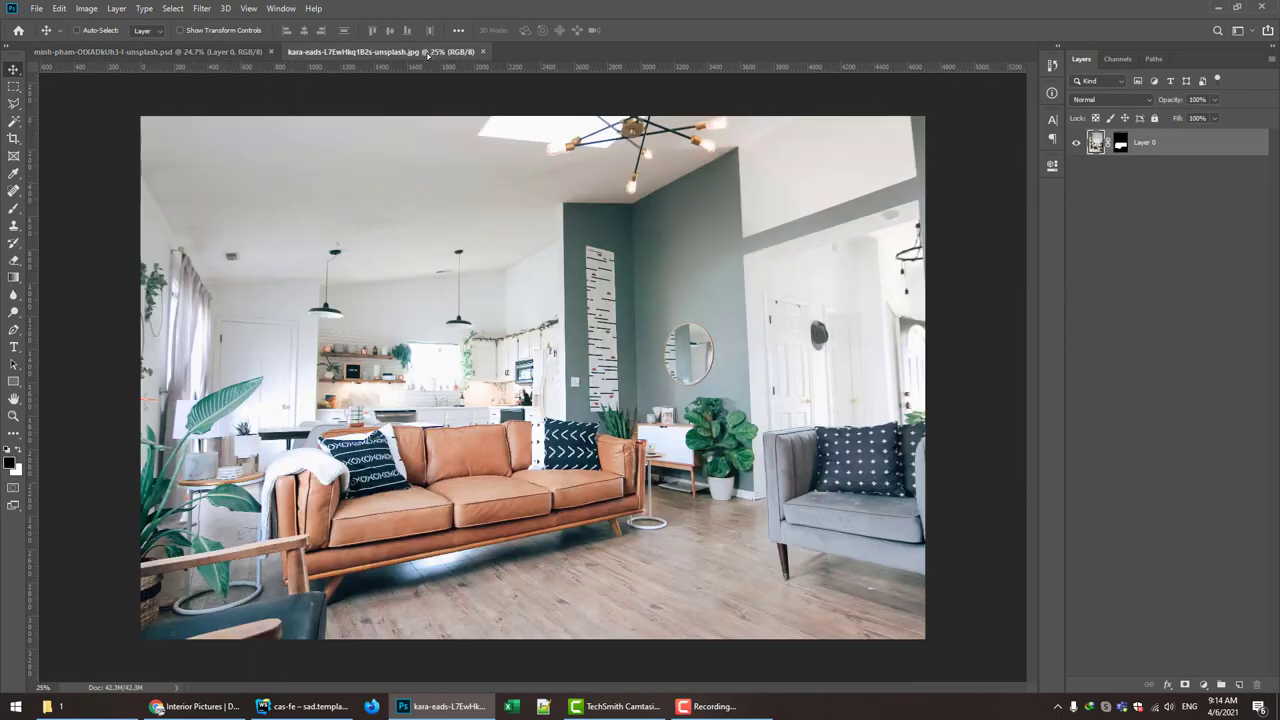
left_click(178, 51)
- Drop the masked sofa-and-tables layer onto the living-room photo as Layer 1
right_click(1120, 142)
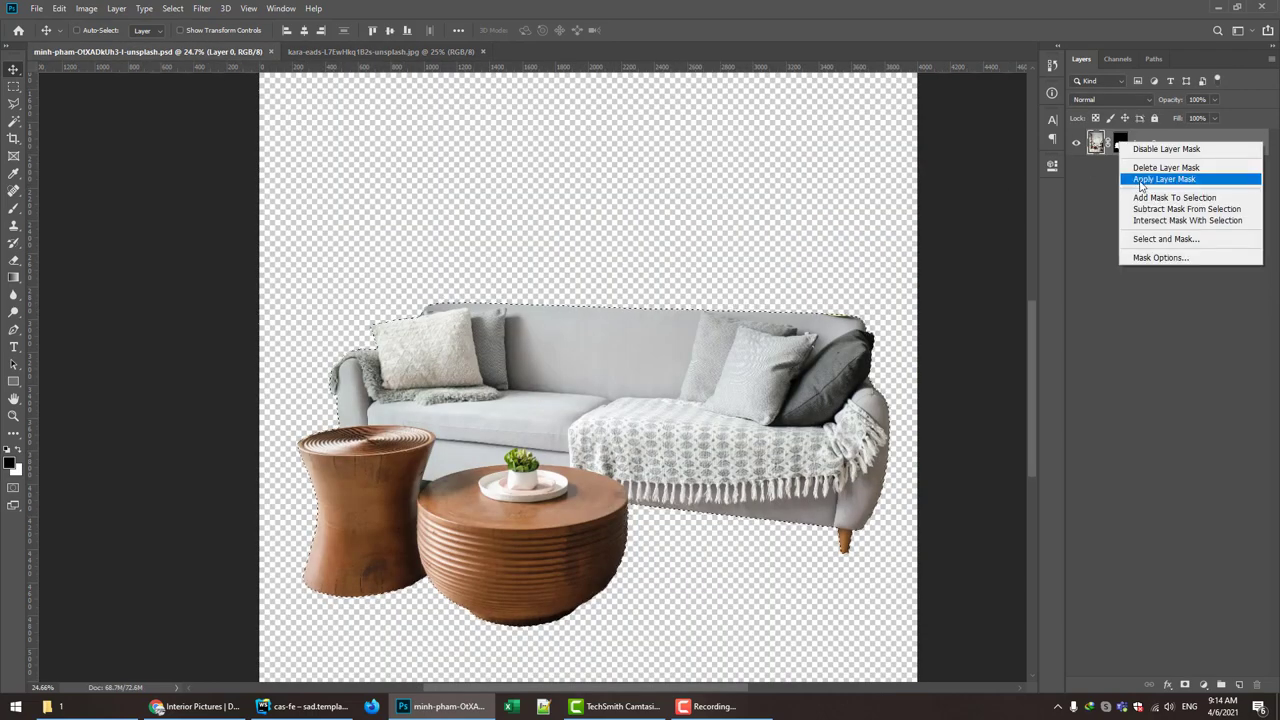
left_click(1130, 177)
right_click(1100, 142)
key("Escape")
left_click(1185, 685)
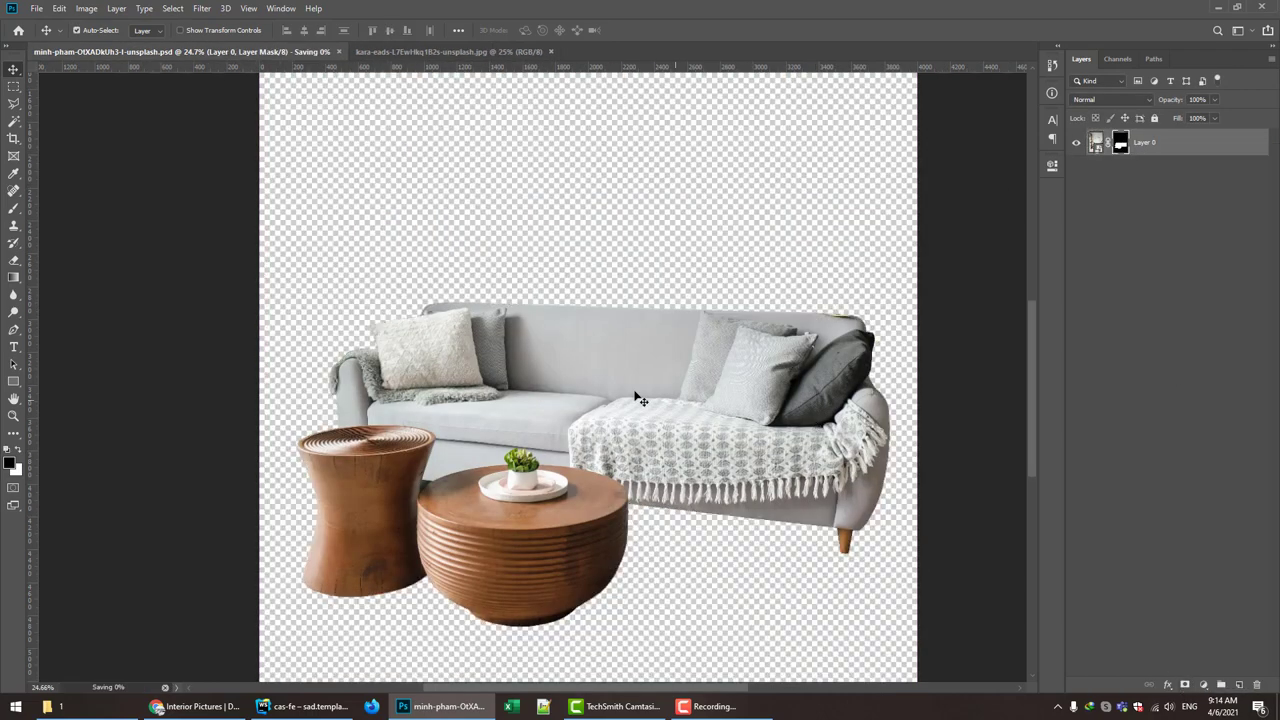
mouse_move(510, 330)
left_mouse_down()
mouse_move(412, 50)
mouse_move(520, 366)
left_mouse_up()
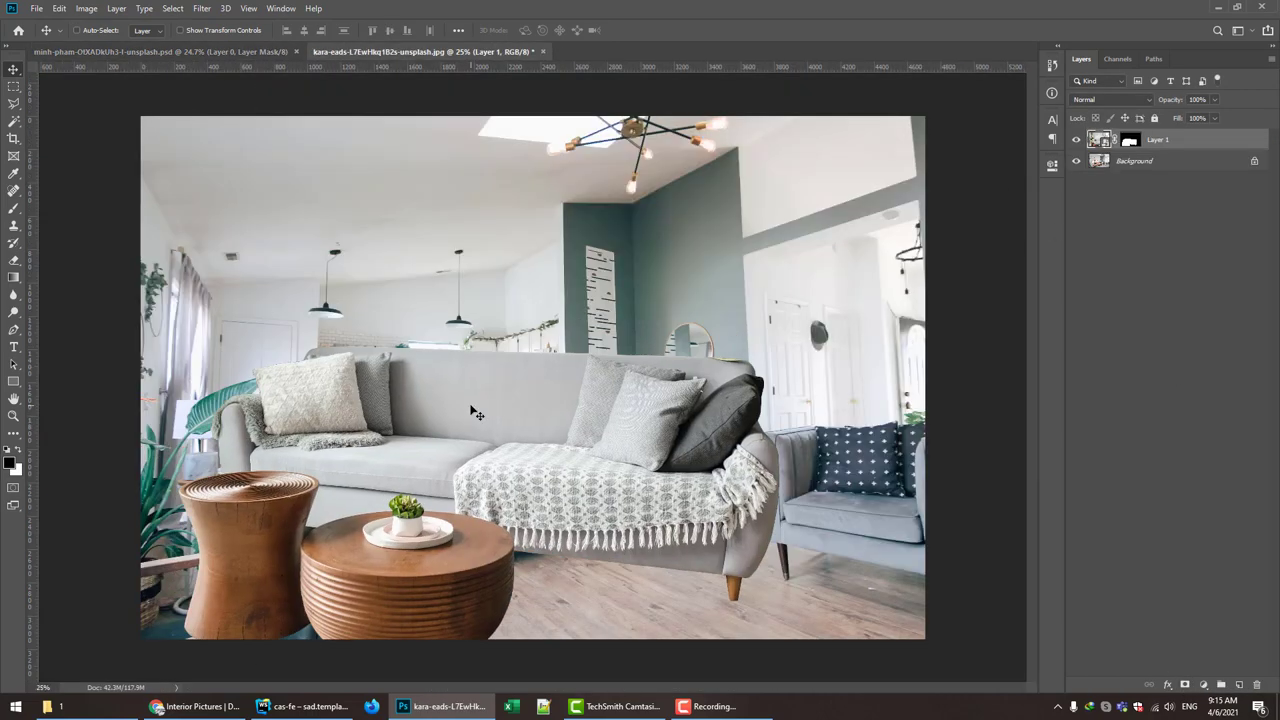
- Flip the sofa layer horizontally, scale it to about 69% and position it over the room's sofa
key("ctrl+t")
right_click(473, 406)
left_click(540, 583)
left_click_drag(540, 541, 566, 476)
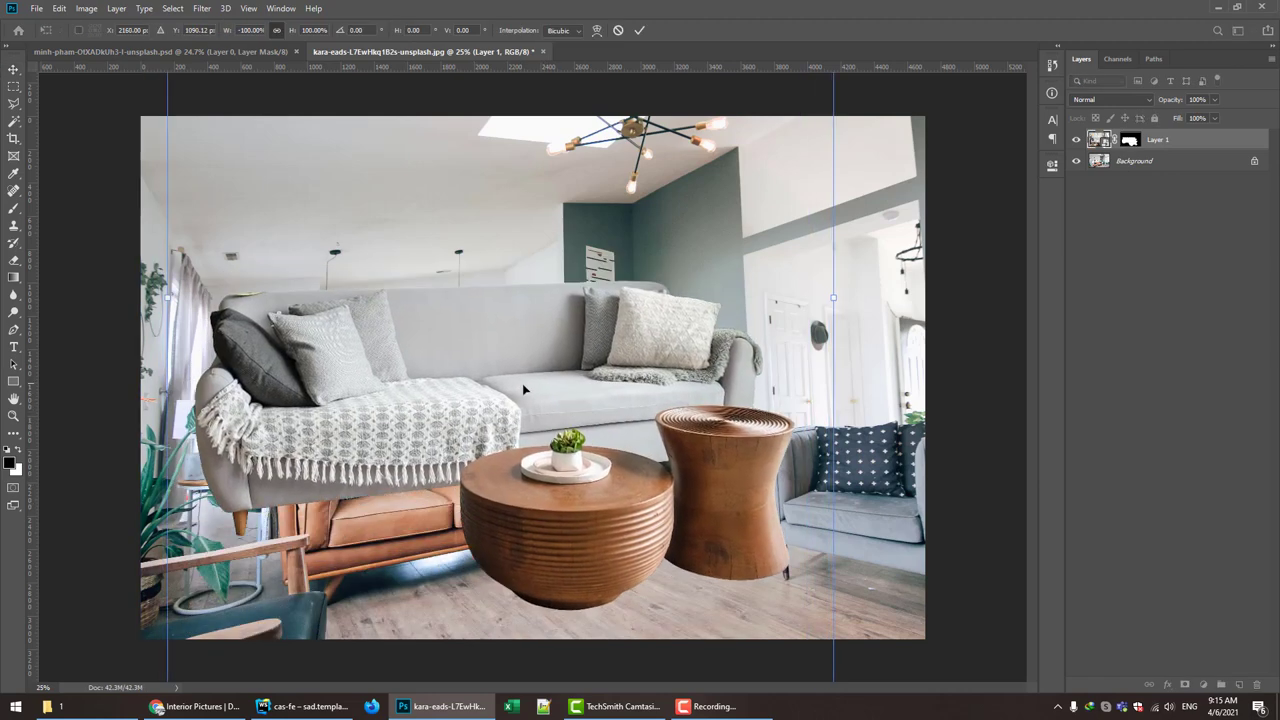
mouse_move(296, 33)
left_mouse_down()
mouse_move(185, 110)
mouse_move(227, 118)
left_mouse_up()
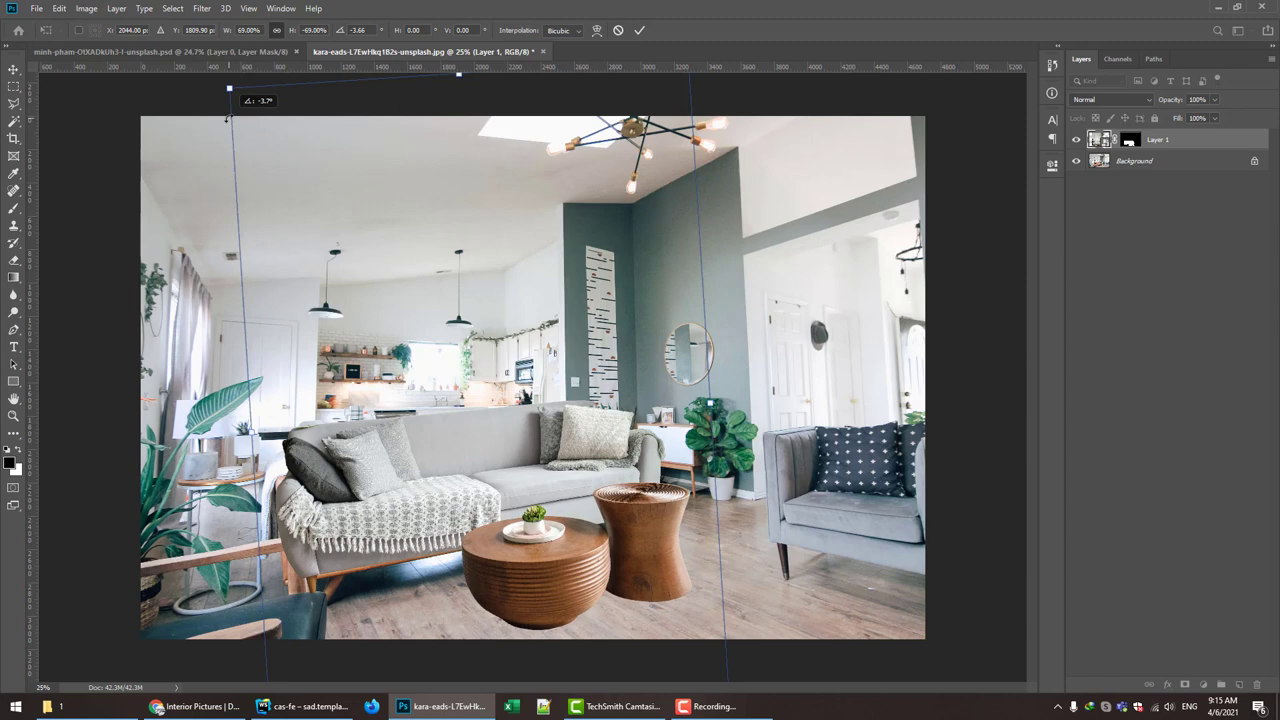
left_click_drag(422, 456, 418, 462)
left_click(639, 30)
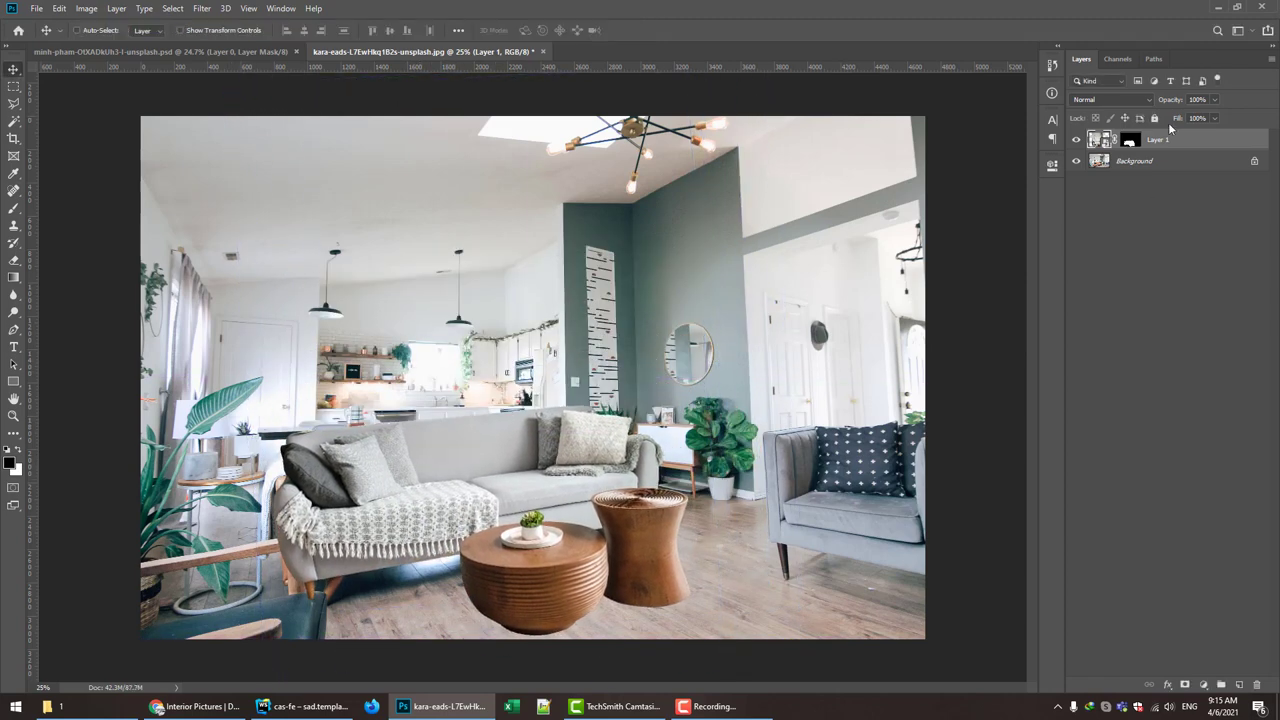
- Test the sofa layer at 69% opacity and realign it, then undo back to the original placement
mouse_move(1170, 100)
left_mouse_down()
mouse_move(1136, 104)
mouse_move(1164, 116)
left_mouse_up()
type("69")
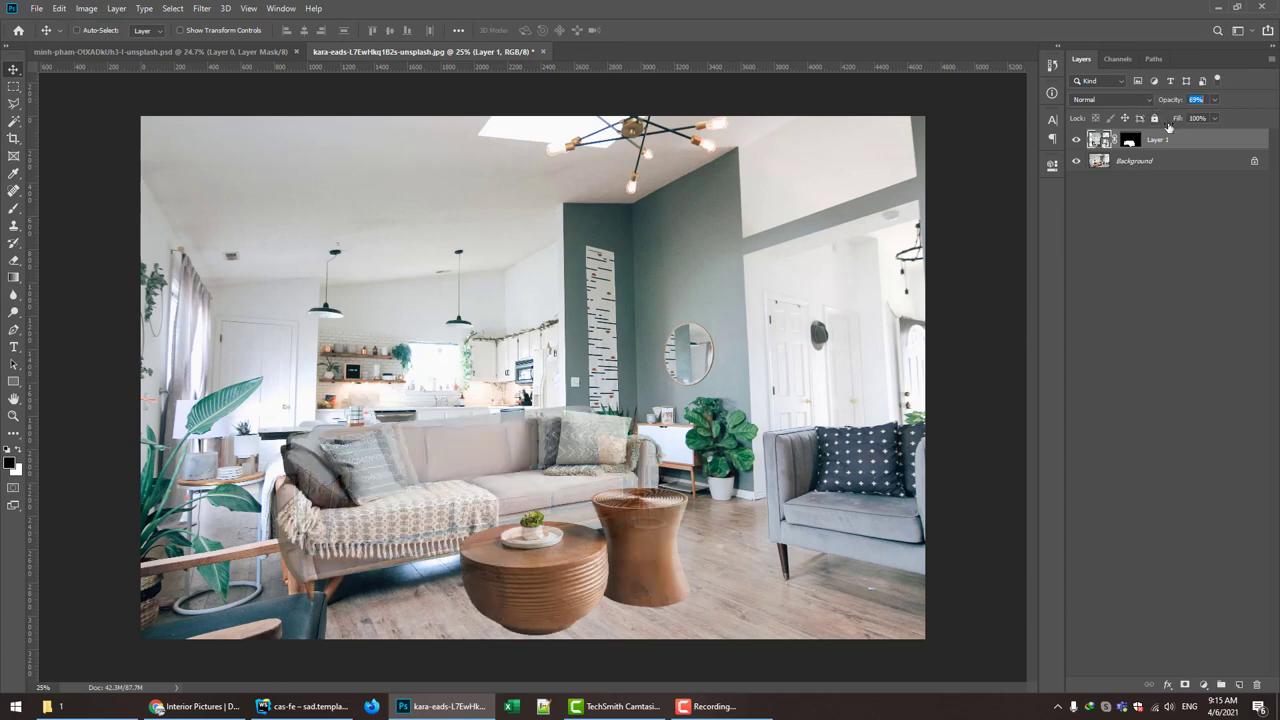
left_click_drag(487, 476, 531, 478)
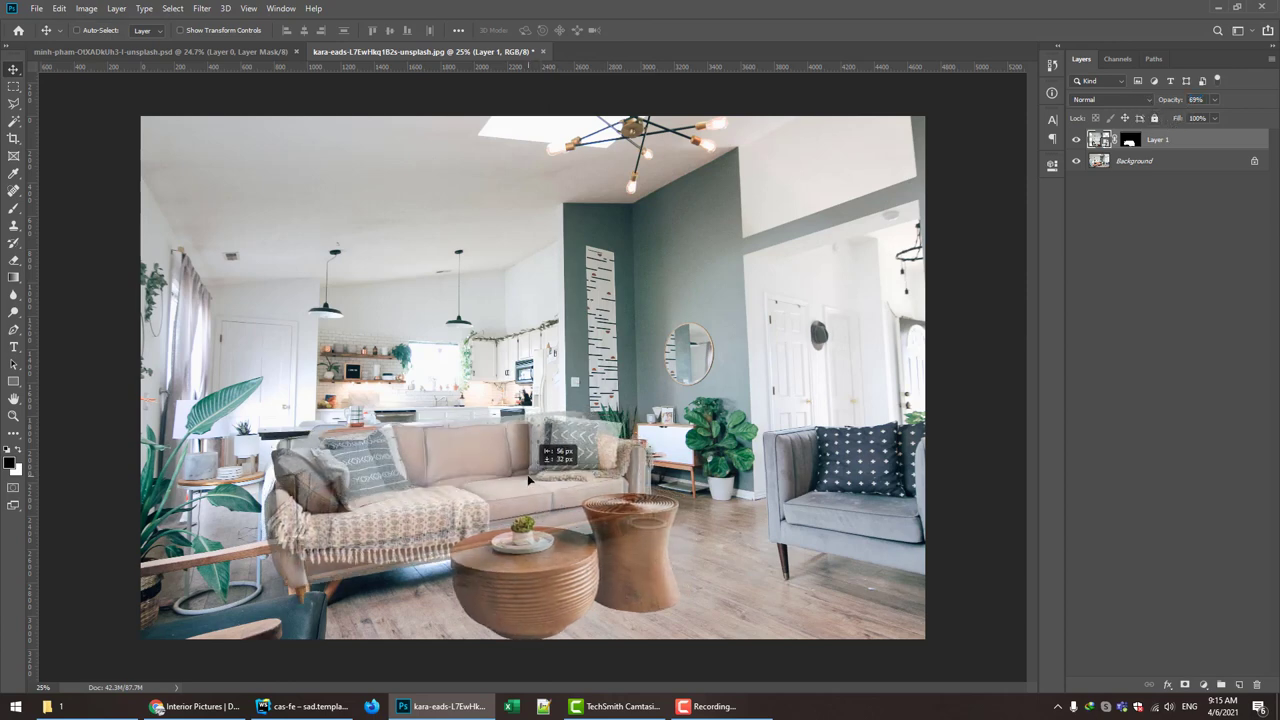
left_click_drag(1165, 104, 1185, 104)
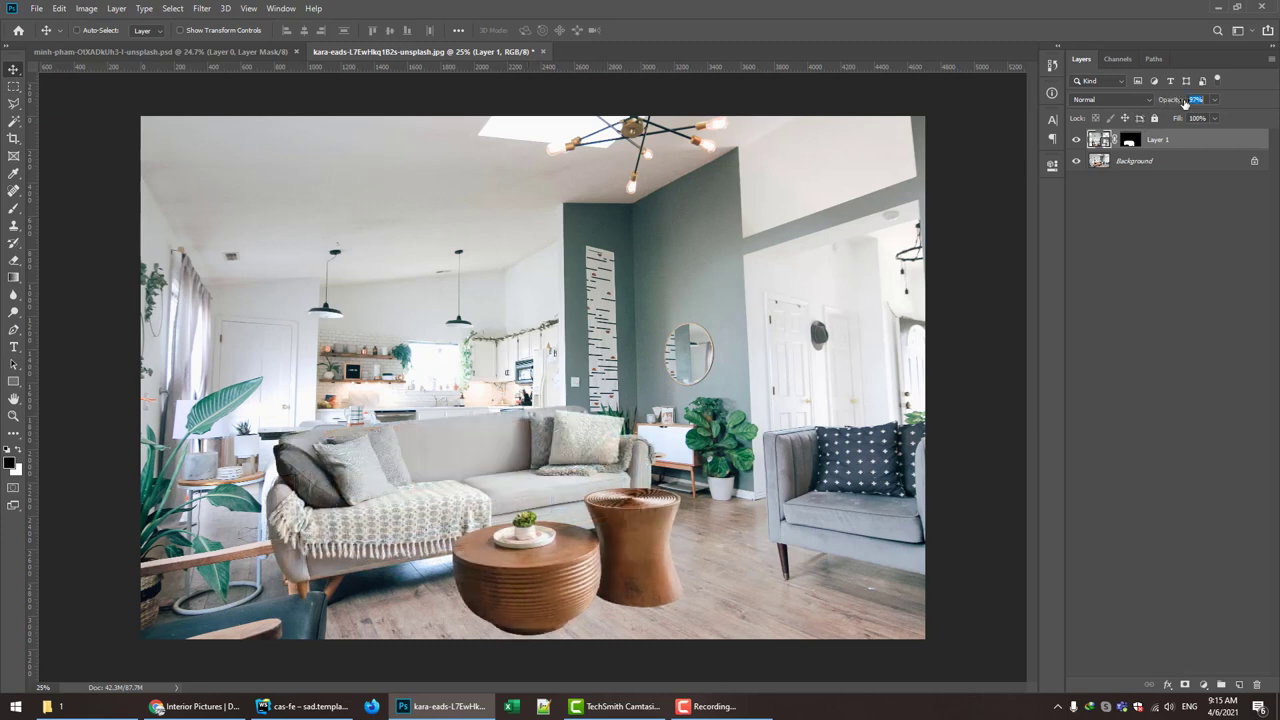
key("ctrl+t")
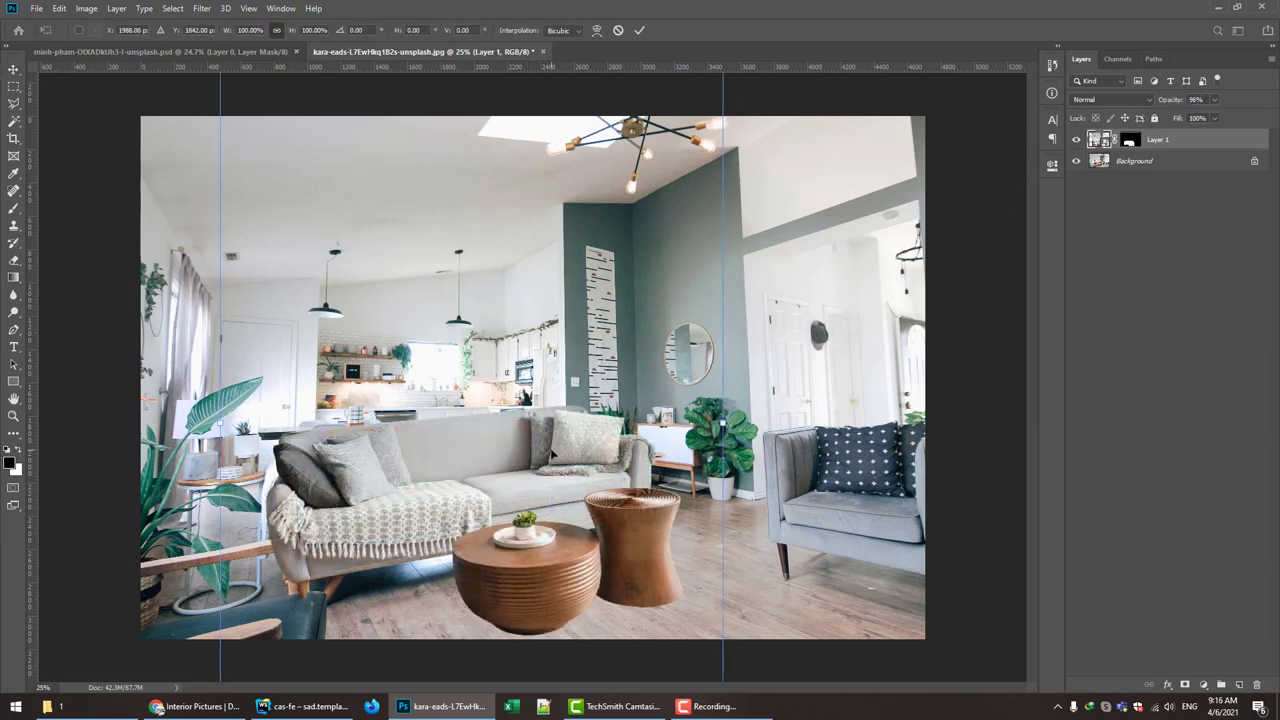
scroll(551, 455, "down", 2)
scroll(700, 400, "up", 3)
key("Return")
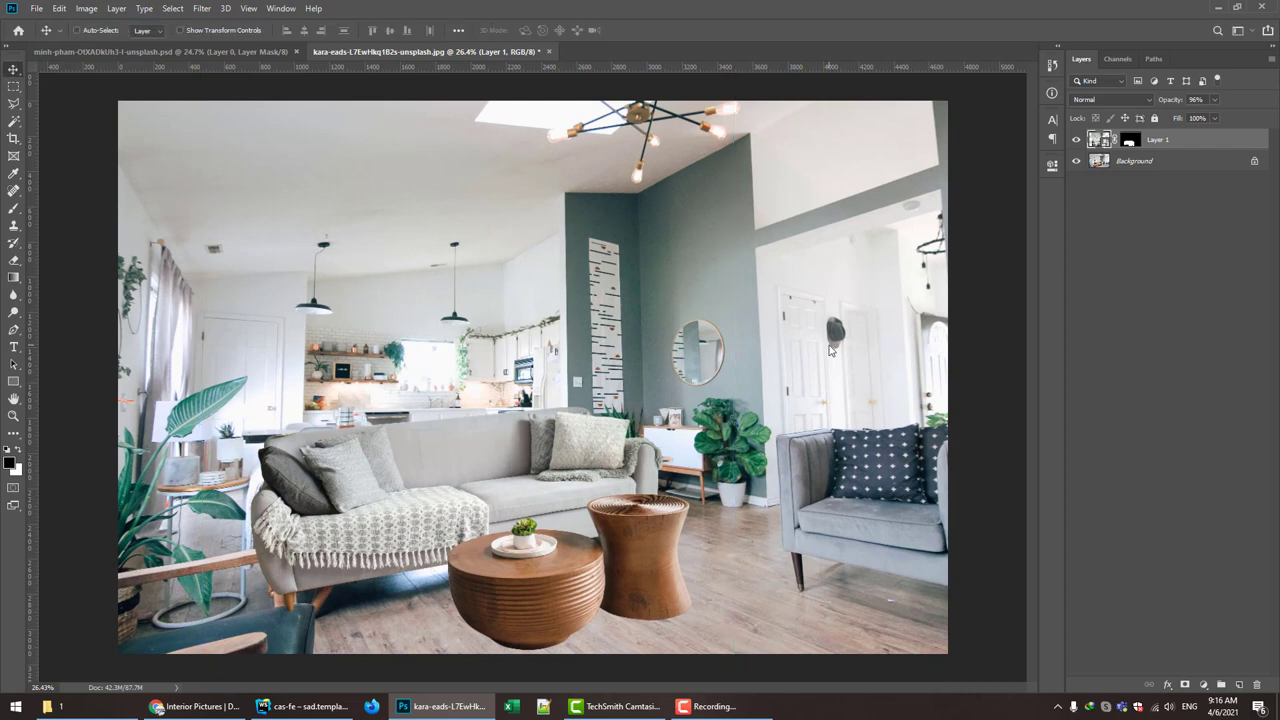
key("ctrl+z")
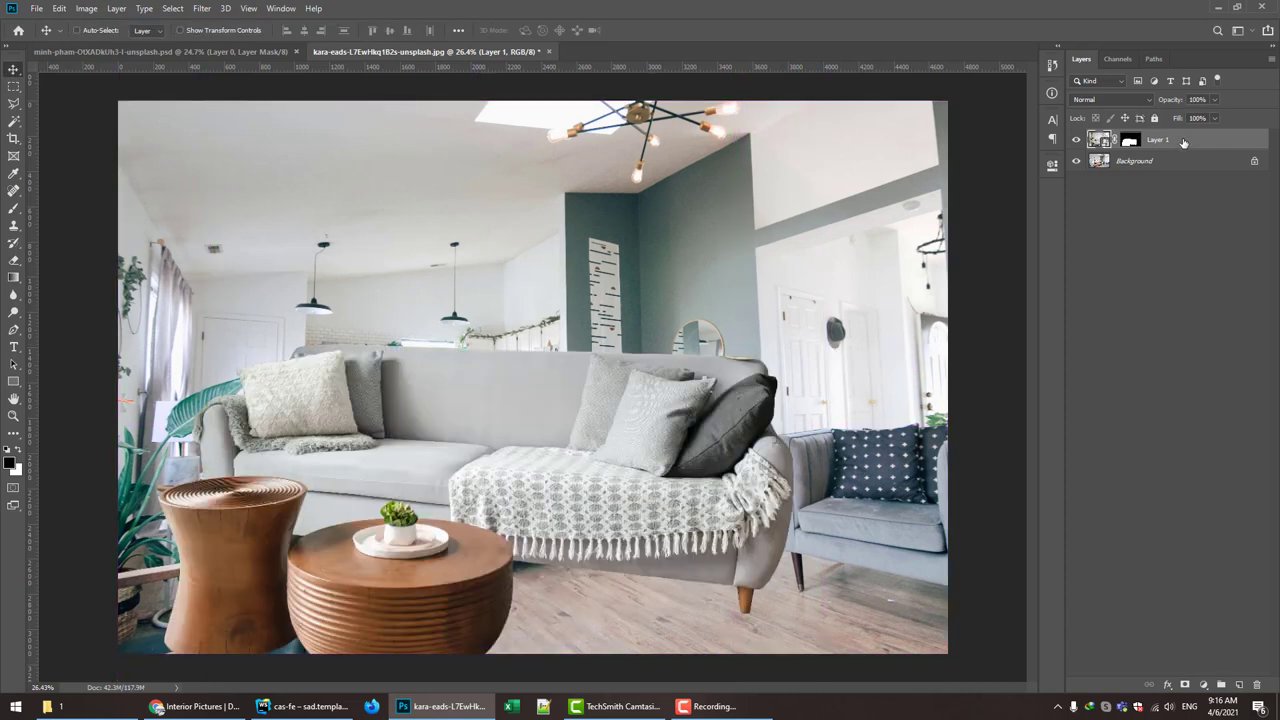
- Convert the sofa layer to a smart object and set its opacity to 86%
right_click(1186, 140)
left_click(1057, 264)
key("ctrl+t")
right_click(557, 402)
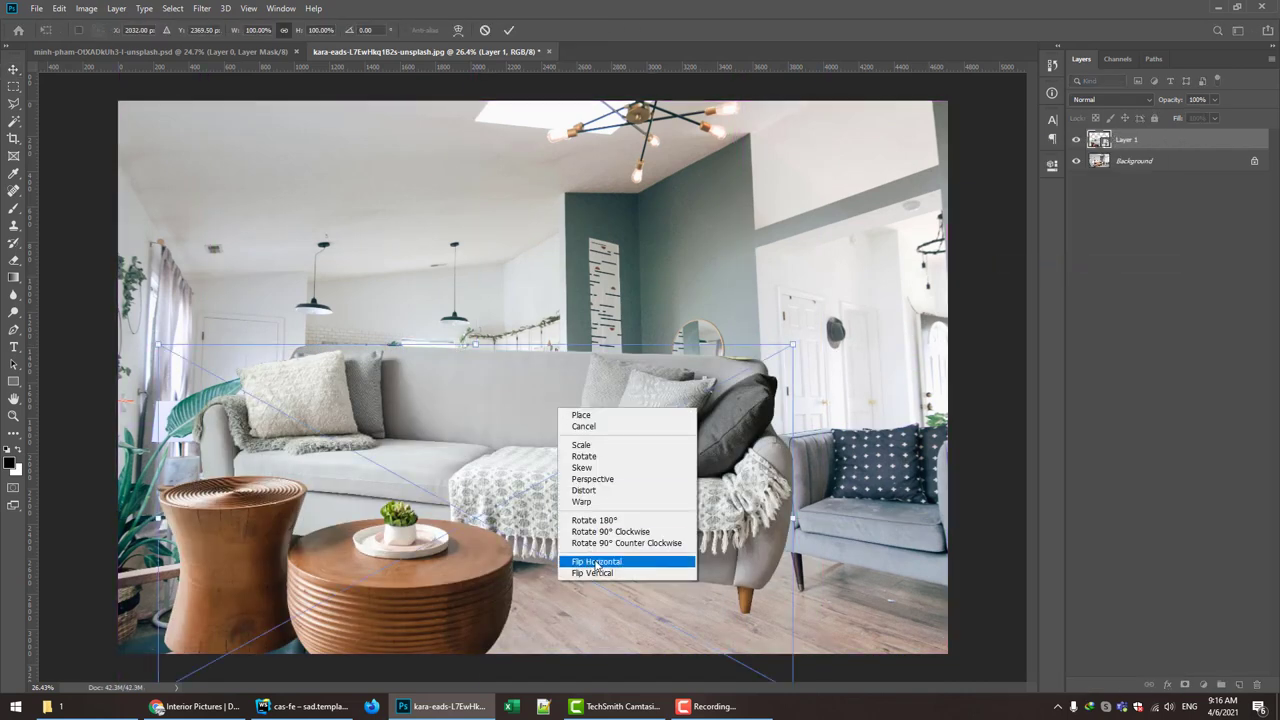
left_click(580, 563)
key("ctrl+z")
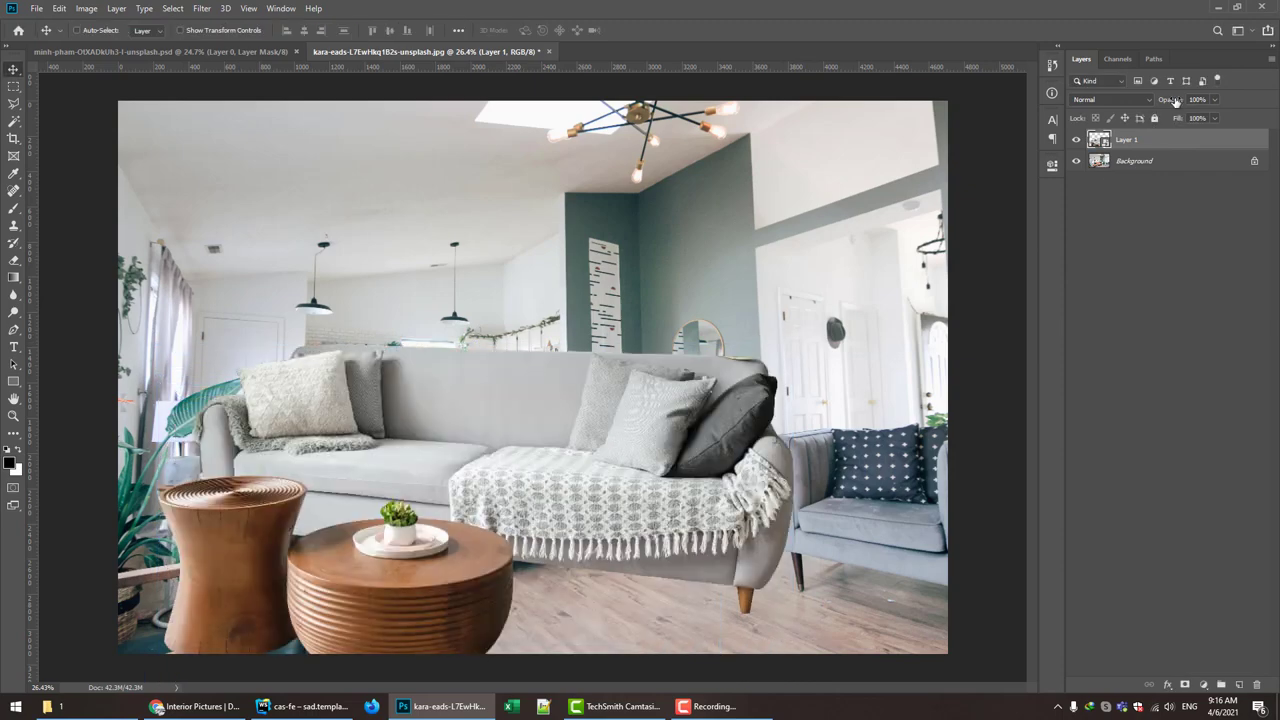
key("8")
key("6")
- Flip the sofa horizontally, scale it to about 68% and rotate it slightly over the room's sofa
right_click(636, 431)
left_click(672, 582)
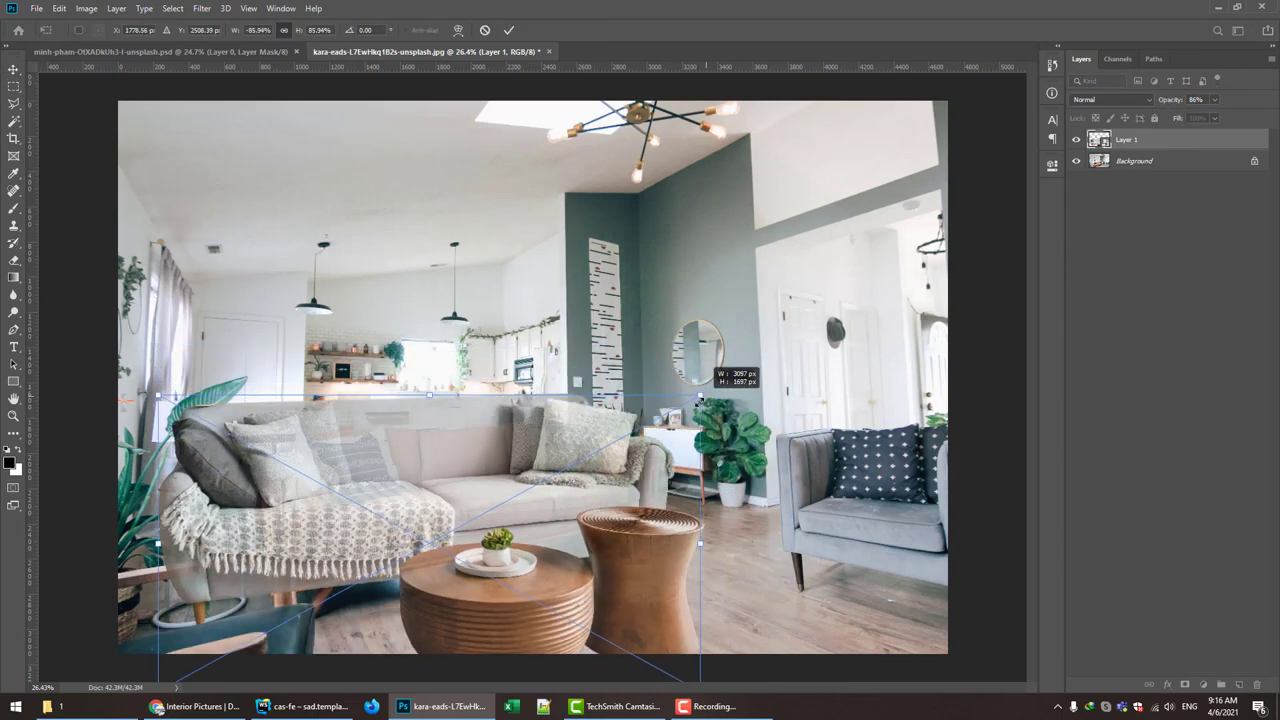
left_click_drag(792, 344, 660, 415)
left_click_drag(535, 490, 625, 440)
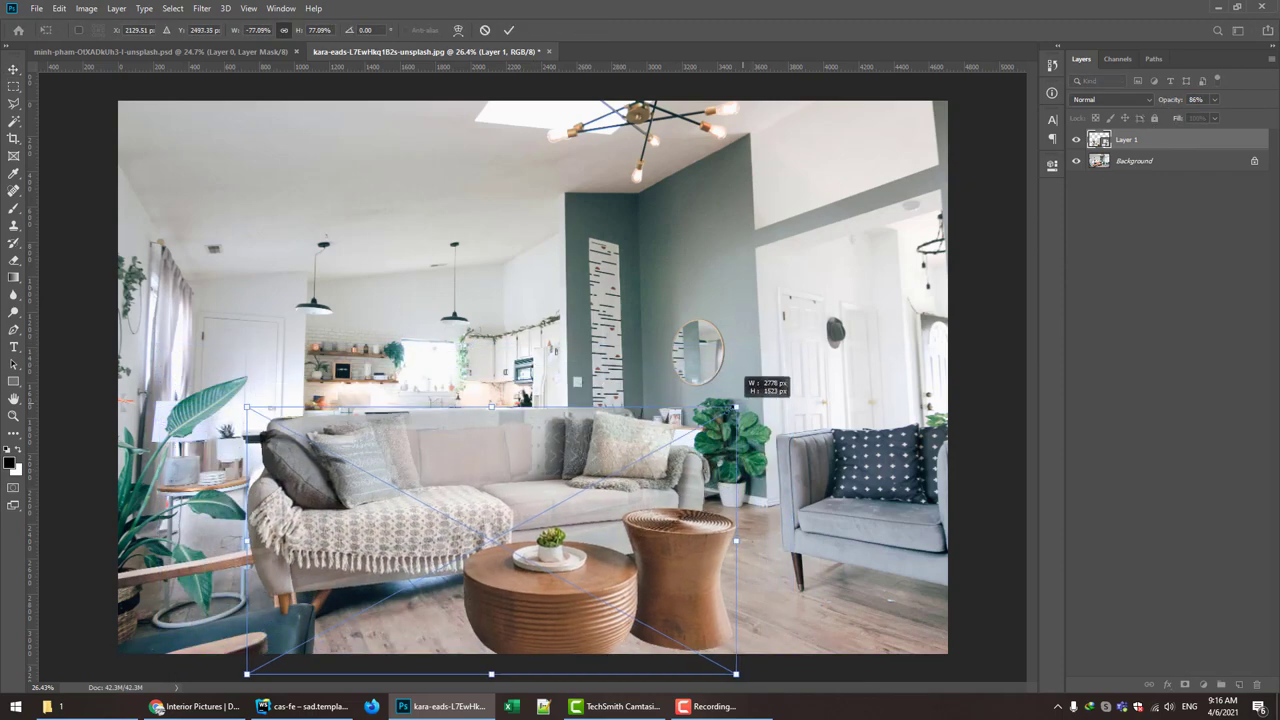
left_click_drag(740, 367, 706, 386)
mouse_move(560, 480)
left_mouse_down()
mouse_move(558, 519)
mouse_move(572, 484)
left_mouse_up()
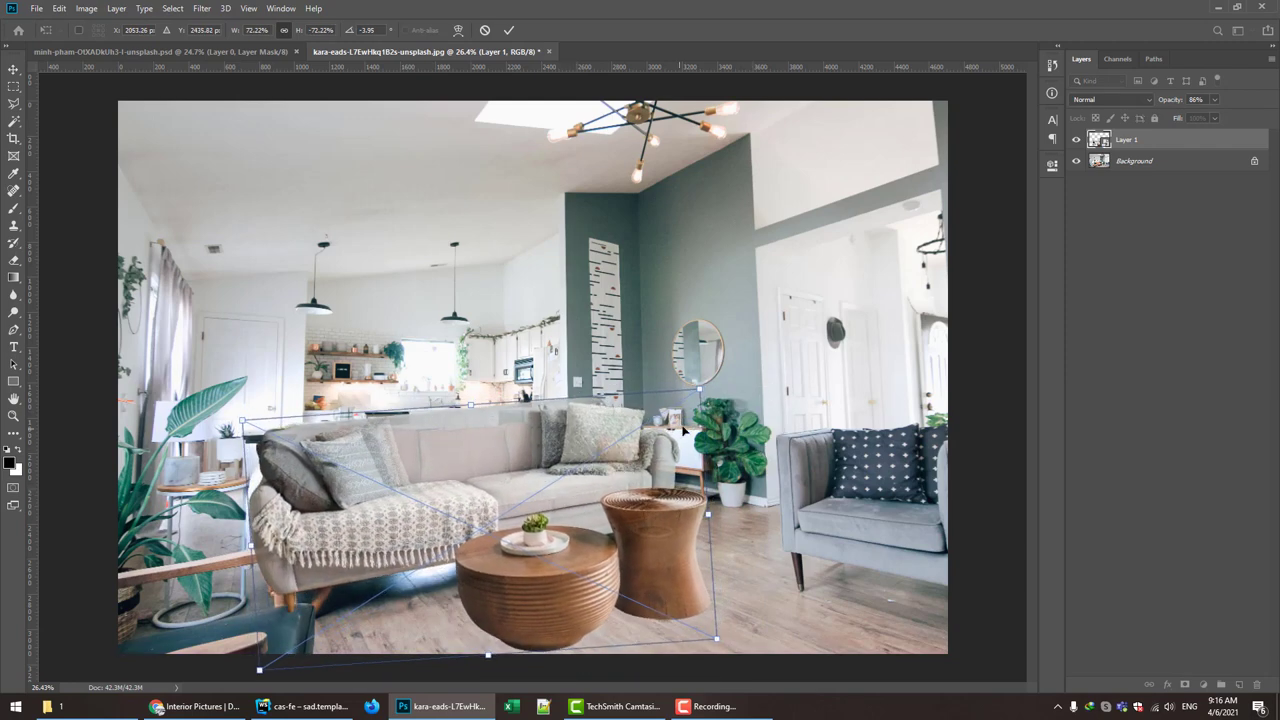
left_click_drag(706, 388, 674, 399)
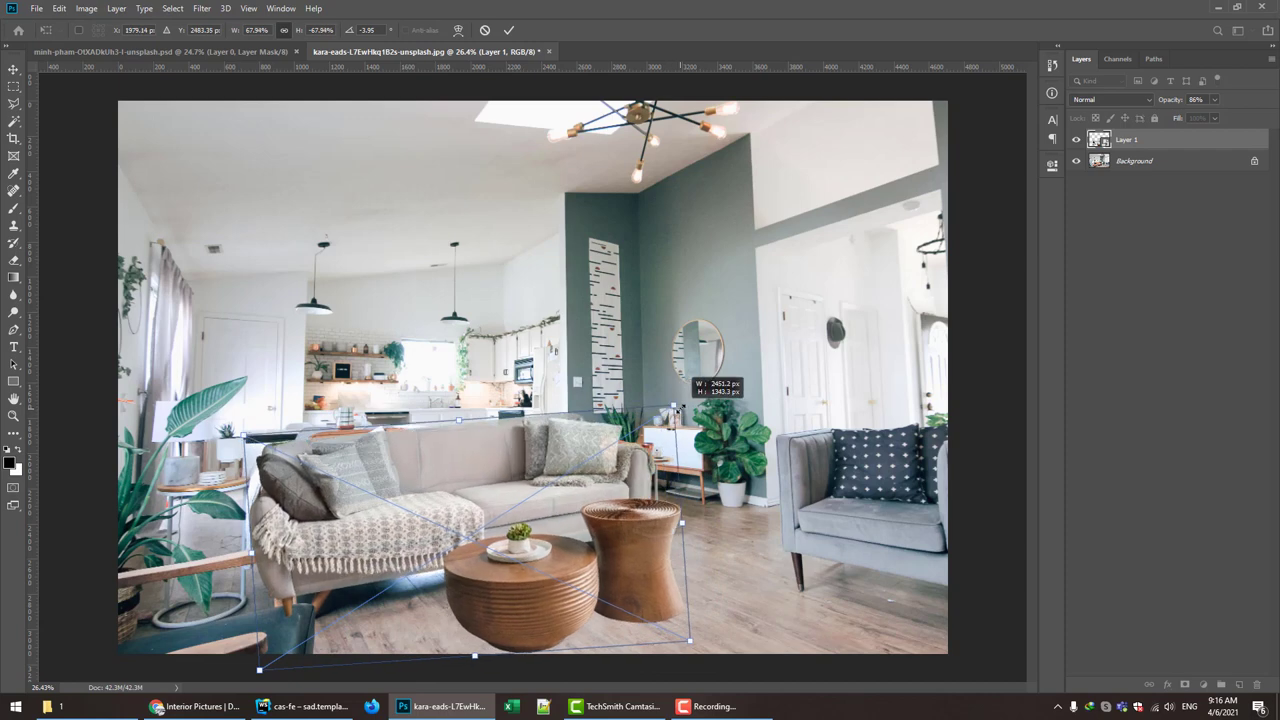
left_click_drag(560, 492, 559, 484)
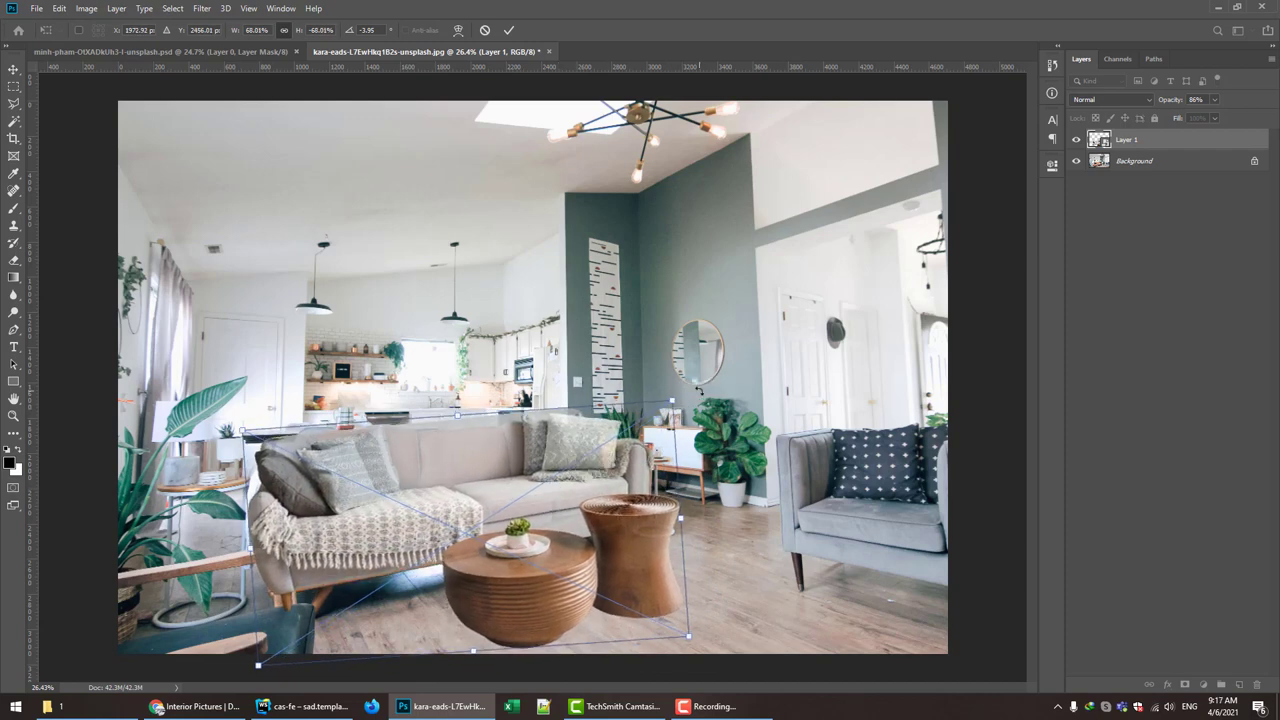
left_click_drag(697, 387, 684, 393)
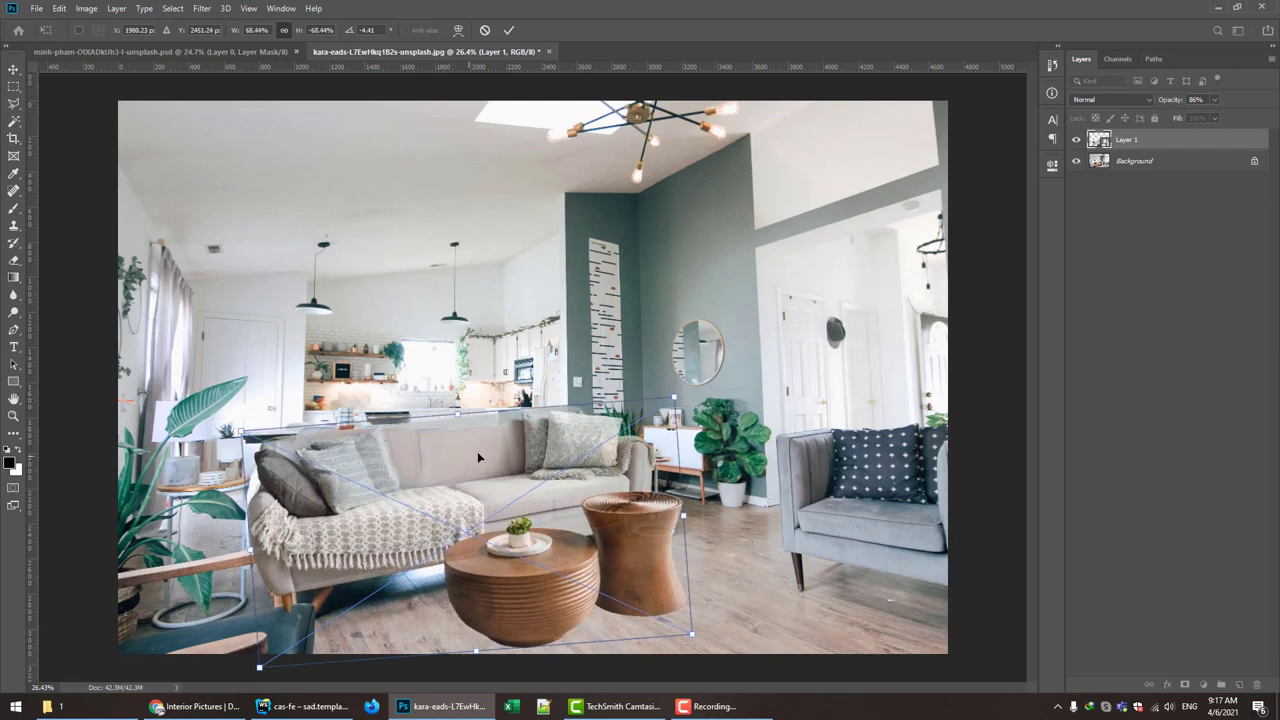
mouse_move(465, 465)
left_mouse_down()
mouse_move(476, 453)
mouse_move(468, 460)
left_mouse_up()
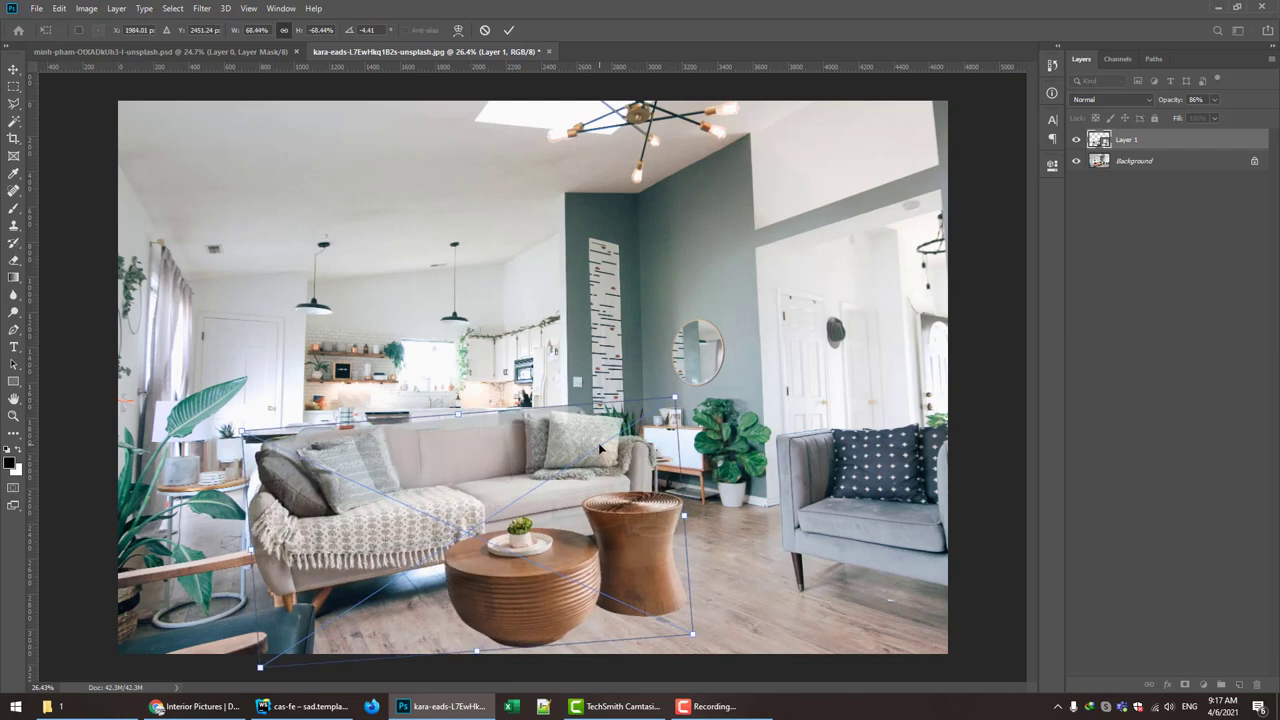
left_click_drag(676, 397, 674, 399)
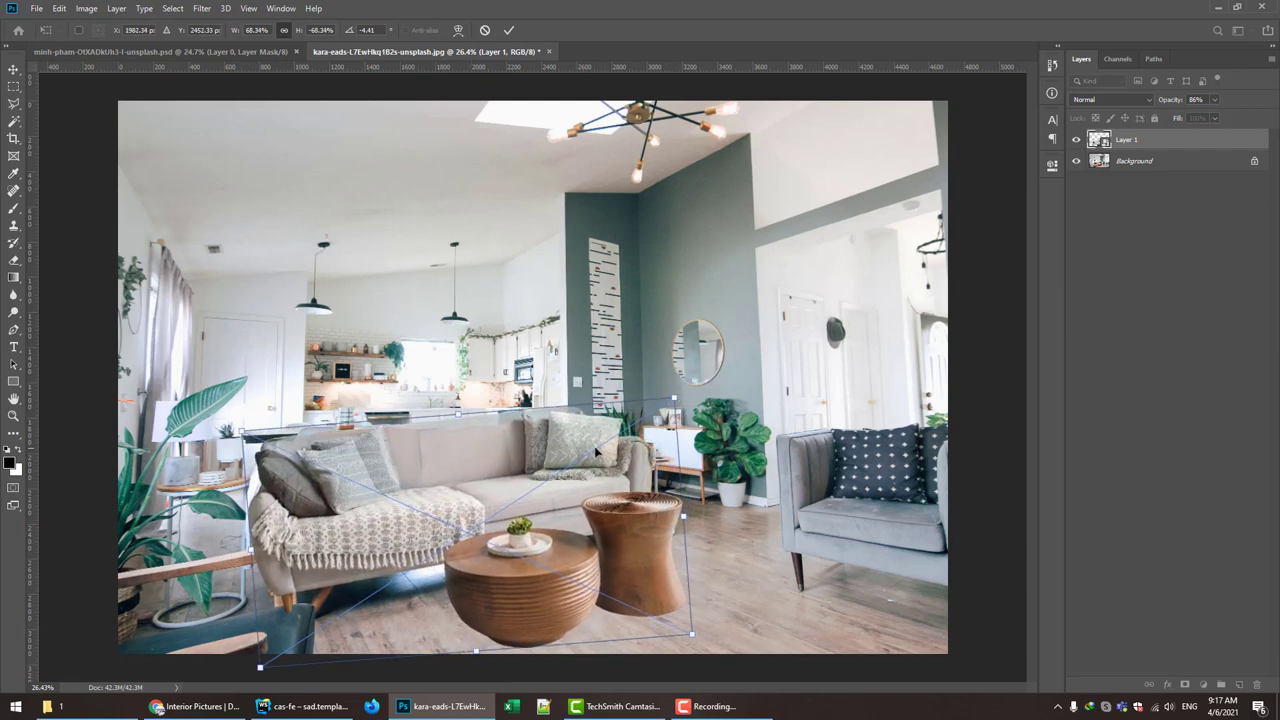
- Distort the sofa's right corners to match the room's perspective and apply the transform
right_click(565, 440)
left_click(575, 519)
left_click_drag(688, 408, 672, 413)
left_click_drag(690, 638, 671, 621)
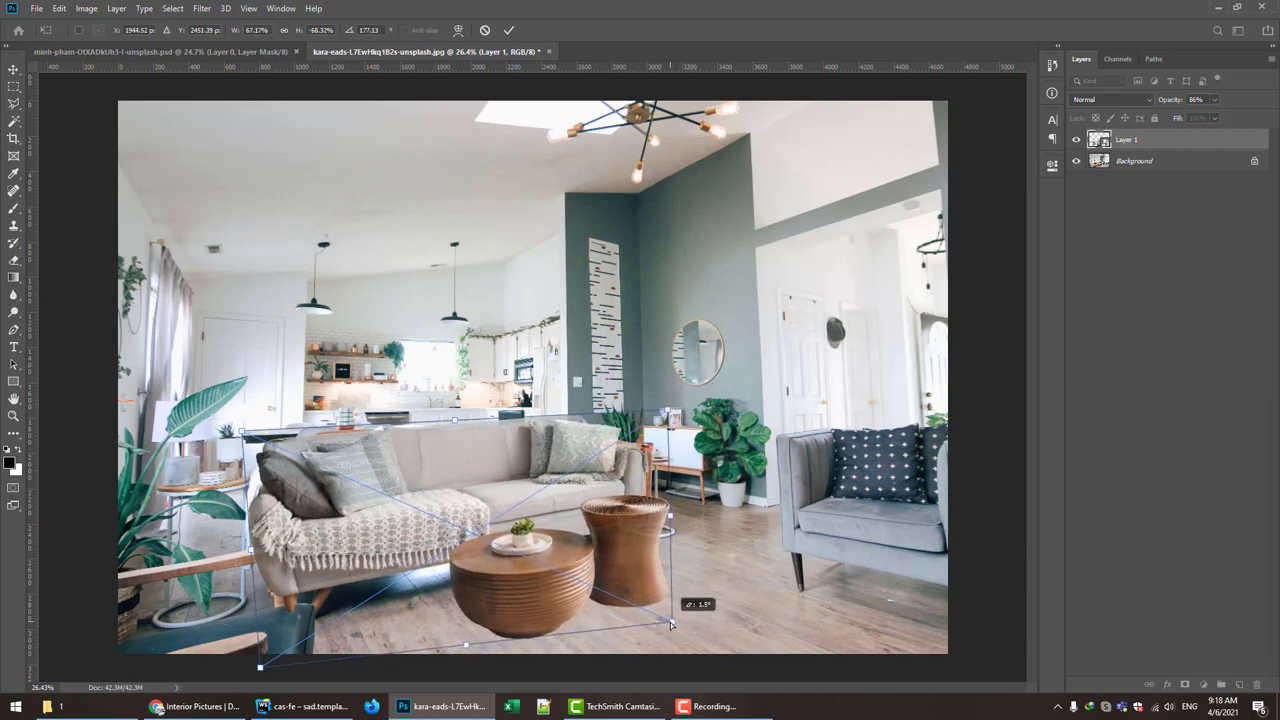
left_click_drag(671, 412, 669, 408)
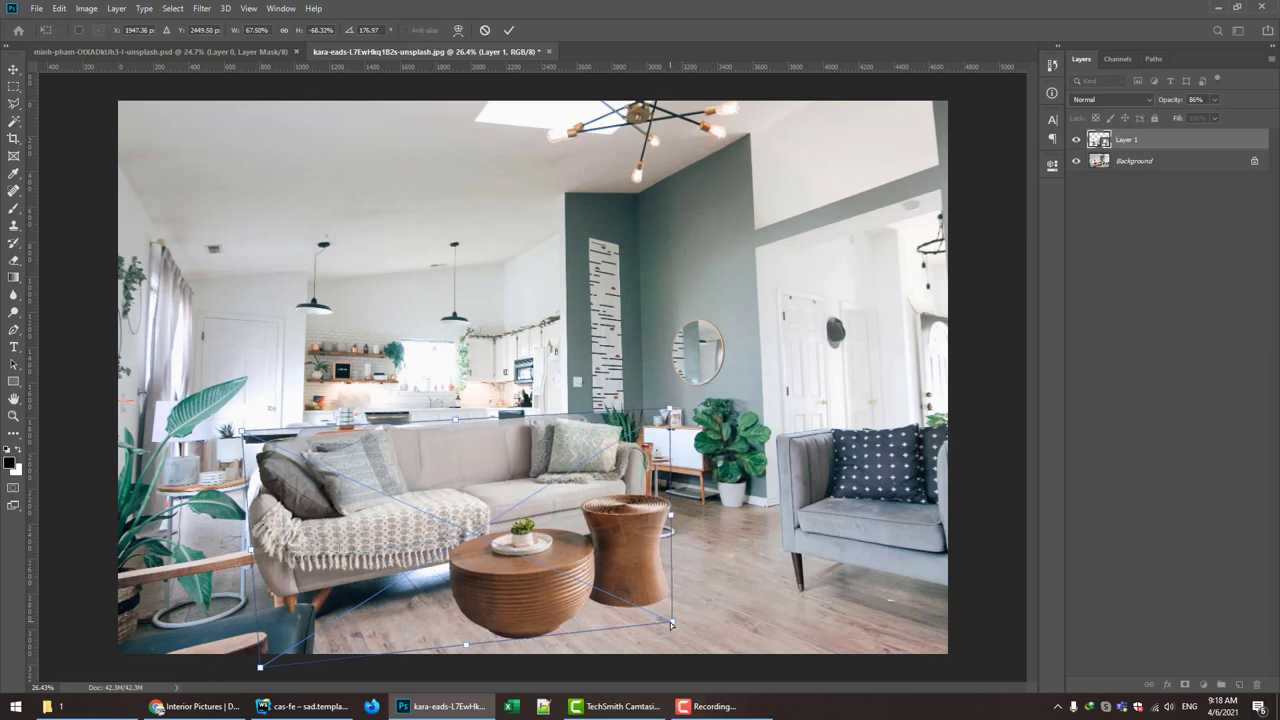
left_click_drag(672, 621, 672, 613)
key("Return")
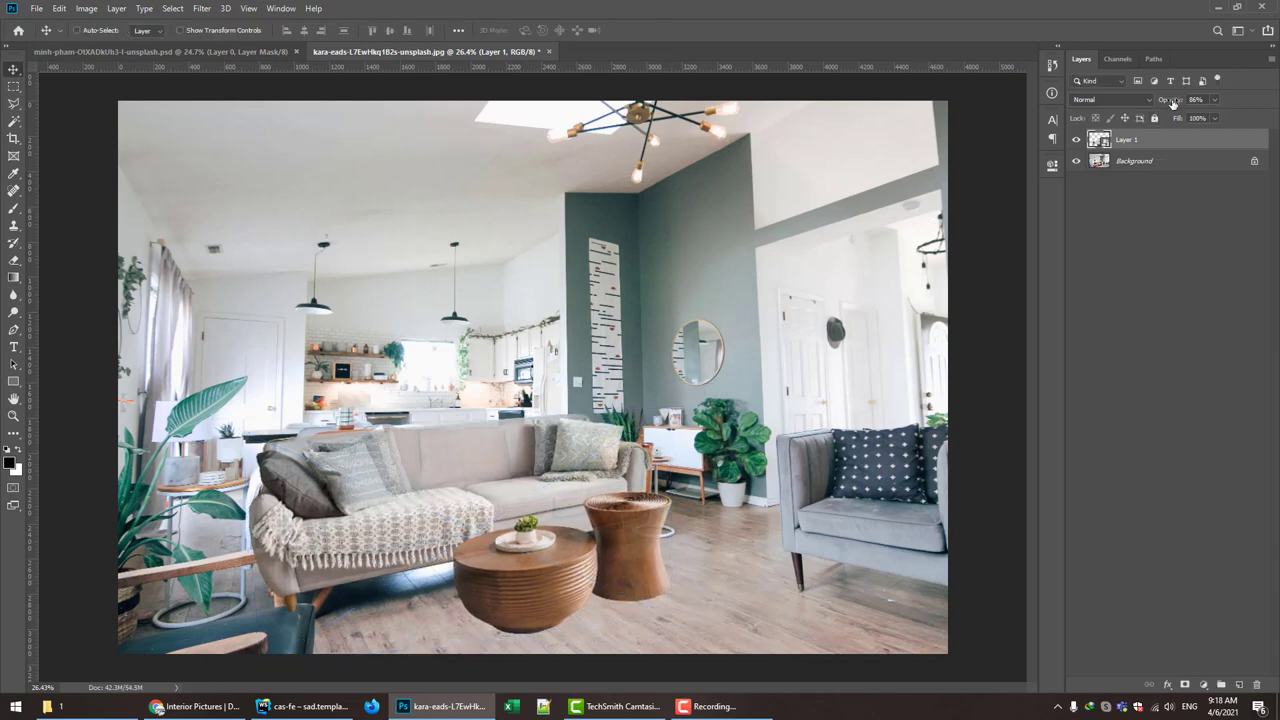
- Restore the sofa layer to full opacity and put it in Group 1 with a white layer mask
left_click_drag(1172, 100, 1251, 104)
scroll(422, 542, "up", 3)
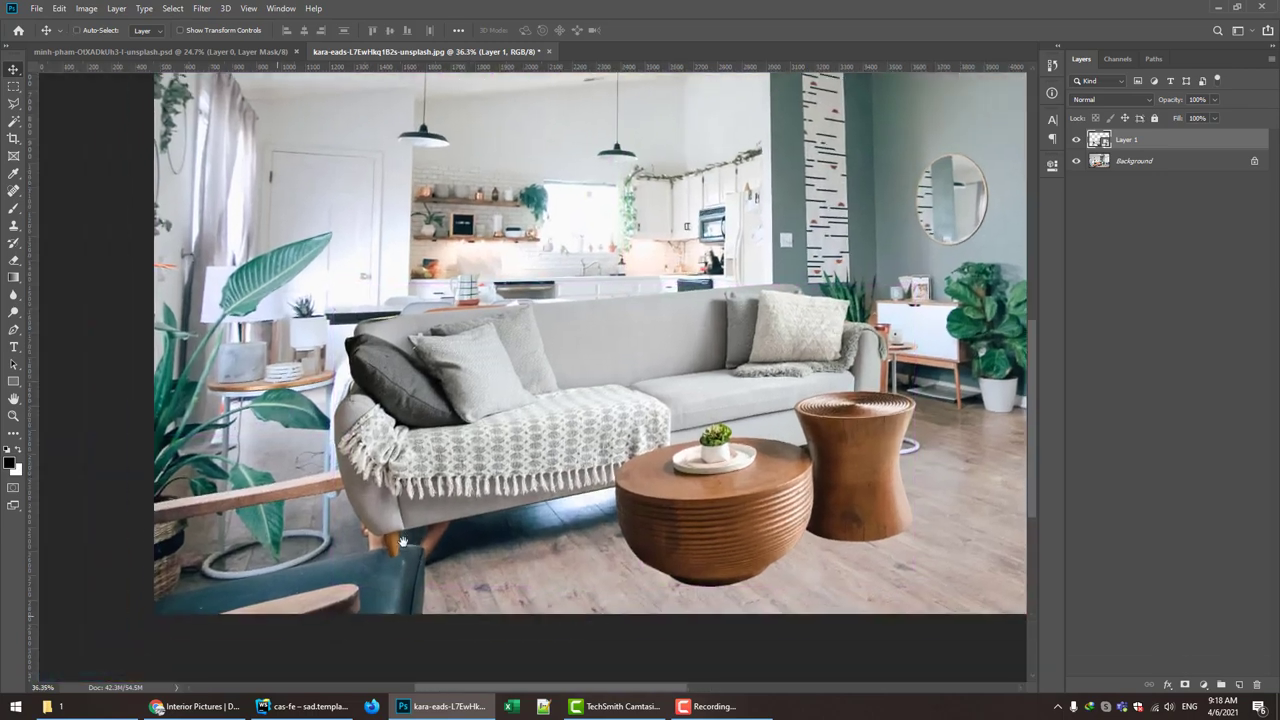
scroll(456, 459, "up", 5)
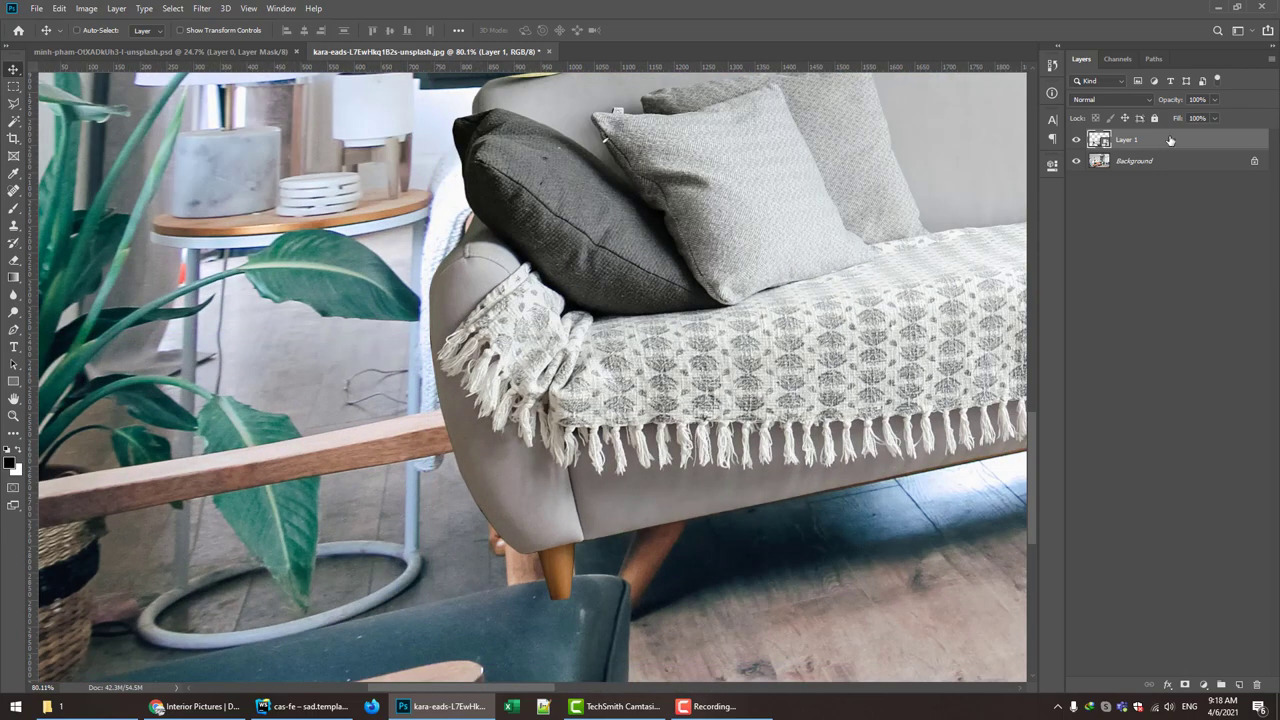
key("ctrl+g")
left_click(1185, 684)
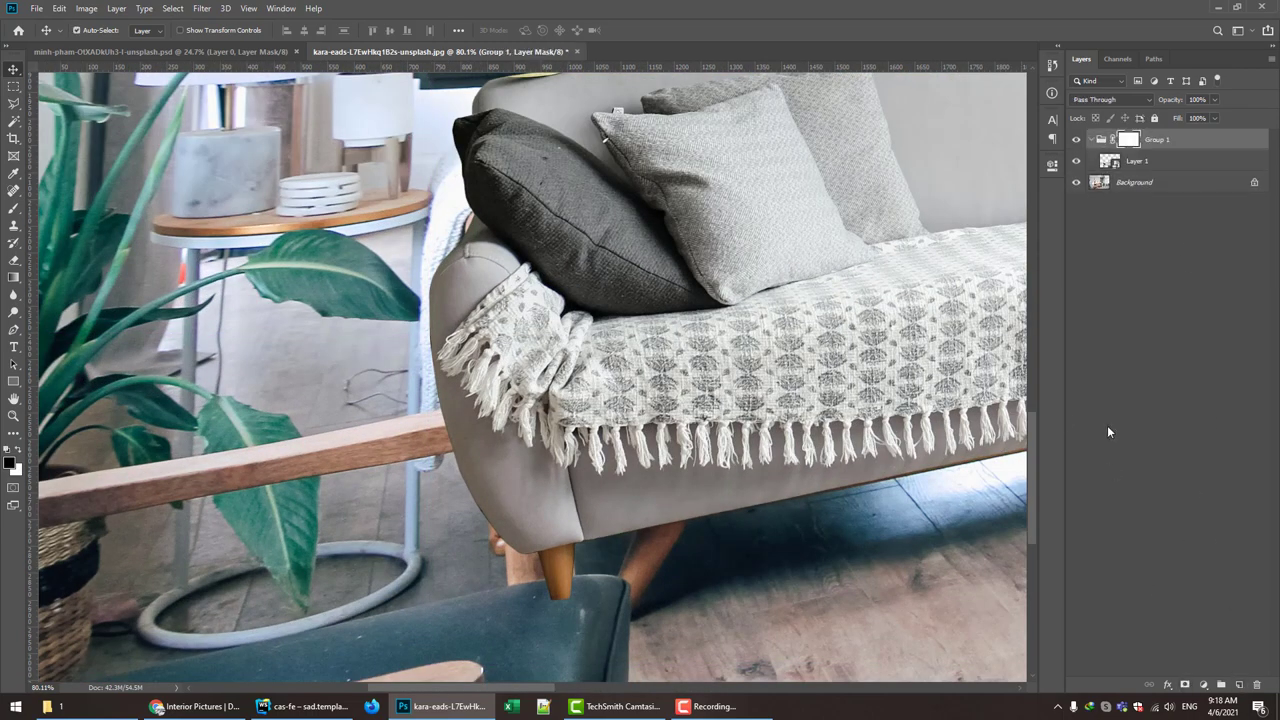
- Save the document as main.psd
key("ctrl+shift+s")
key("BackSpace")
type("in")
key("Return")
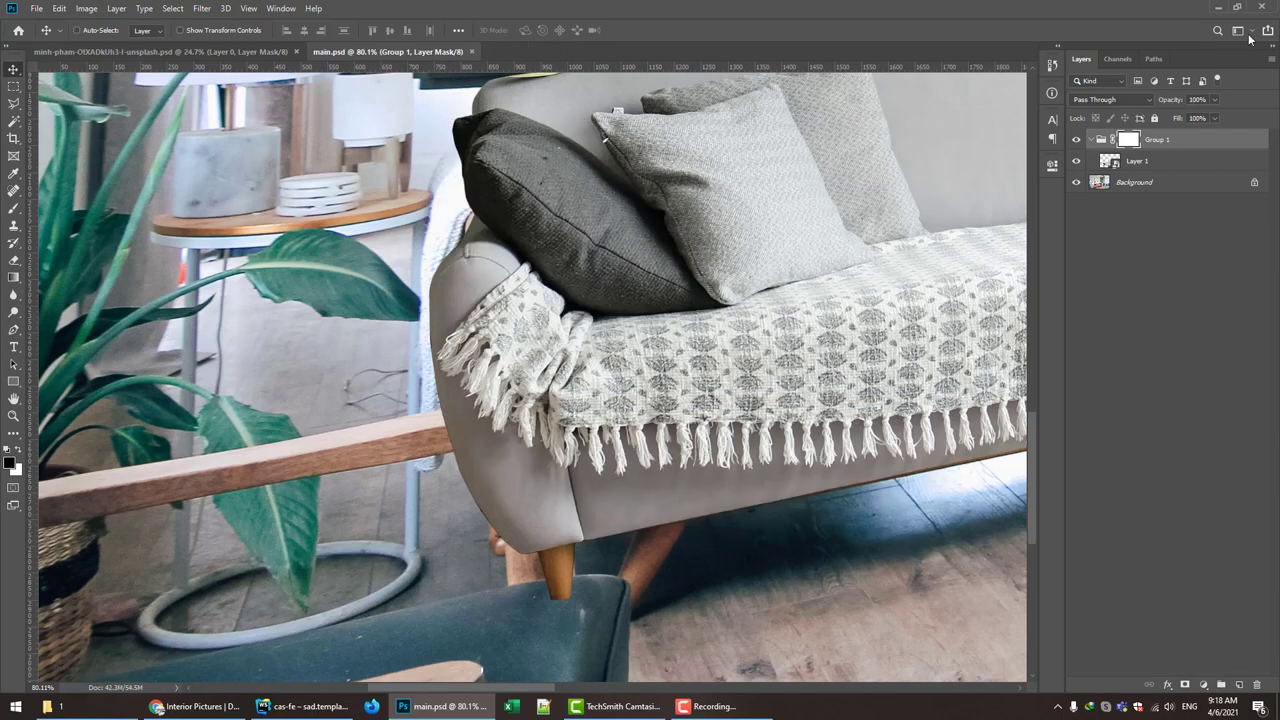
mouse_move(1170, 100)
left_mouse_down()
mouse_move(1147, 104)
mouse_move(1190, 100)
left_mouse_up()
- Hide Group 1 and trace the foreground chair's armrest with a closed Pen path
left_click(1076, 139)
scroll(570, 420, "up", 3)
key("p")
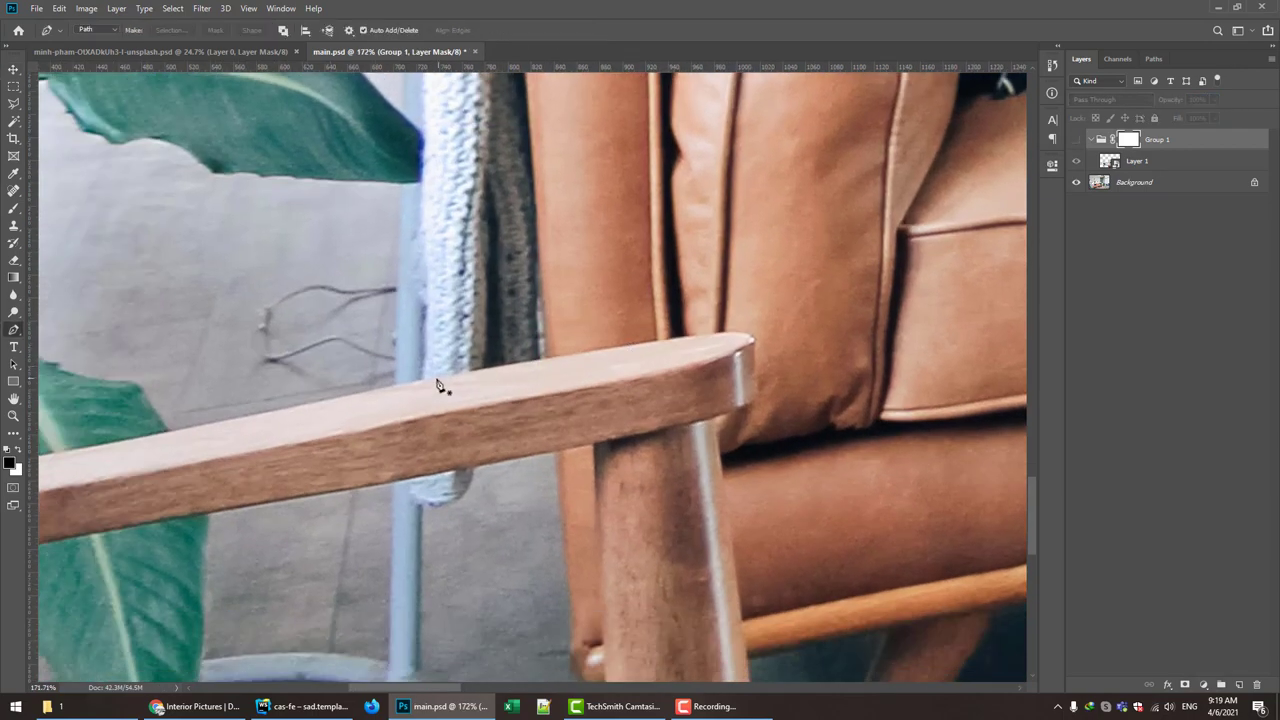
scroll(278, 404, "up", 3)
left_click(278, 404)
left_click(511, 352)
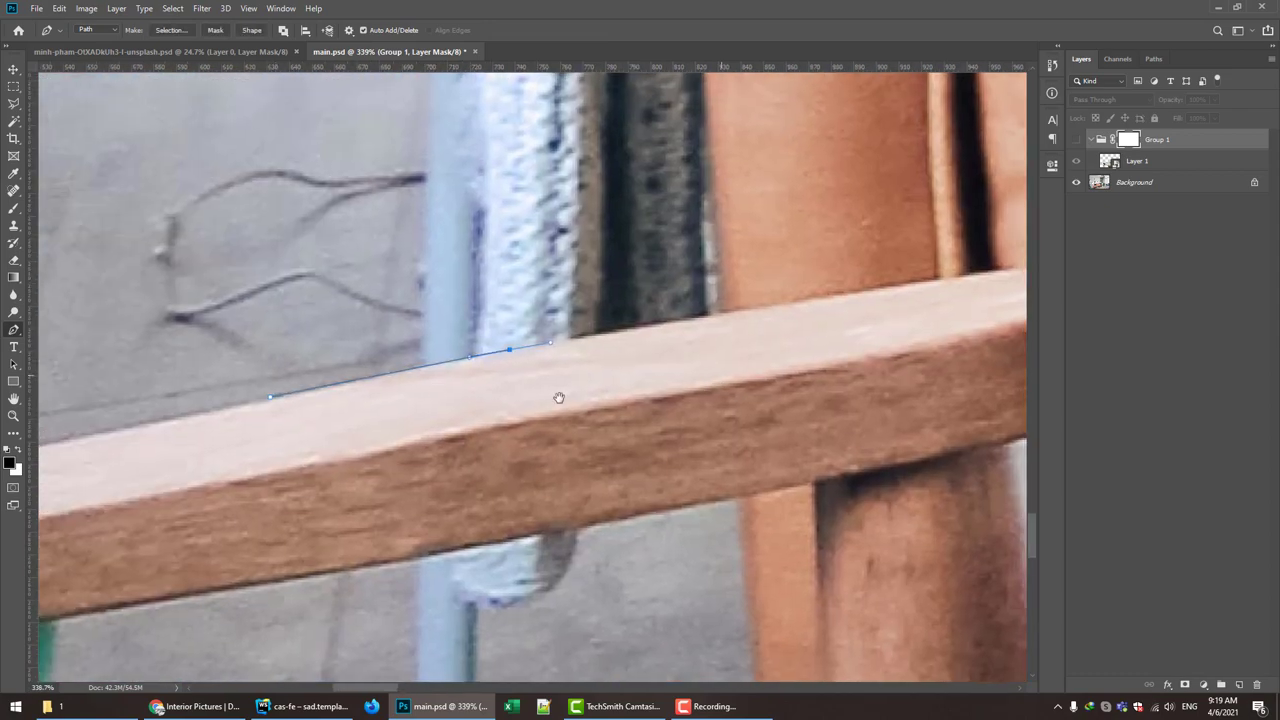
left_click(723, 304)
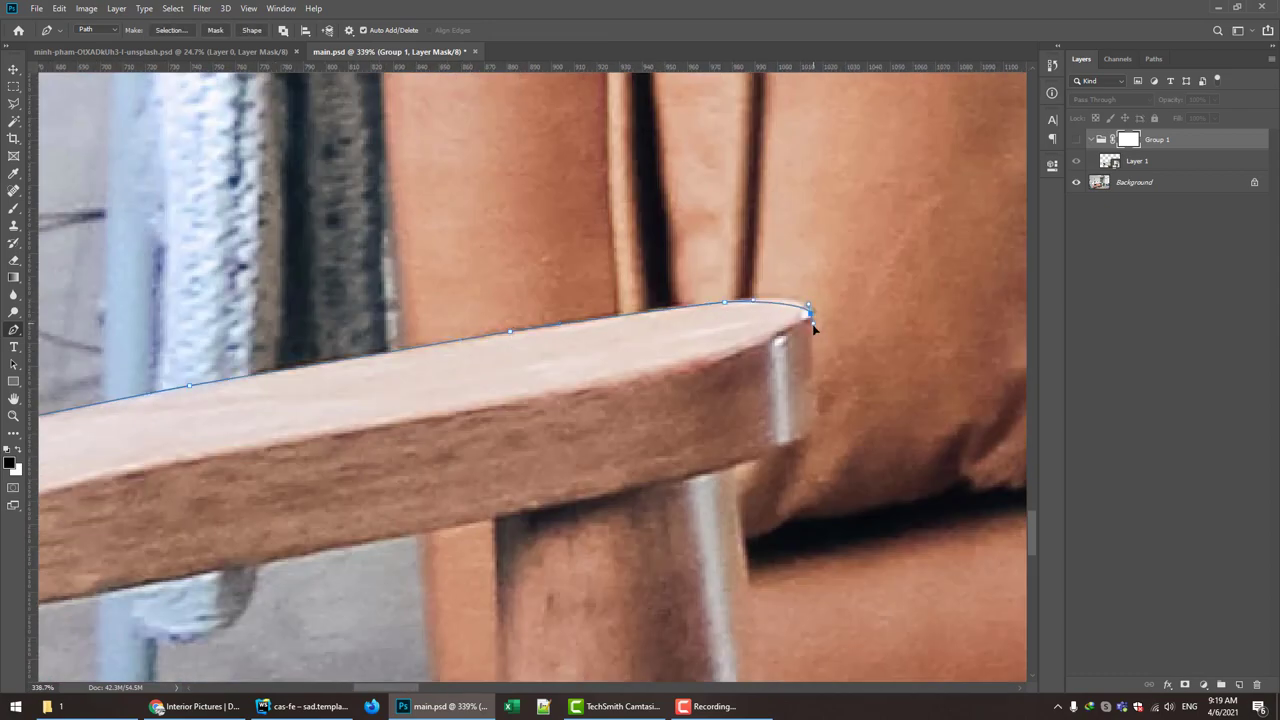
left_click_drag(813, 328, 813, 331)
left_click_drag(716, 480, 716, 205)
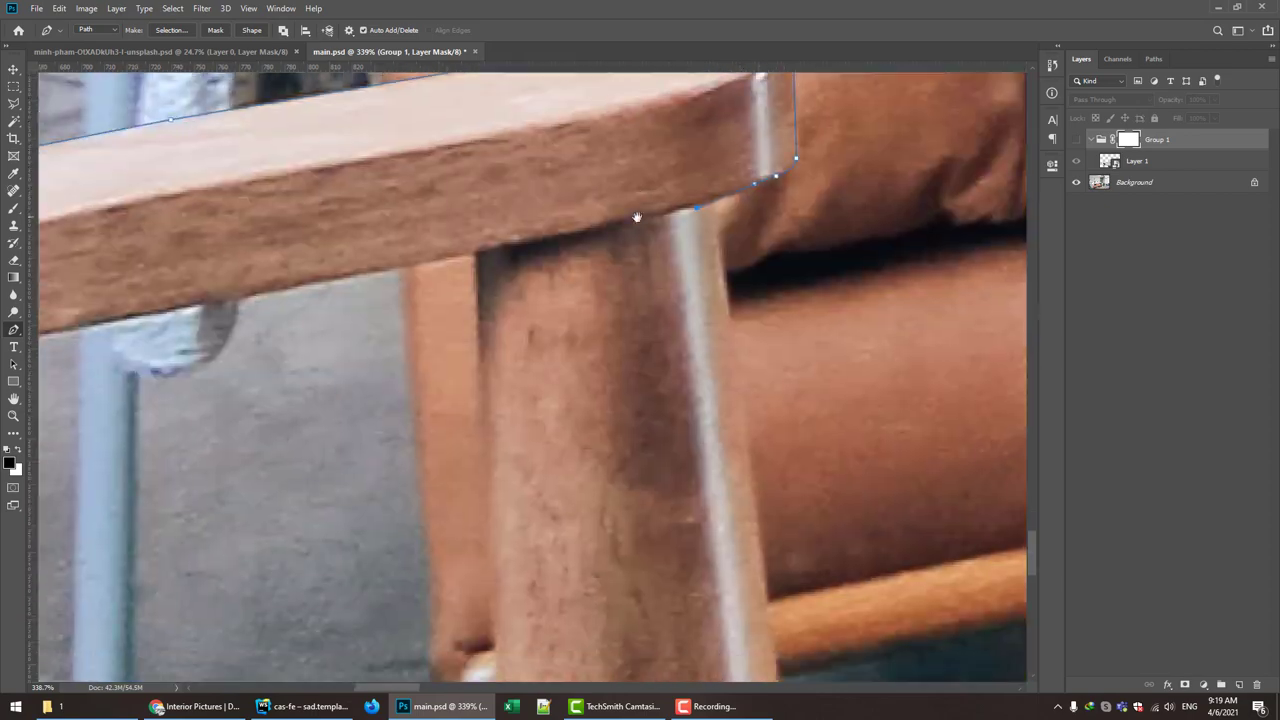
scroll(752, 478, "down", 3)
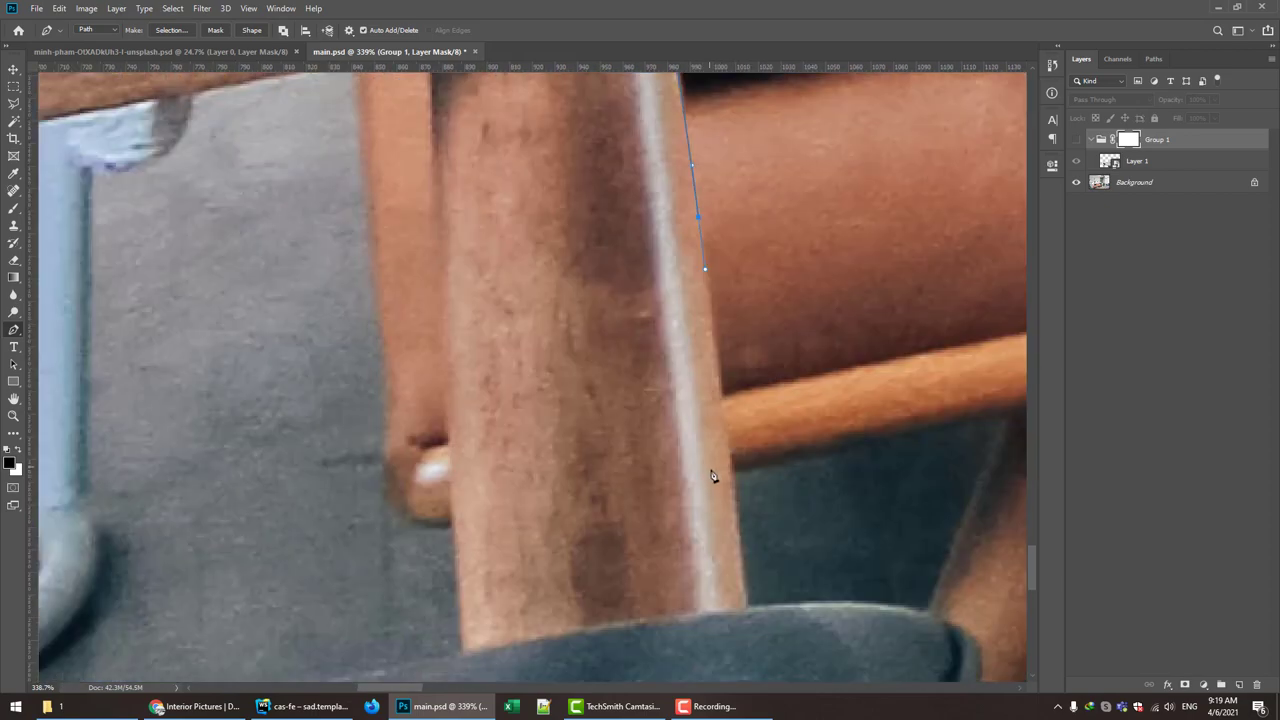
left_click_drag(739, 526, 745, 552)
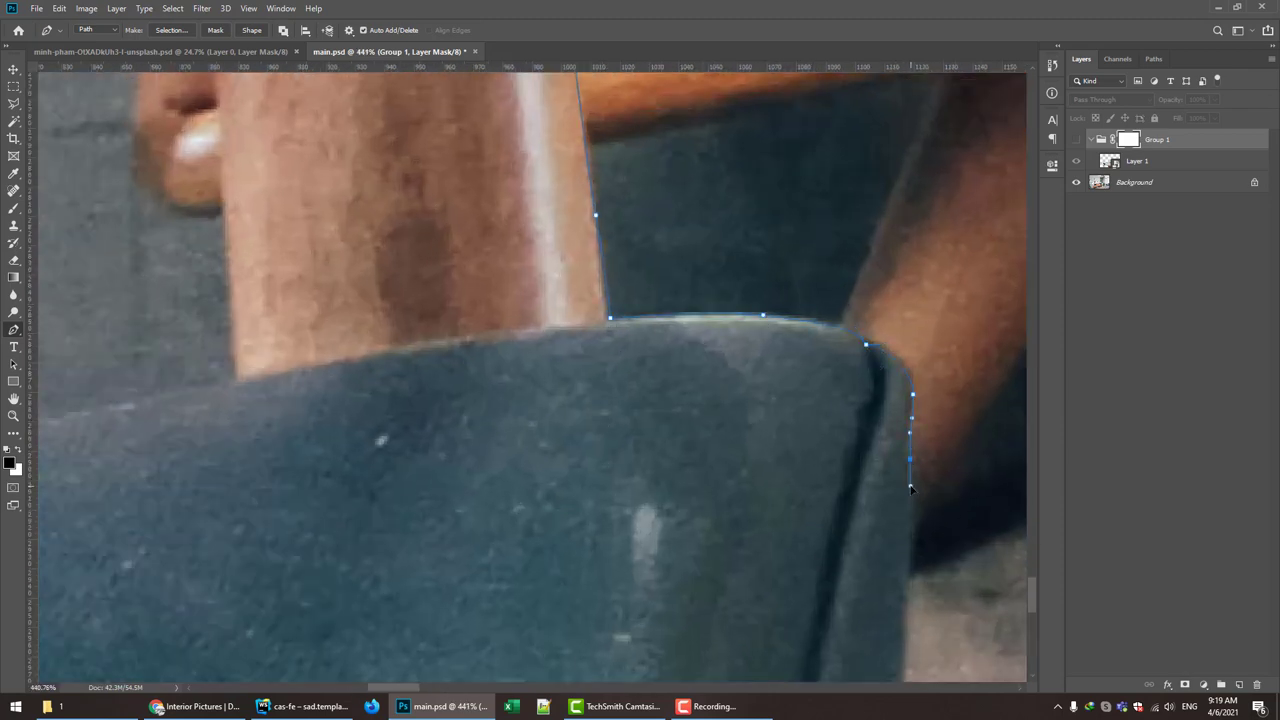
scroll(910, 487, "down", 4)
left_click(906, 390)
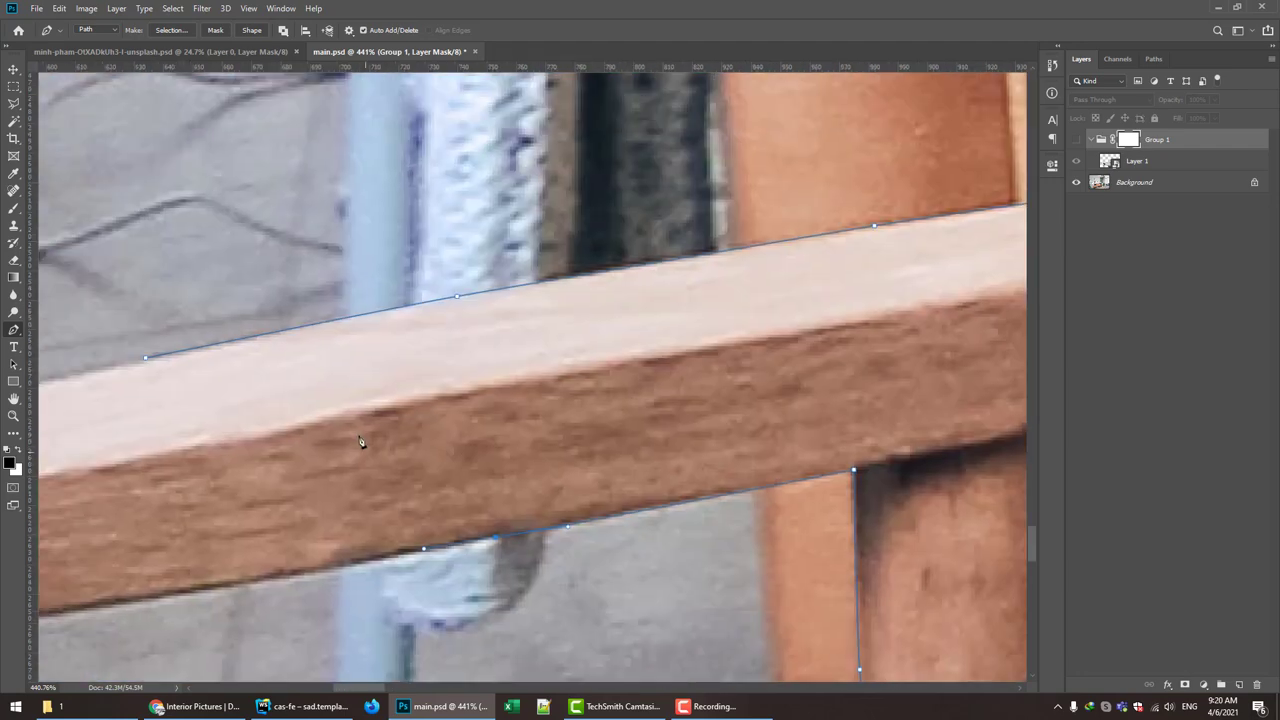
left_click(146, 358)
- Turn the armrest path into a 0 px feather selection and mask that area out of Group 1
left_click(171, 30)
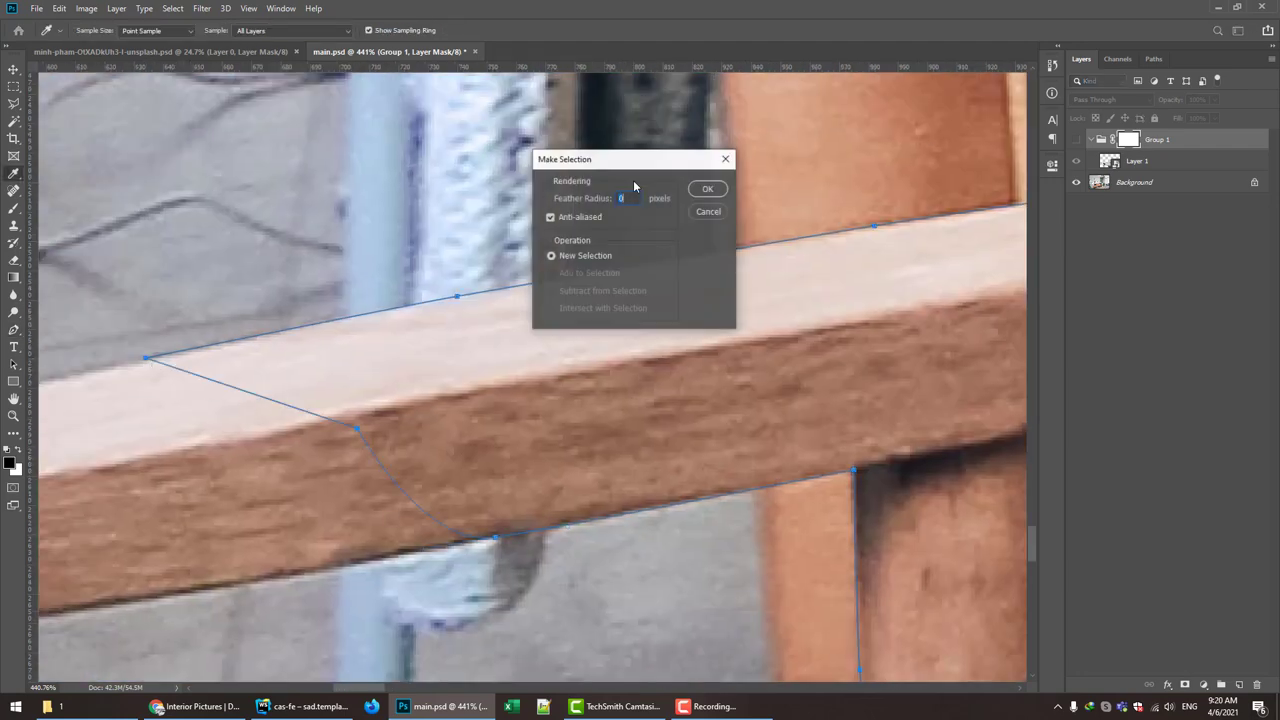
key("Return")
left_click(1076, 139)
key("ctrl+d")
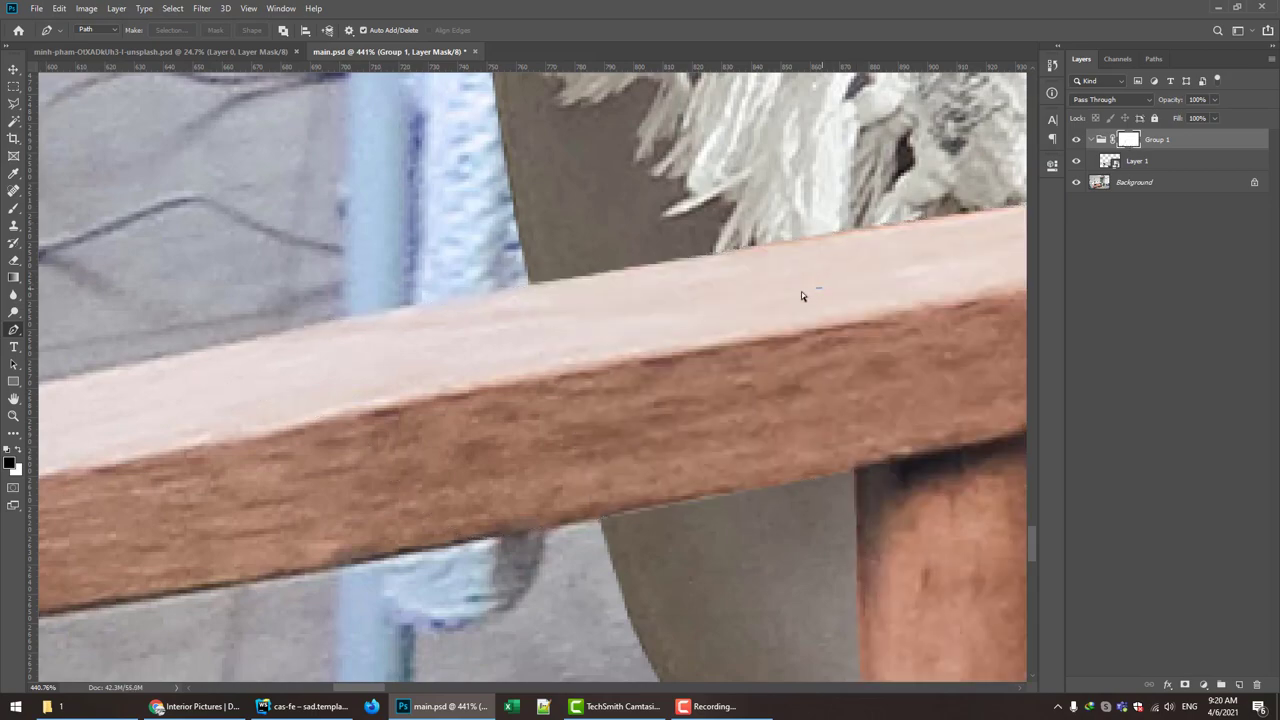
scroll(853, 360, "down", 10)
scroll(853, 360, "down", 2)
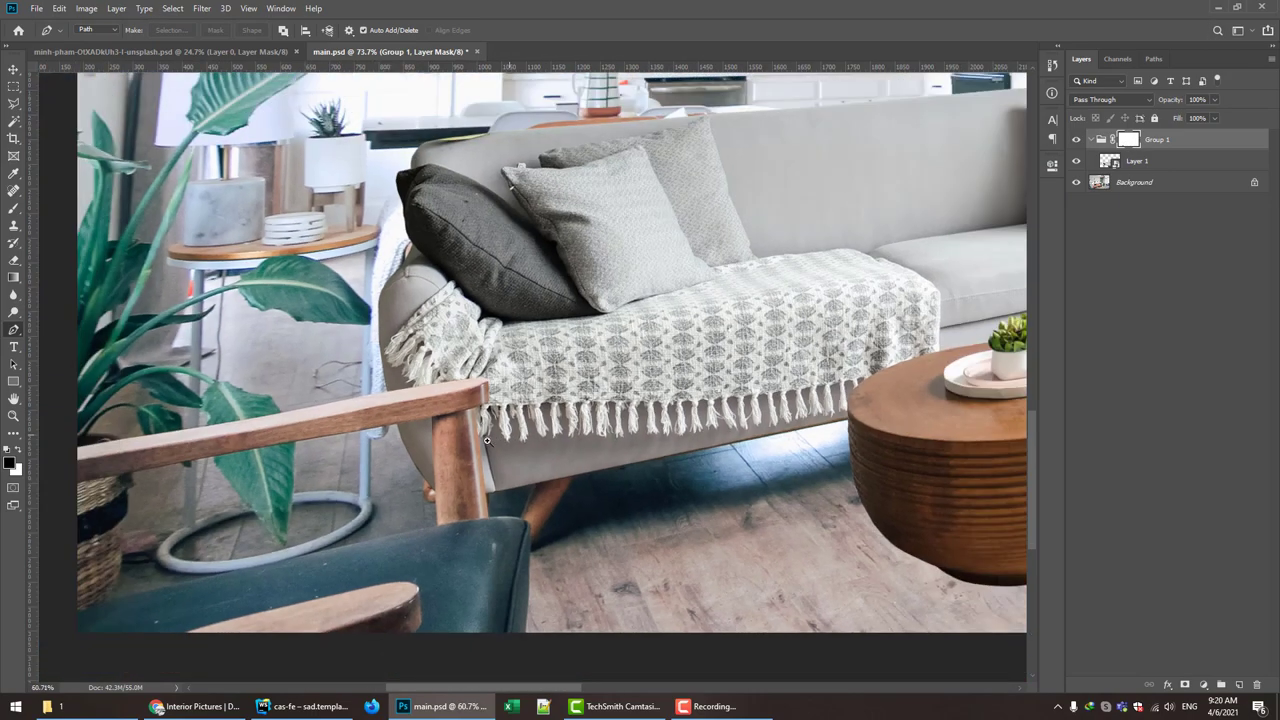
scroll(455, 465, "down", 2)
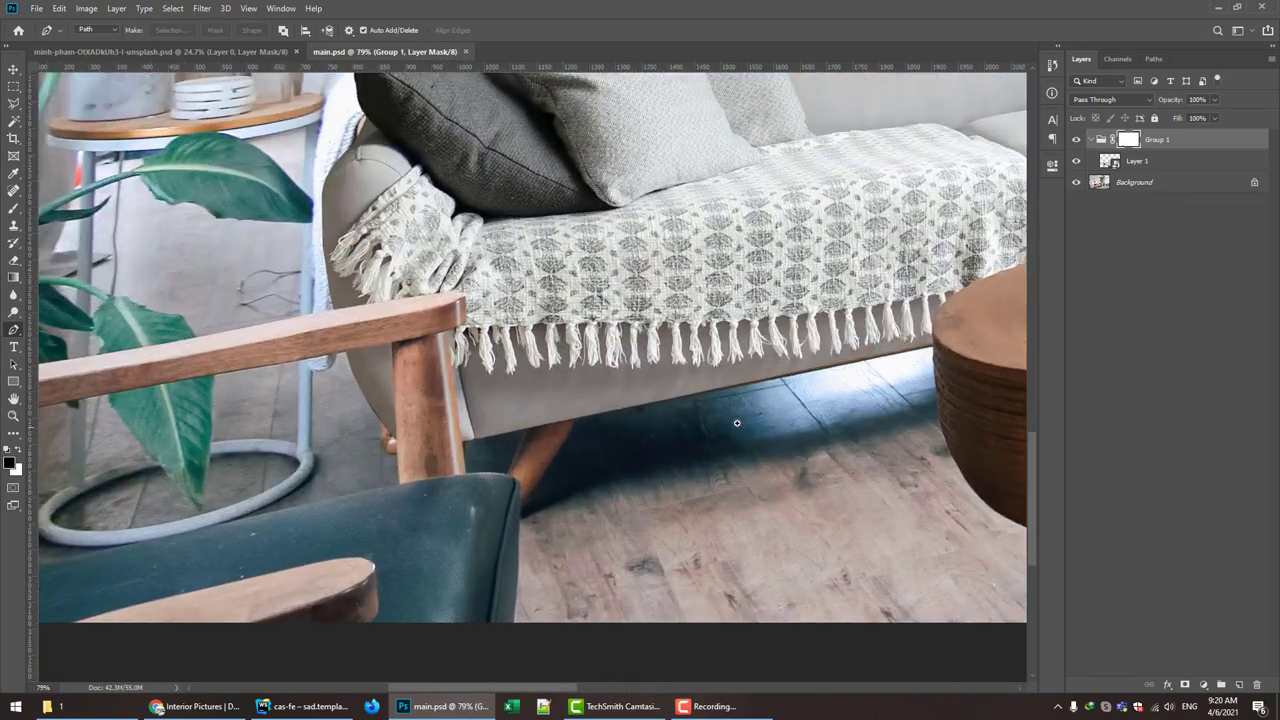
scroll(820, 349, "down", 3)
scroll(820, 349, "up", 2)
- Disable Group 1's mask, select Layer 1 and try nudging the sofa and tables down
left_click(1127, 141, "shift")
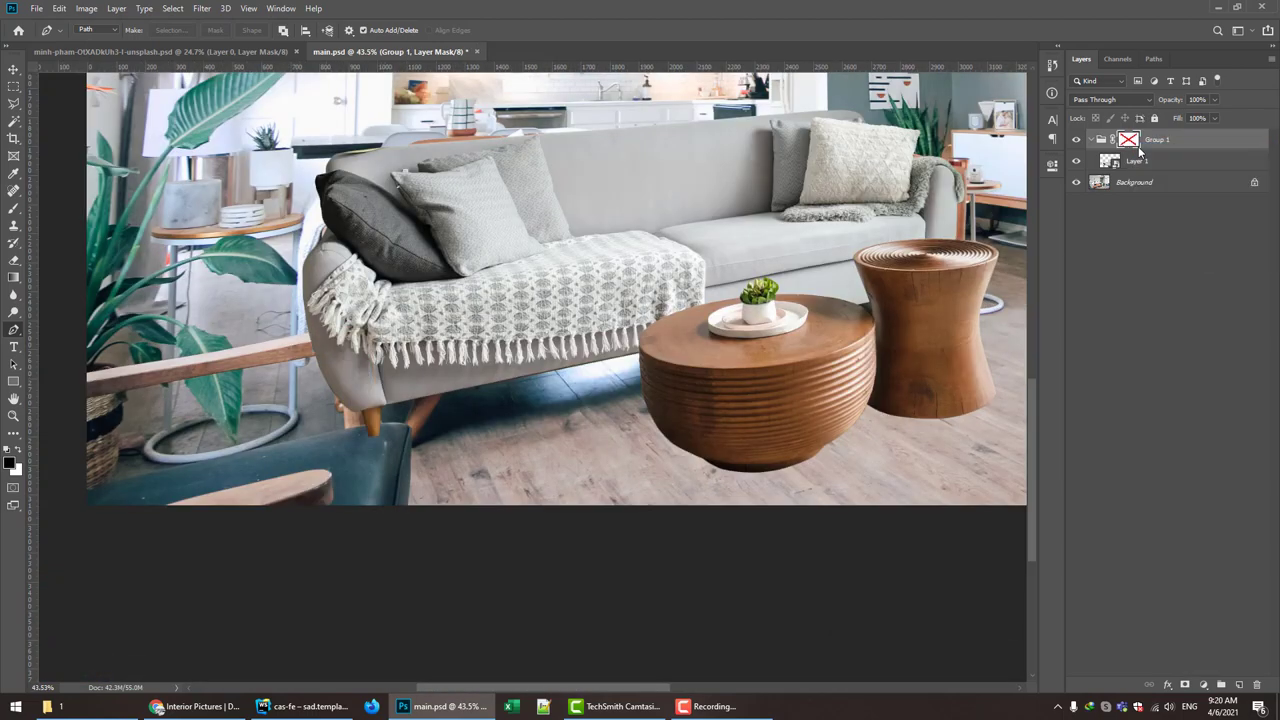
left_click(1147, 162)
key("v")
key("shift+Down")
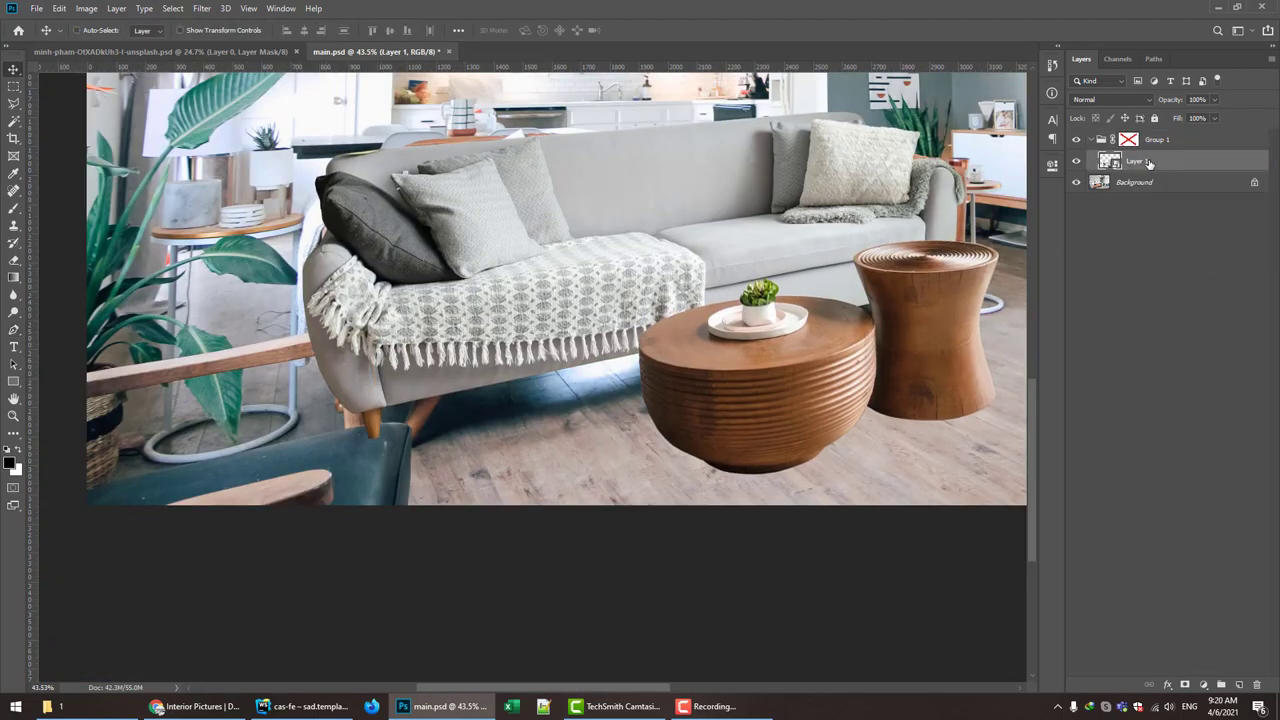
key("shift+Down")
key("shift+Down")
key("shift+Down")
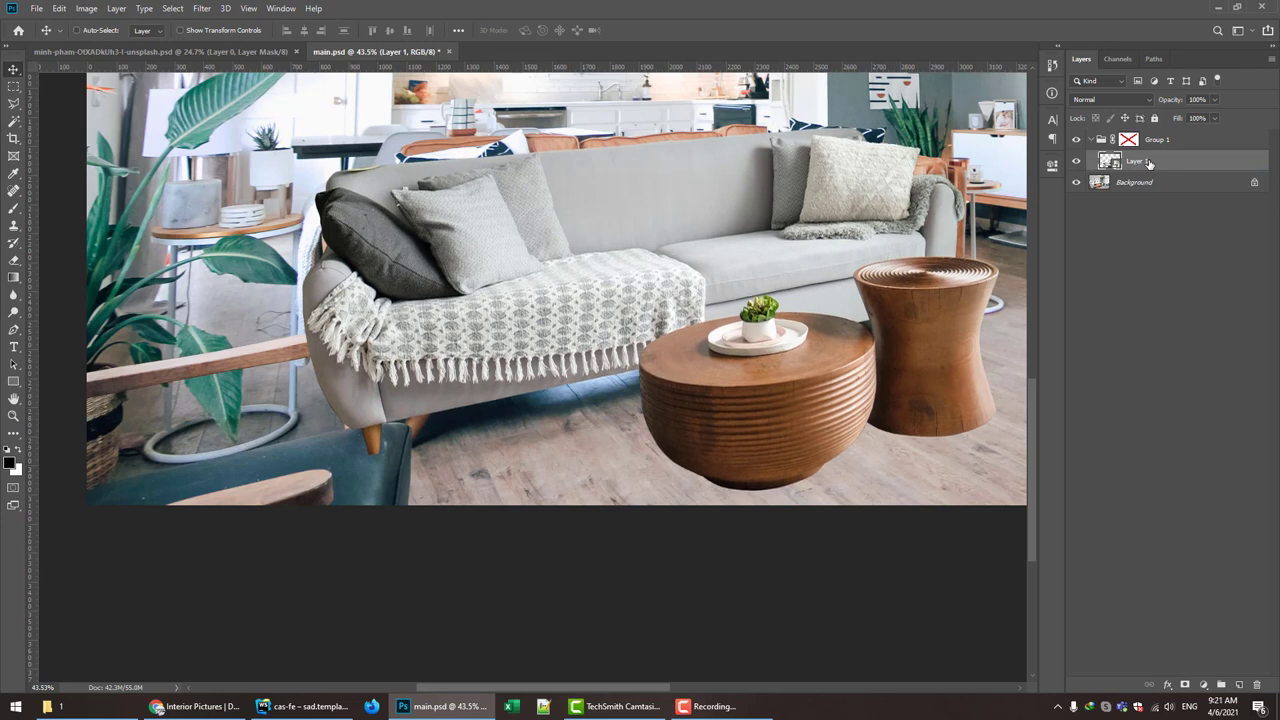
key("ctrl+z")
key("ctrl+z")
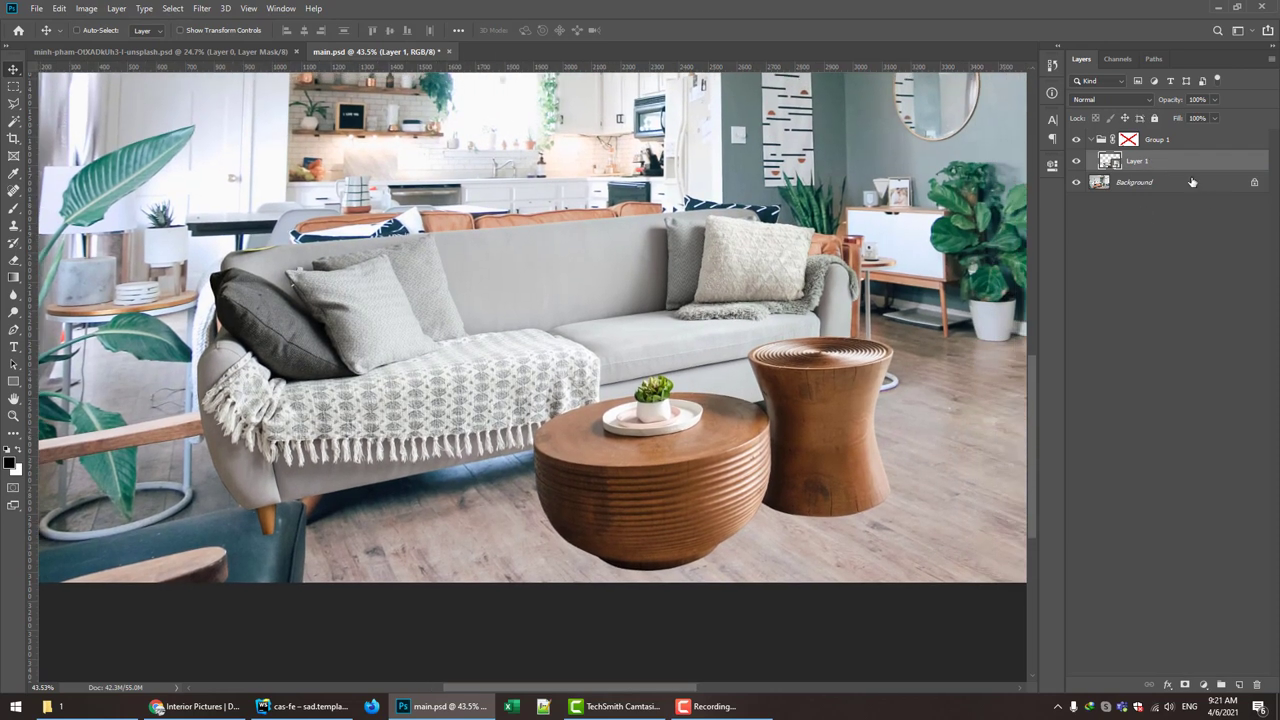
- Distort Layer 1's corners to match the floor perspective, then fit the image on screen
key("ctrl+t")
right_click(678, 264)
left_click(748, 347)
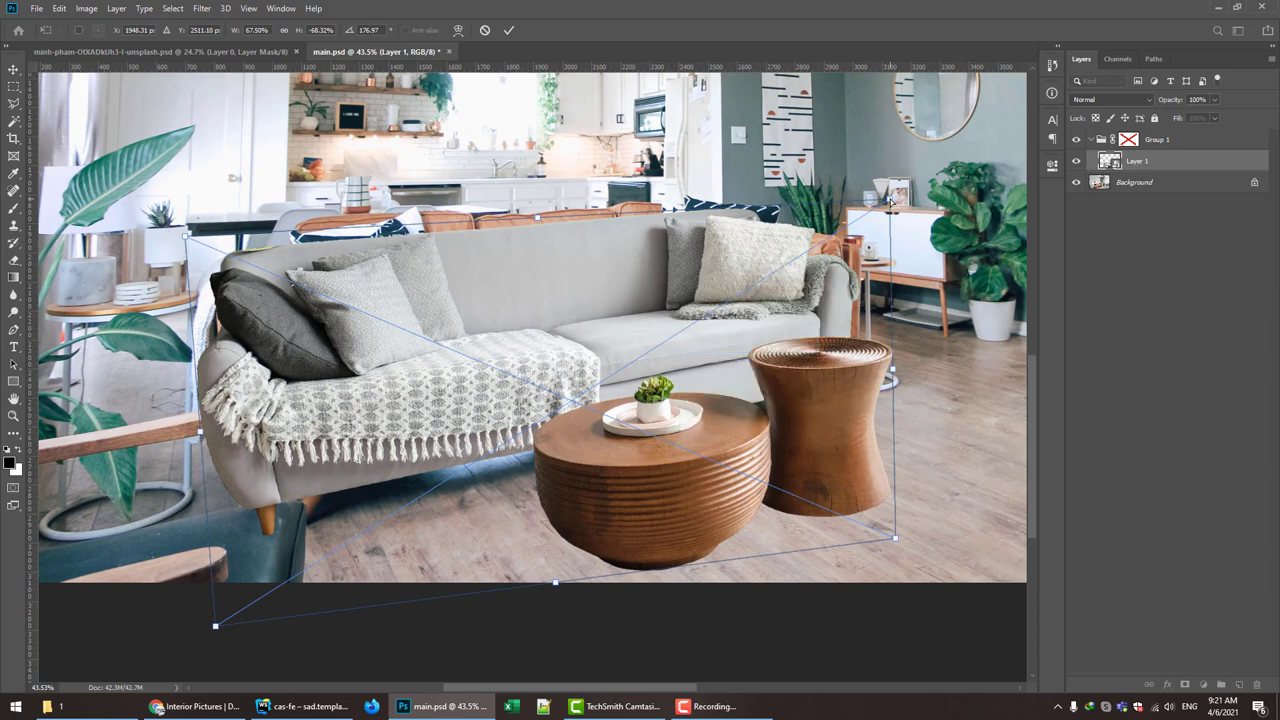
left_click_drag(893, 202, 885, 190)
left_click_drag(895, 538, 915, 522)
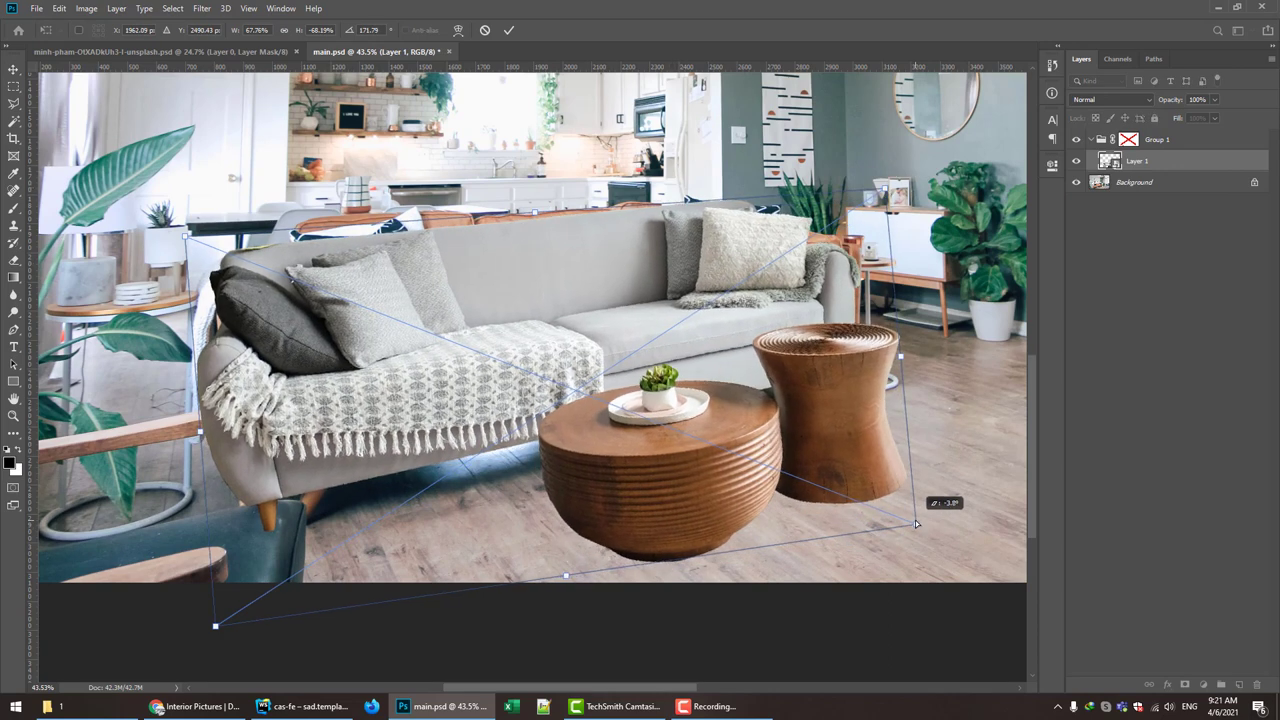
left_click_drag(888, 188, 898, 180)
left_click_drag(915, 522, 905, 511)
left_click_drag(186, 237, 190, 211)
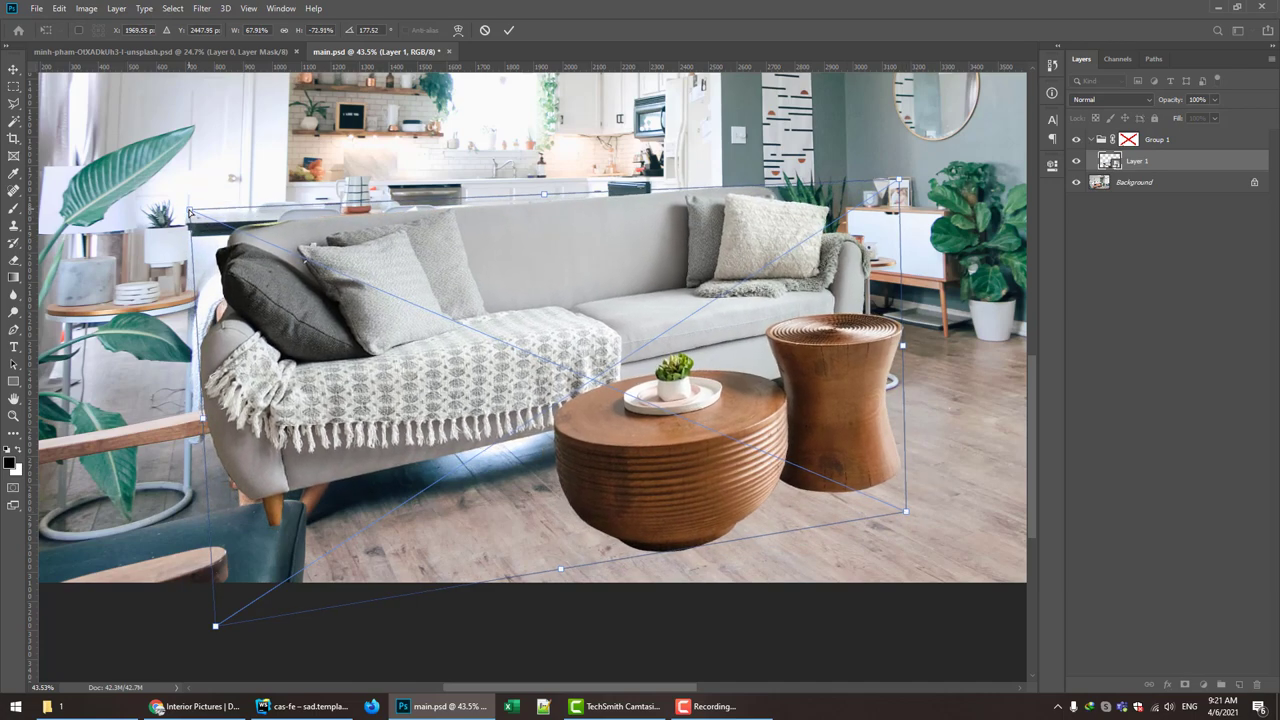
key("Return")
key("ctrl+0")
- Re-enable Group 1's mask and add a new empty Layer 2 above the Background
left_click(1120, 141)
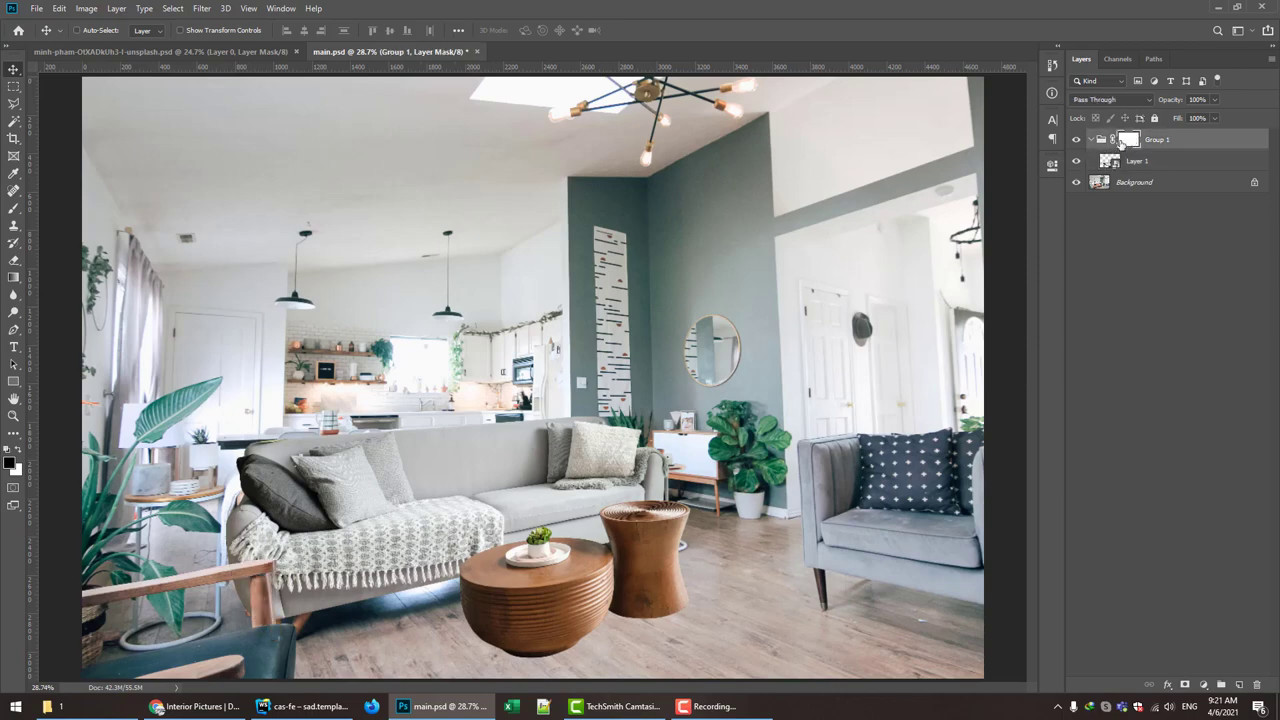
scroll(428, 491, "up", 2)
scroll(428, 491, "up", 2)
scroll(428, 491, "up", 2)
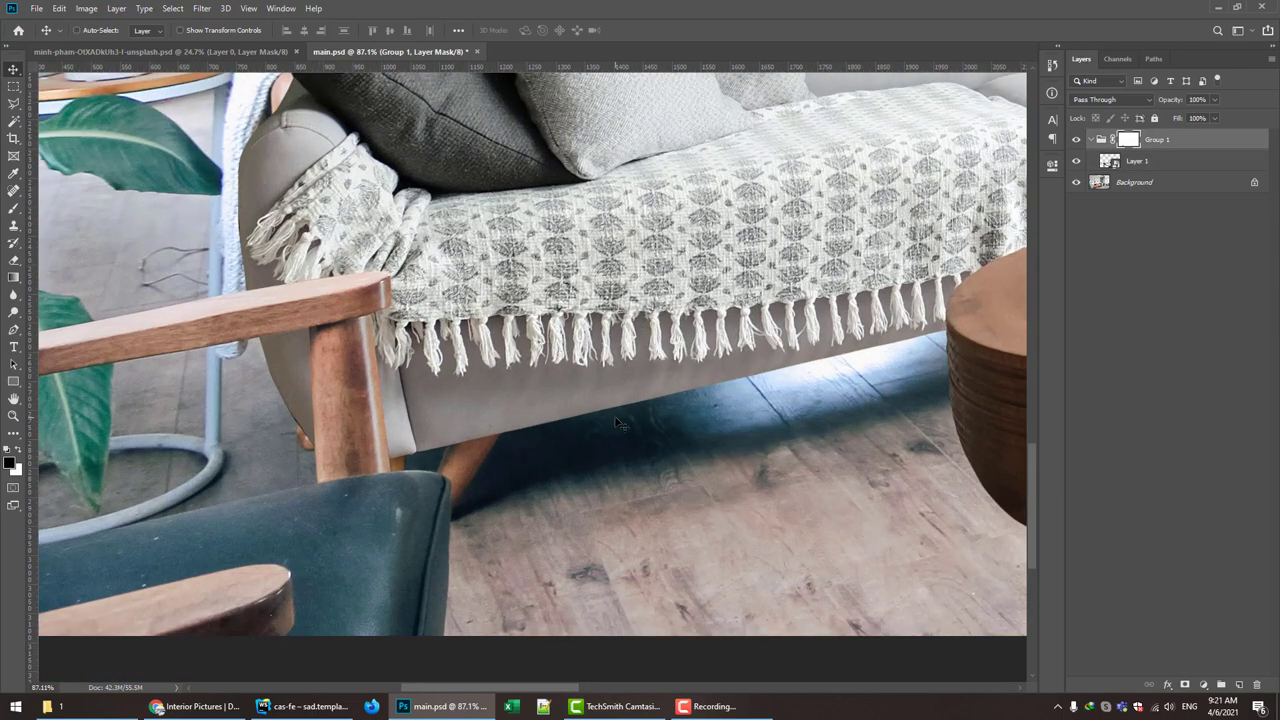
key("s")
key("ctrl+2")
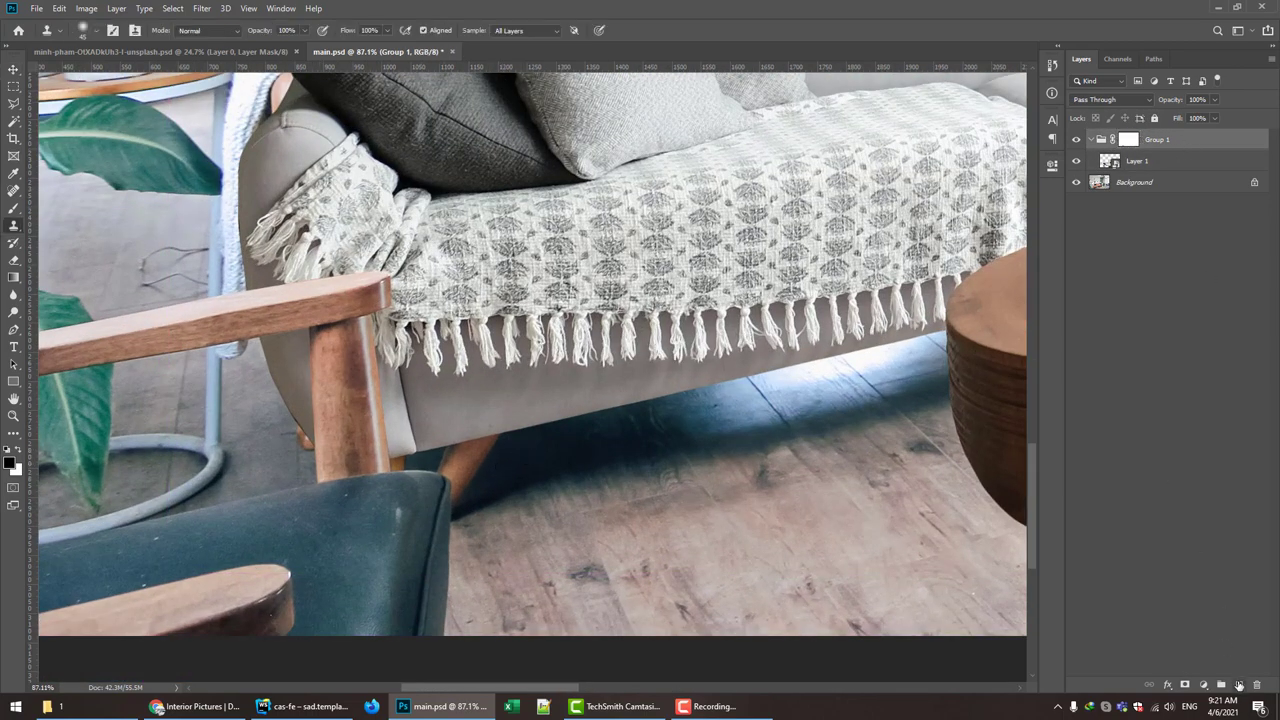
left_click(1184, 189)
left_click(1238, 684)
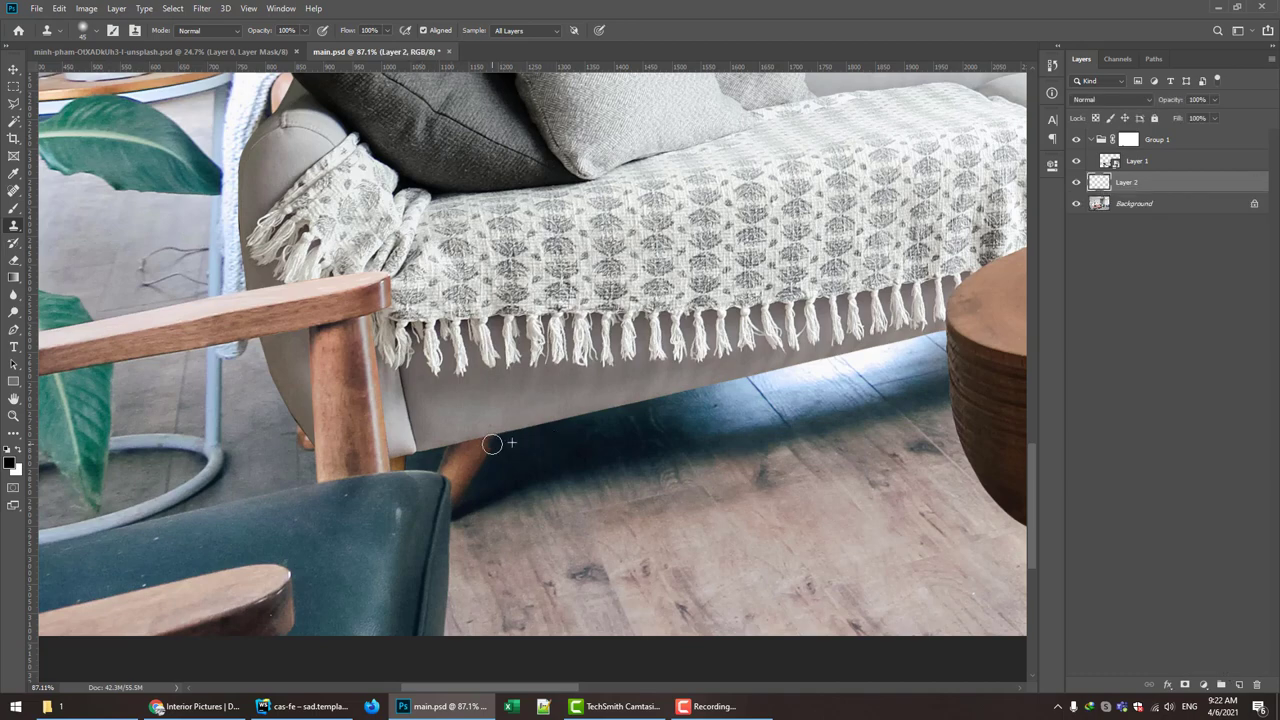
- Clone floor texture over the orange chair leg and the light patch under the sofa, then save
mouse_move(492, 443)
left_mouse_down()
mouse_move(473, 476)
mouse_move(443, 460)
left_mouse_up()
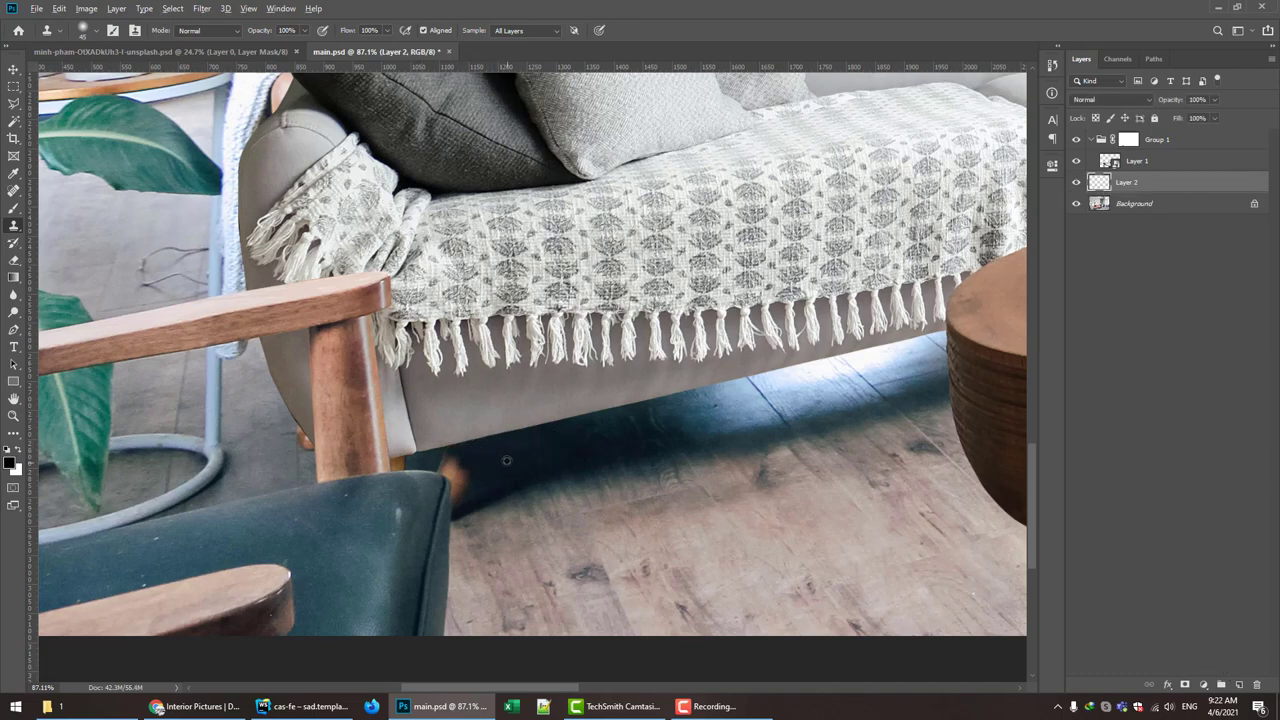
left_click(387, 501, "ctrl")
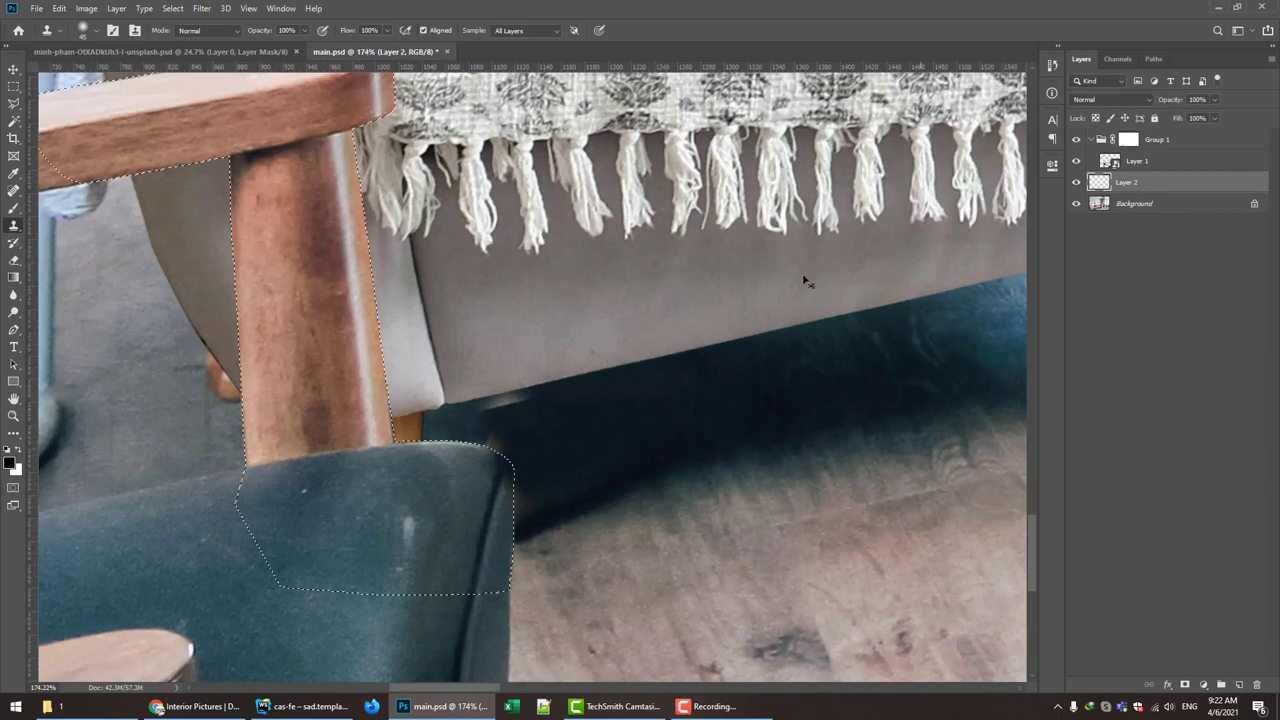
key("ctrl+shift+d")
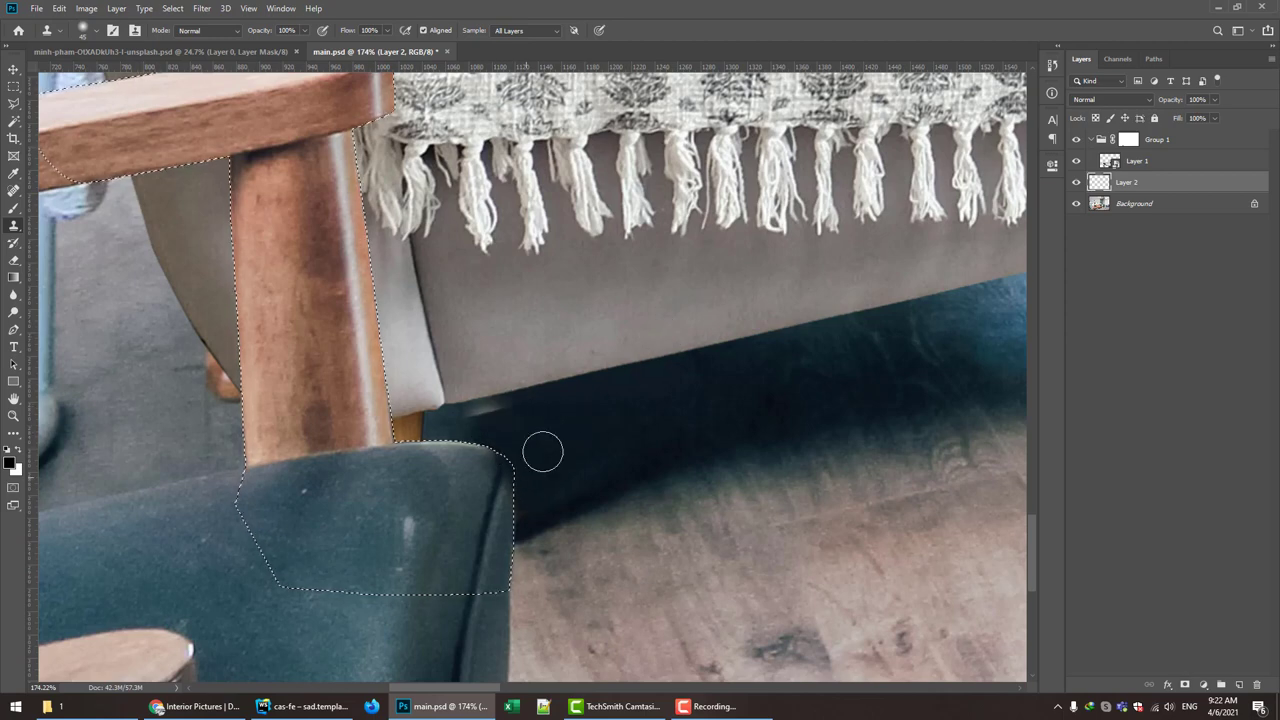
left_click_drag(498, 411, 471, 414)
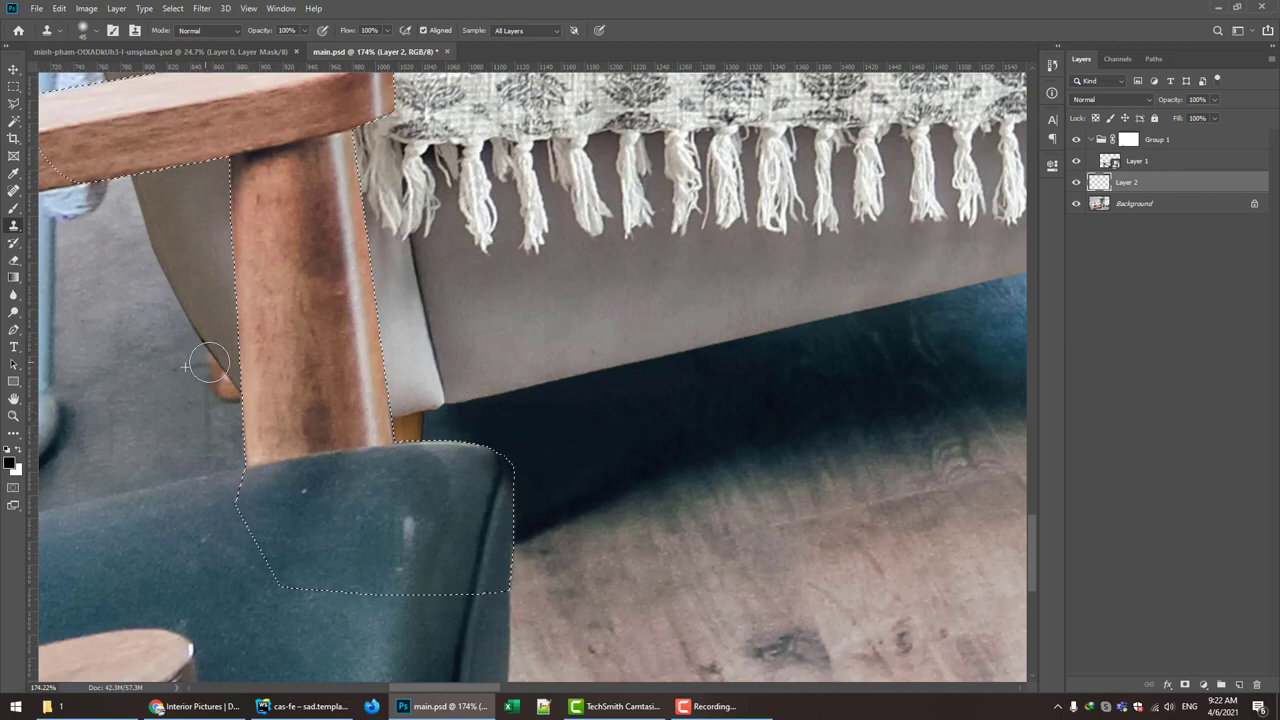
key("e")
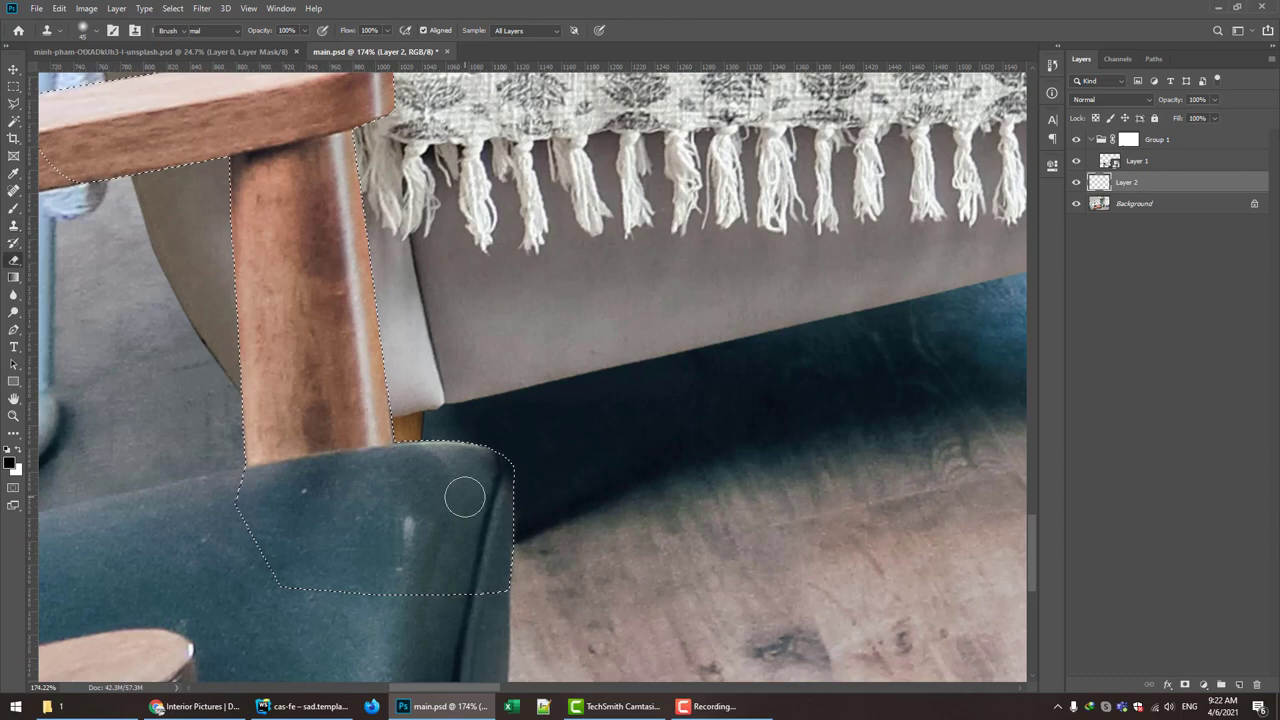
scroll(454, 446, "up", 3)
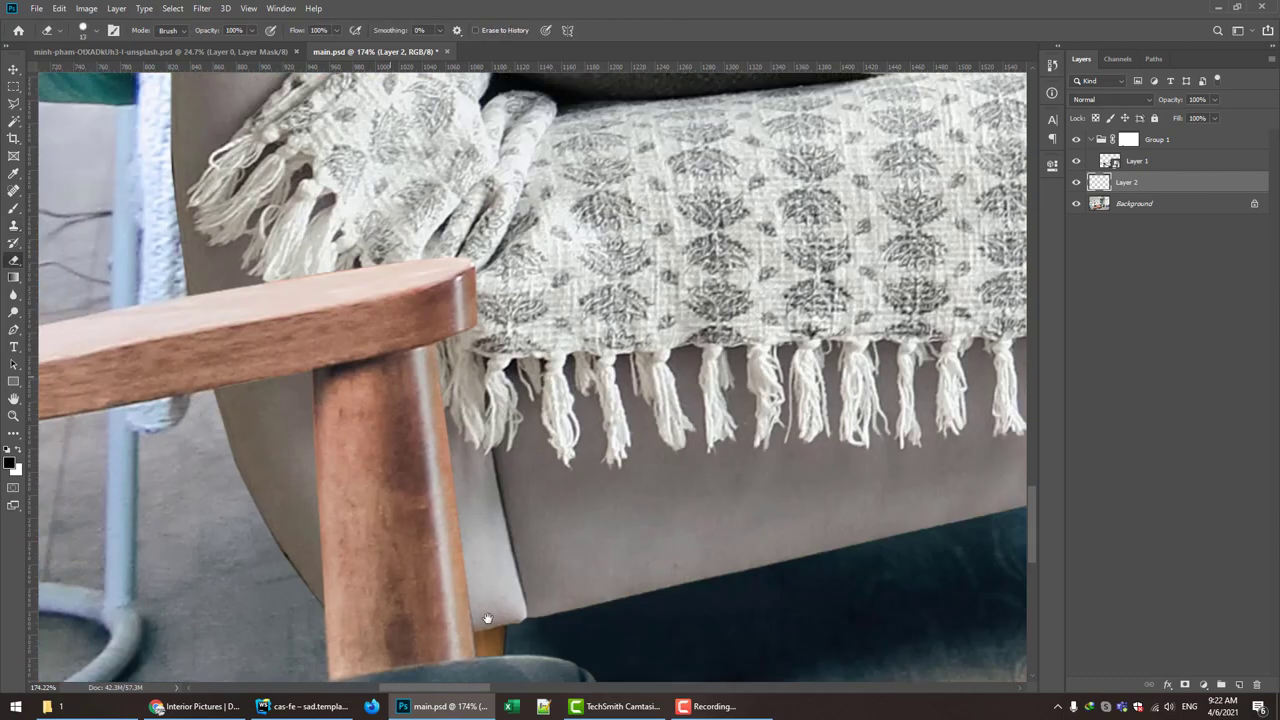
scroll(480, 590, "down", 2)
scroll(480, 590, "left", 2)
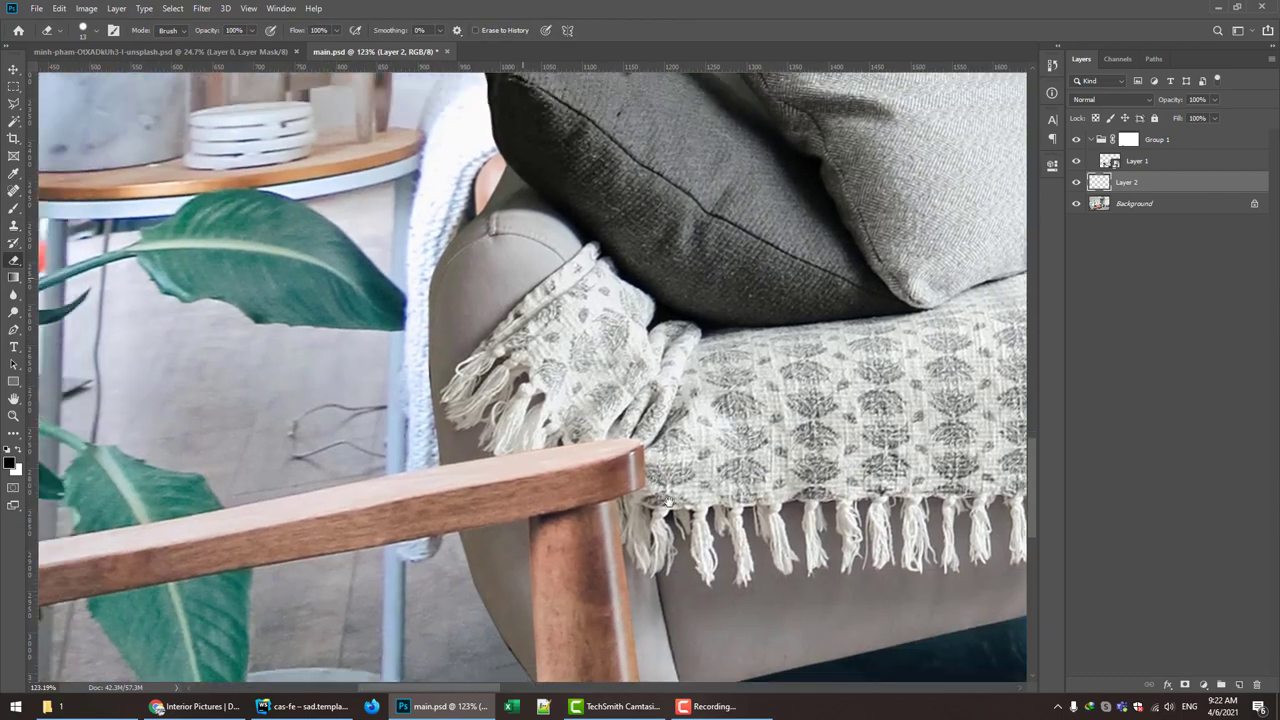
scroll(500, 400, "up", 3)
scroll(508, 298, "up", 3)
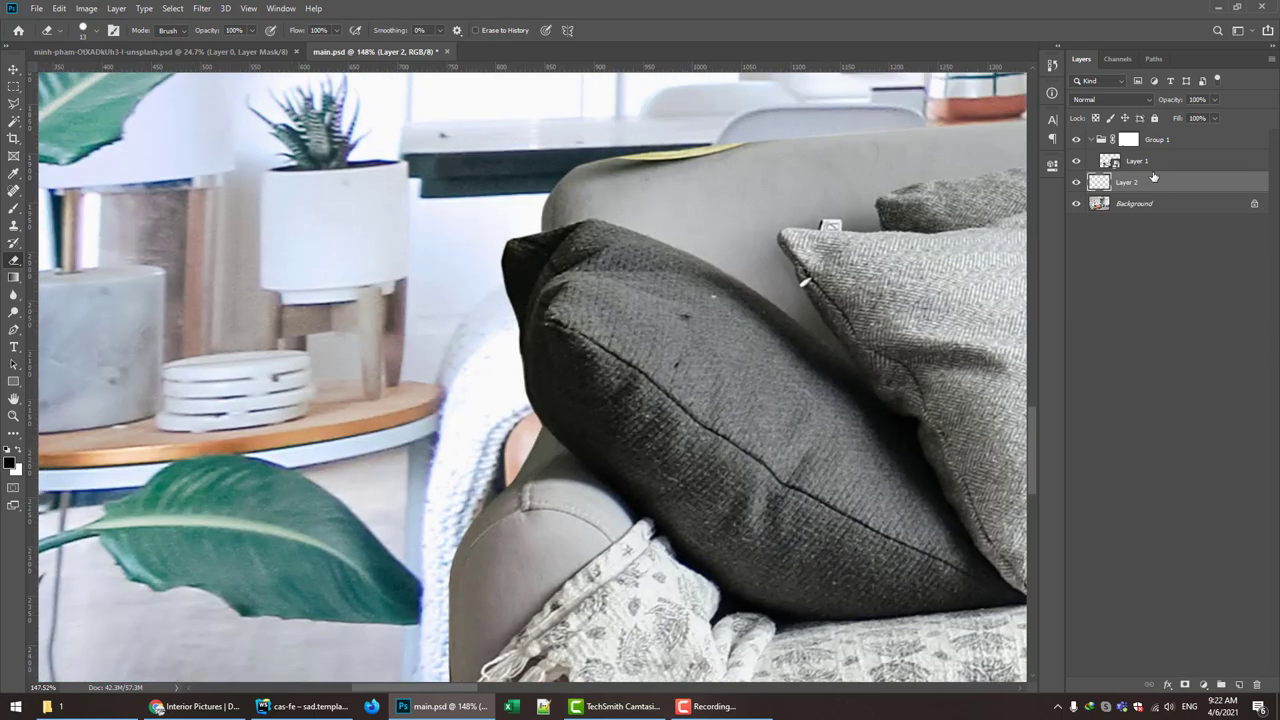
key("s")
key("ctrl+s")
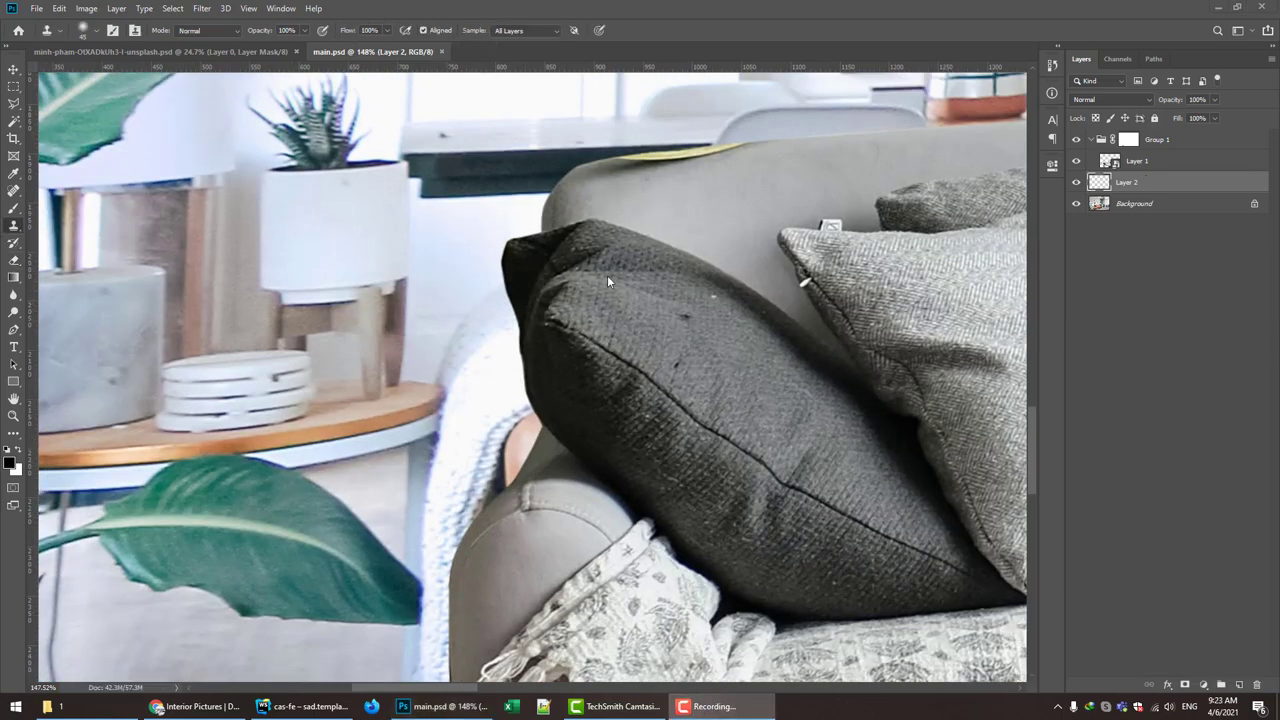
- Clone wall texture over the cushion's ragged edge and the stray edge beside the blanket
scroll(494, 363, "up", 2)
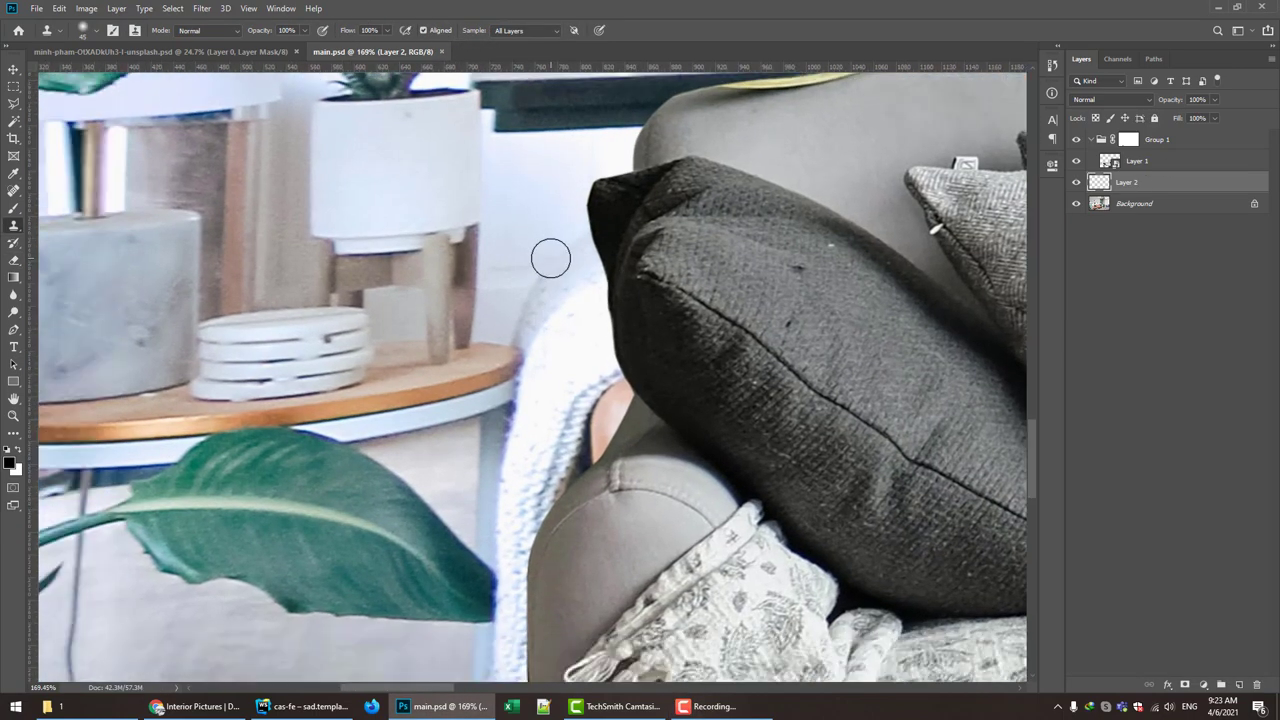
left_click(563, 210, "alt")
left_click_drag(580, 251, 598, 258)
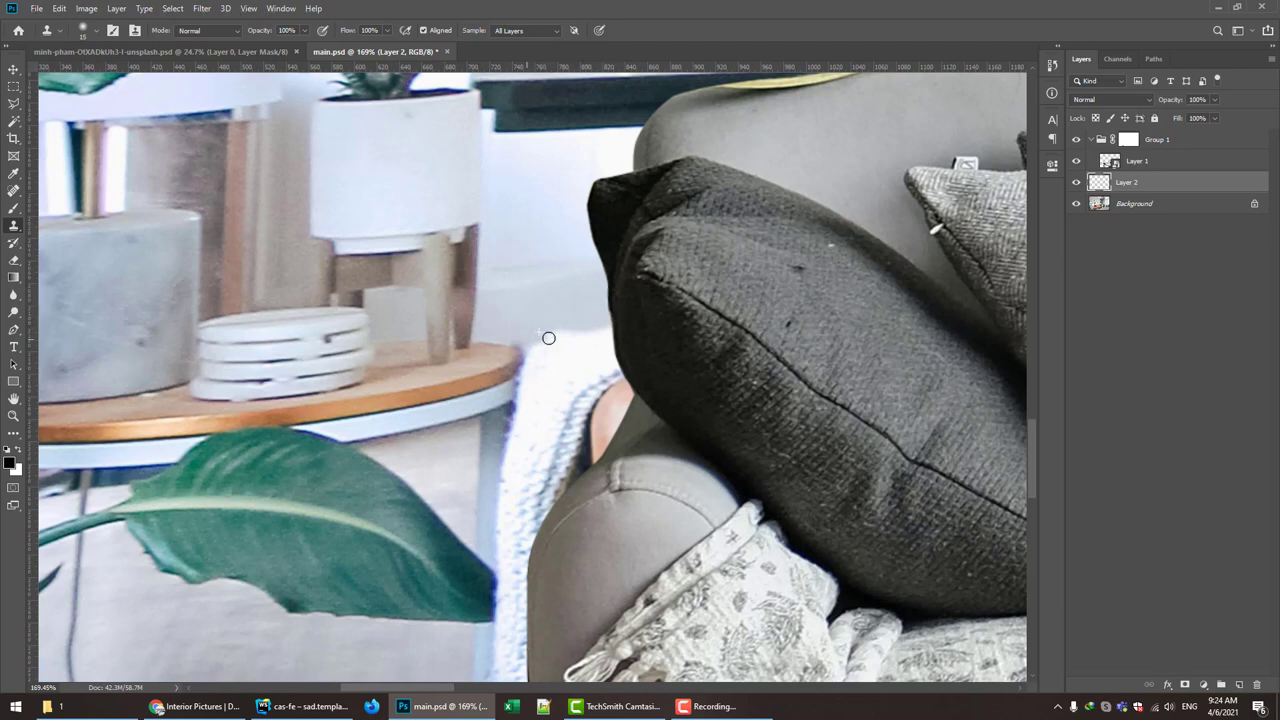
left_click(583, 315, "alt")
mouse_move(610, 343)
left_mouse_down()
mouse_move(568, 345)
mouse_move(669, 257)
left_mouse_up()
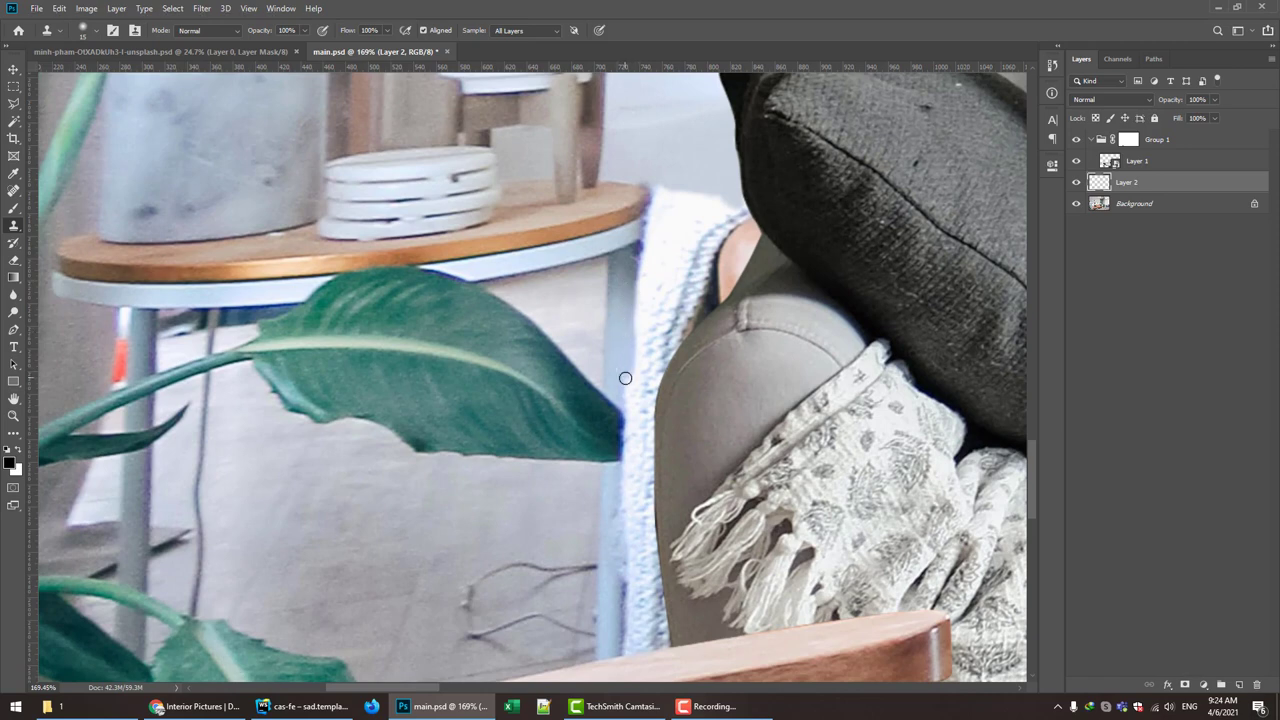
- Start a Pen path down the side table's metal leg from its top
key("p")
left_click_drag(626, 383, 670, 181)
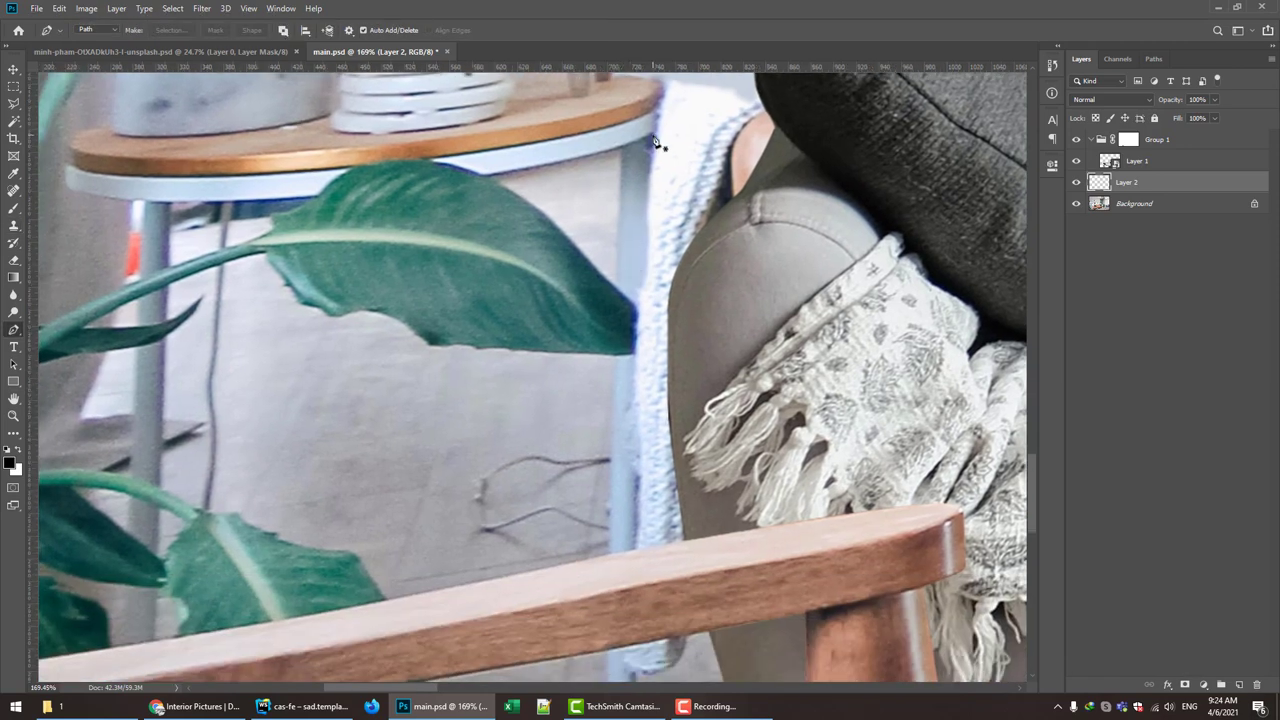
left_click(653, 136)
left_click_drag(642, 401, 641, 437)
left_click(641, 555)
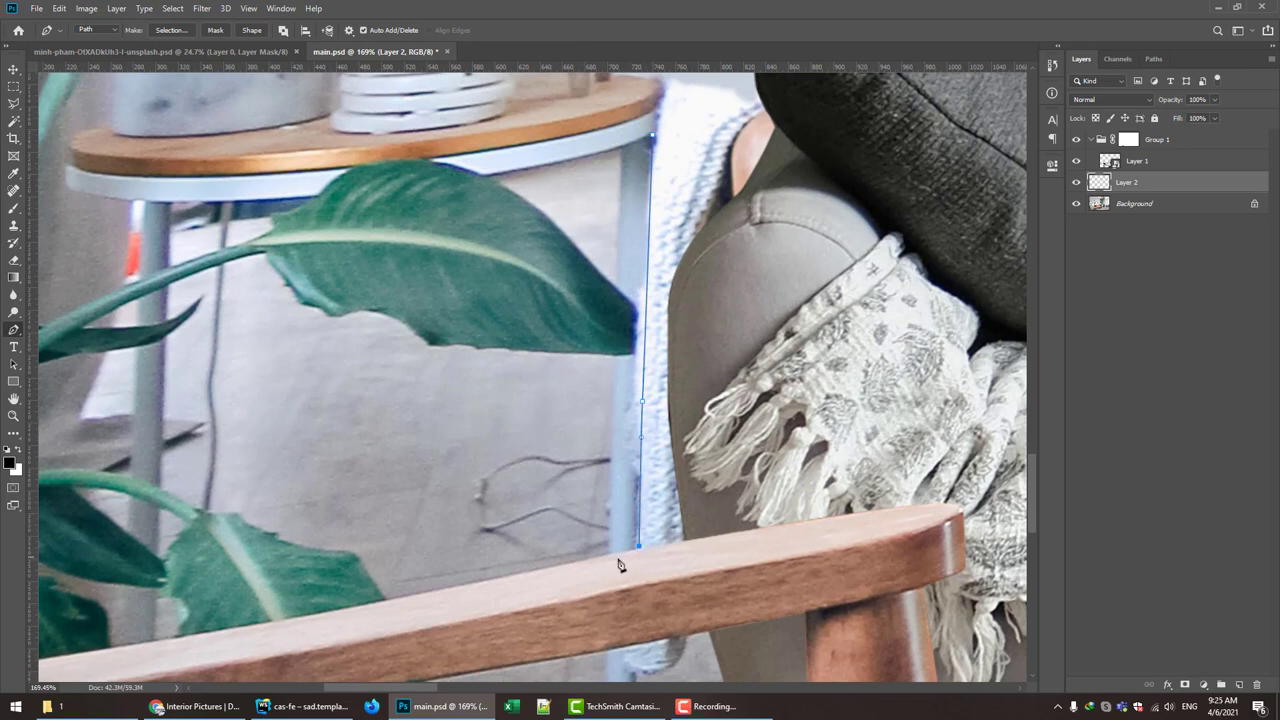
left_click_drag(641, 555, 705, 304)
- Remove the misplaced anchors, finish the leg outline to its base and convert it to a selection
key("ctrl+z")
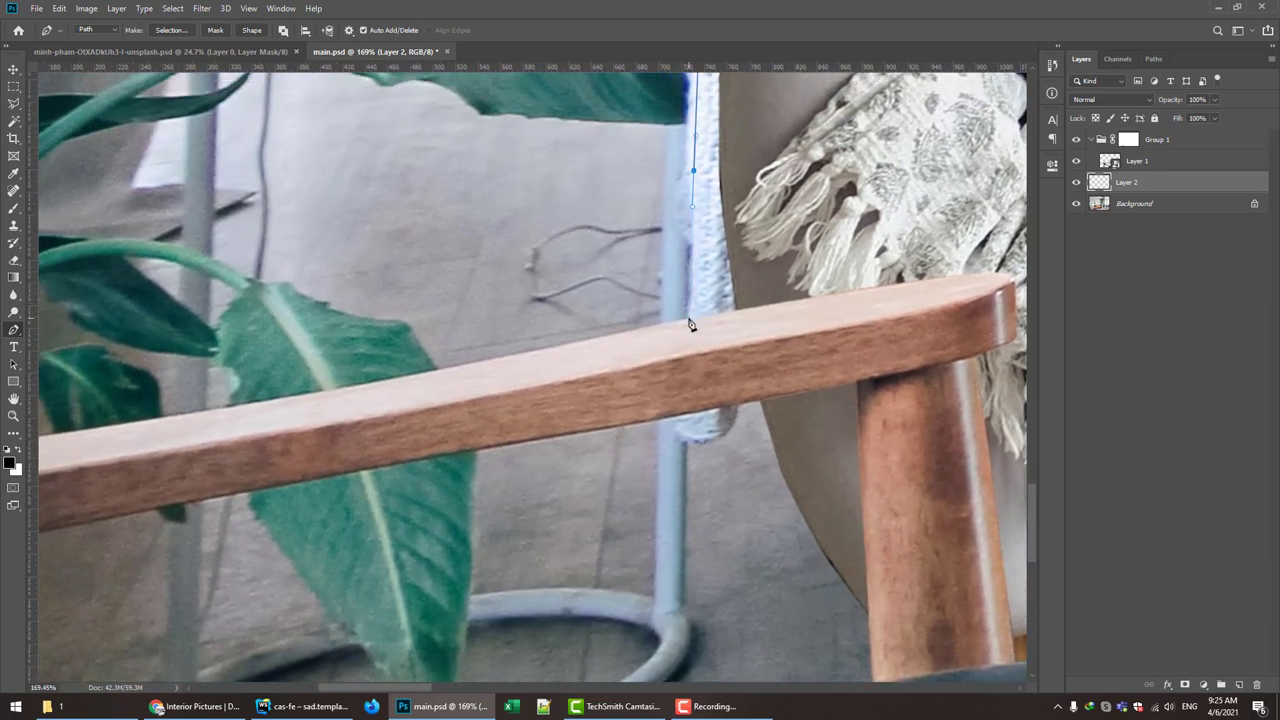
key("ctrl+z")
mouse_move(686, 504)
left_mouse_down()
mouse_move(684, 590)
mouse_move(656, 597)
left_mouse_up()
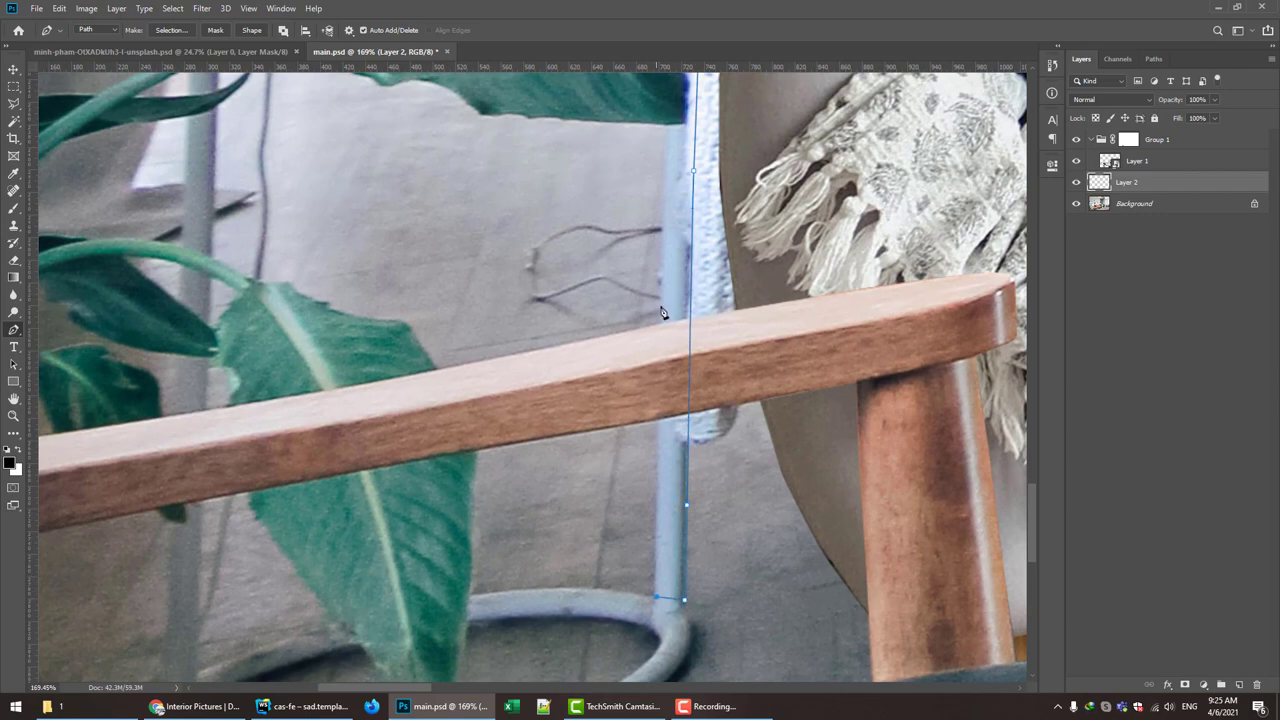
left_click_drag(664, 208, 695, 362)
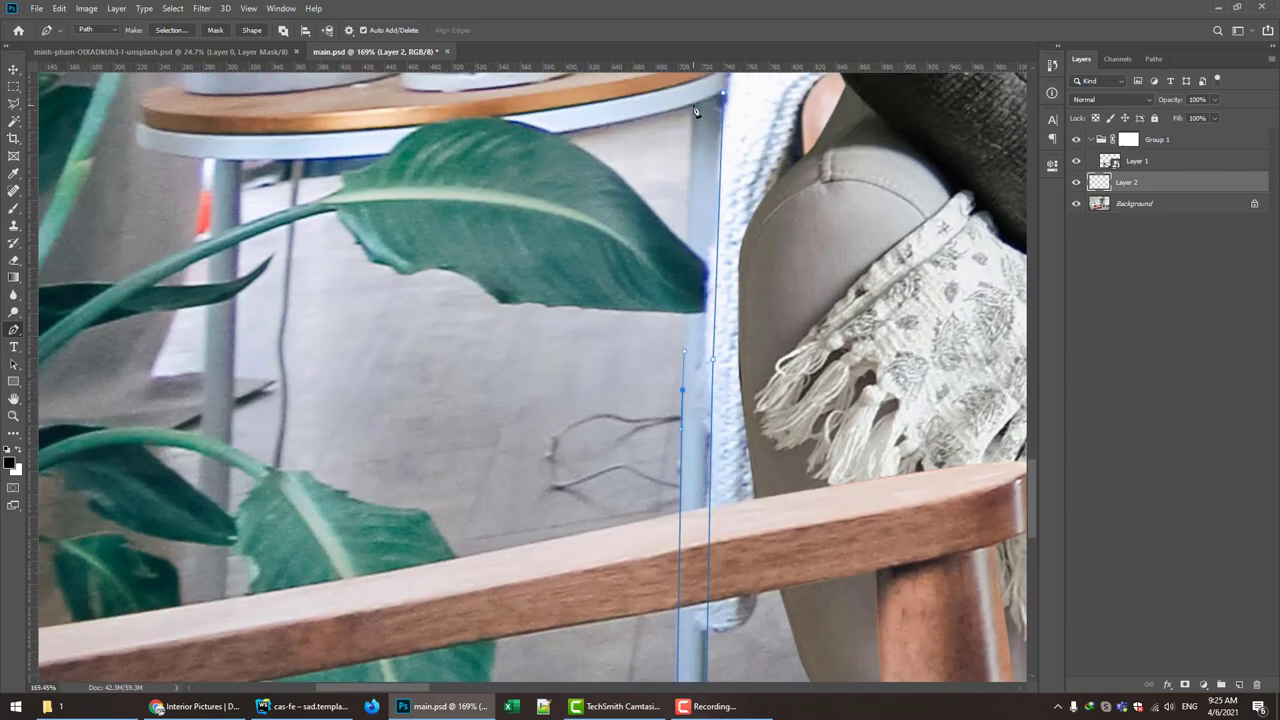
left_click_drag(696, 112, 679, 302)
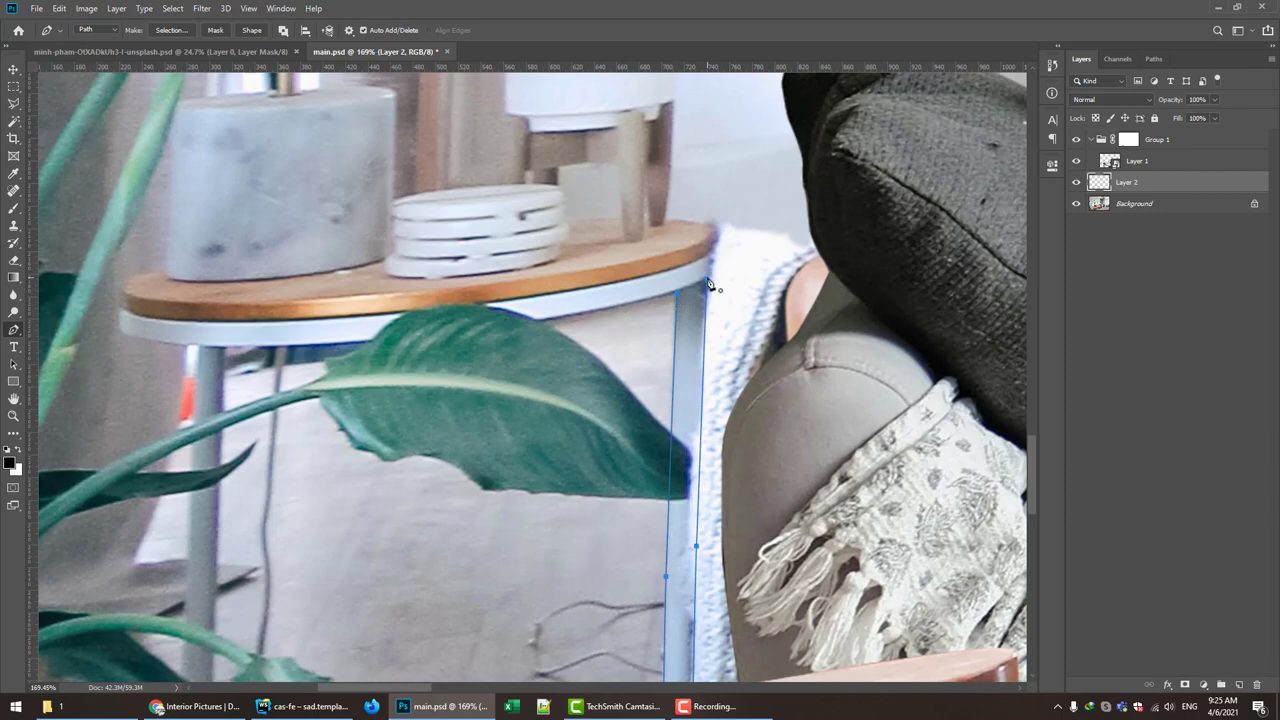
left_click_drag(724, 407, 720, 251)
left_click(699, 274)
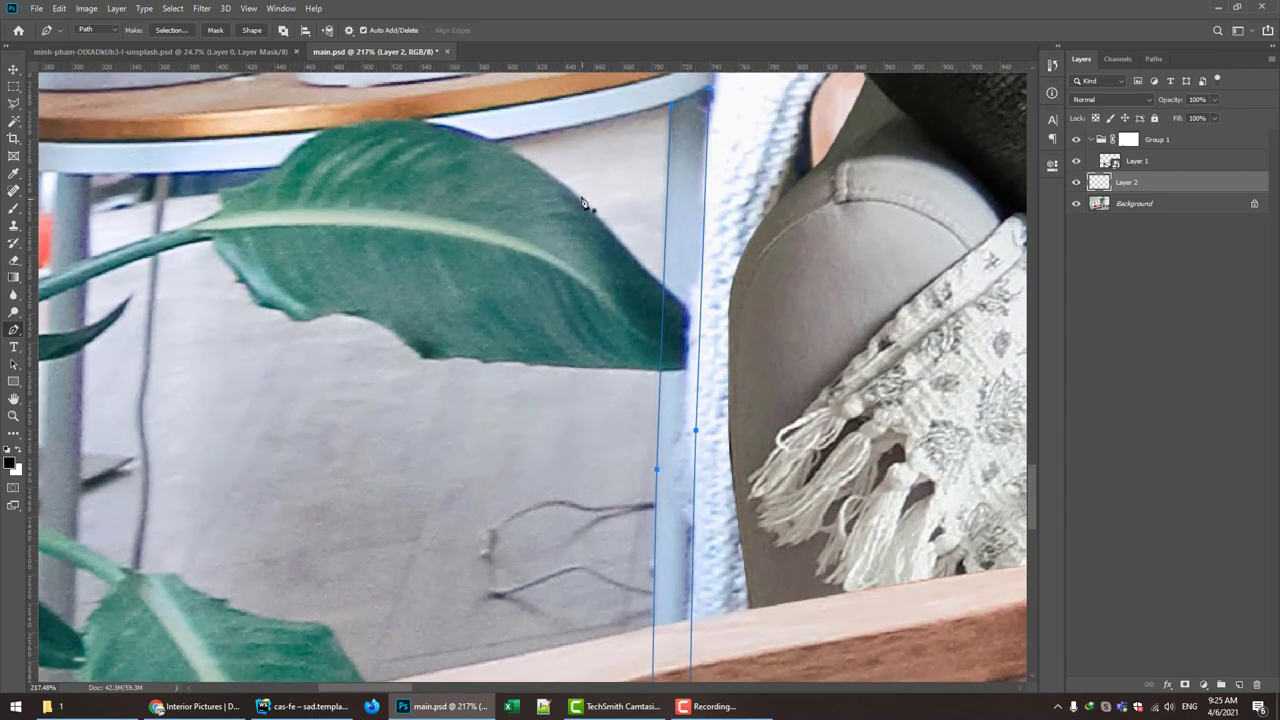
left_click(706, 190)
key("s")
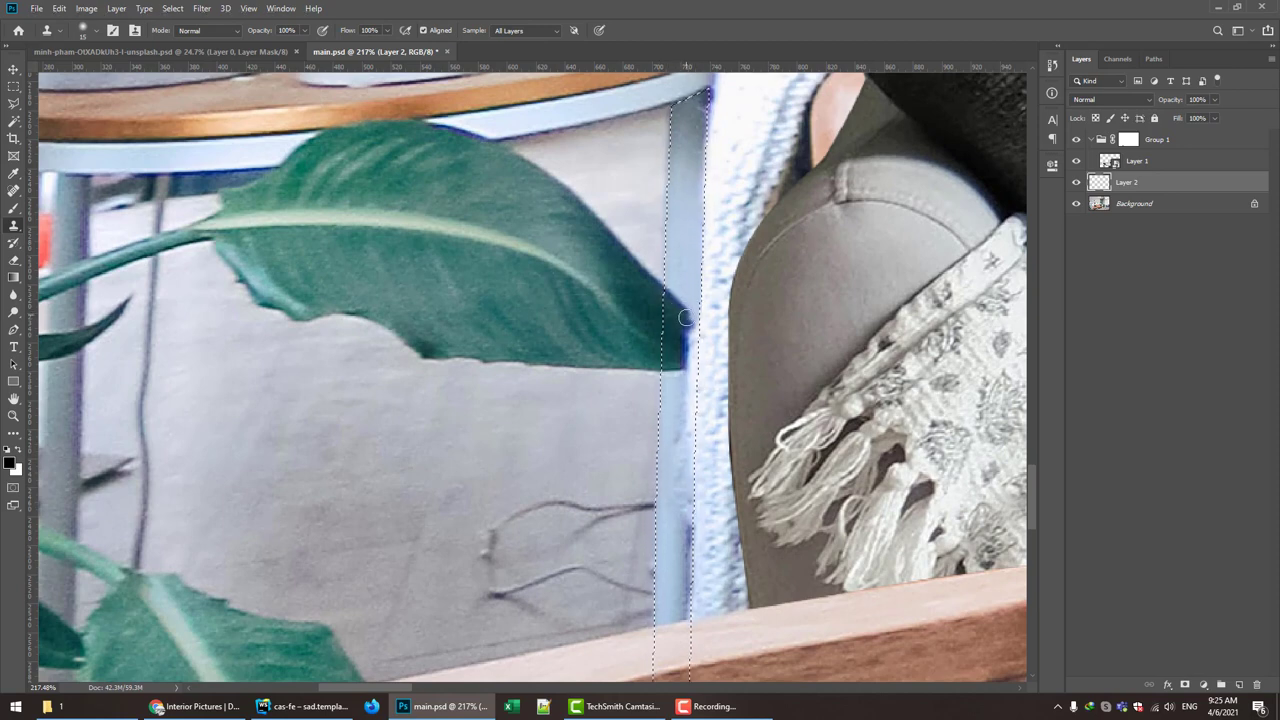
- Clone floor texture over the cloth remnant below the side table's rail
left_click_drag(686, 337, 694, 355)
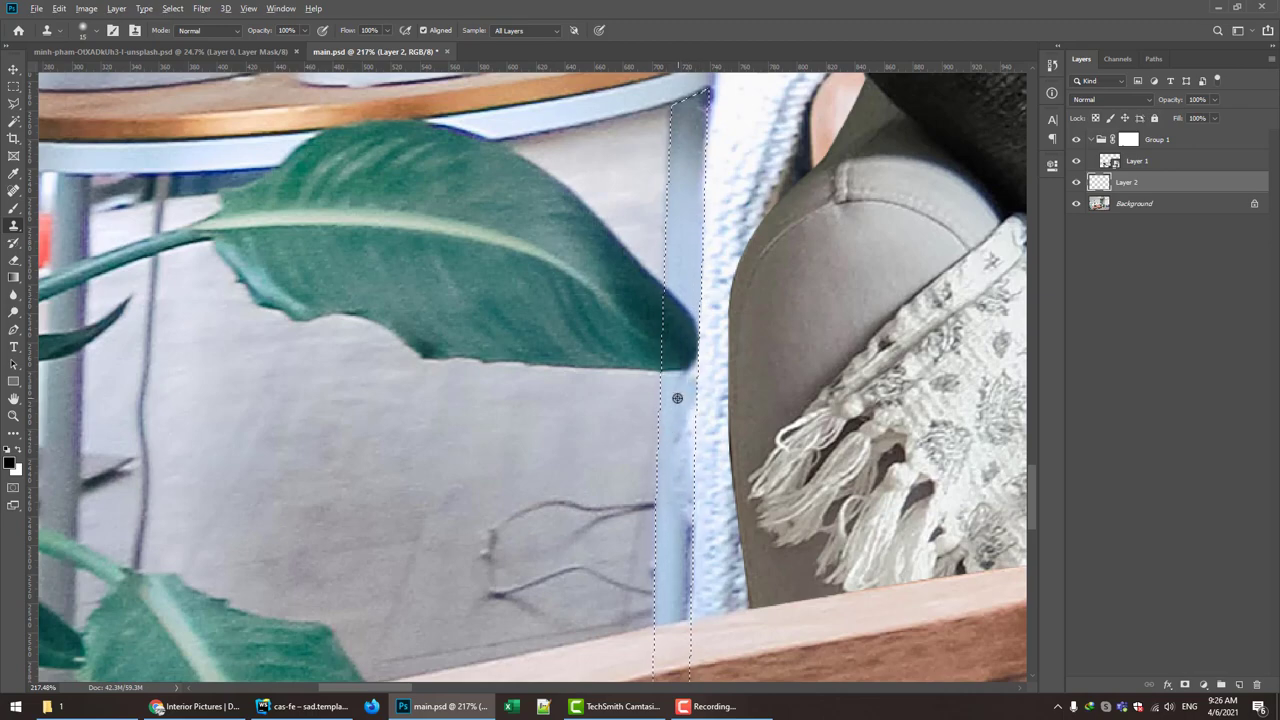
scroll(681, 428, "down", 3)
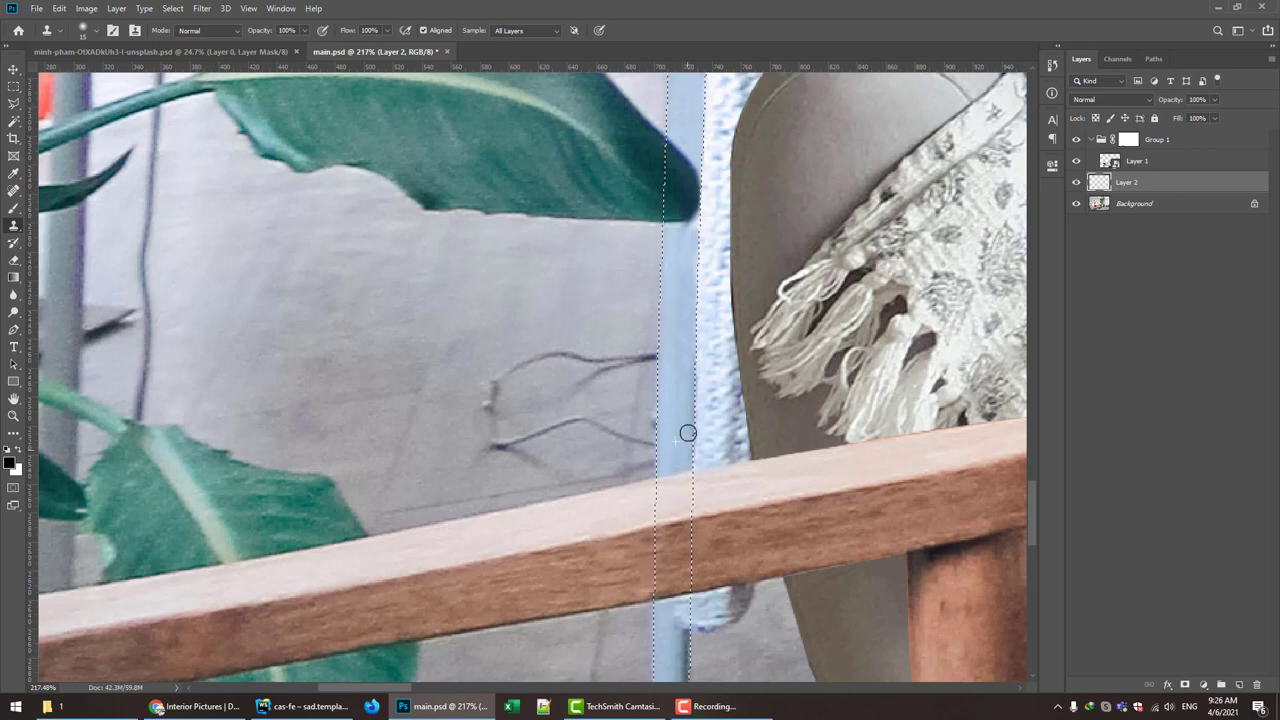
left_click_drag(686, 428, 663, 254)
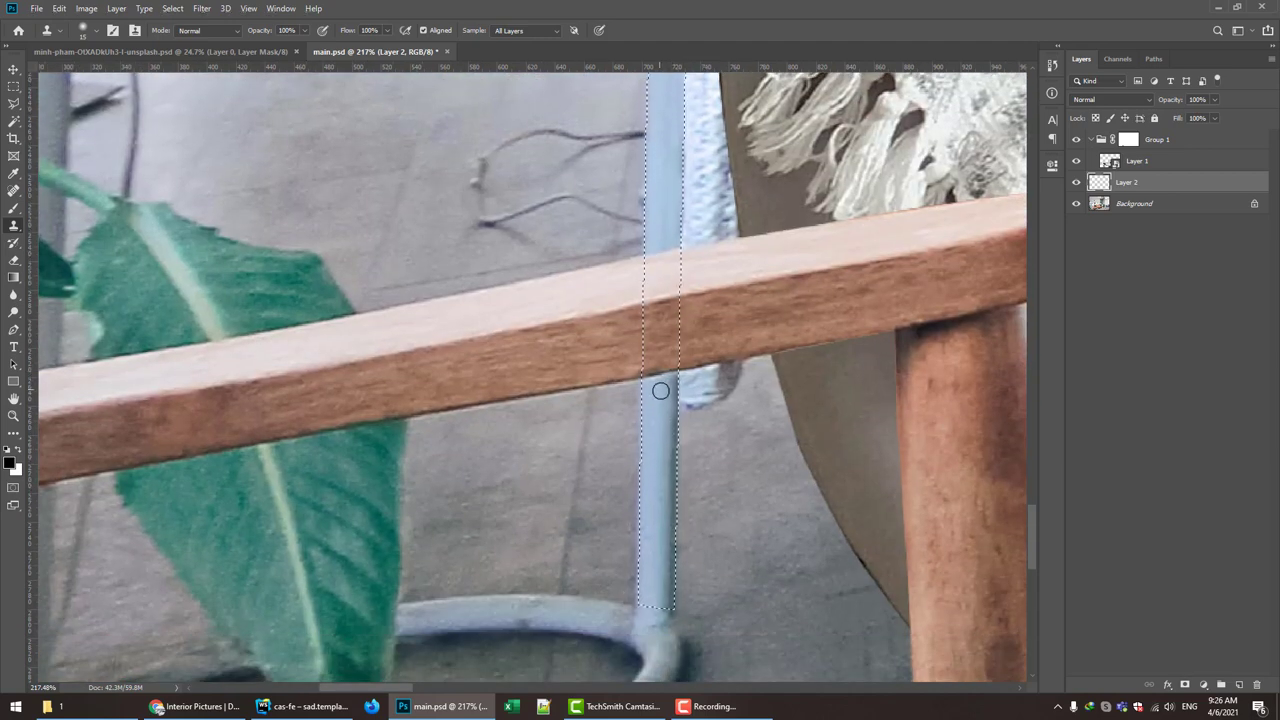
scroll(660, 390, "up", 3)
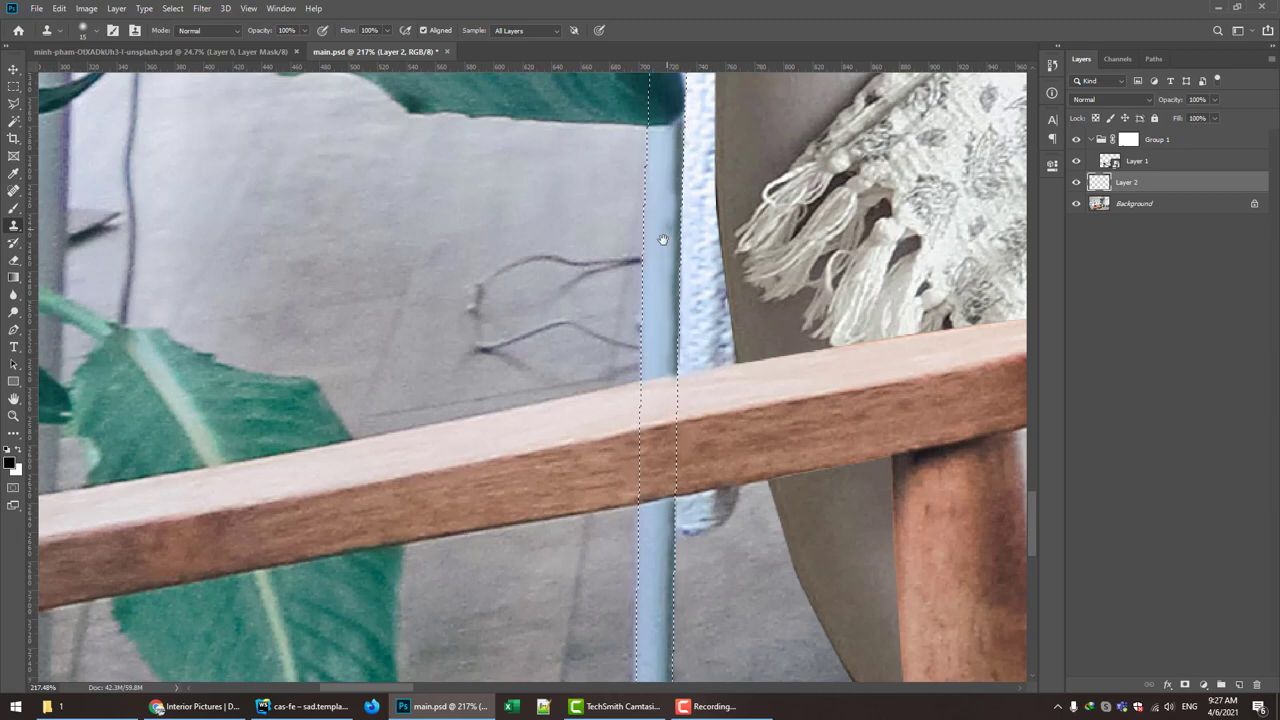
scroll(663, 240, "up", 3)
scroll(670, 235, "down", 5)
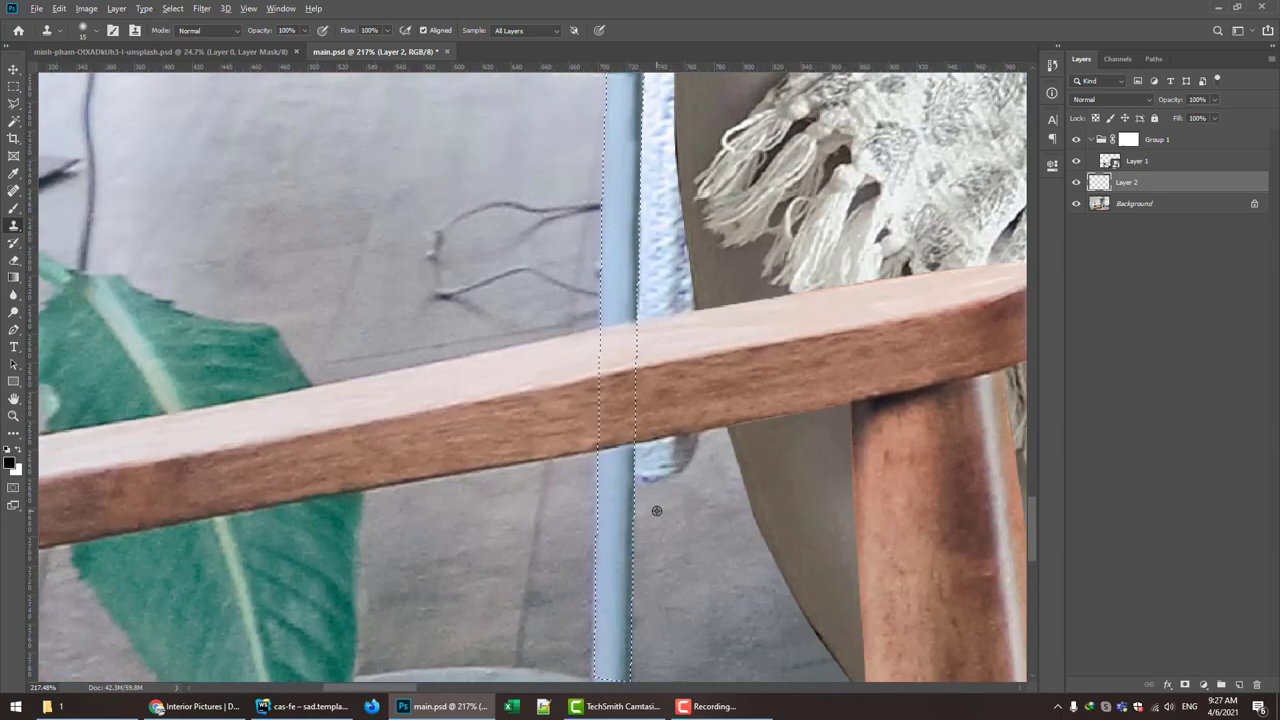
left_click(666, 512, "alt")
mouse_move(660, 490)
left_mouse_down()
mouse_move(686, 445)
mouse_move(659, 451)
left_mouse_up()
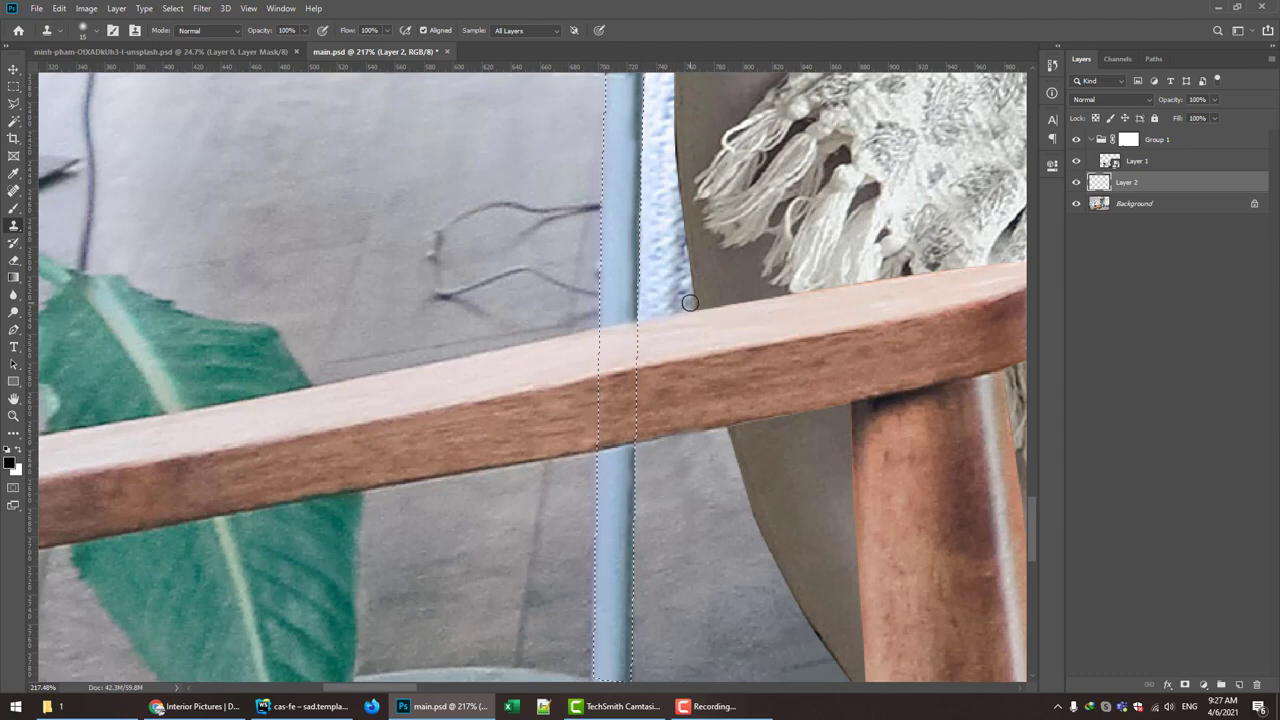
- Clone grey wall over the bluish cloth edges along the rail and right of the leg
left_click_drag(690, 302, 664, 308)
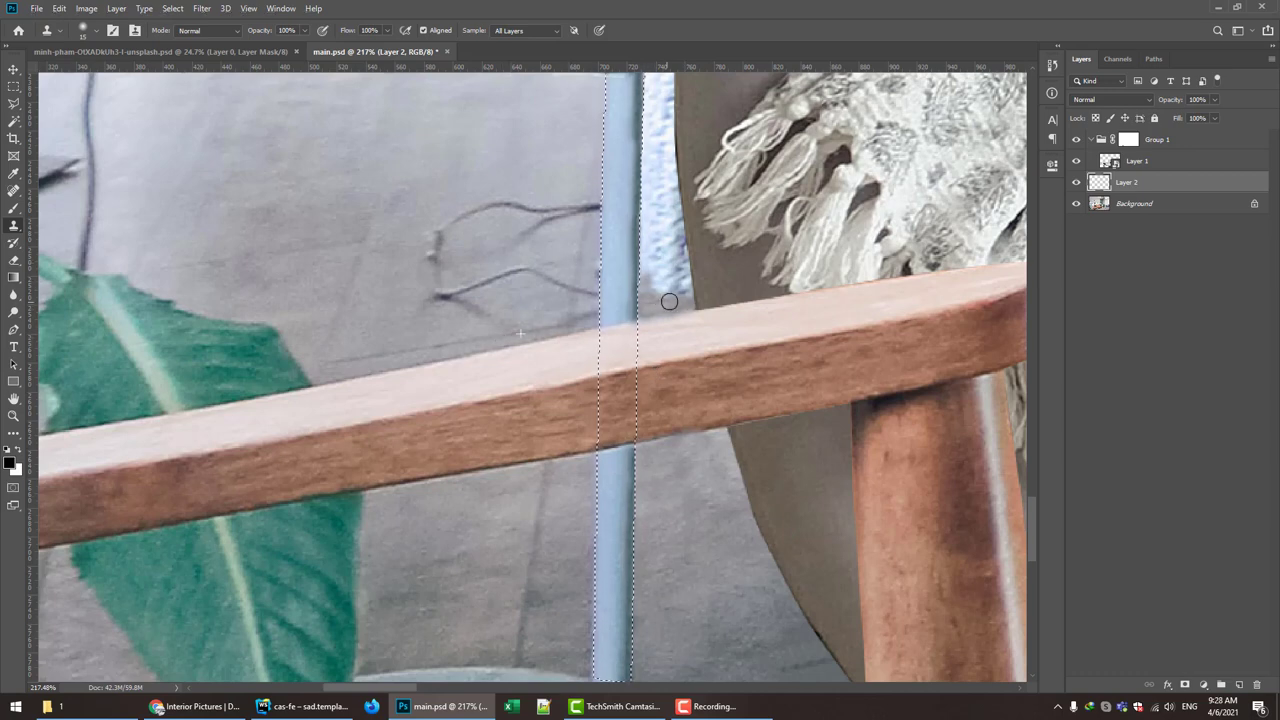
mouse_move(669, 301)
left_mouse_down()
mouse_move(658, 300)
mouse_move(712, 403)
left_mouse_up()
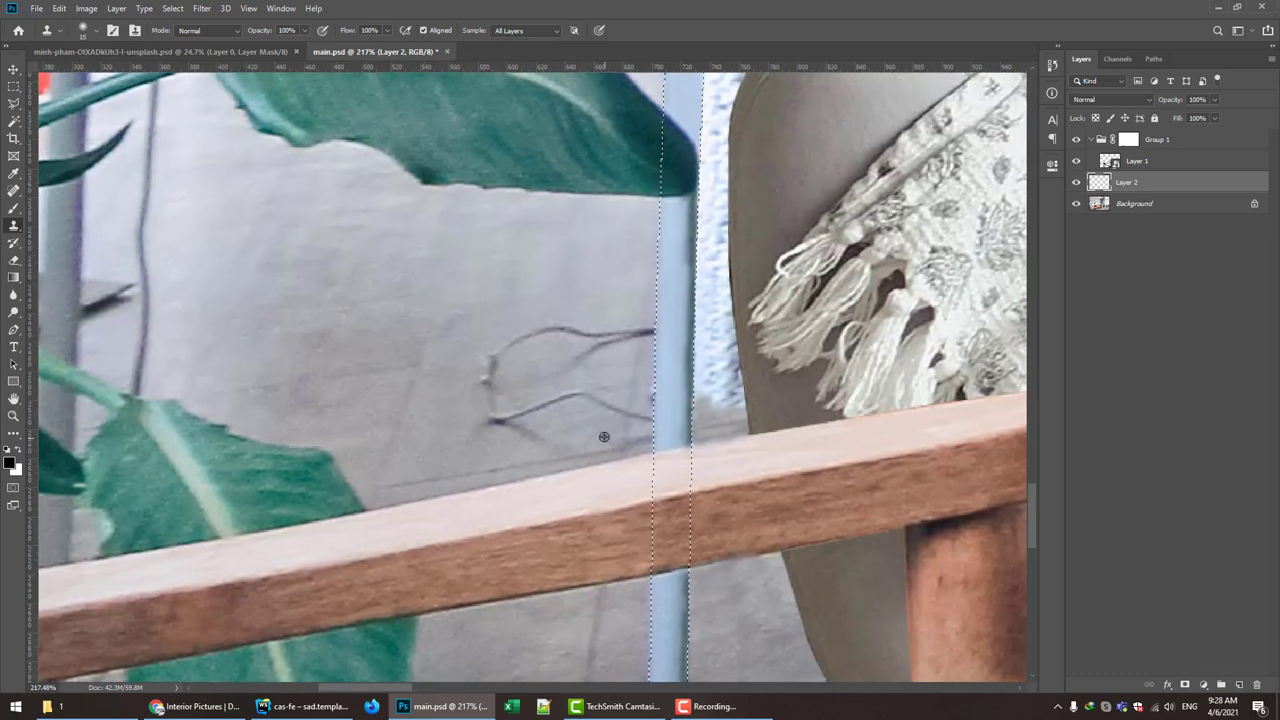
left_click(712, 403)
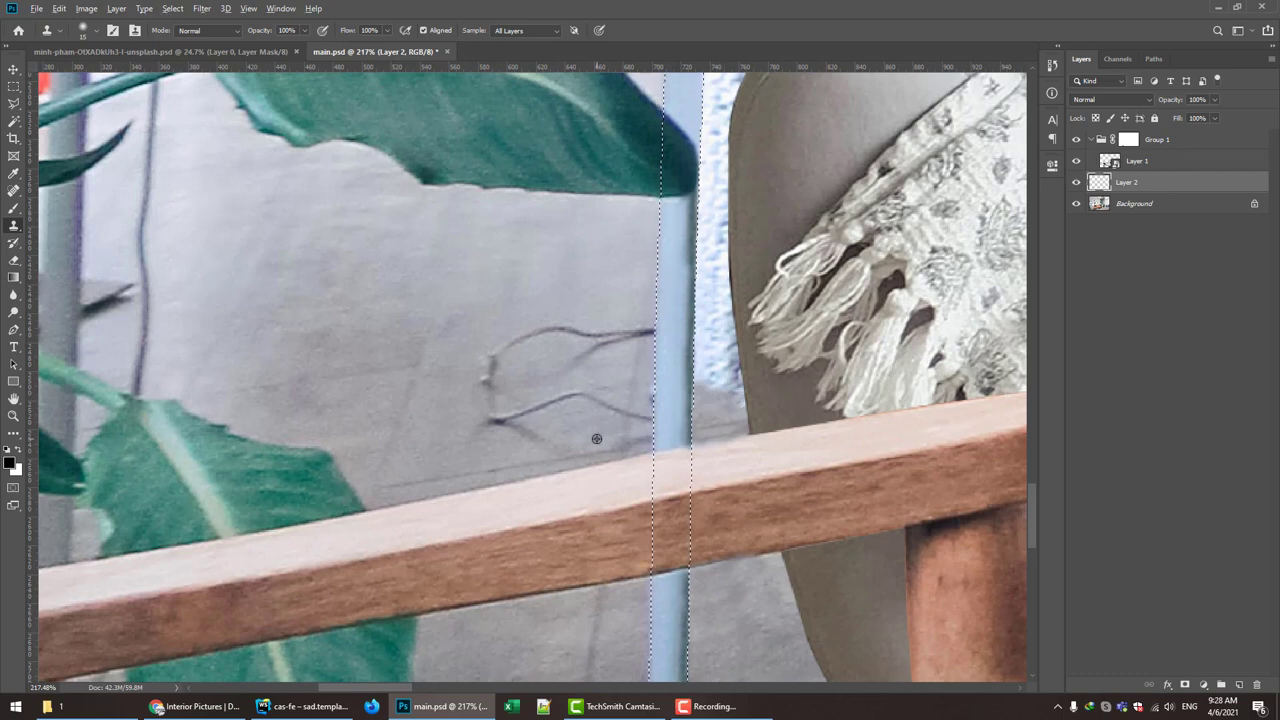
left_click(734, 396)
left_click(716, 373)
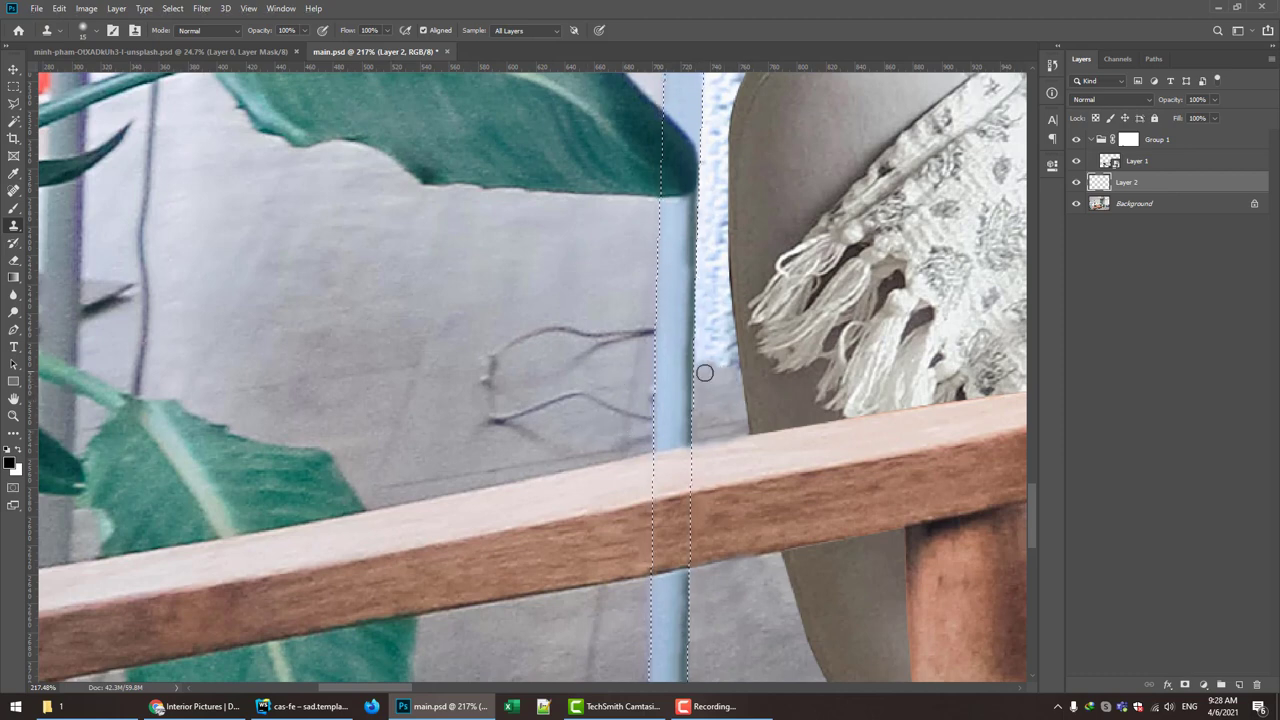
mouse_move(723, 354)
left_mouse_down()
mouse_move(734, 378)
mouse_move(706, 365)
left_mouse_up()
left_click(622, 367, "alt")
left_click_drag(728, 355, 733, 346)
- Clone out the pink hand edge and blue streaks beside the tabletop corner
scroll(662, 390, "up", 3)
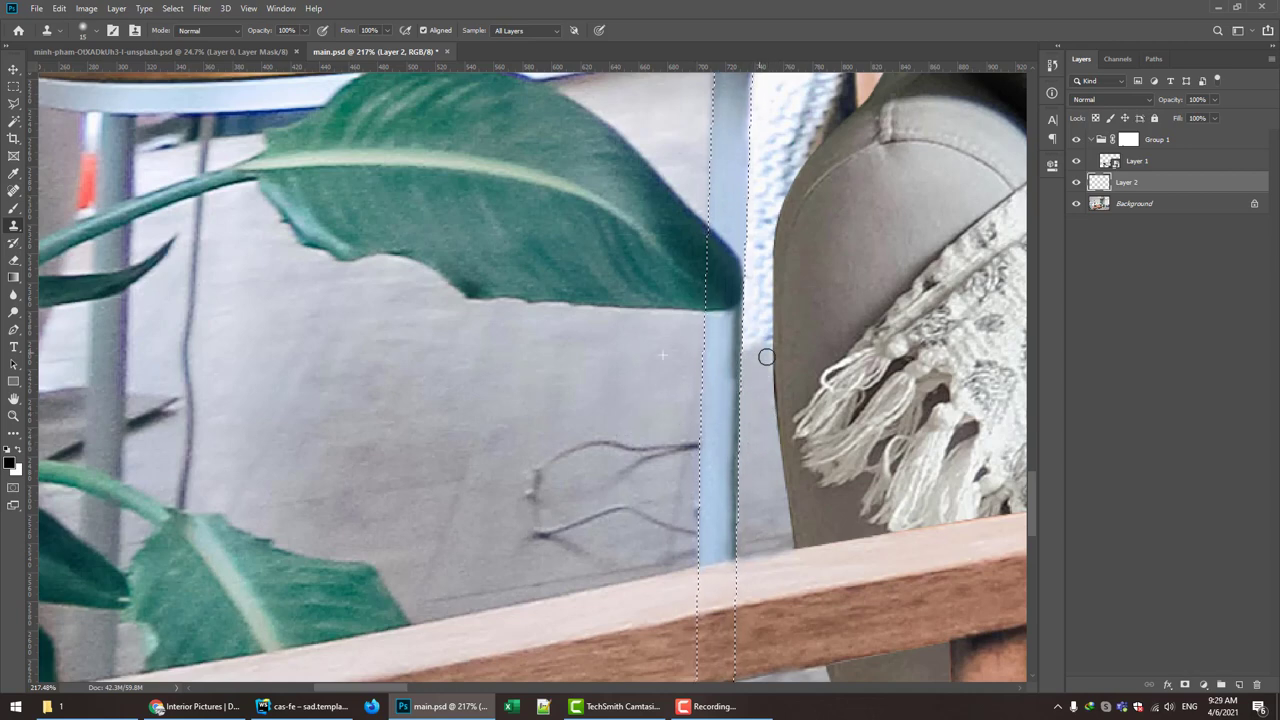
scroll(770, 350, "up", 3)
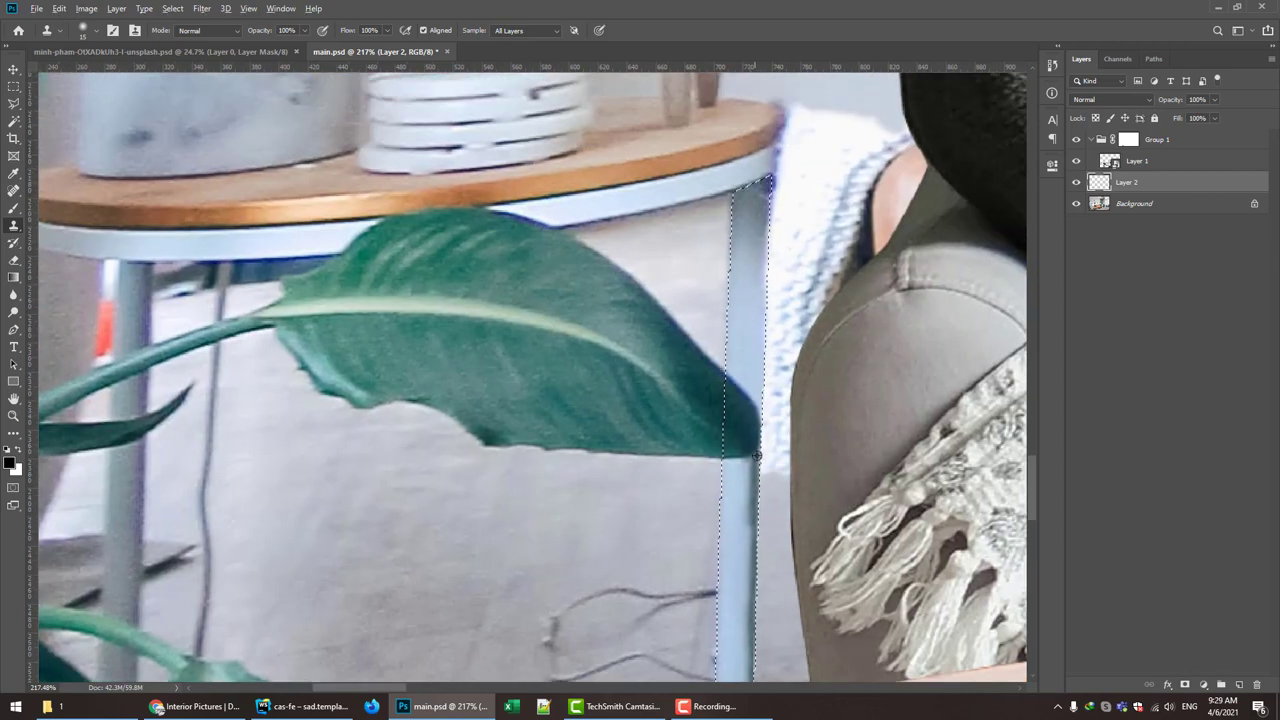
scroll(752, 490, "down", 3)
scroll(717, 276, "up", 2)
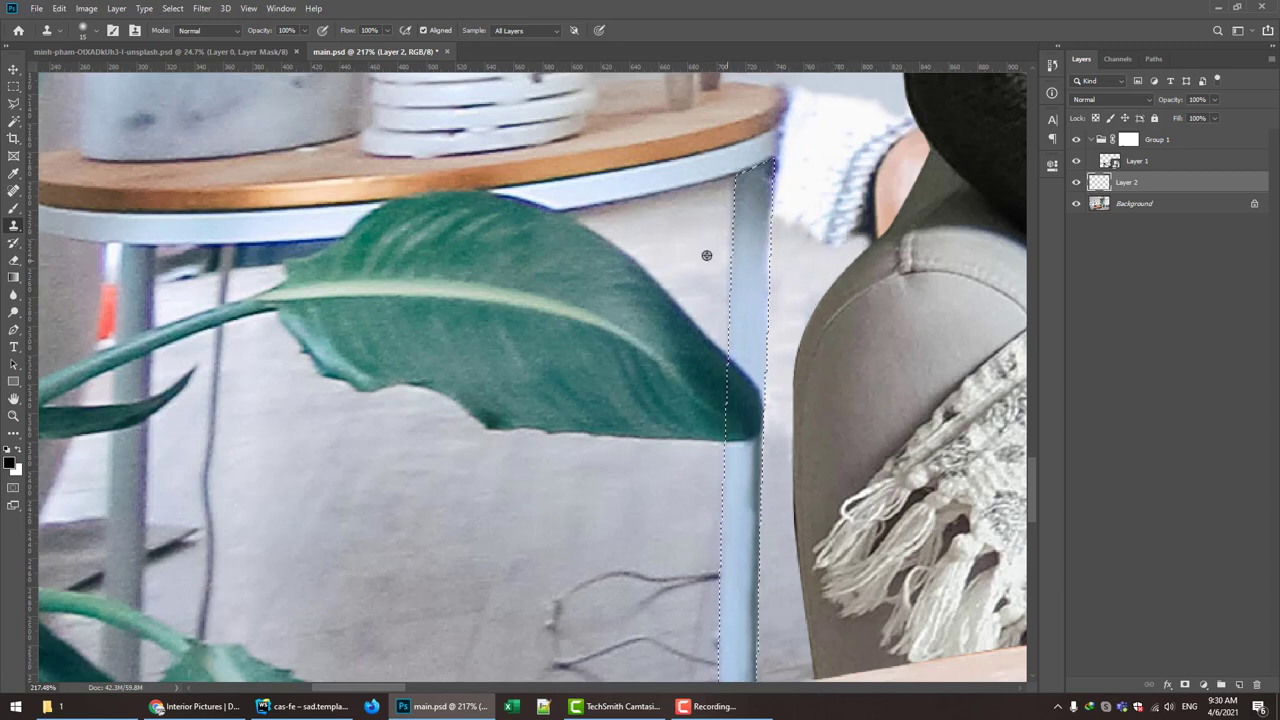
left_click_drag(848, 242, 806, 372)
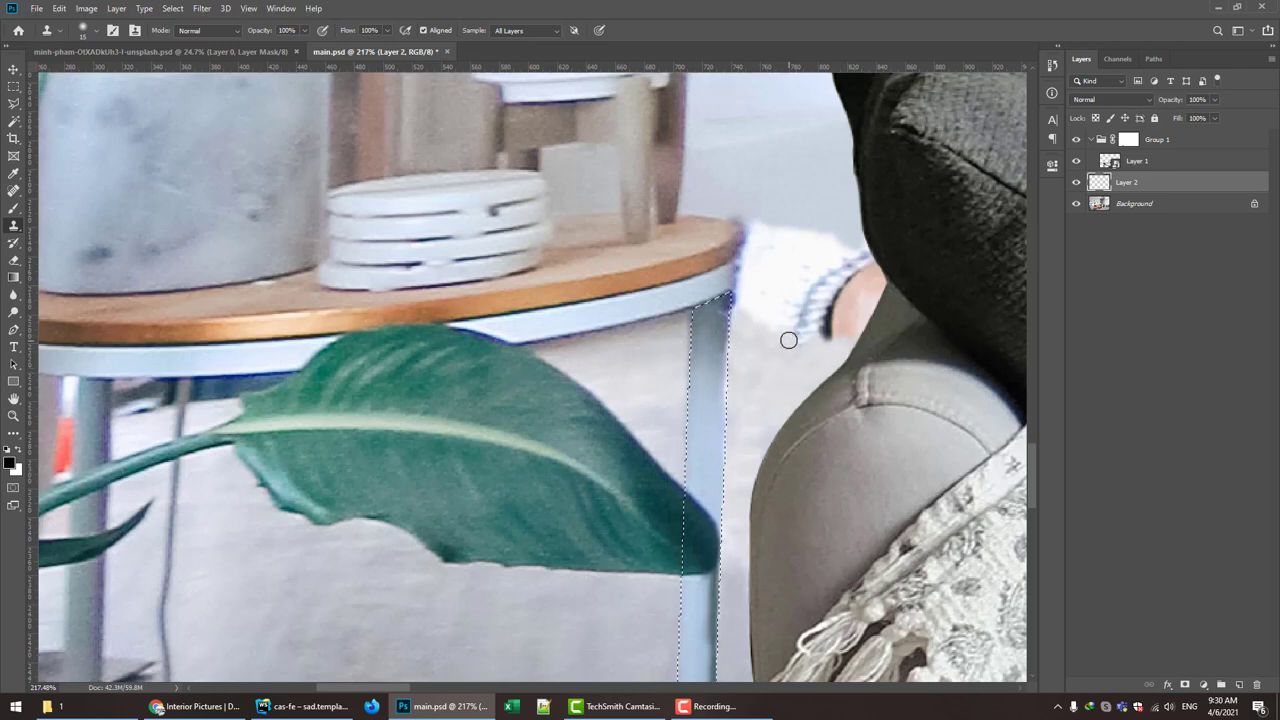
left_click_drag(840, 330, 783, 323)
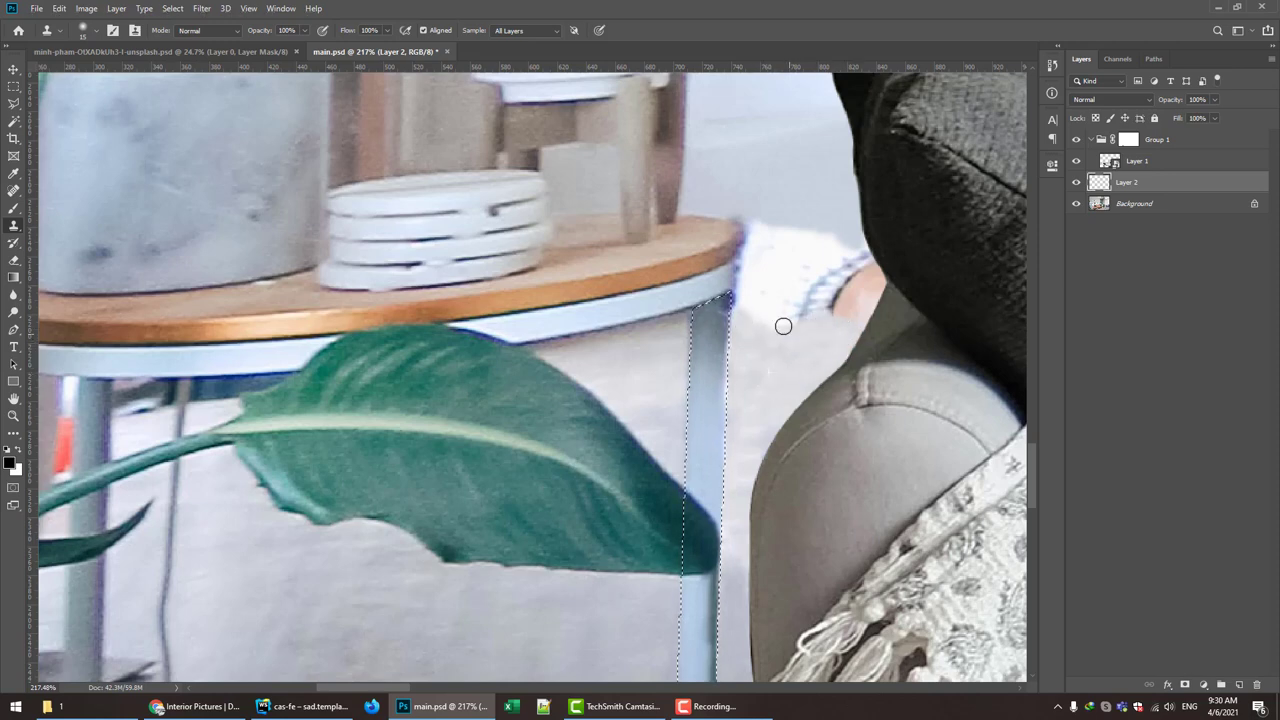
left_click(768, 371, "alt")
mouse_move(737, 286)
left_mouse_down()
mouse_move(794, 306)
mouse_move(786, 343)
mouse_move(854, 317)
left_mouse_up()
scroll(790, 310, "up", 2)
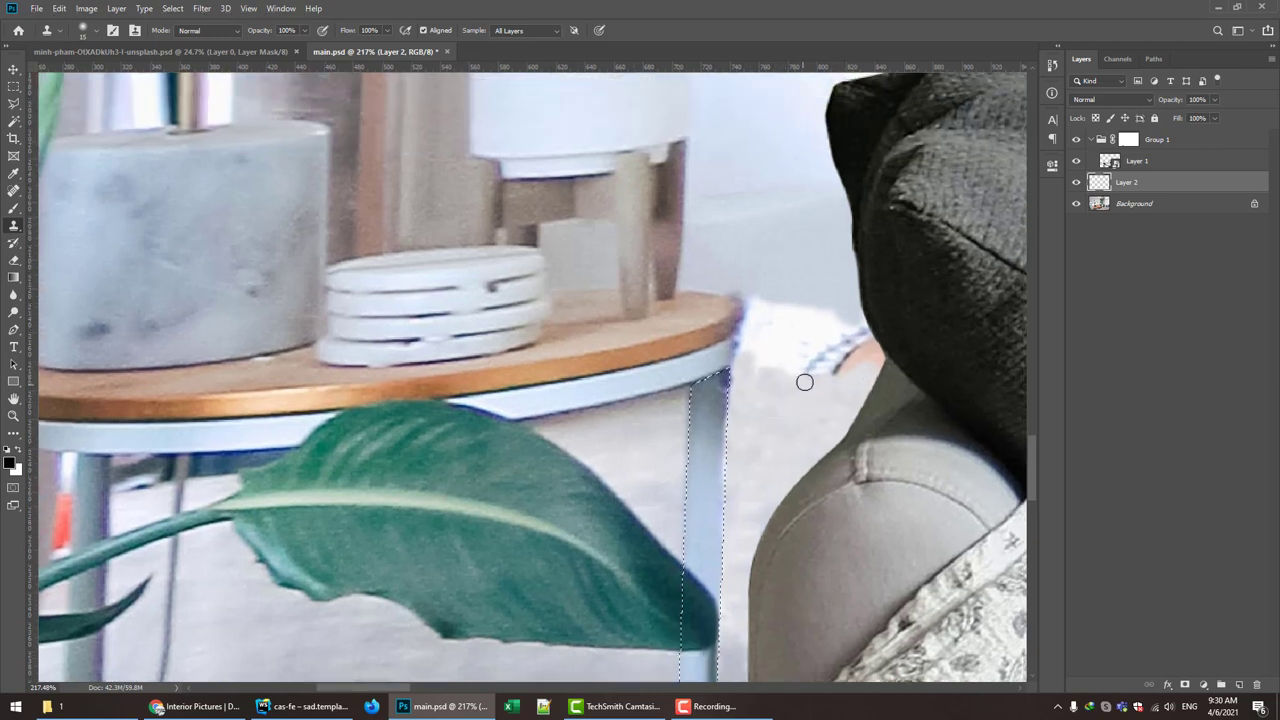
left_click_drag(854, 344, 757, 358)
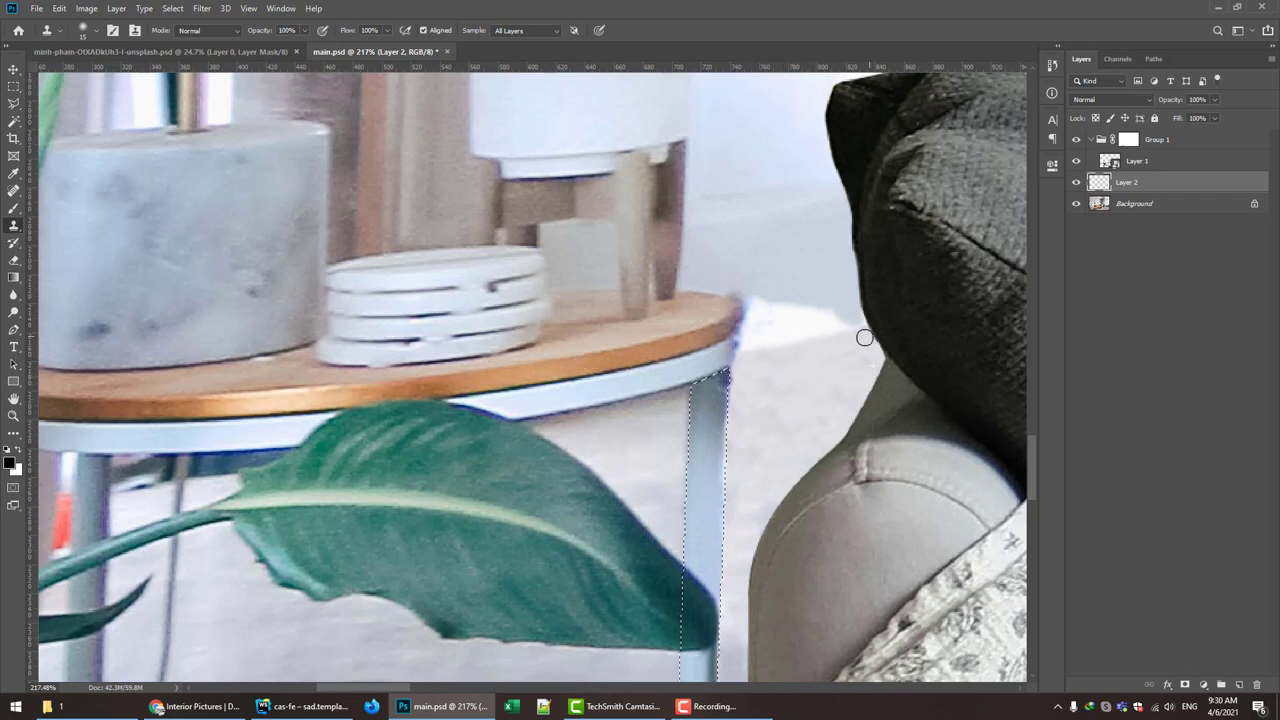
mouse_move(864, 338)
left_mouse_down()
mouse_move(797, 309)
mouse_move(751, 320)
mouse_move(846, 317)
left_mouse_up()
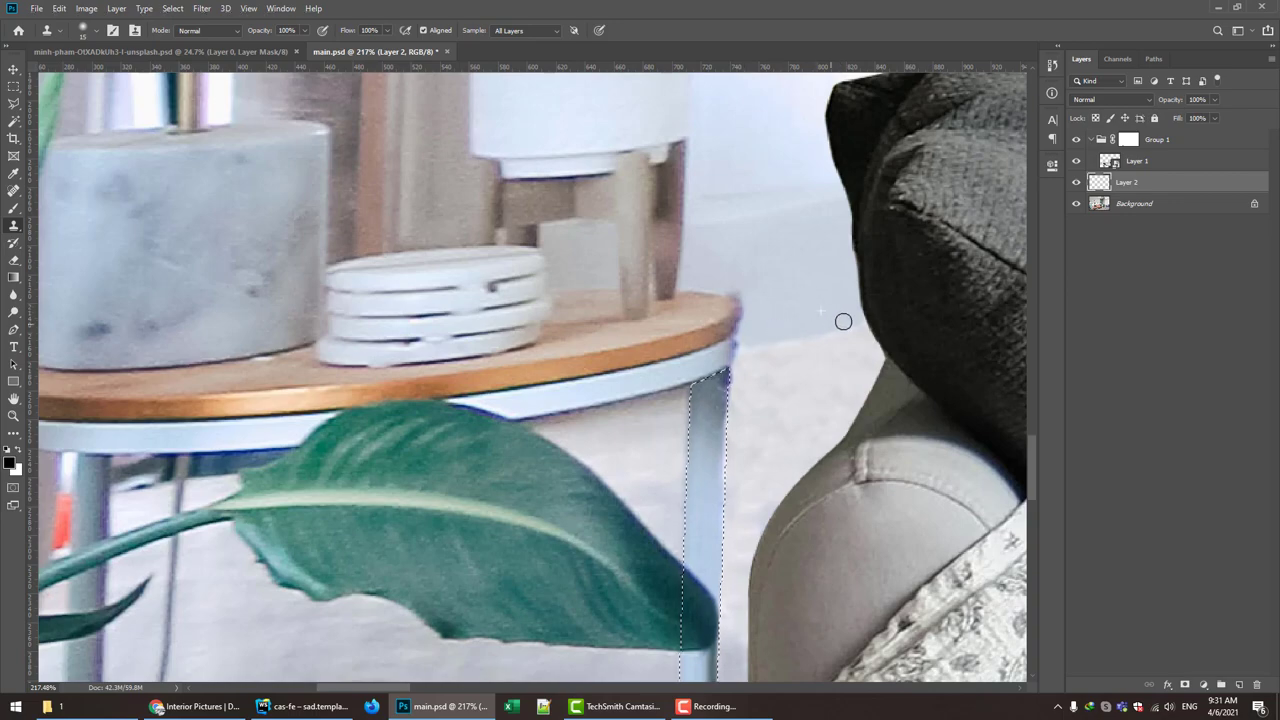
- Disable the layer mask in the sofa cut-out document to see the full photo
scroll(760, 357, "down", 3)
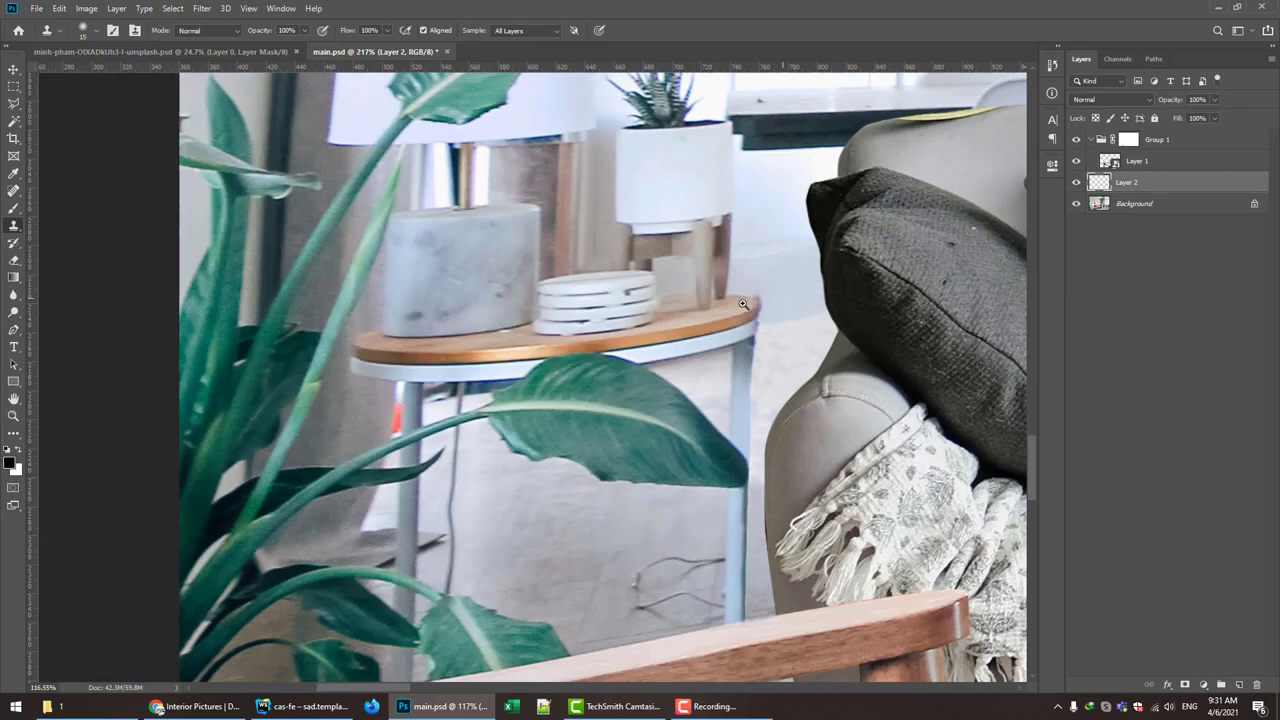
scroll(720, 330, "down", 3)
scroll(693, 313, "down", 3)
left_click_drag(693, 313, 740, 346)
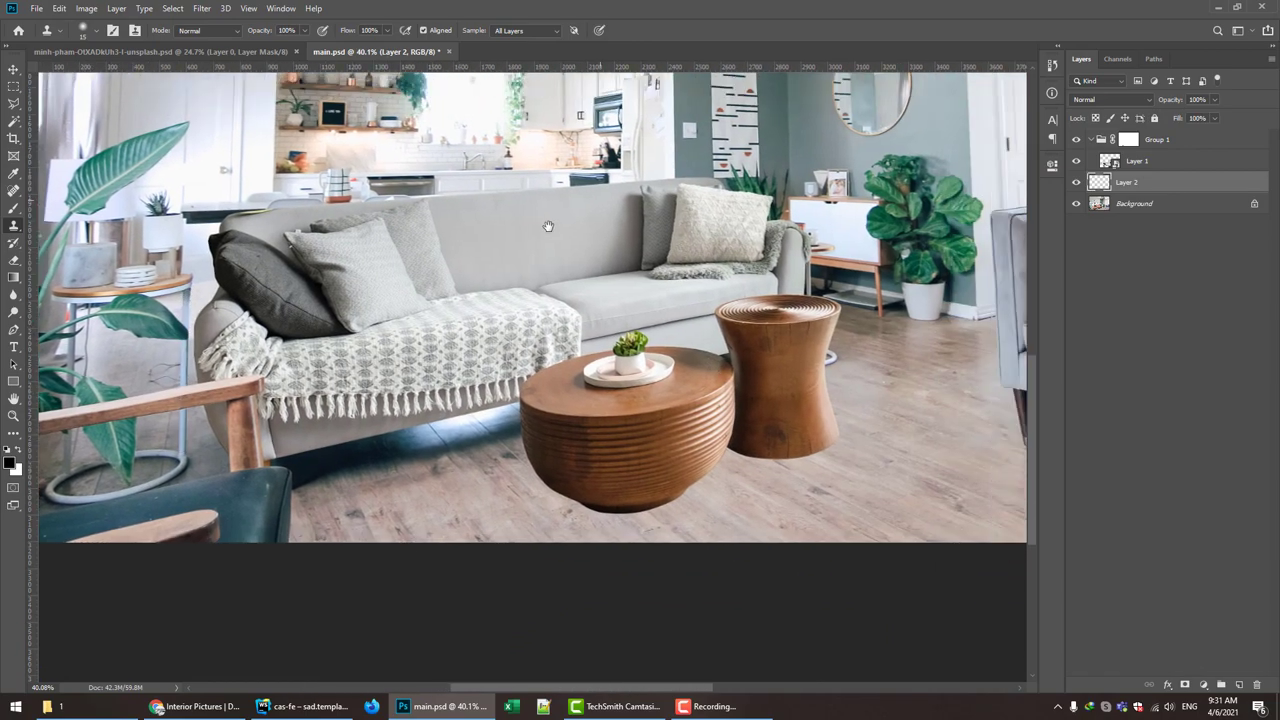
scroll(740, 340, "up", 3)
scroll(731, 292, "down", 2)
scroll(731, 292, "down", 2)
scroll(716, 298, "down", 2)
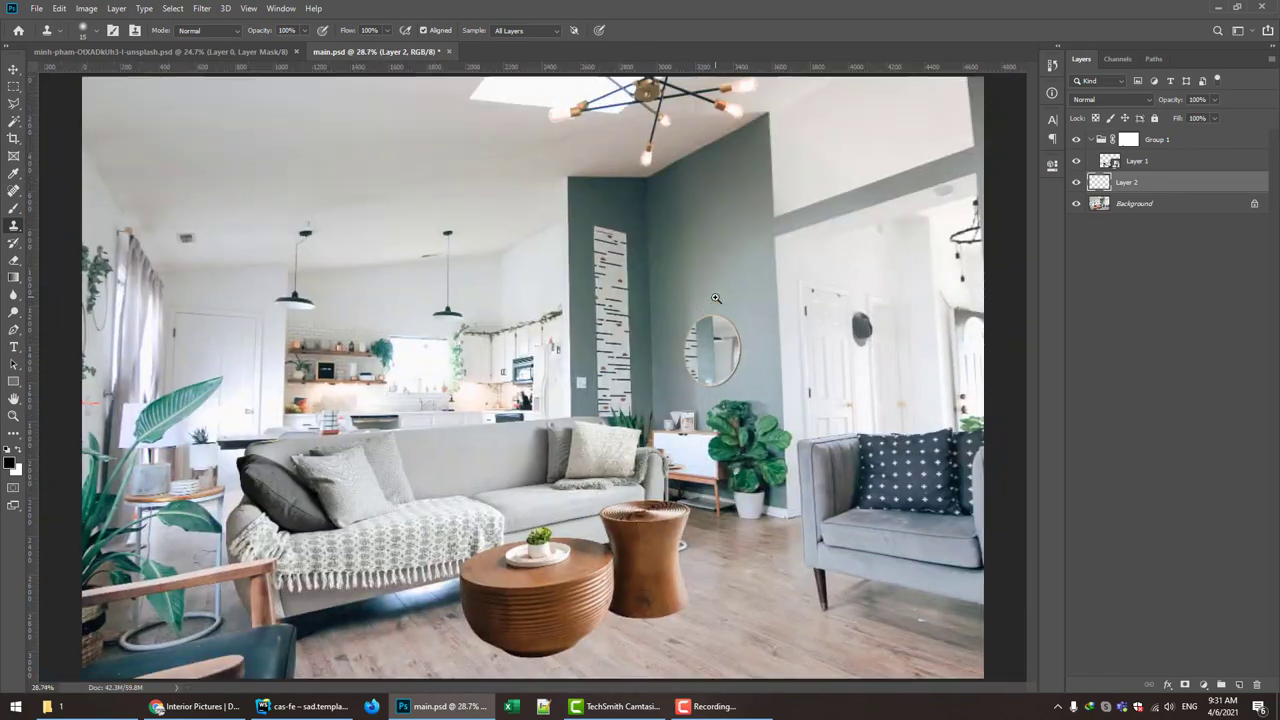
left_click(160, 51)
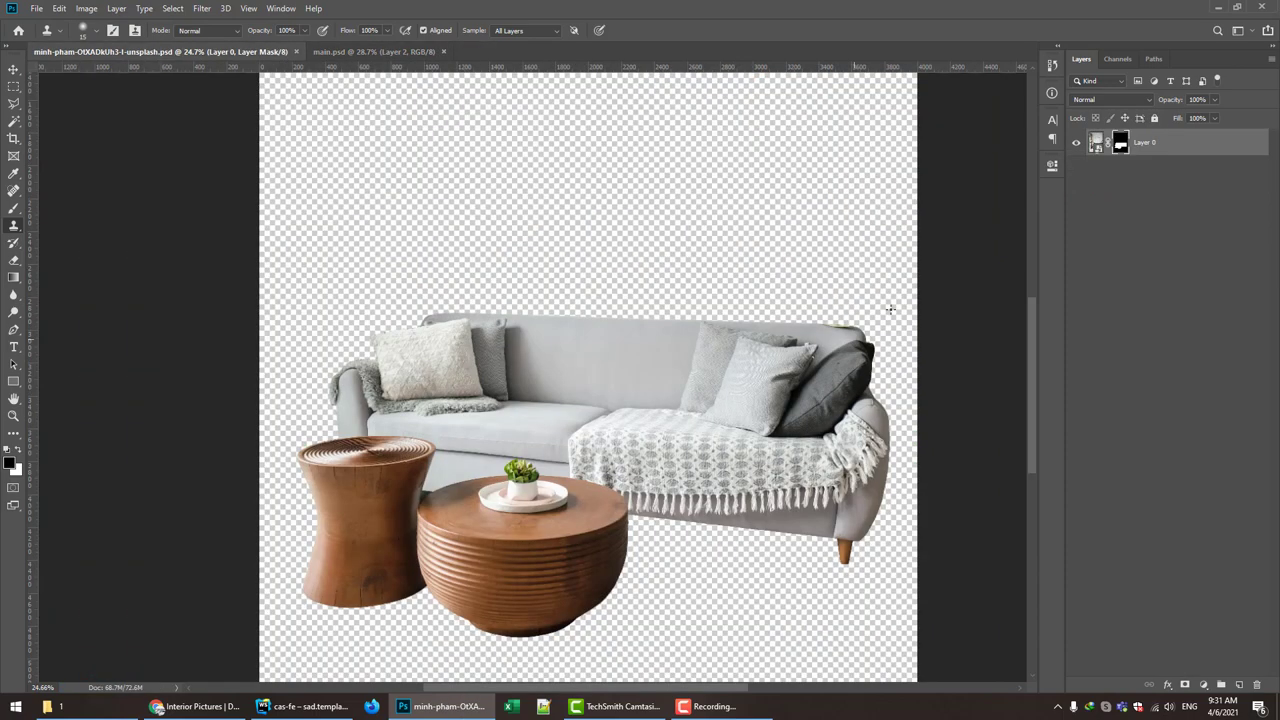
right_click(1120, 142)
left_click(1160, 152)
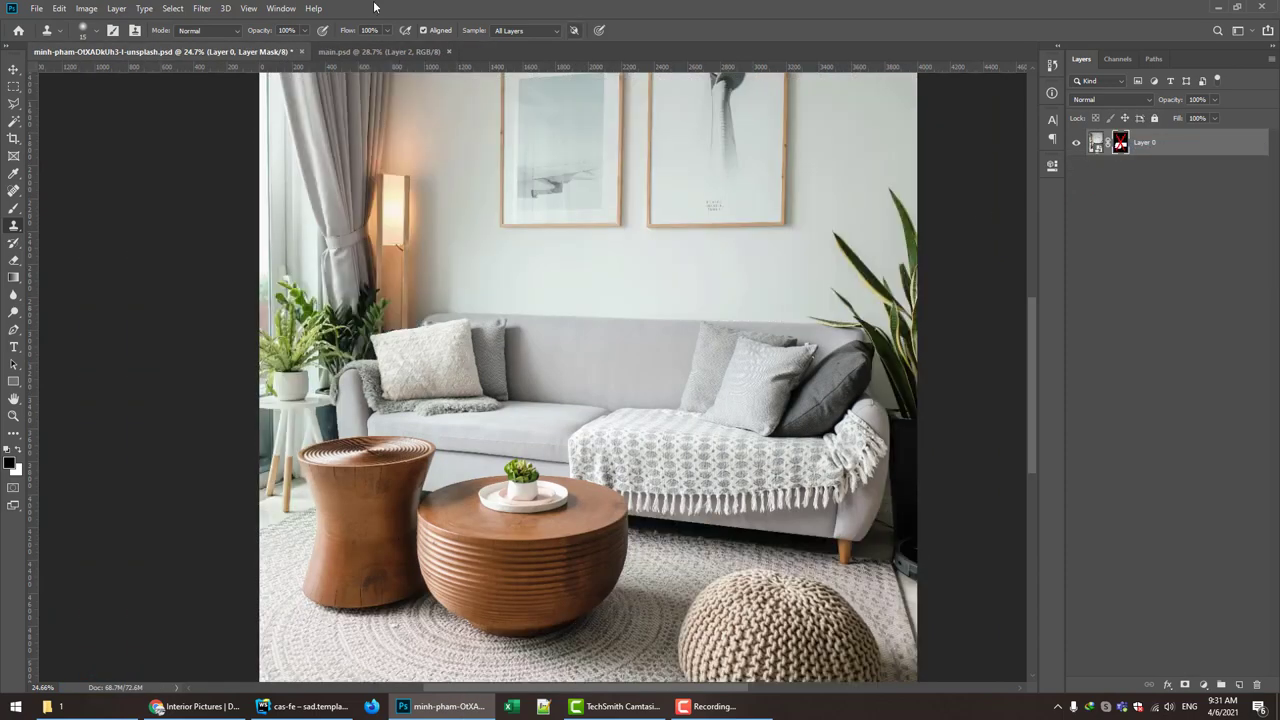
- Back in main.psd, add an empty Layer 3 above Layer 2
left_click(385, 51)
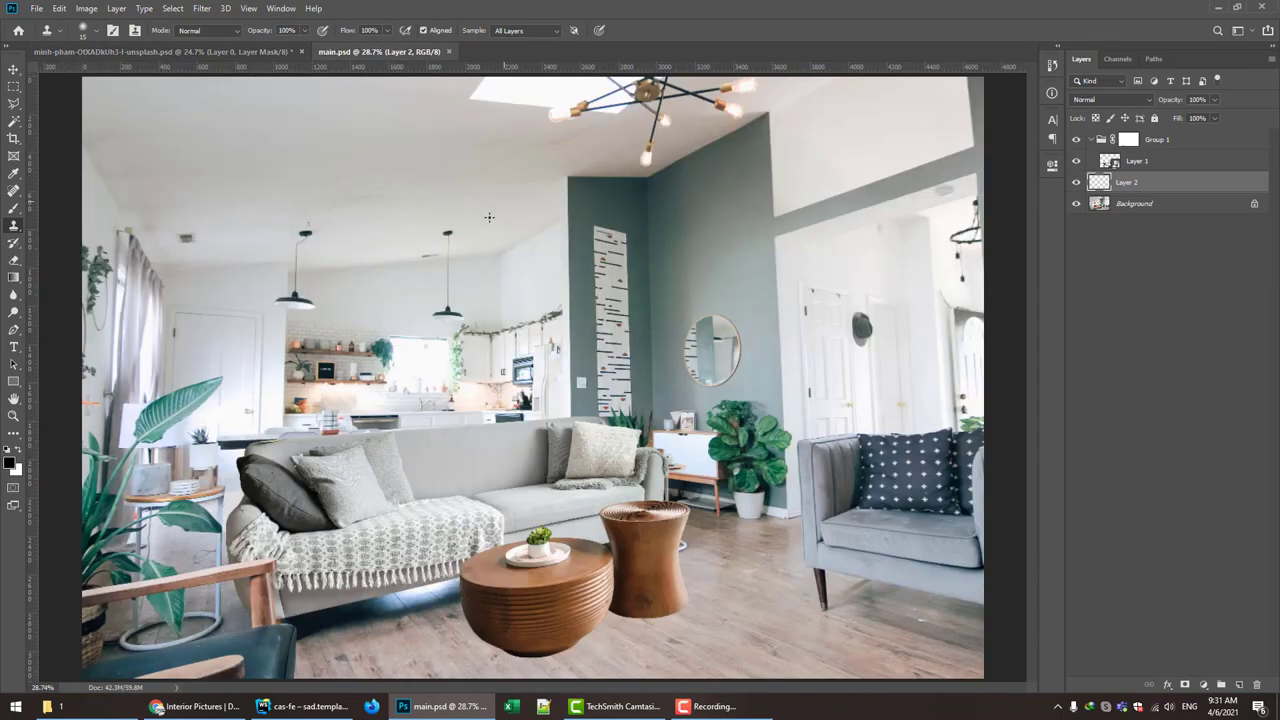
left_click(236, 52)
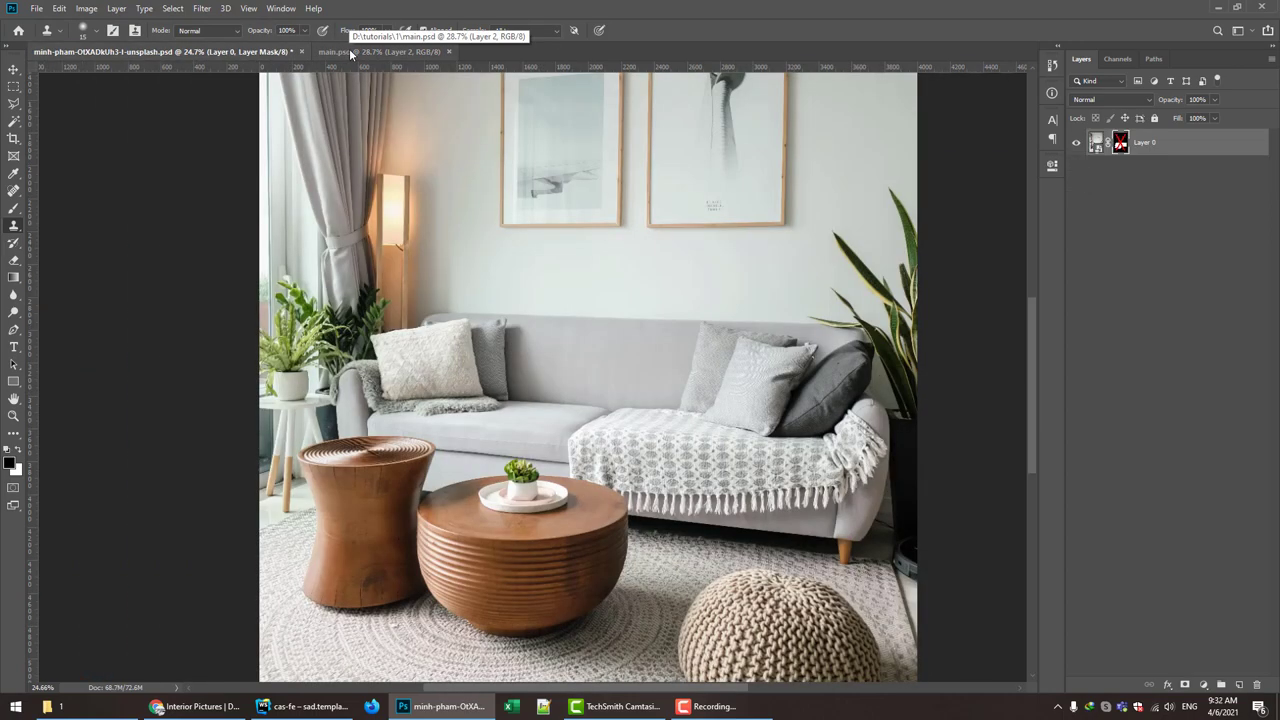
left_click(350, 51)
scroll(600, 560, "up", 3)
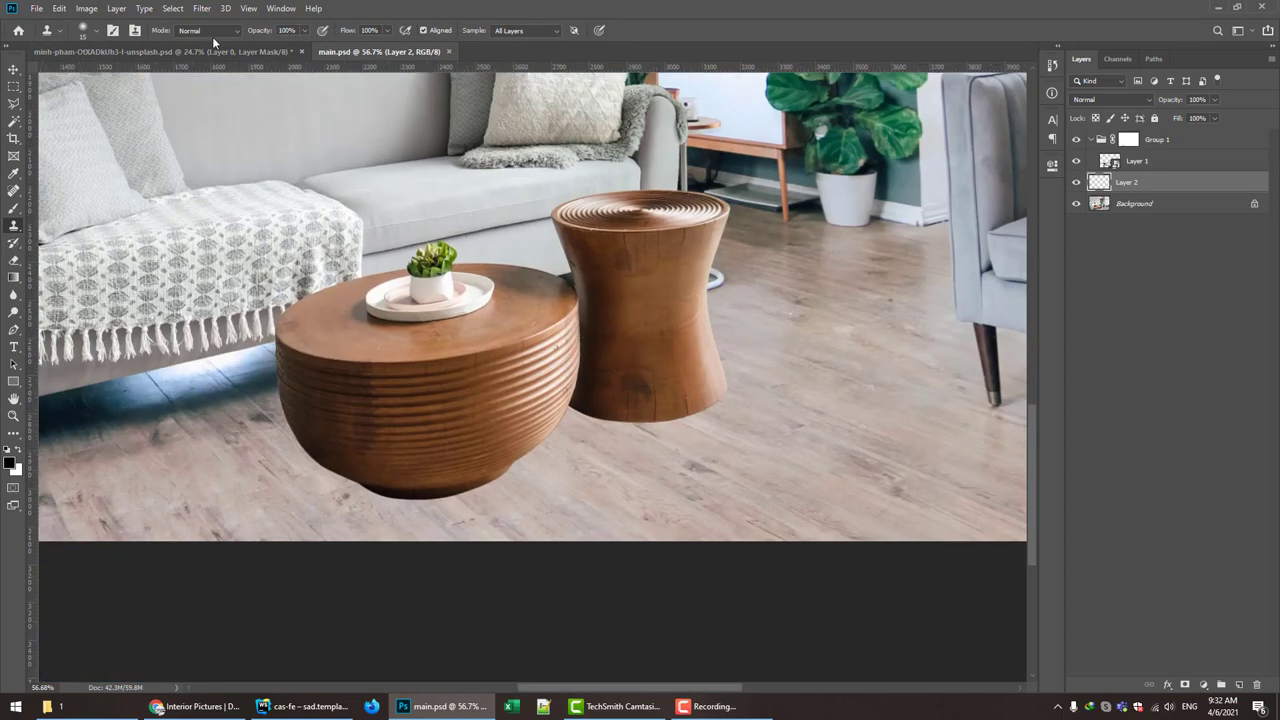
left_click(240, 50)
left_click(344, 48)
scroll(600, 530, "up", 2)
scroll(600, 530, "up", 1)
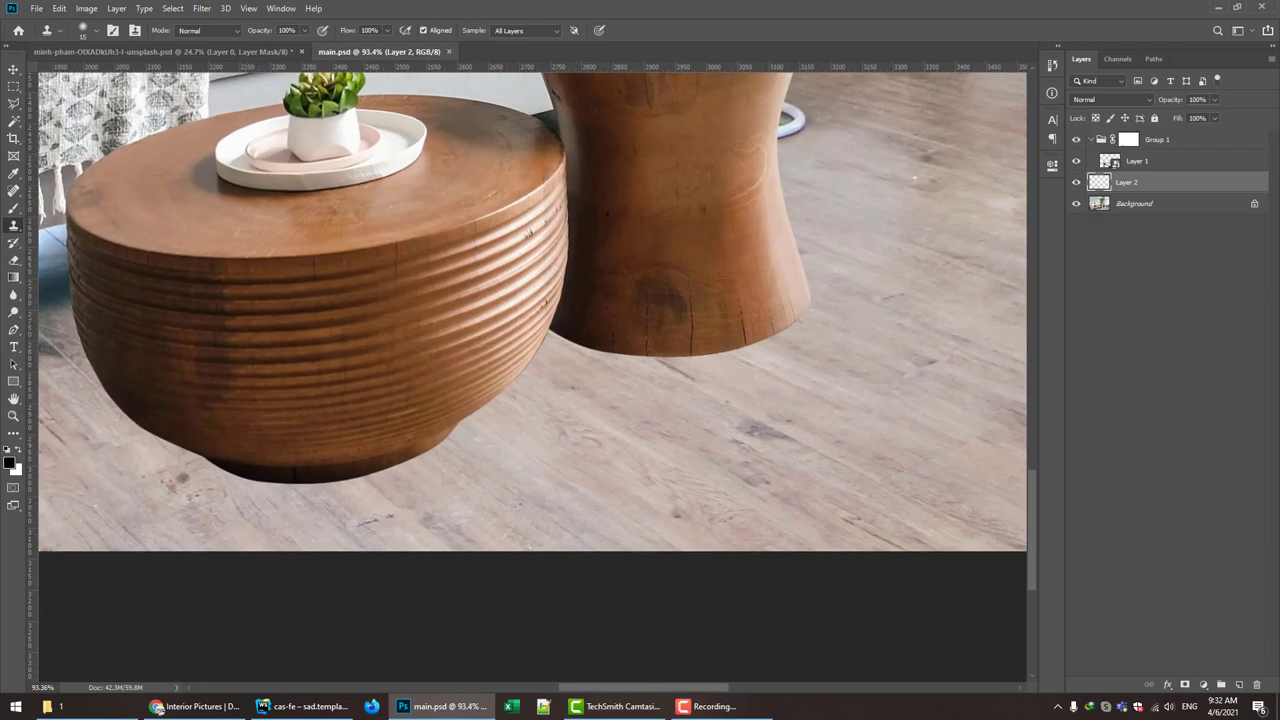
left_click(1239, 684)
- Paint a soft black shadow stroke under the tall wooden table on Layer 3
key("b")
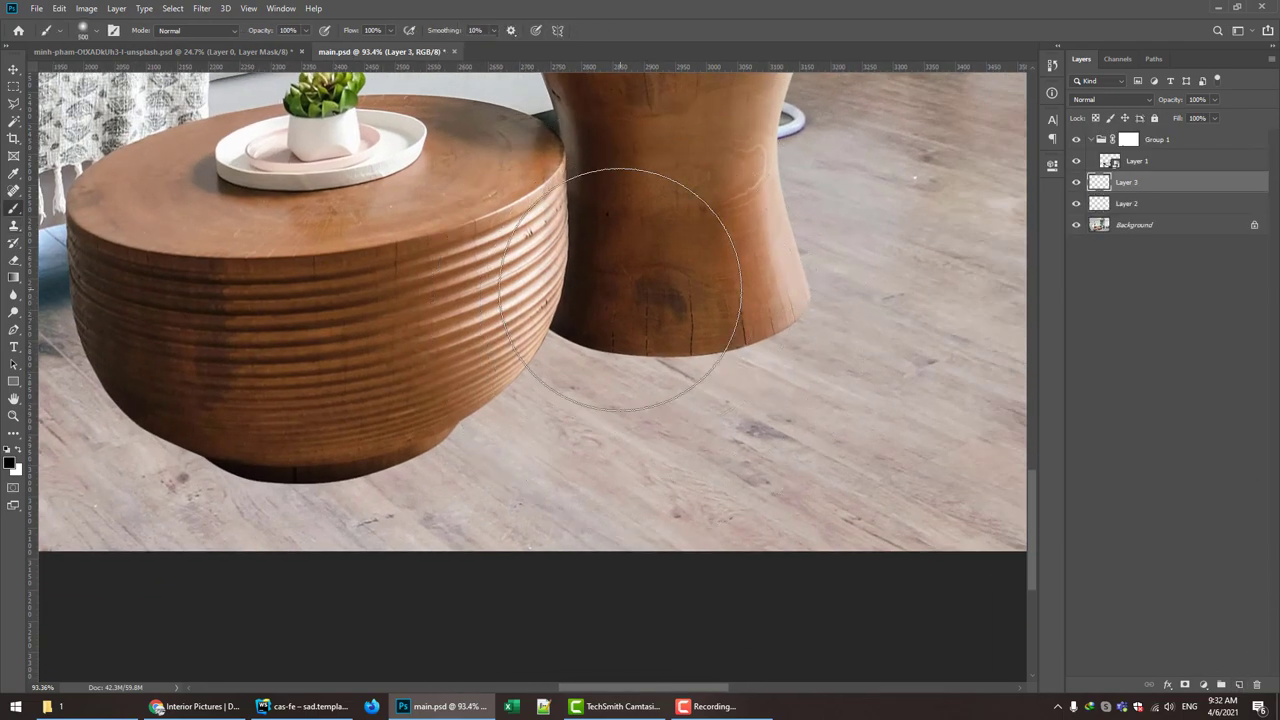
right_click(632, 296)
left_click(748, 337)
key("Return")
left_click(690, 335)
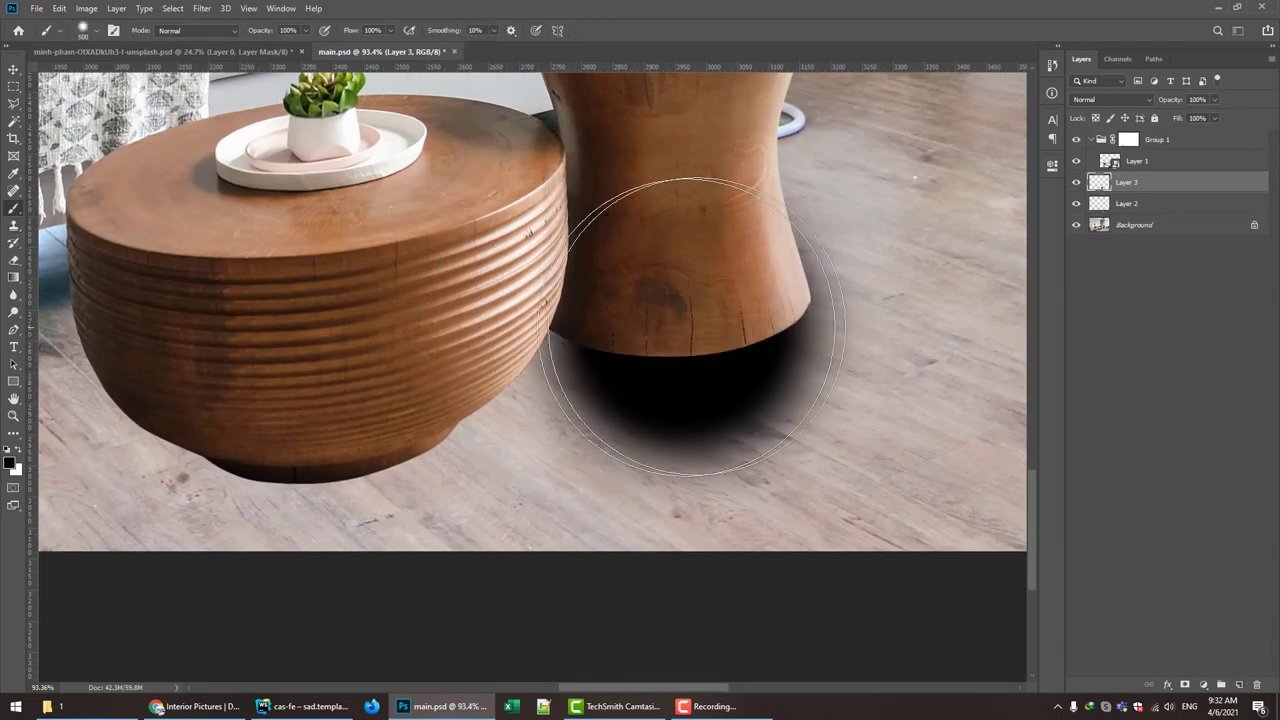
key("ctrl+z")
right_click(656, 322)
key("Return")
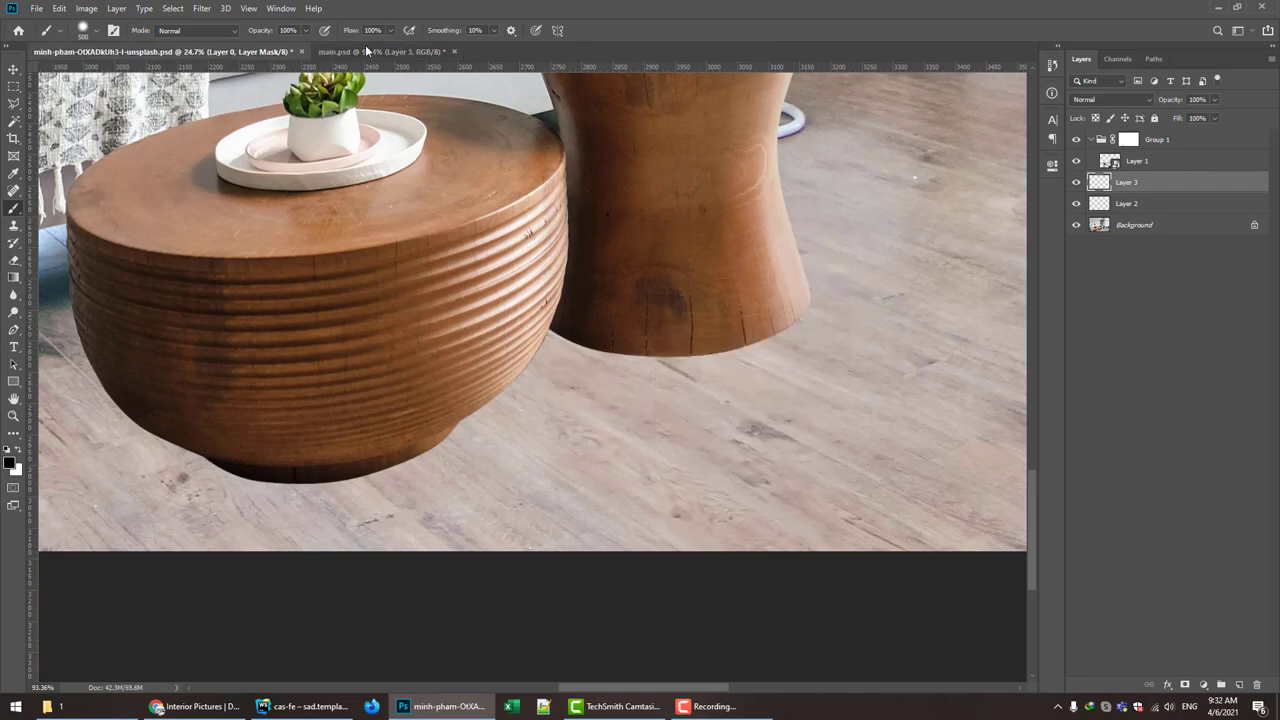
left_click_drag(640, 330, 880, 349)
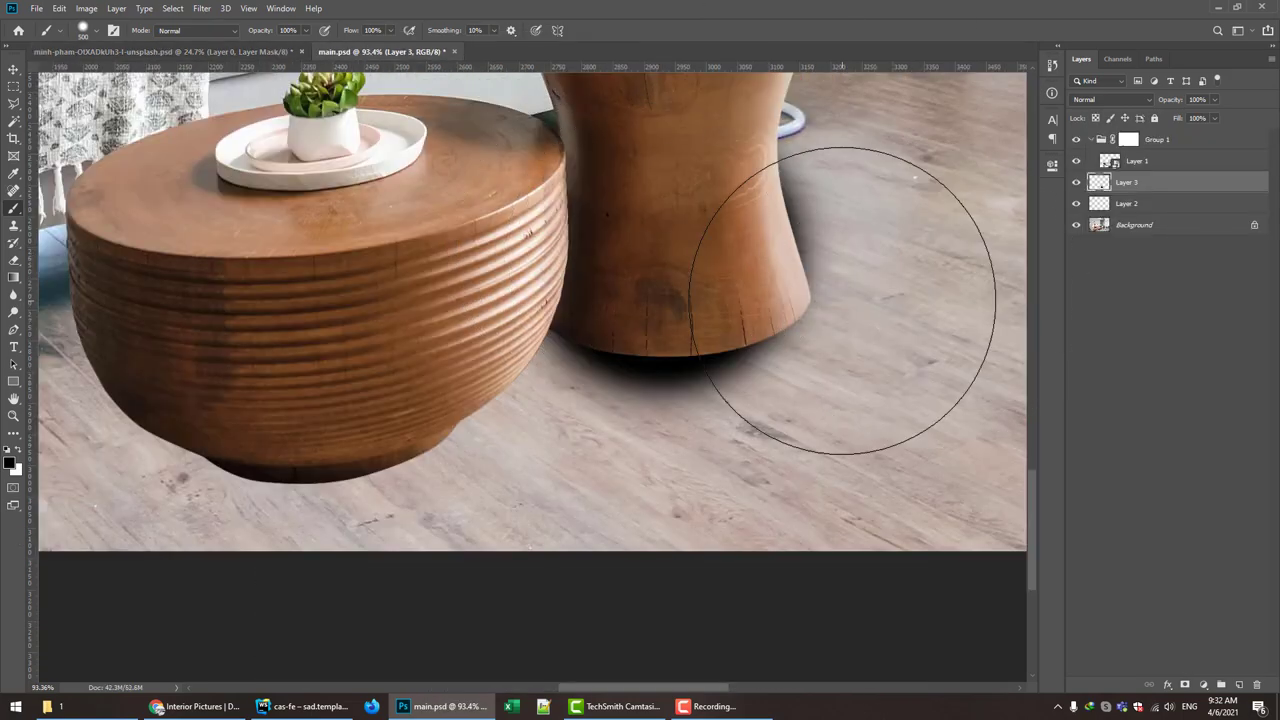
- Squash the shadow to about 41% height and position it beneath the table's base
key("ctrl+t")
left_click_drag(660, 447, 660, 335)
left_click_drag(745, 291, 725, 354)
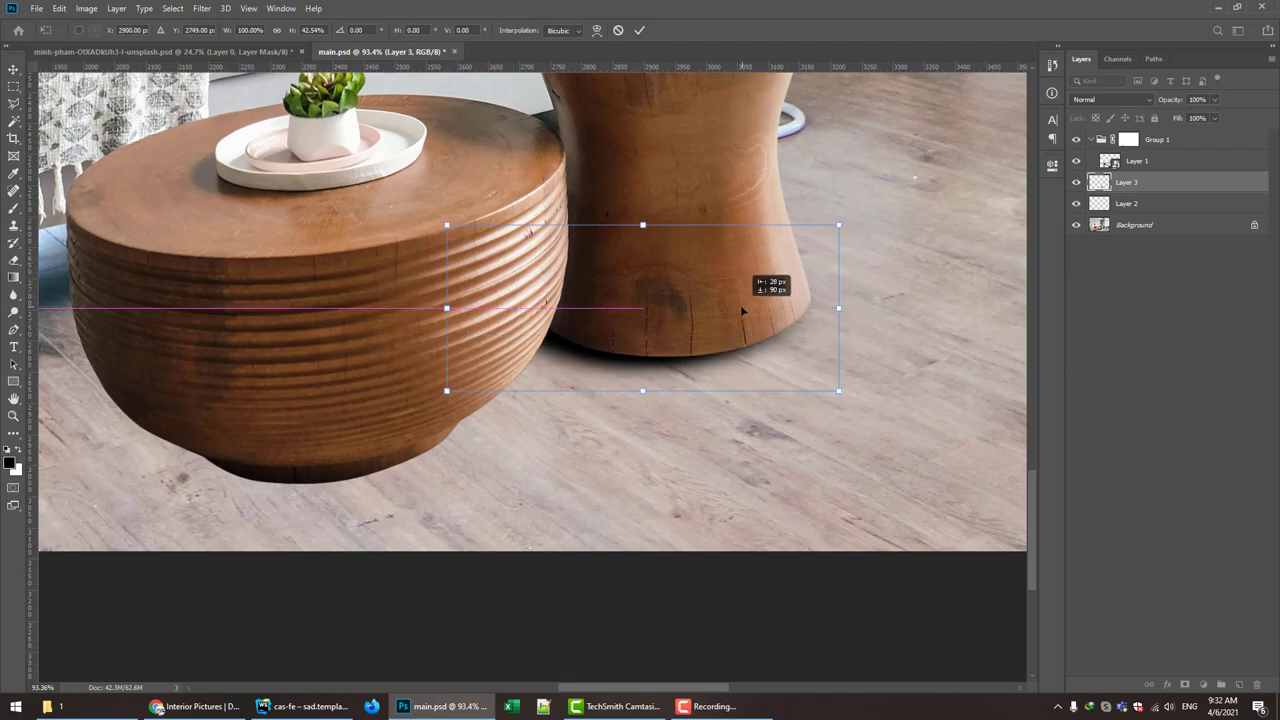
left_click(252, 51)
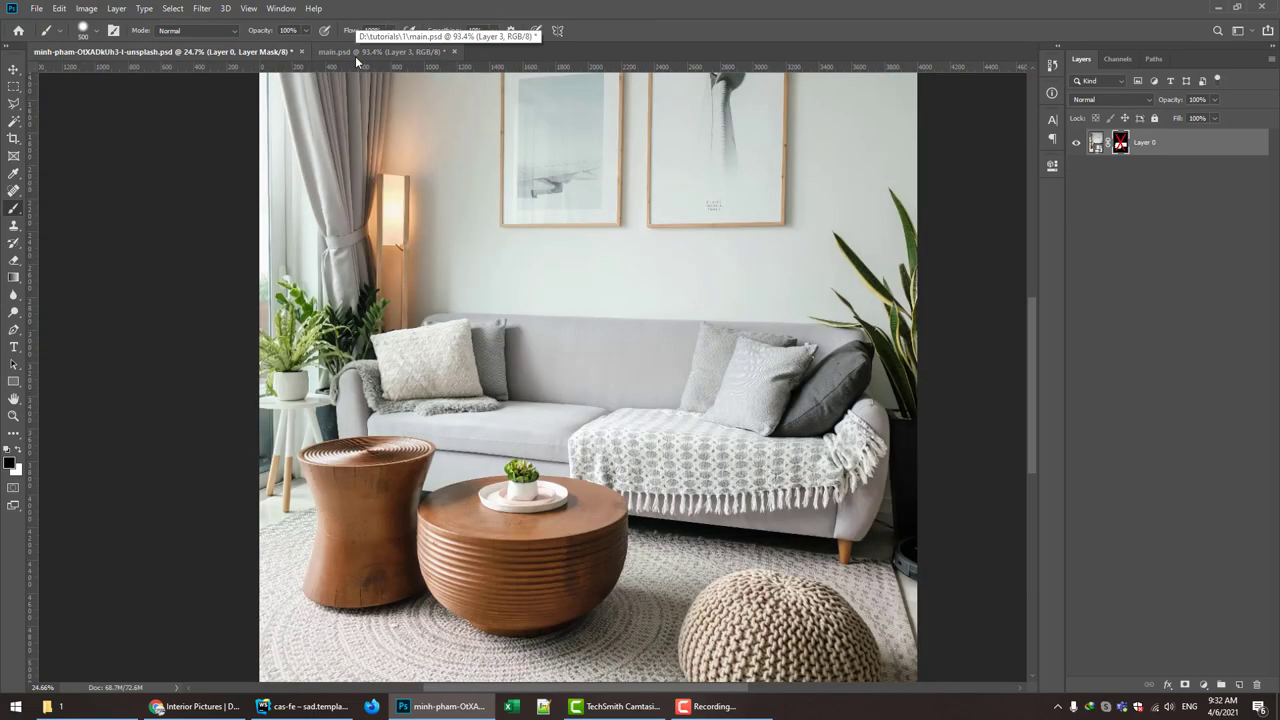
left_click(358, 51)
key("ctrl+z")
key("ctrl+z")
left_click_drag(664, 447, 654, 396)
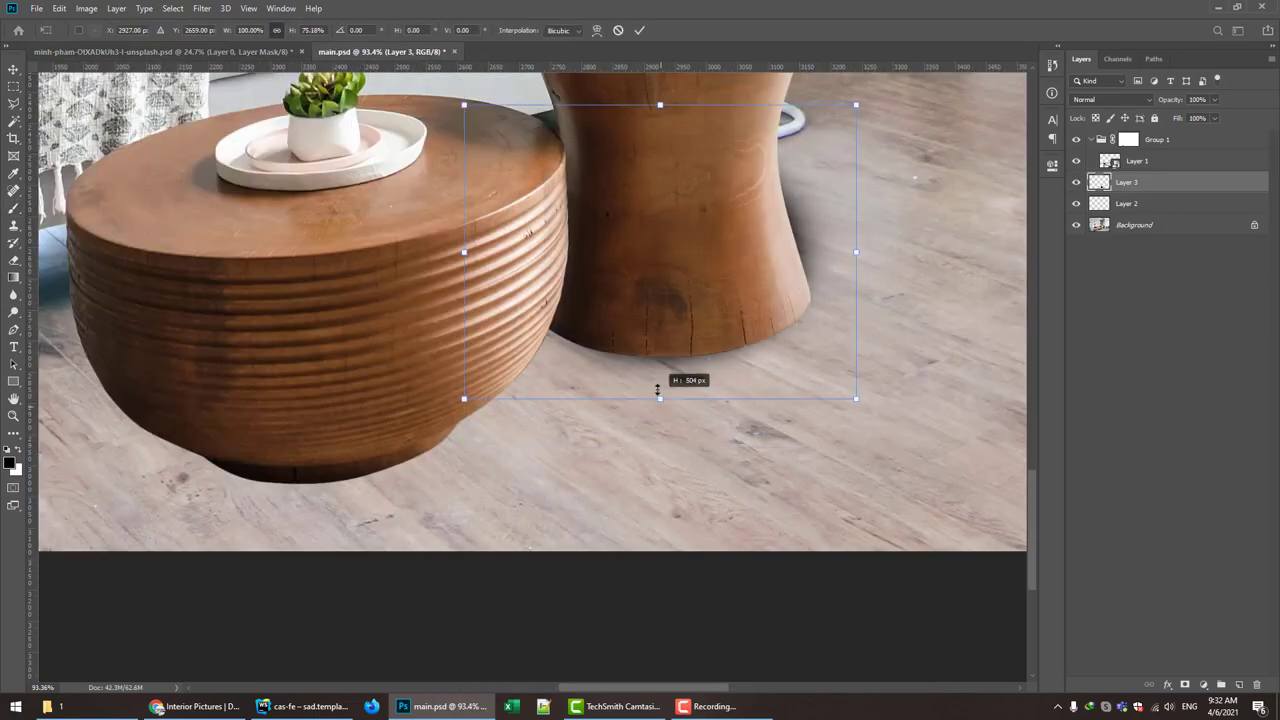
left_click_drag(708, 250, 685, 337)
left_click_drag(654, 430, 643, 382)
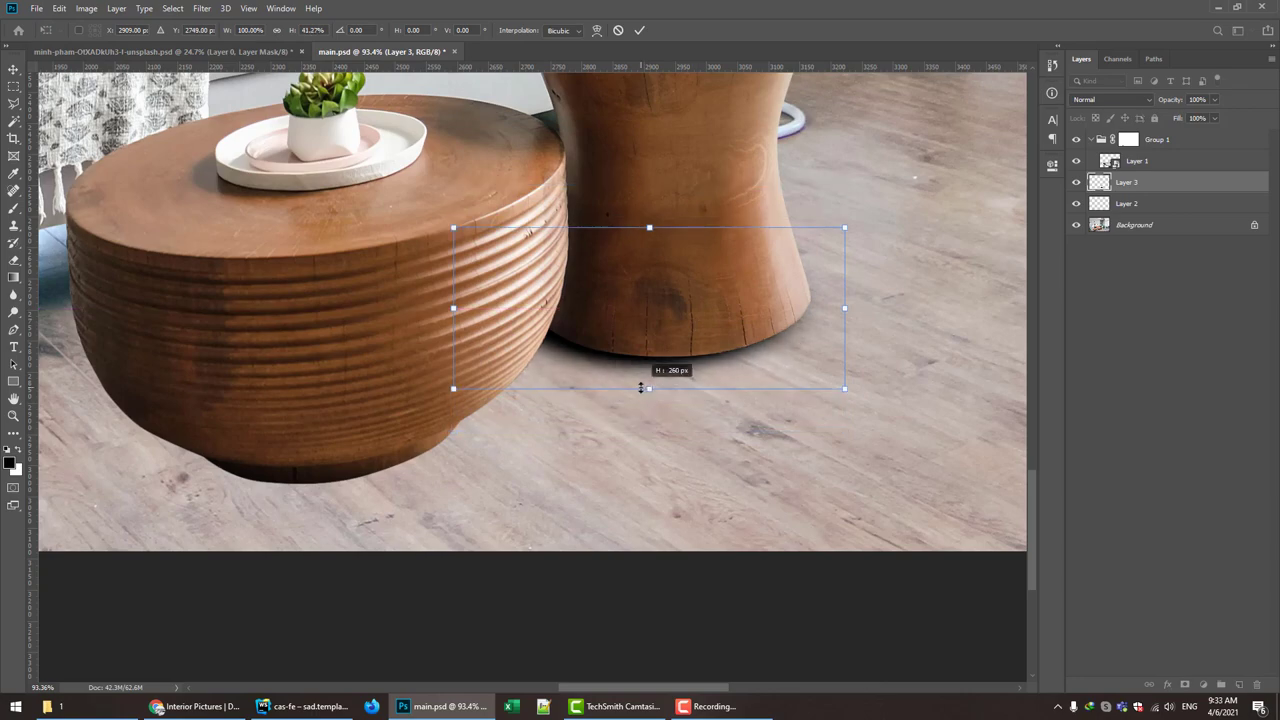
left_click_drag(674, 305, 671, 307)
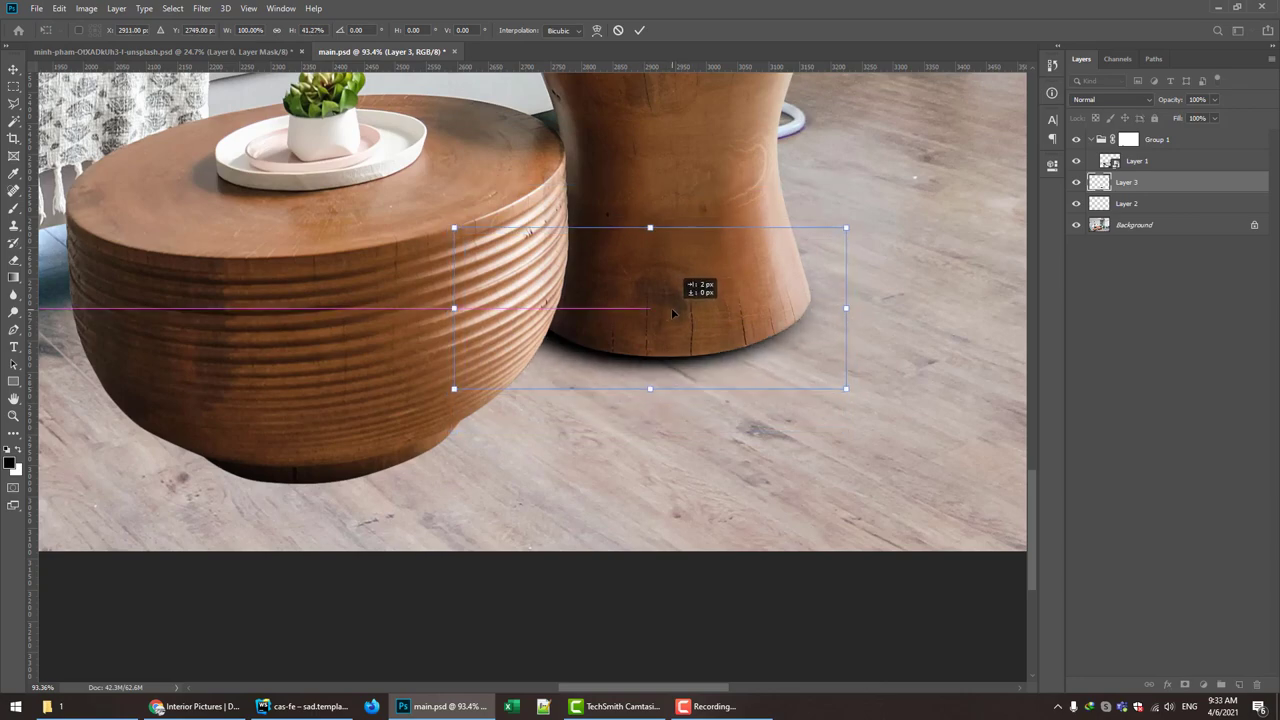
key("Return")
key("b")
- Compare with the sofa photo's table shadows and lower the shadow layer opacity to 79%
scroll(624, 310, "down", 3, "alt")
left_click(160, 51)
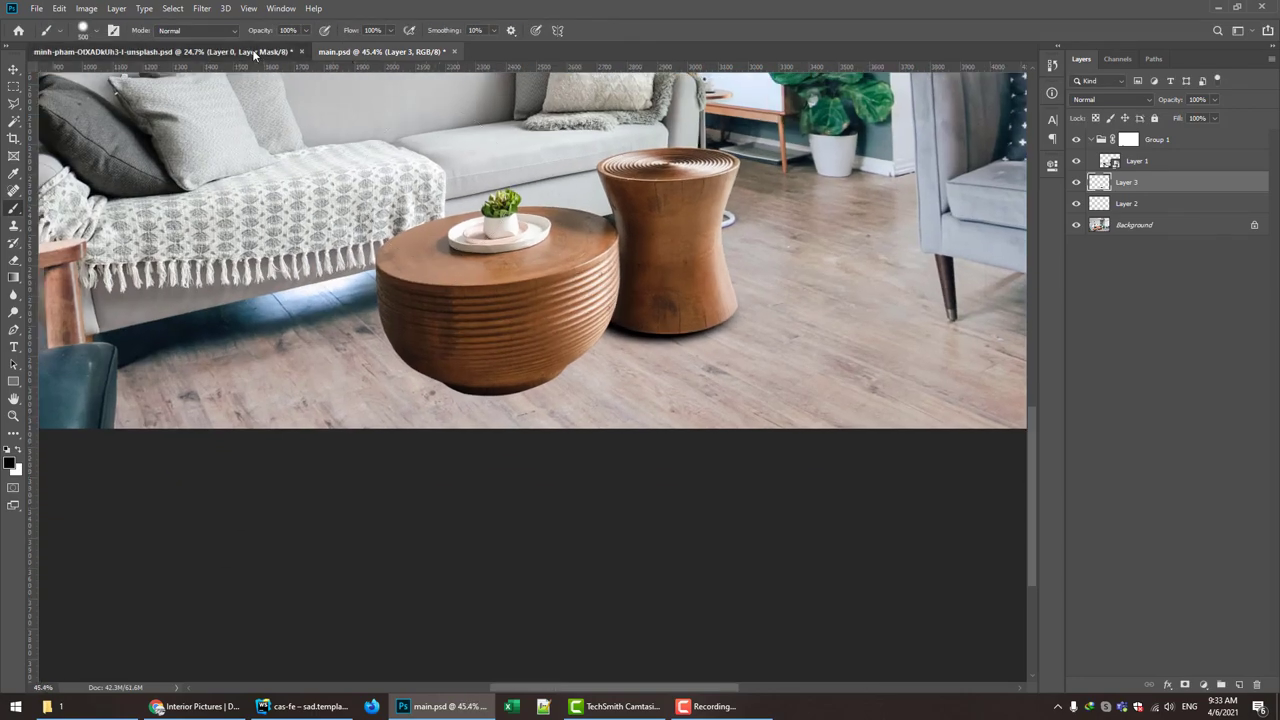
scroll(443, 408, "up", 2, "alt")
scroll(530, 349, "up", 2, "alt")
scroll(530, 349, "down", 2, "alt")
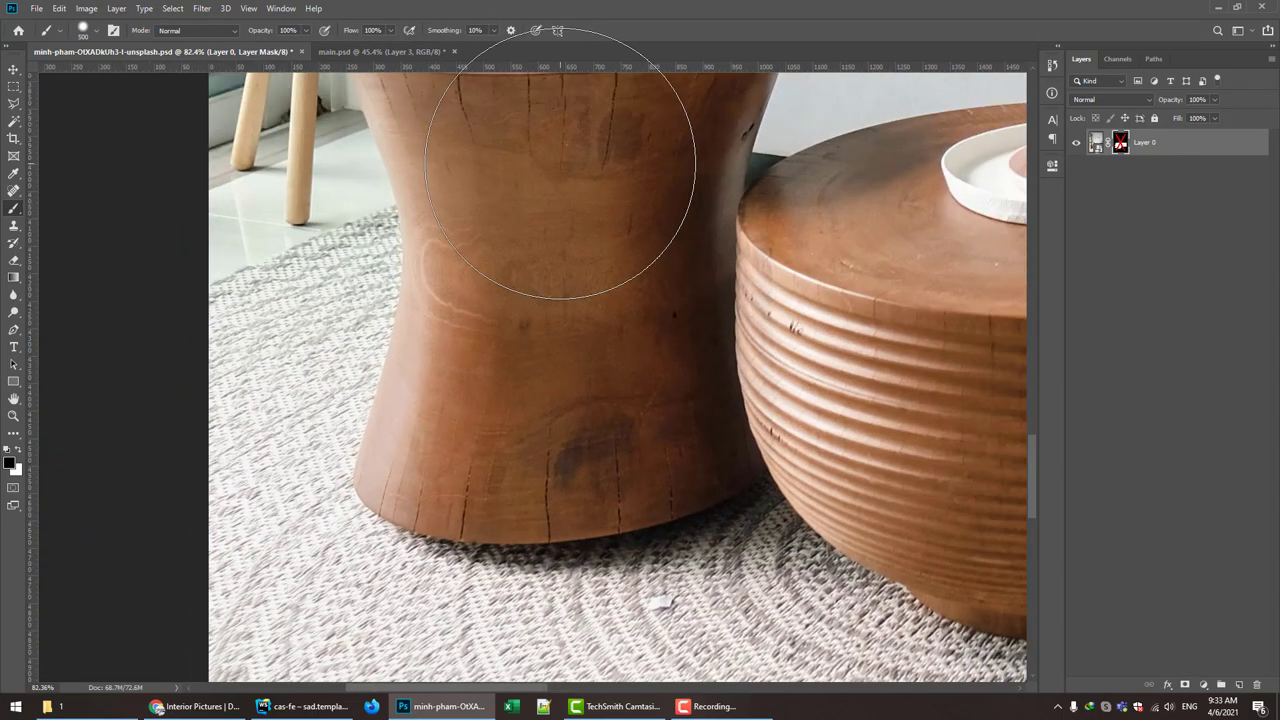
left_click(428, 51)
scroll(792, 345, "up", 4, "alt")
key("v")
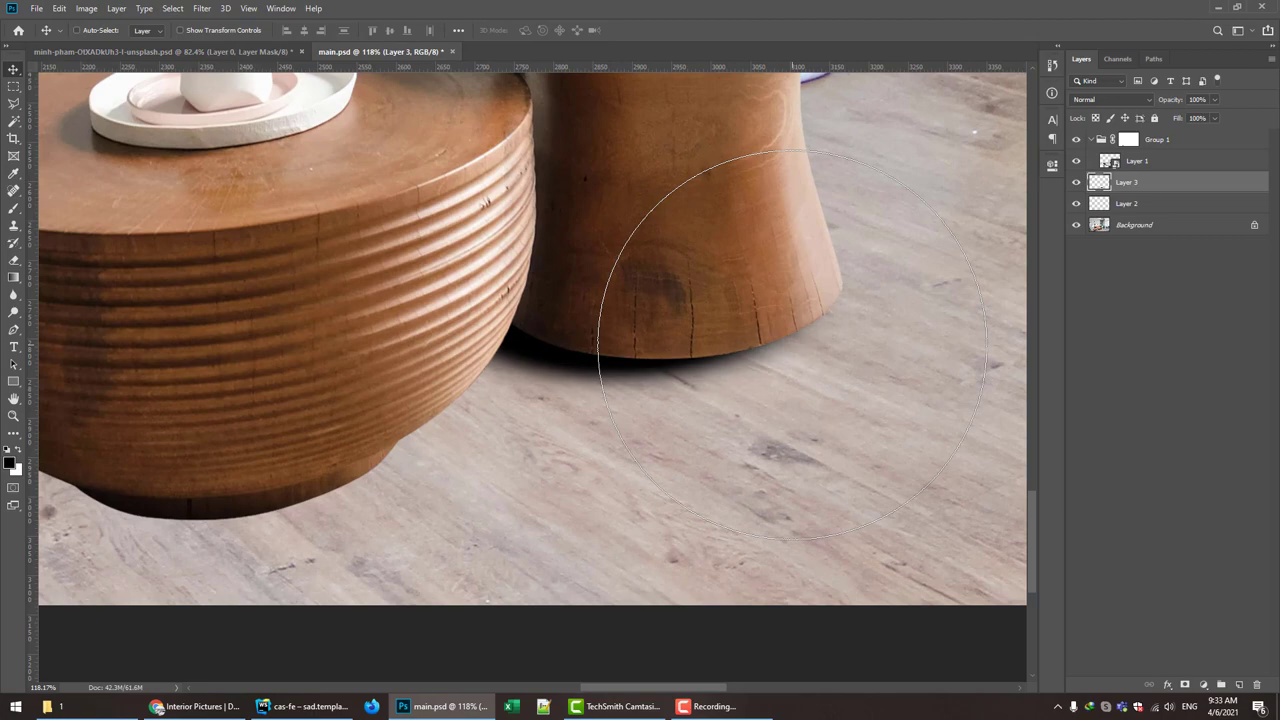
scroll(792, 345, "down", 4, "alt")
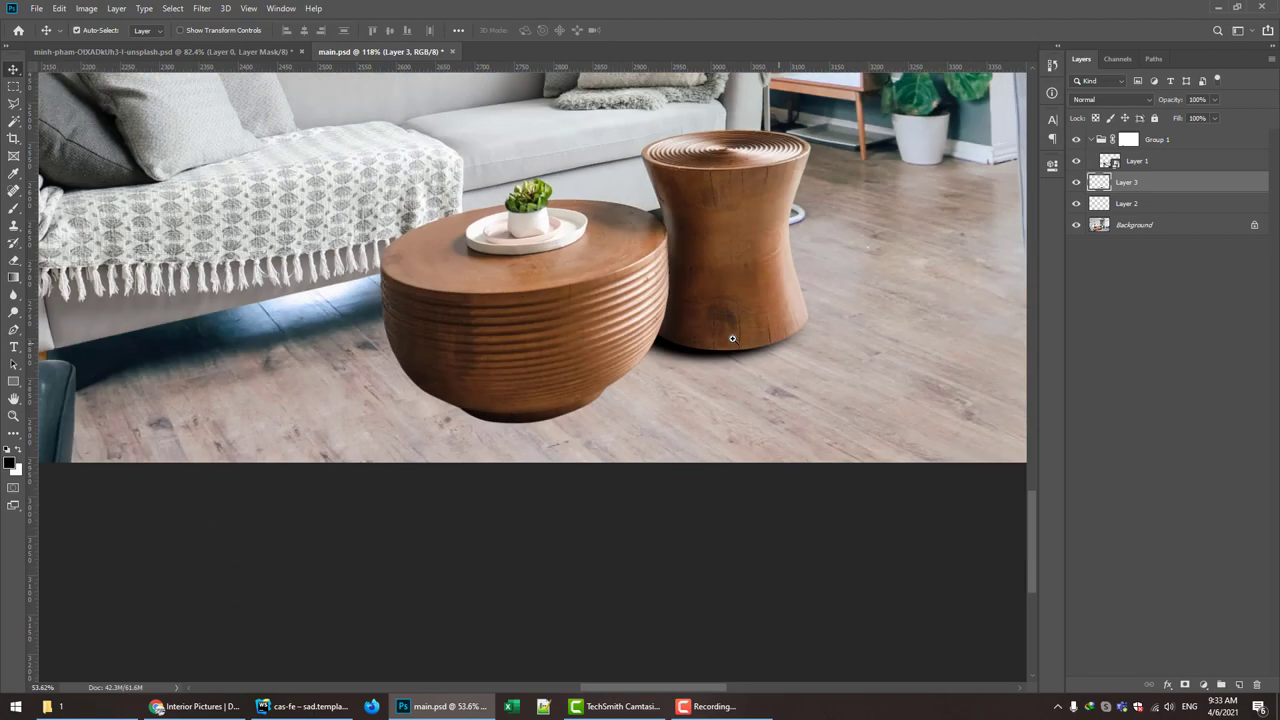
scroll(792, 345, "up", 1, "alt")
left_click_drag(1180, 103, 1163, 103)
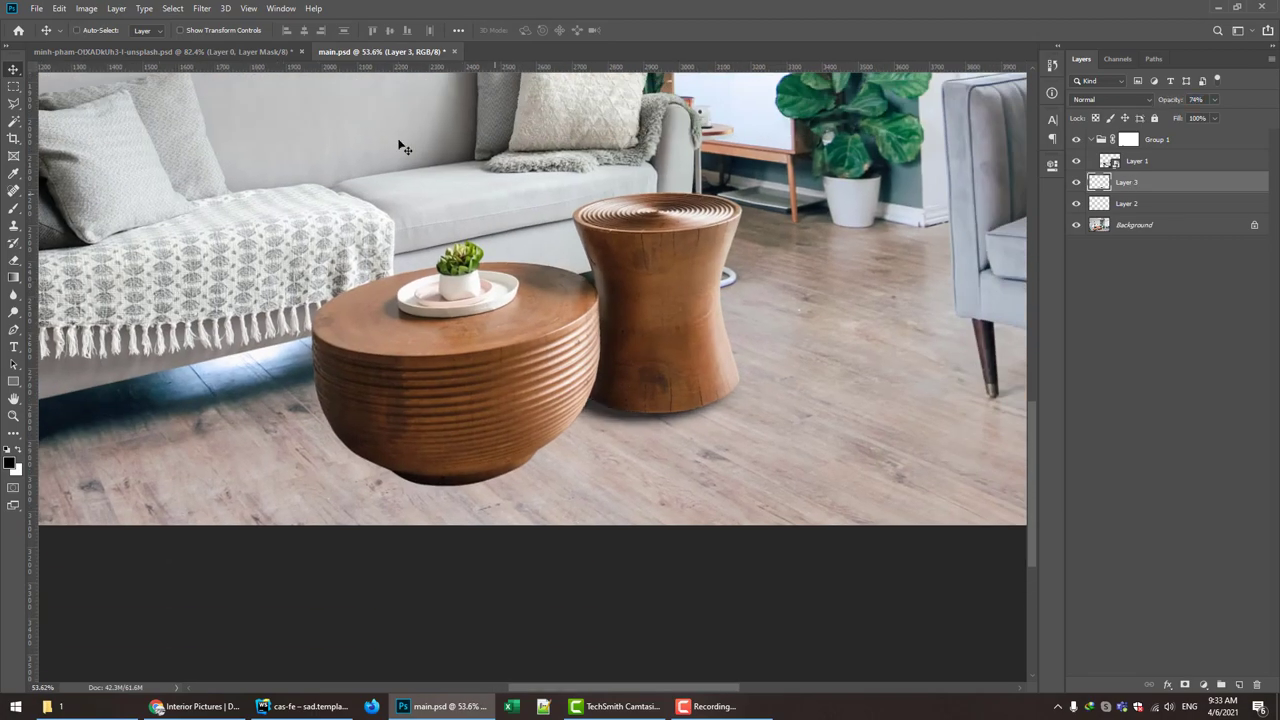
- On a new Layer 4, paint a faint 13%-opacity contact shadow under the tall table's base
left_click(240, 51)
left_click(400, 51)
scroll(623, 415, "up", 2)
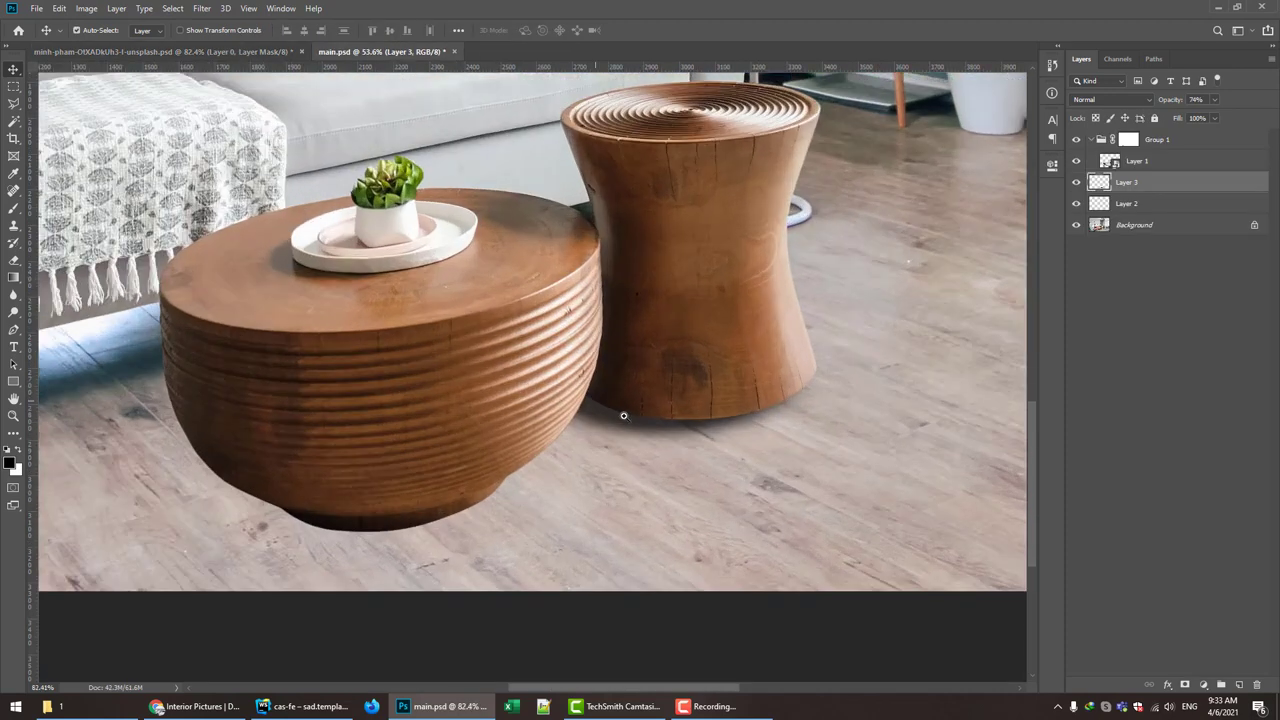
key("ctrl+shift+alt+n")
key("s")
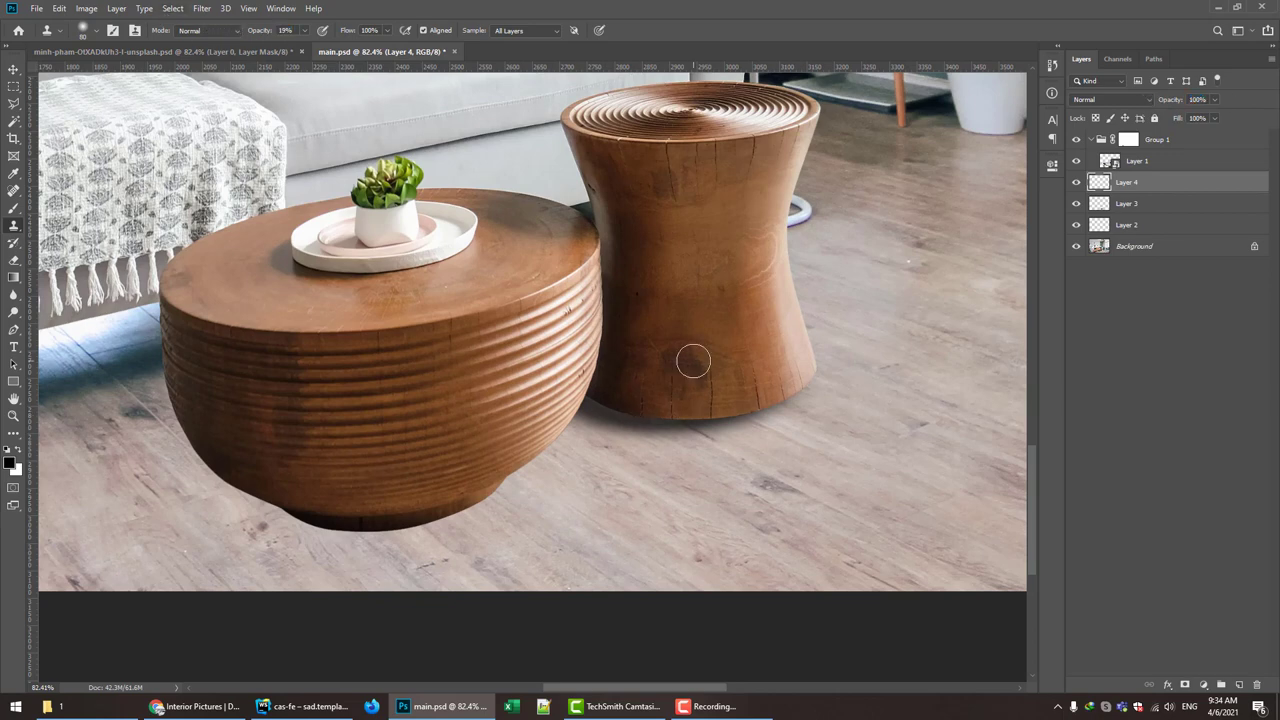
key("b")
left_click_drag(268, 35, 212, 36)
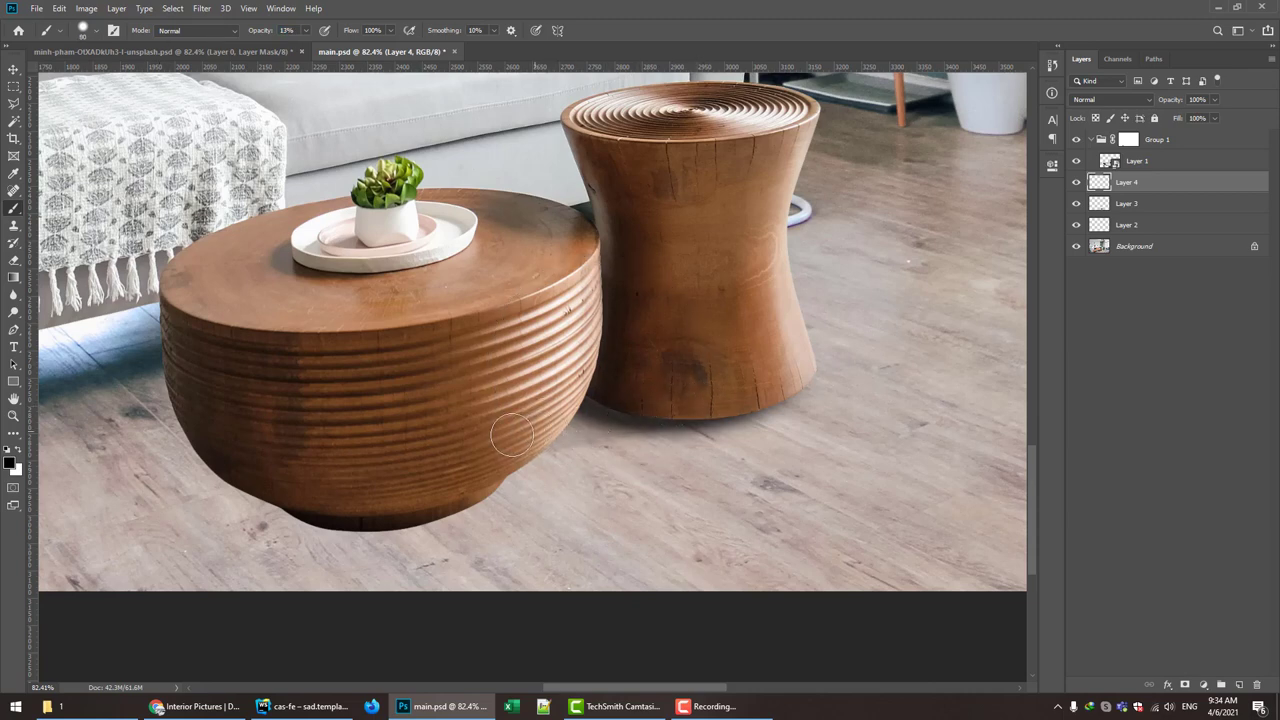
right_click(663, 329)
key("Return")
left_click_drag(619, 418, 575, 431)
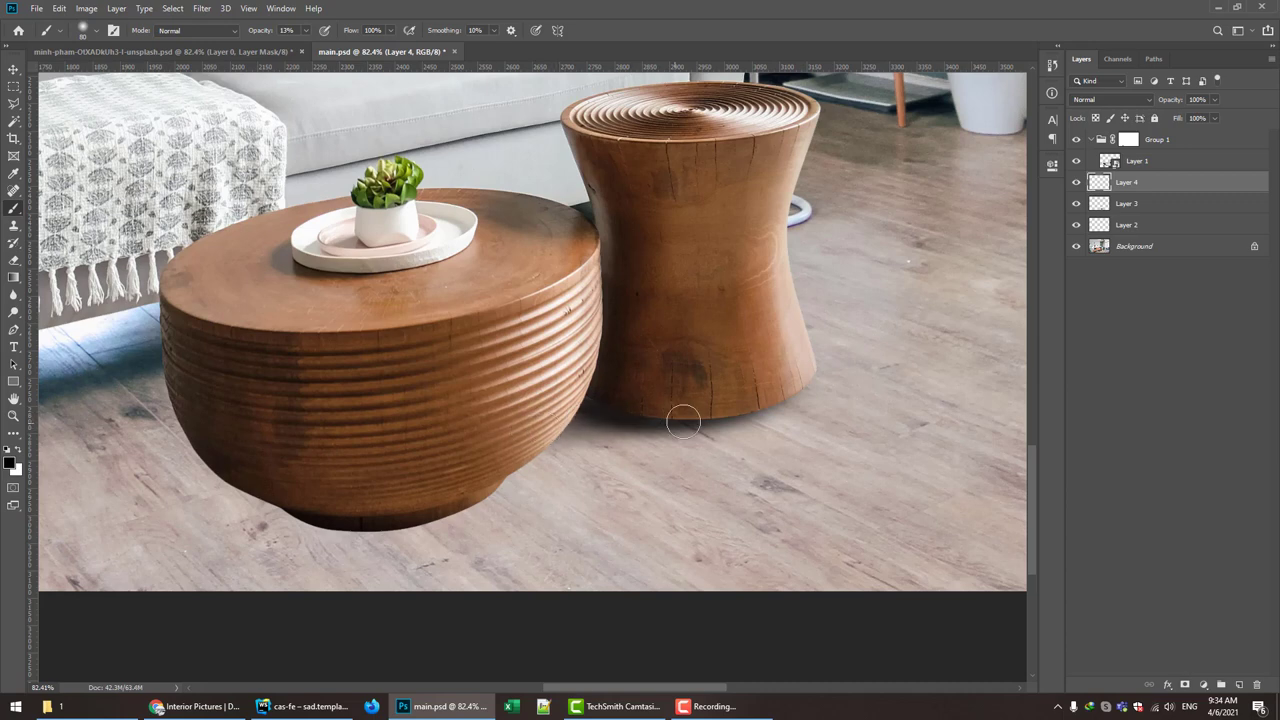
- Add a layer mask to the first shadow layer, Layer 3
key("alt+bracketleft")
key("e")
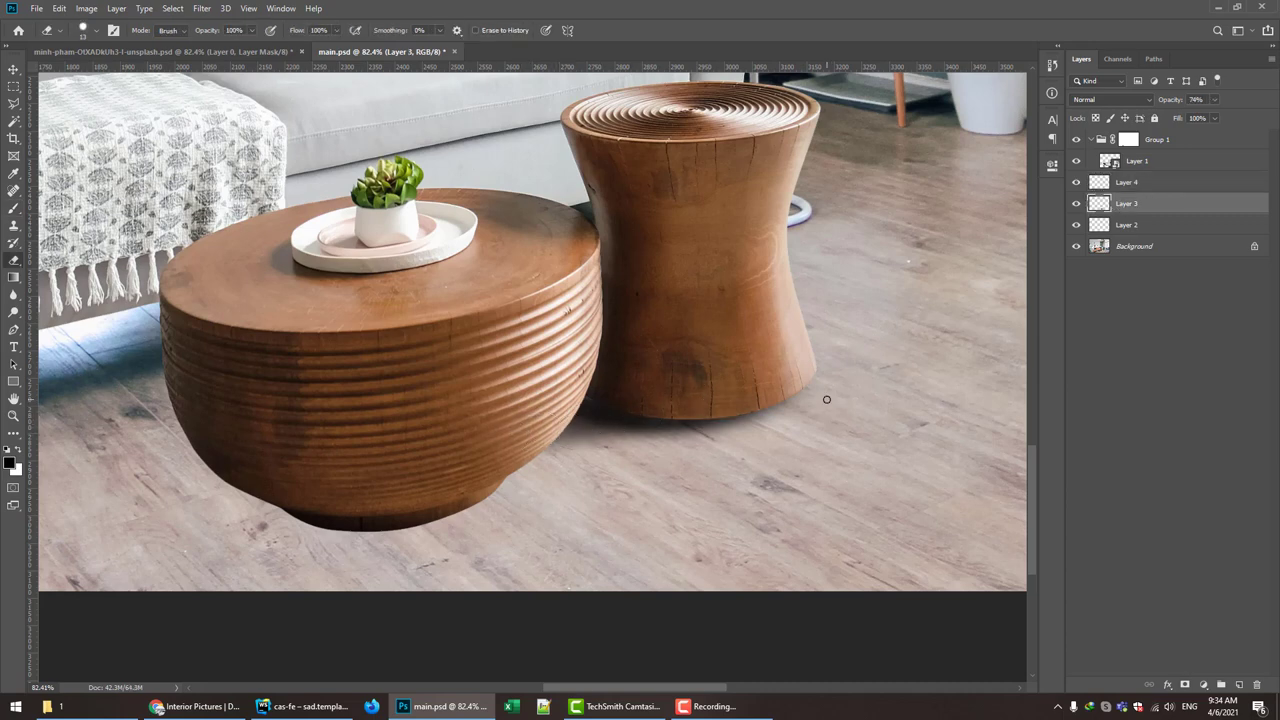
left_click(1185, 684)
key("b")
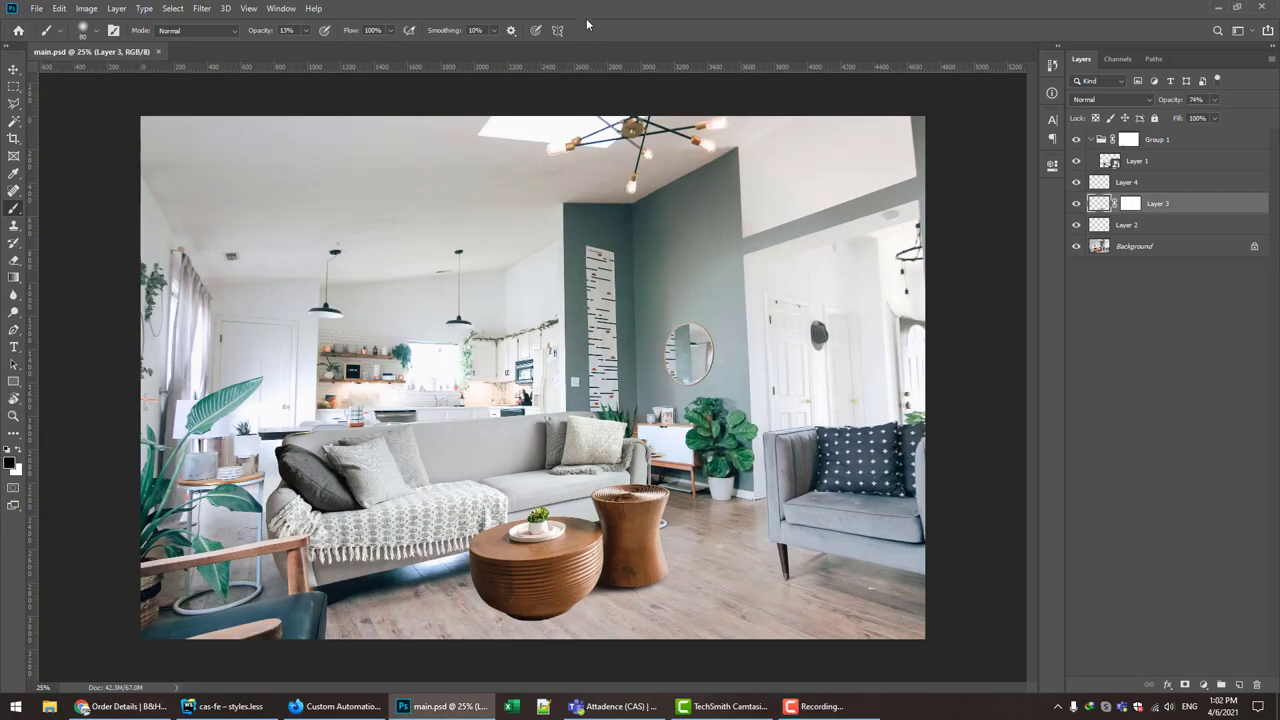
- Reopen the sofa photo's .psd file alongside main.psd
left_click(36, 8)
left_click(60, 31)
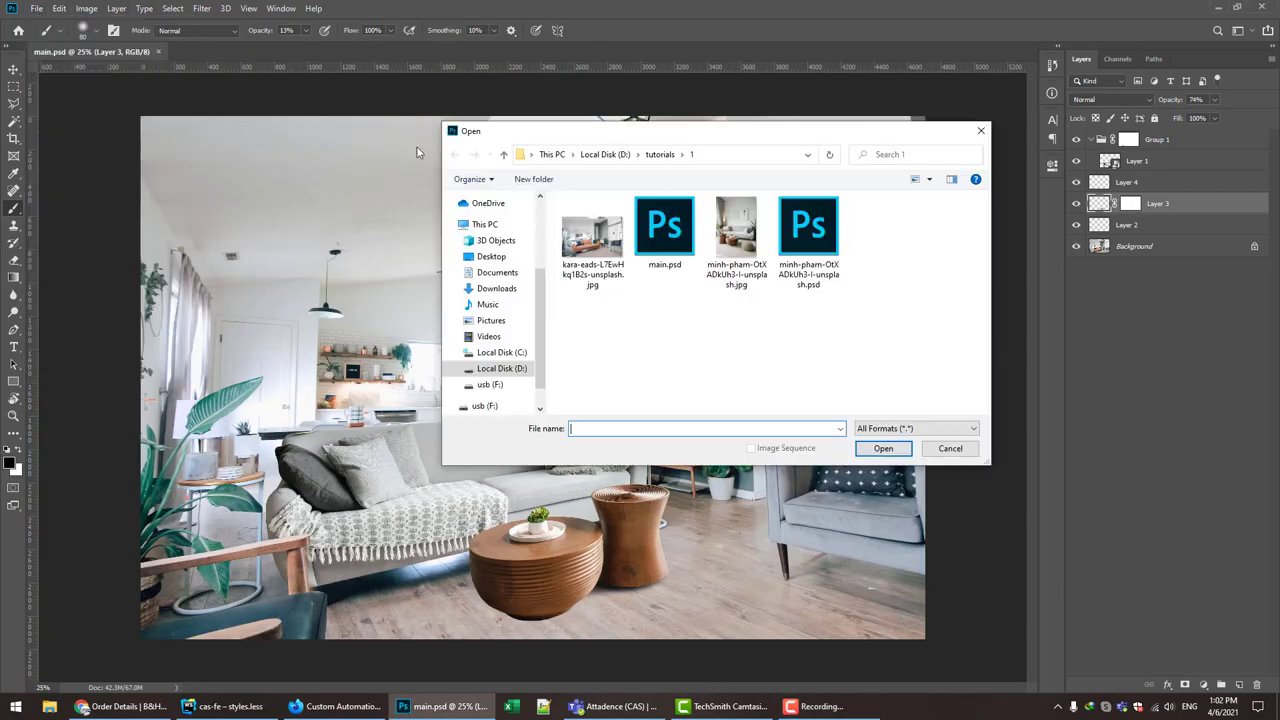
double_click(808, 226)
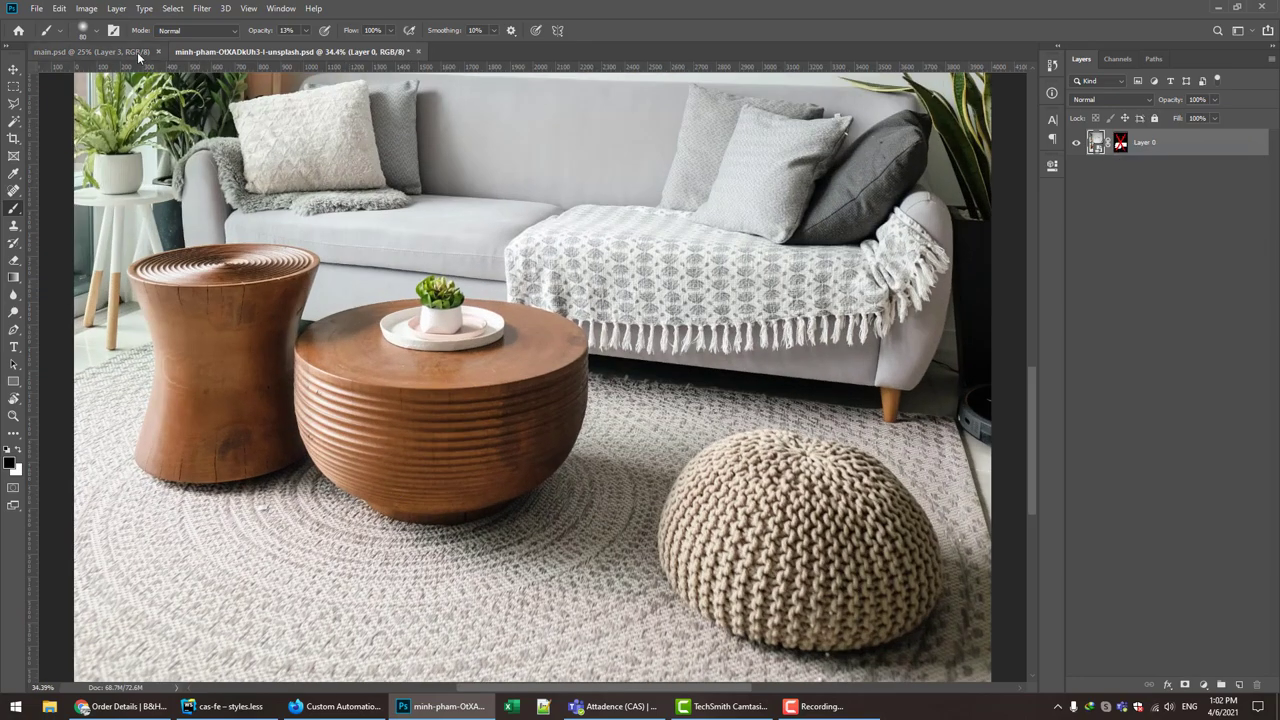
left_click(137, 52)
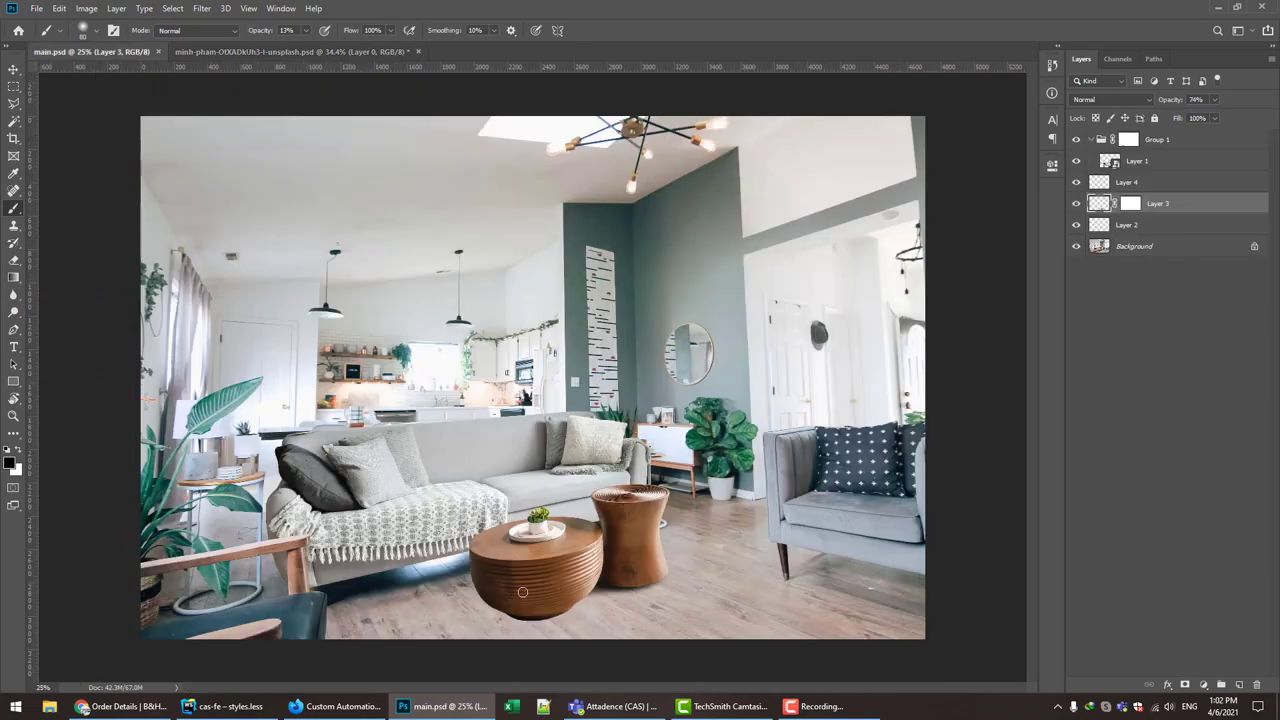
- Rename Layer 3 to 'dark shadow'
scroll(598, 645, "up", 3)
scroll(598, 645, "down", 3)
left_click(1075, 182)
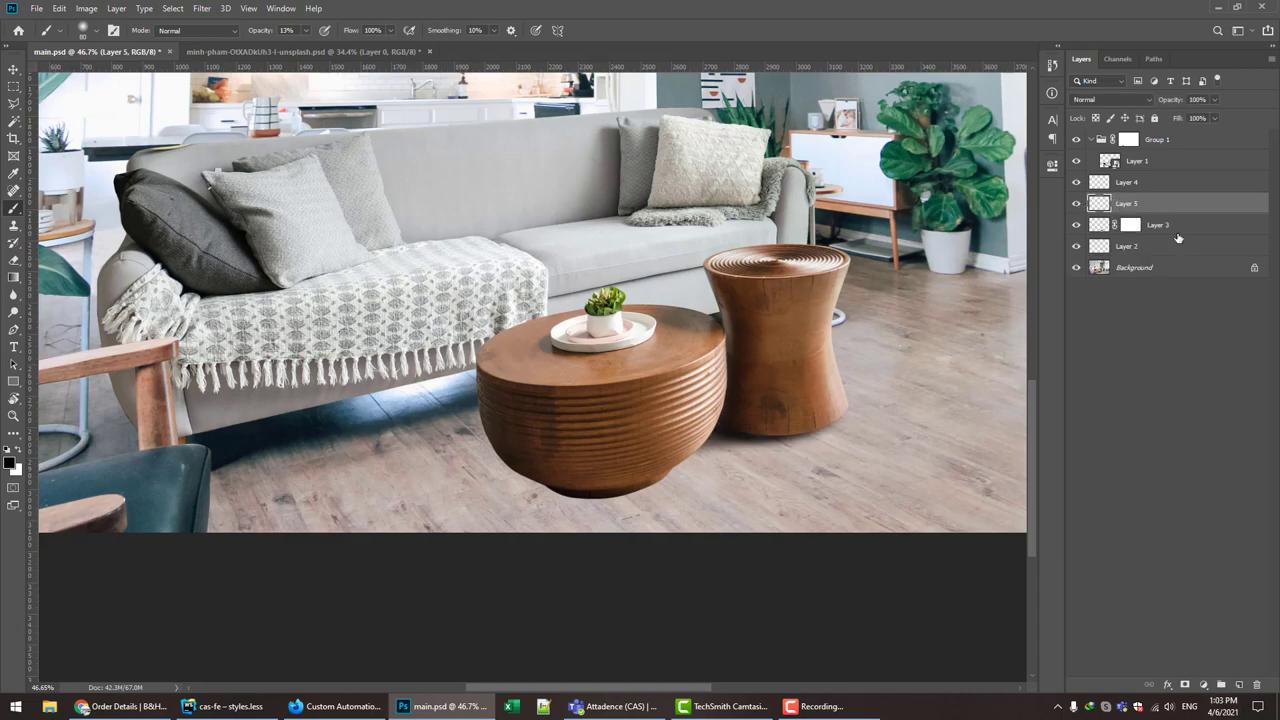
key("super")
key("super")
double_click(1157, 204)
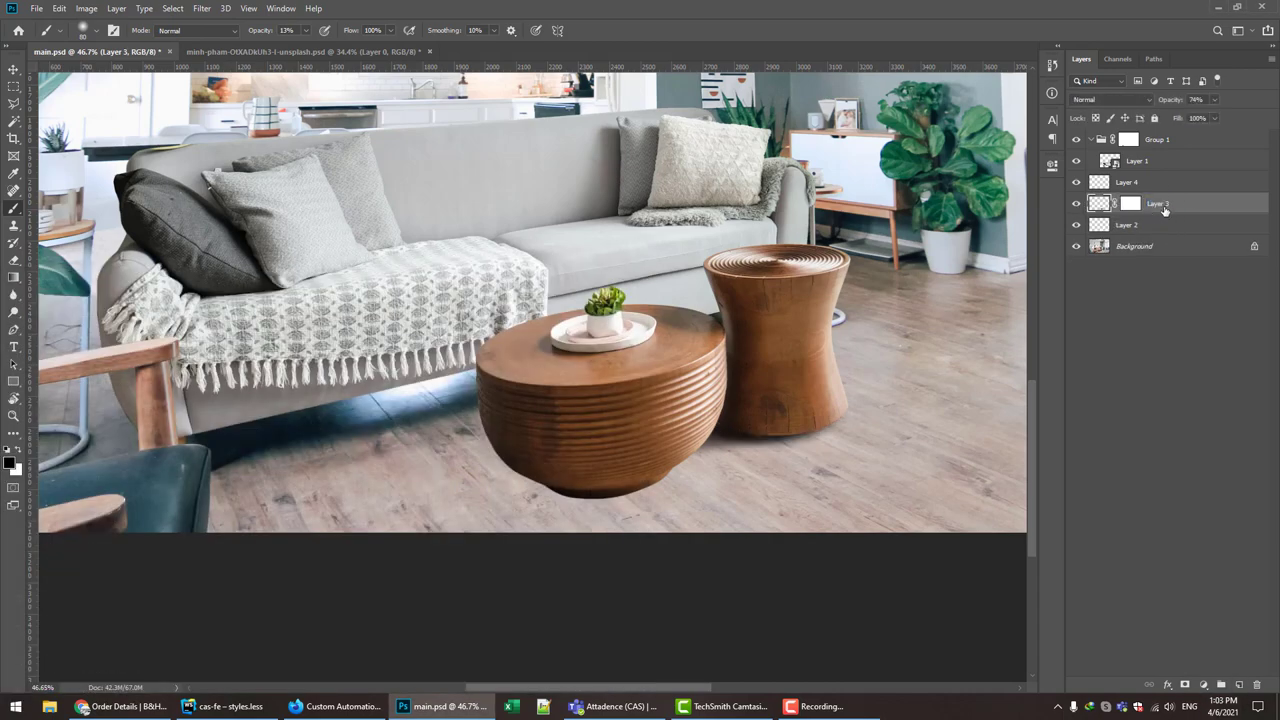
type("dark shadow")
key("Return")
- Rename Layer 4 'light shadow' and group both shadow layers as 'right wood box shadow'
double_click(1128, 183)
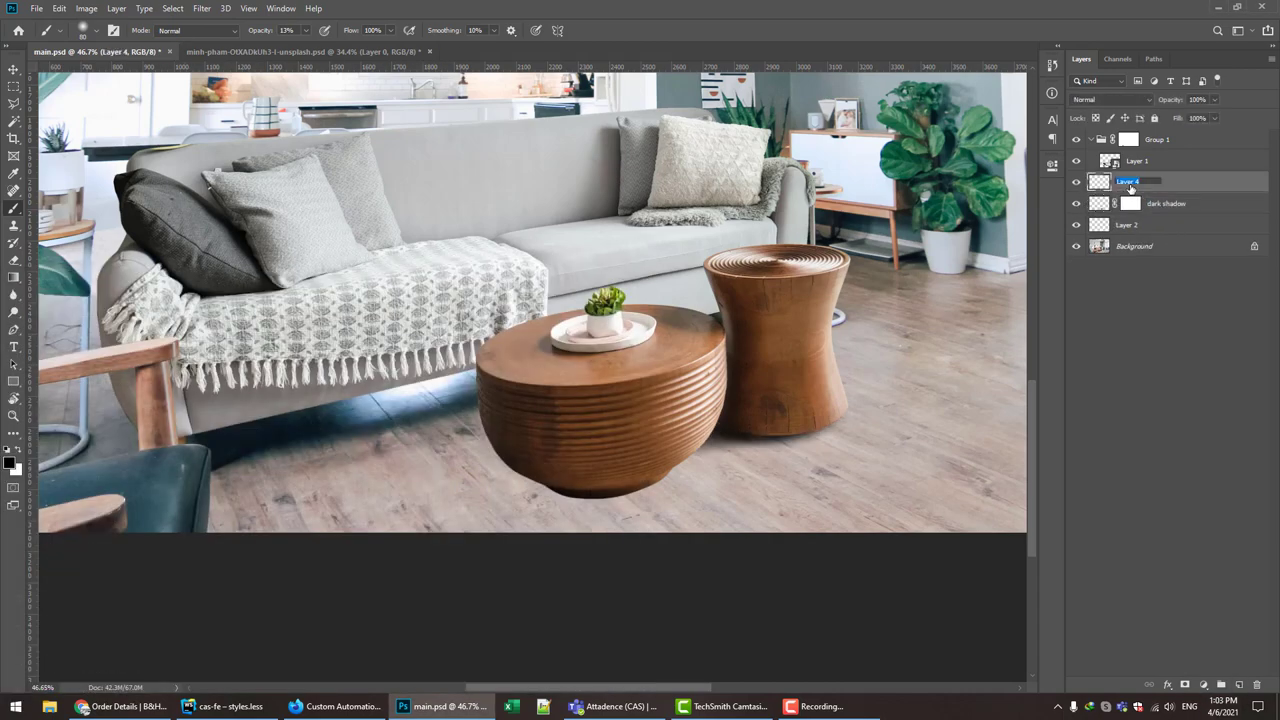
type("light shadow")
key("Return")
left_click(1165, 204, "shift")
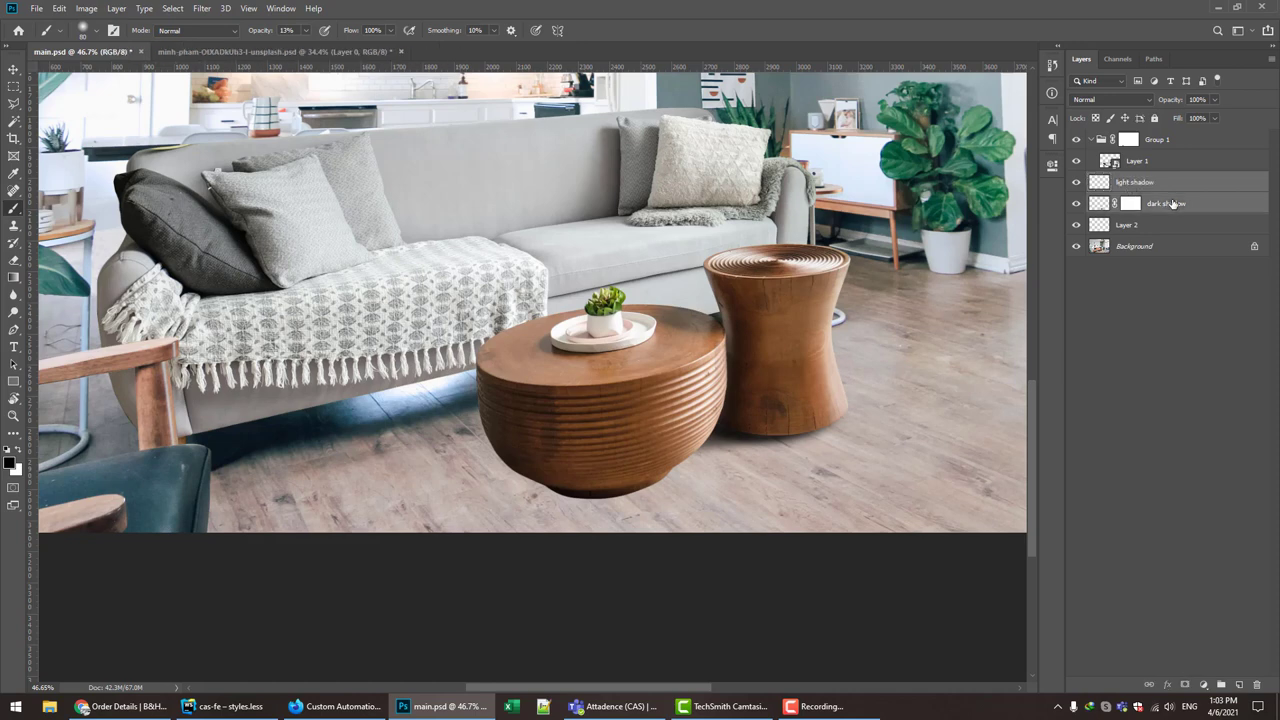
key("ctrl+g")
double_click(1127, 180)
type("right wood box")
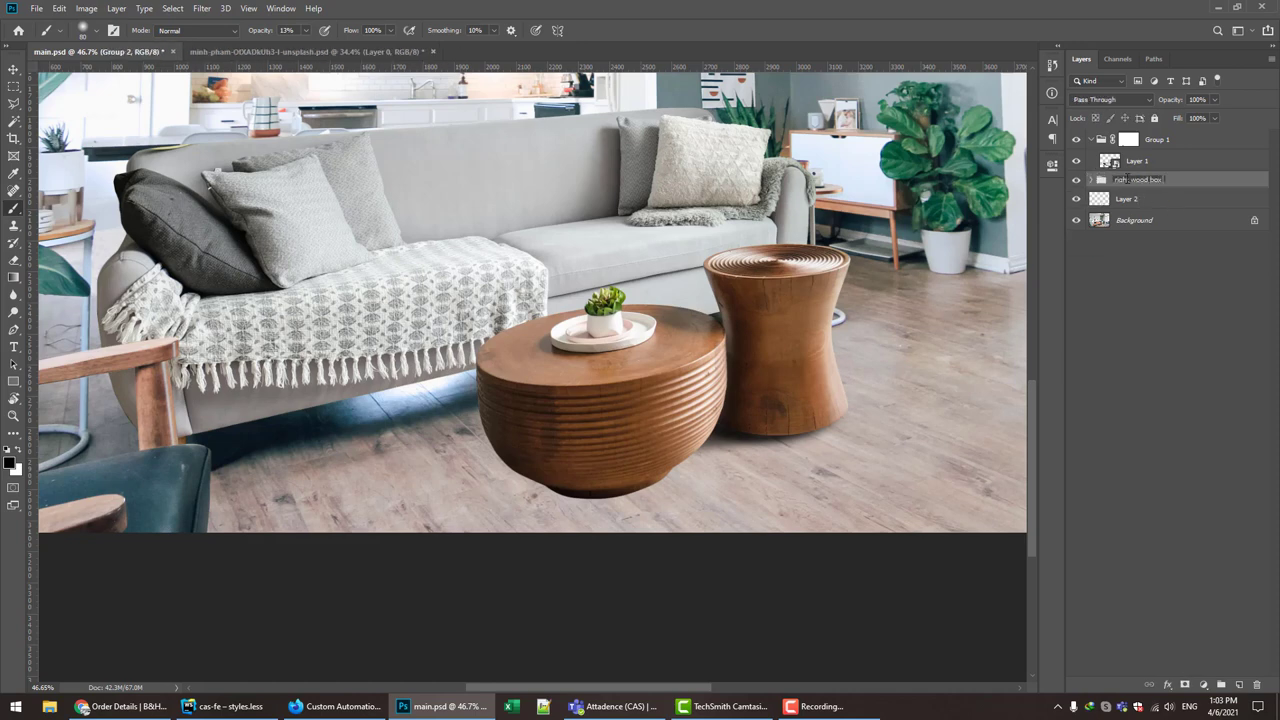
type("shadow")
key("Return")
- Rename Layer 2 to 'mask'
left_click(1130, 199)
double_click(1137, 199)
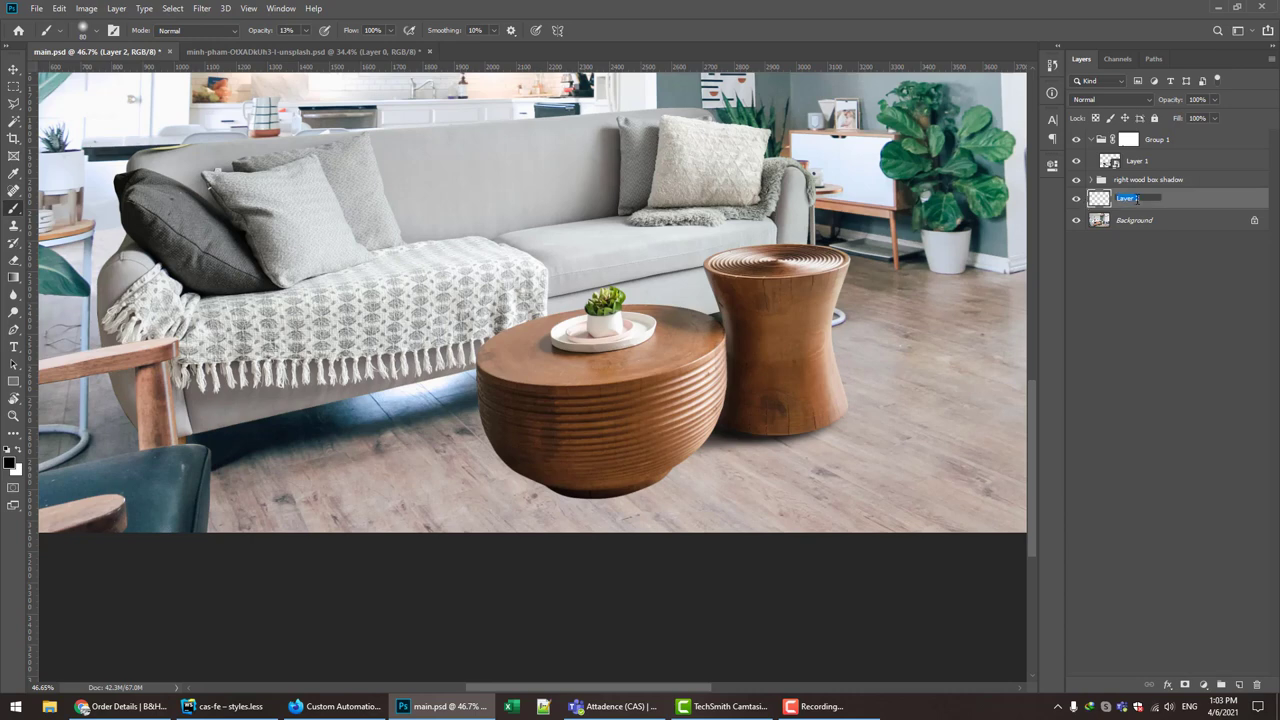
type("mask")
key("Return")
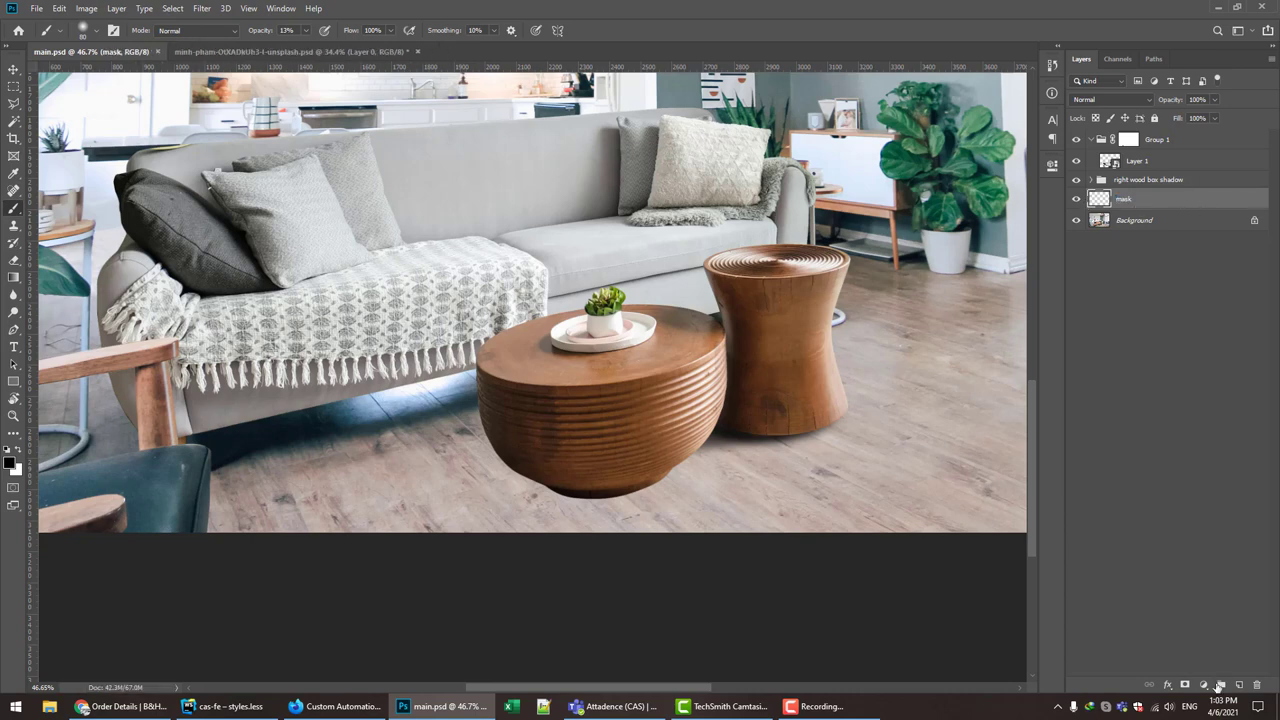
- Paint a large soft black blob on a new layer and move it to the top of the stack
left_click(1239, 685)
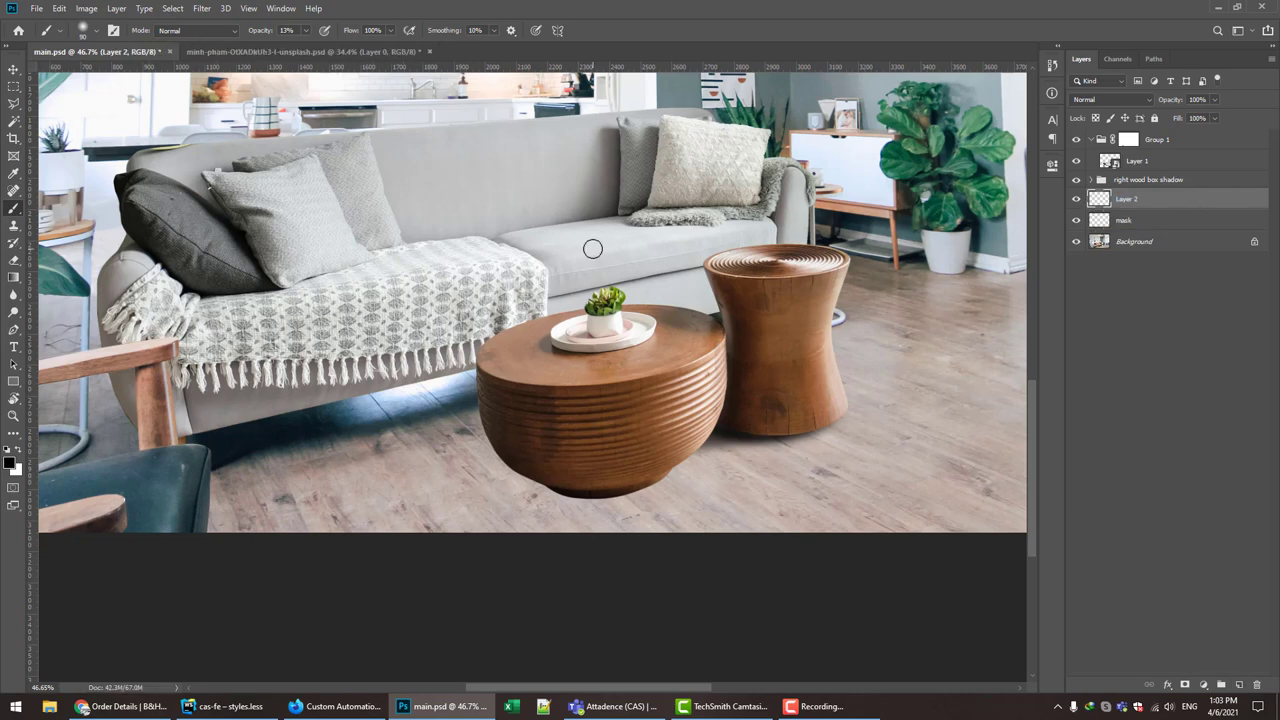
right_click(593, 248)
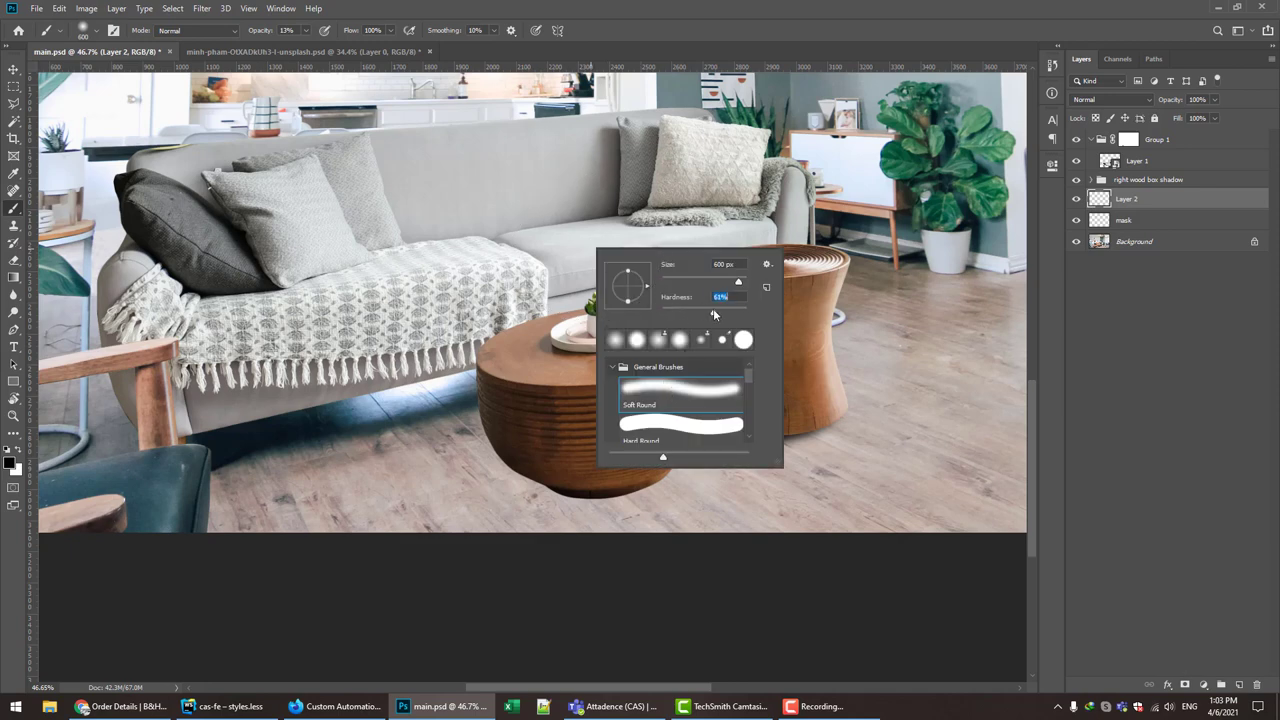
key("Return")
key("0")
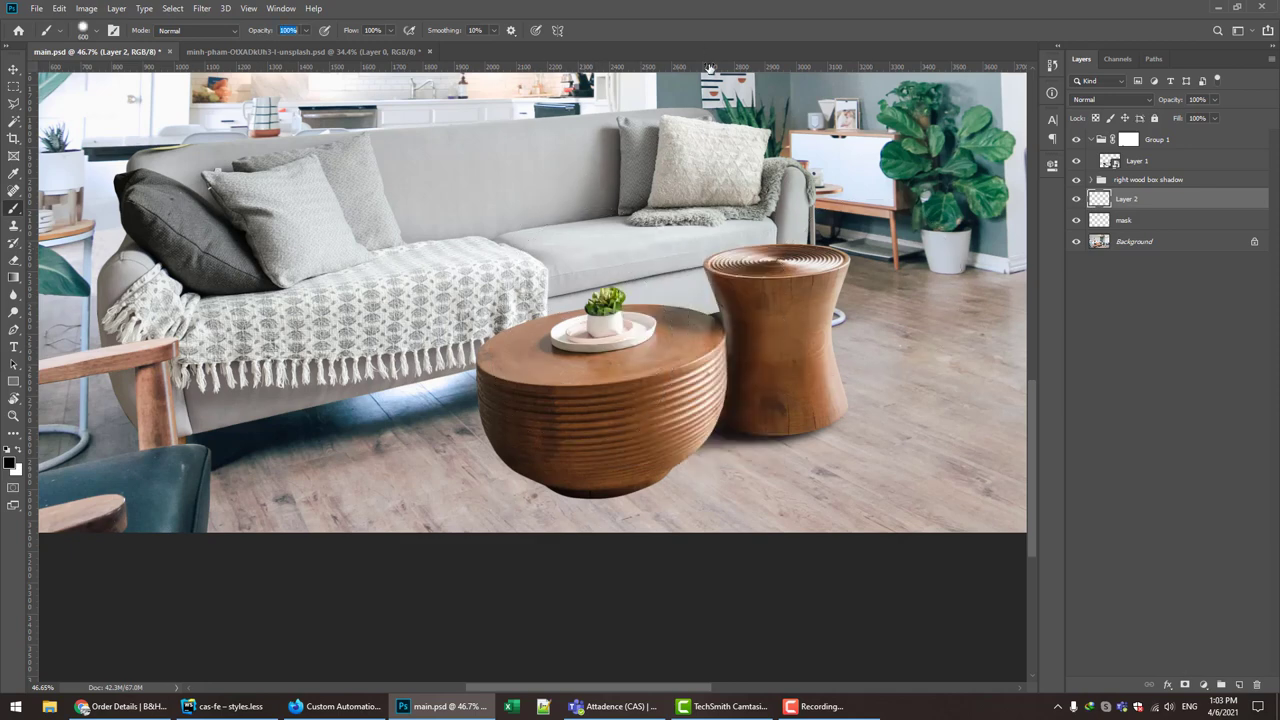
left_click_drag(1150, 180, 1148, 166)
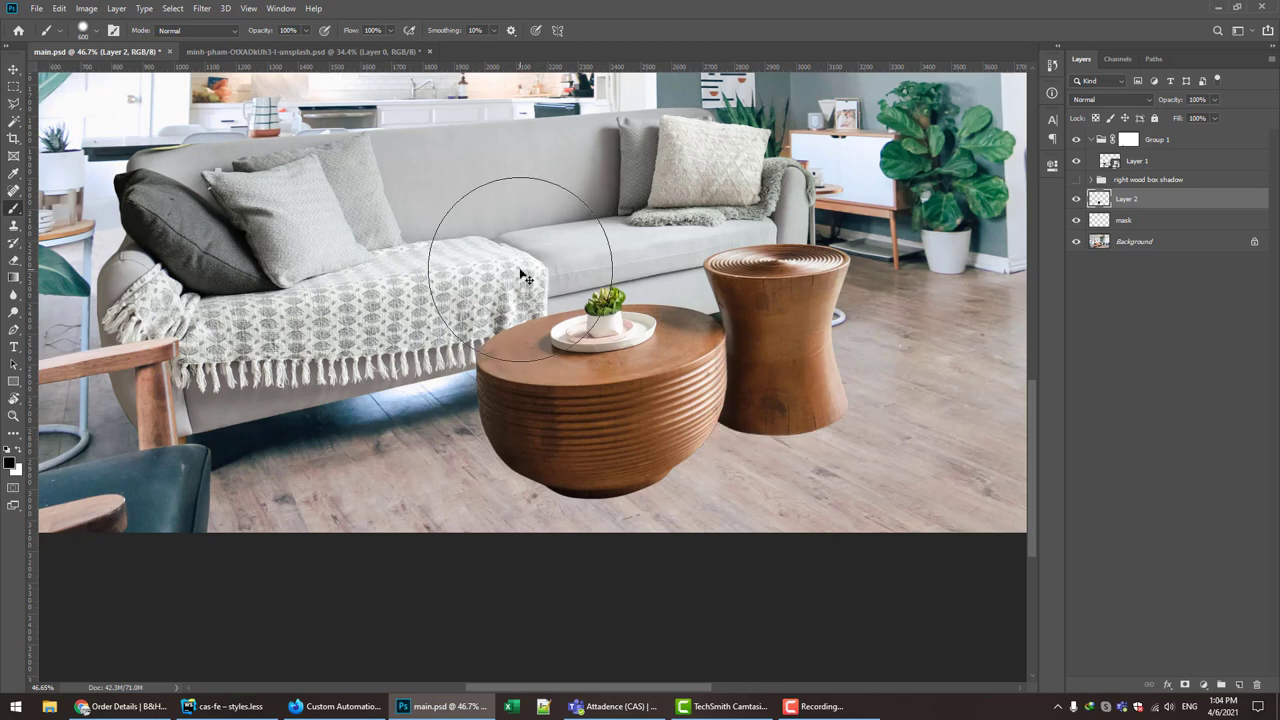
left_click_drag(1133, 197, 1140, 136)
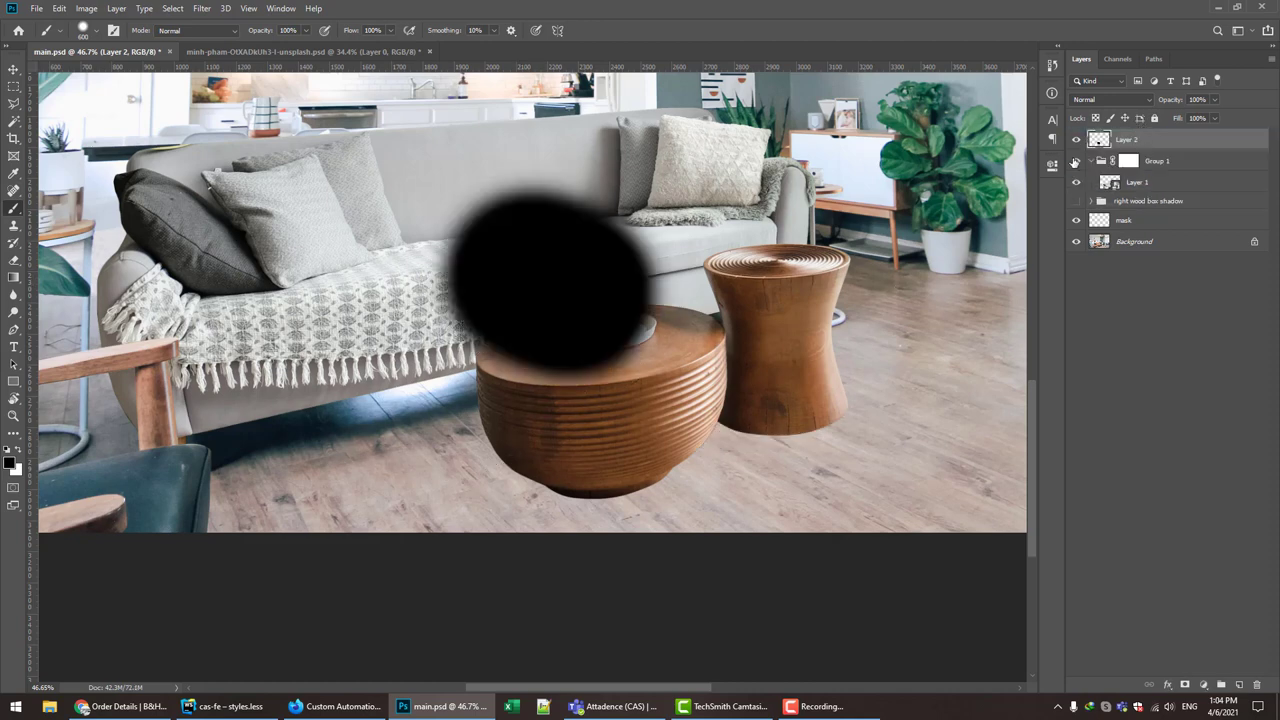
key("ctrl+z")
left_click_drag(1130, 200, 1147, 131)
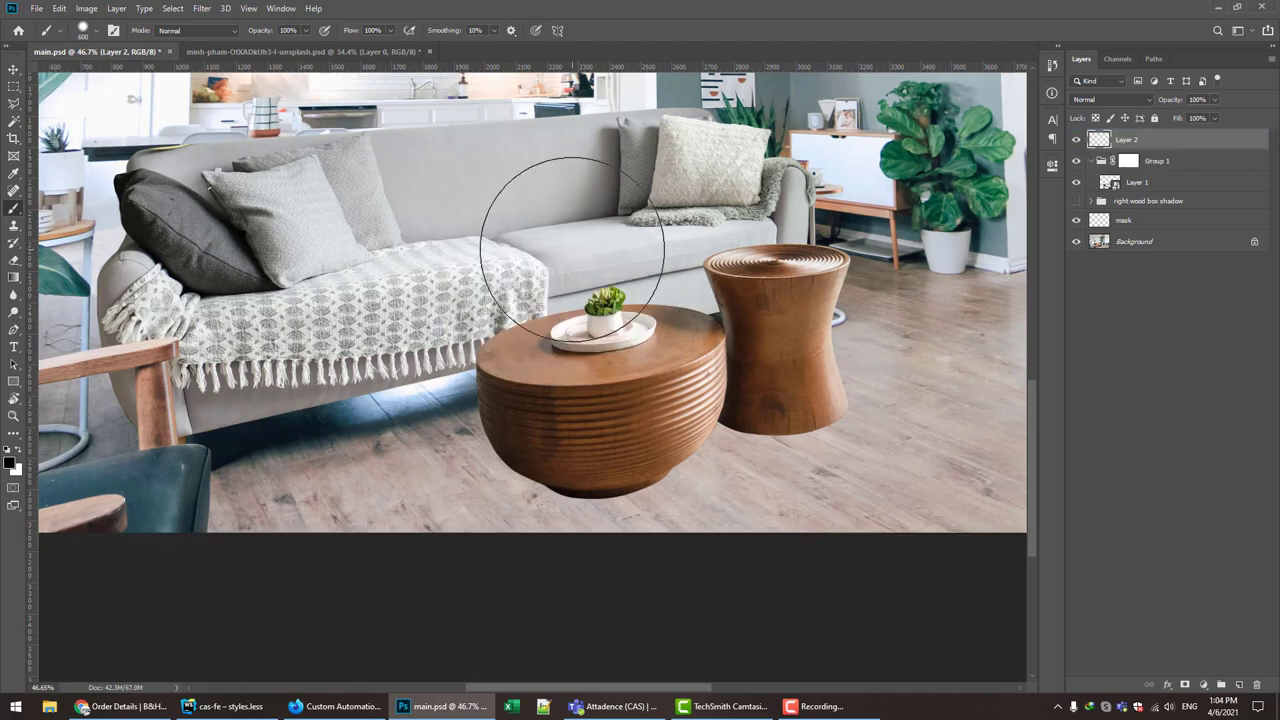
- Try squashing the black blob down onto the table, then cancel the transform
key("ctrl+t")
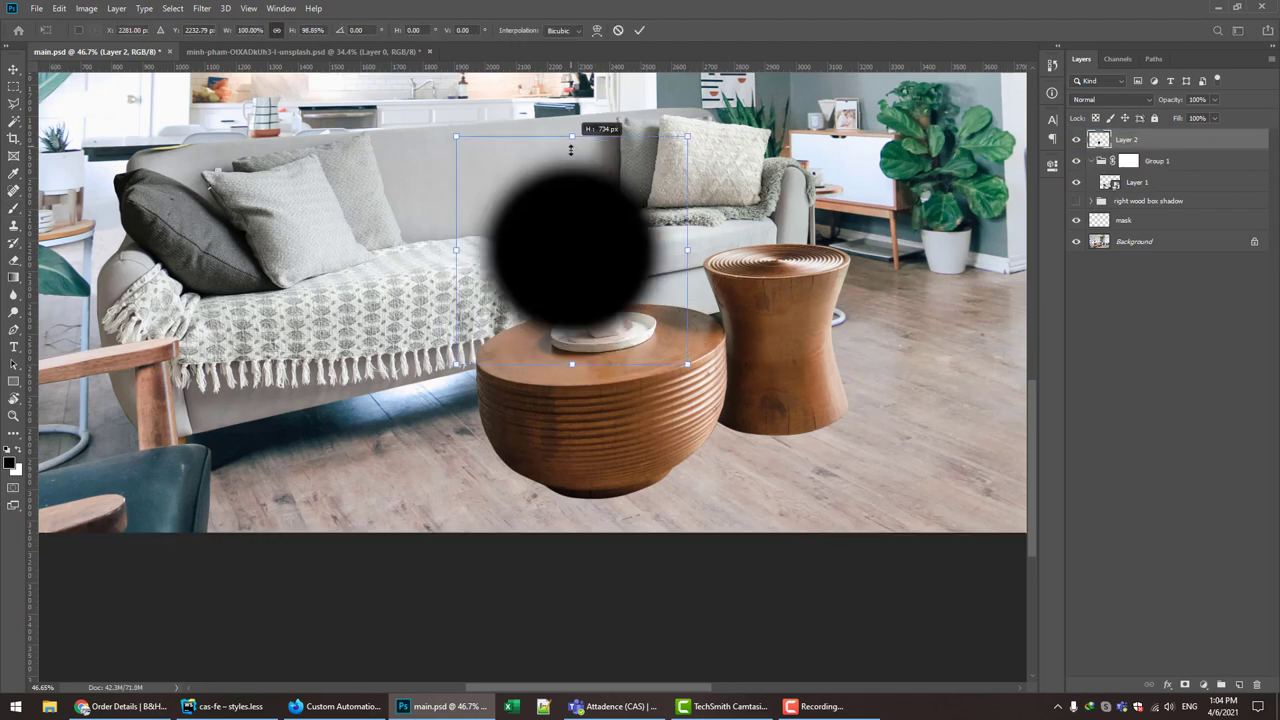
left_click_drag(573, 130, 573, 221)
left_click_drag(591, 279, 591, 452)
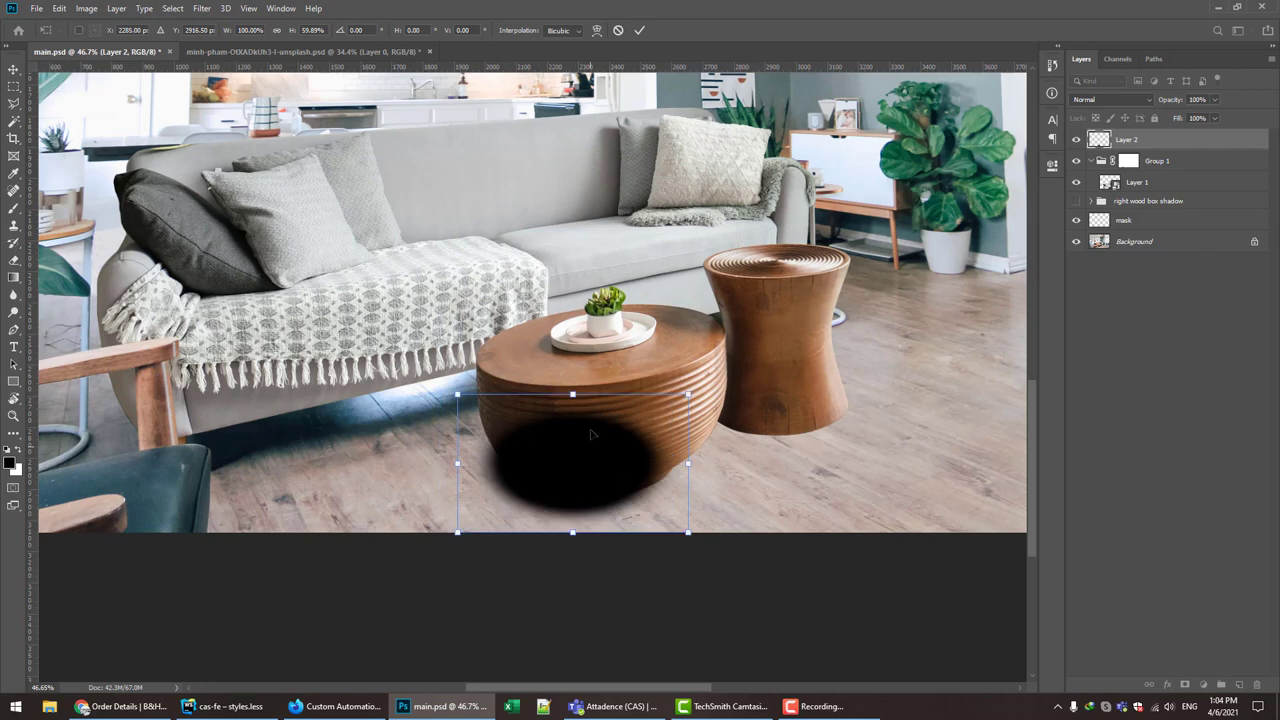
key("Escape")
key("b")
right_click(565, 248)
key("Escape")
- Place the blob layer below Group 1 and move the blob under the round table
left_click(1091, 160)
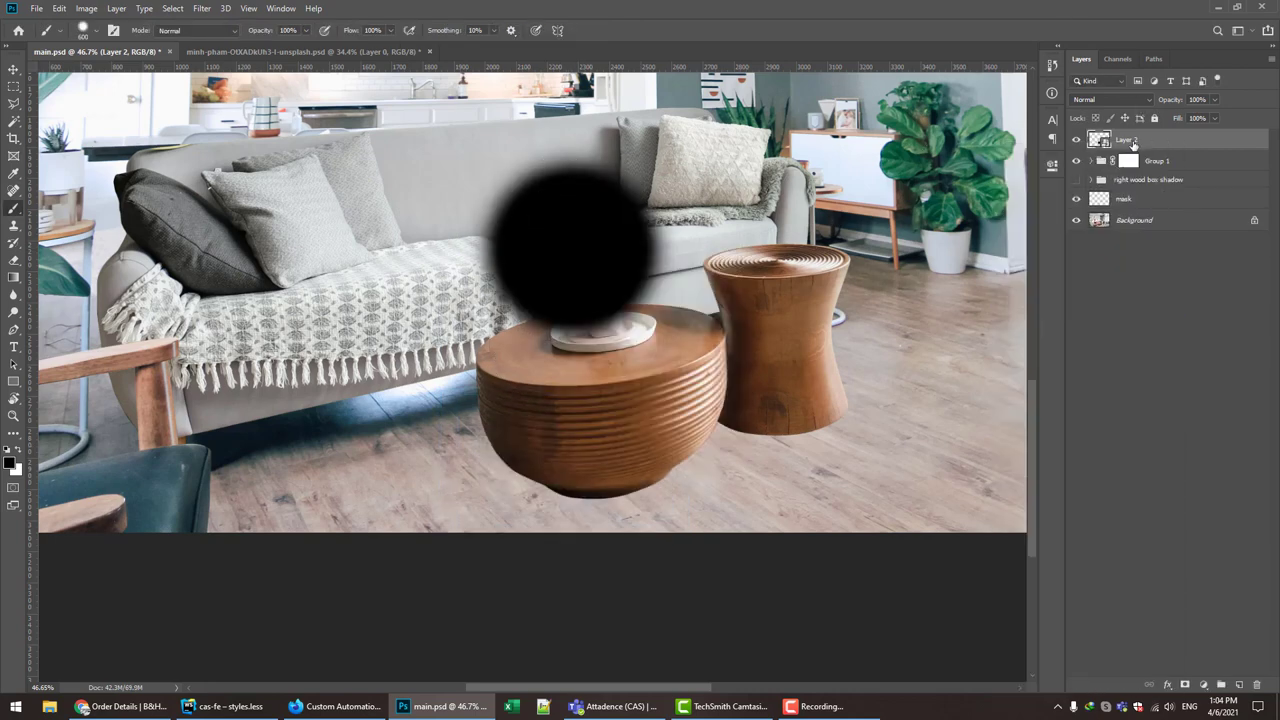
left_click_drag(1133, 145, 1133, 166)
key("v")
left_click_drag(546, 240, 546, 446)
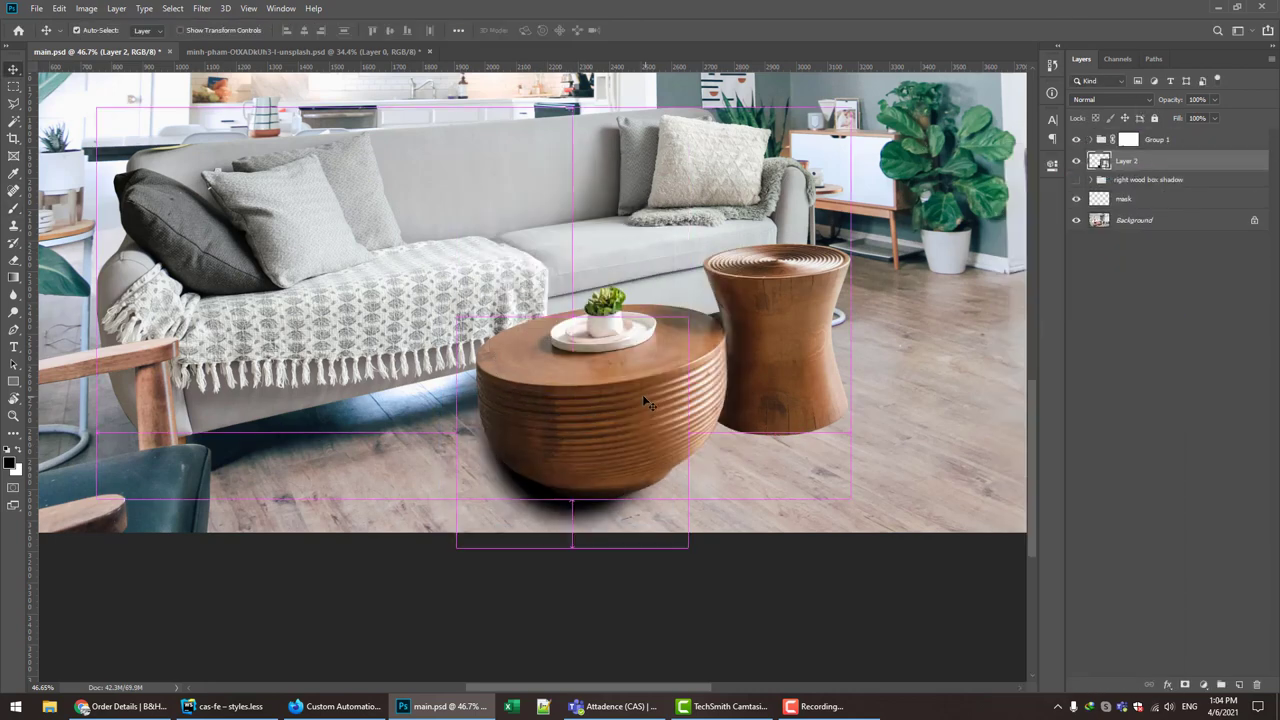
- Flatten and skew the blob into a wide shadow stretching left under the round table
key("ctrl+t")
mouse_move(572, 318)
left_mouse_down()
mouse_move(572, 456)
mouse_move(645, 450)
mouse_move(574, 455)
mouse_move(586, 451)
left_mouse_up()
key("Return")
key("ctrl+t")
left_click_drag(405, 398, 365, 391)
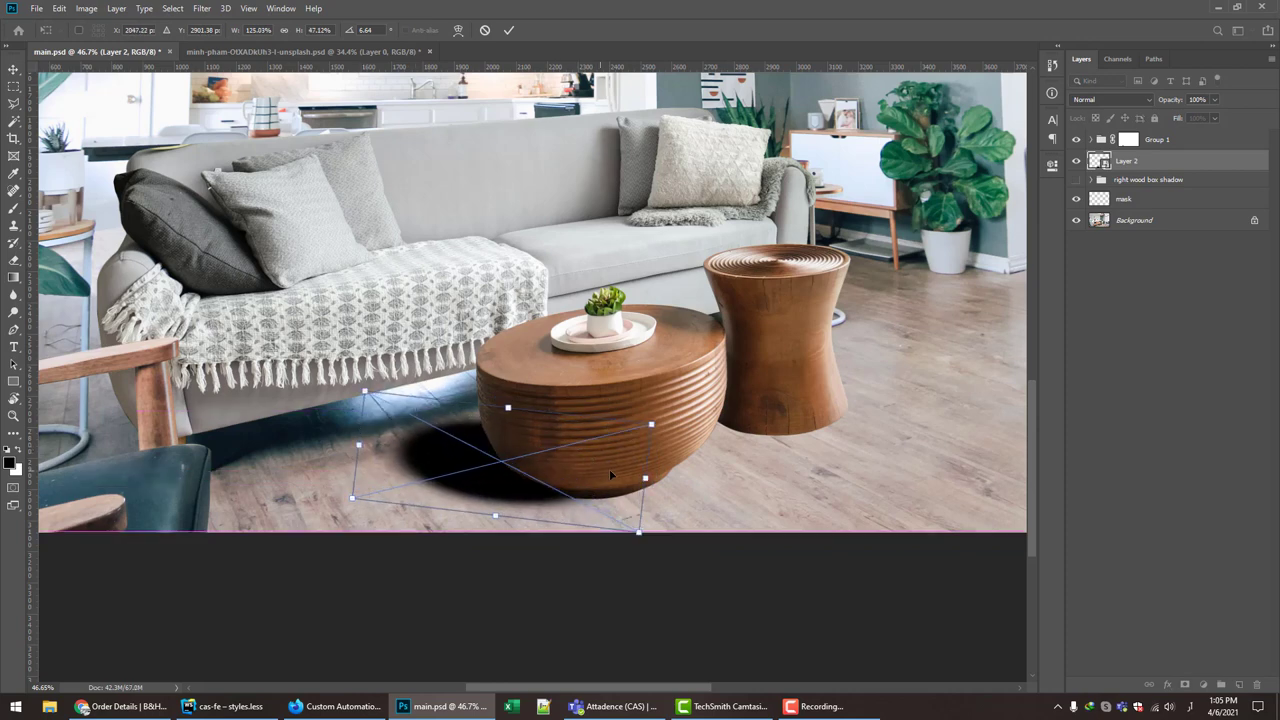
mouse_move(610, 475)
left_mouse_down()
mouse_move(628, 478)
mouse_move(628, 452)
left_mouse_up()
left_click(508, 30)
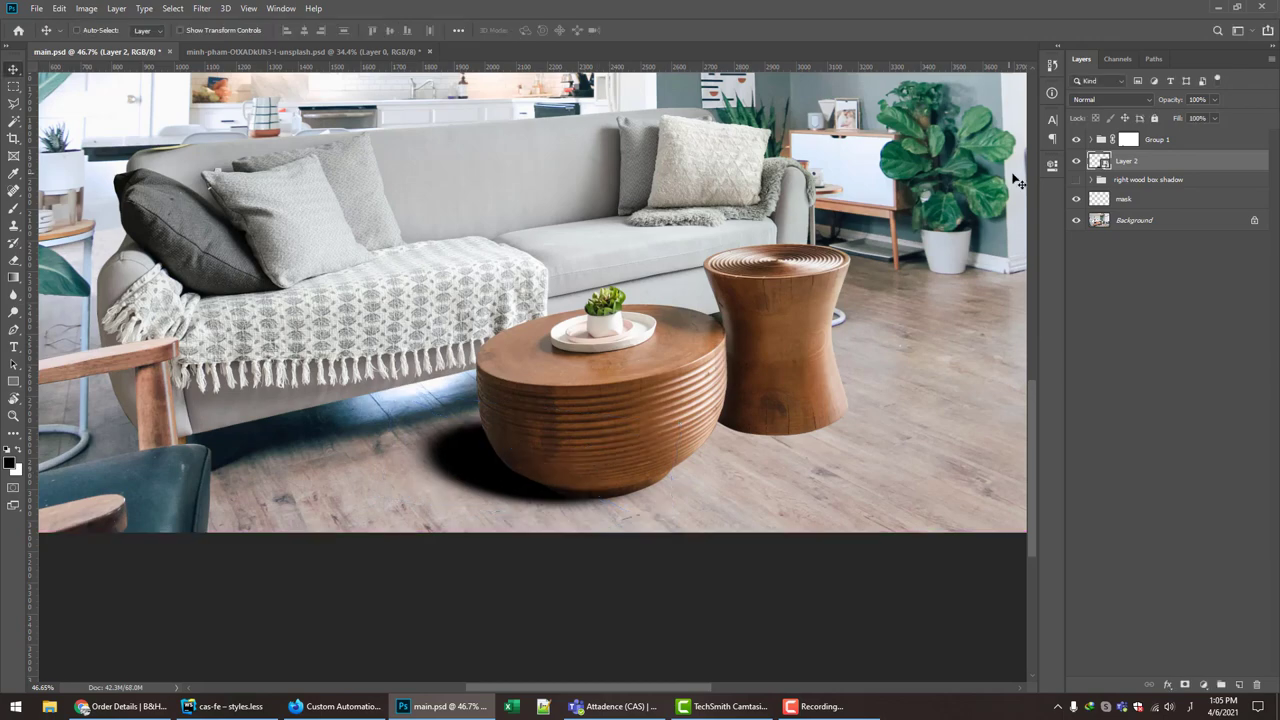
- Reshape the table shadow to match the original photo and lower its opacity to 68%
scroll(903, 300, "down", 3)
scroll(903, 300, "up", 3)
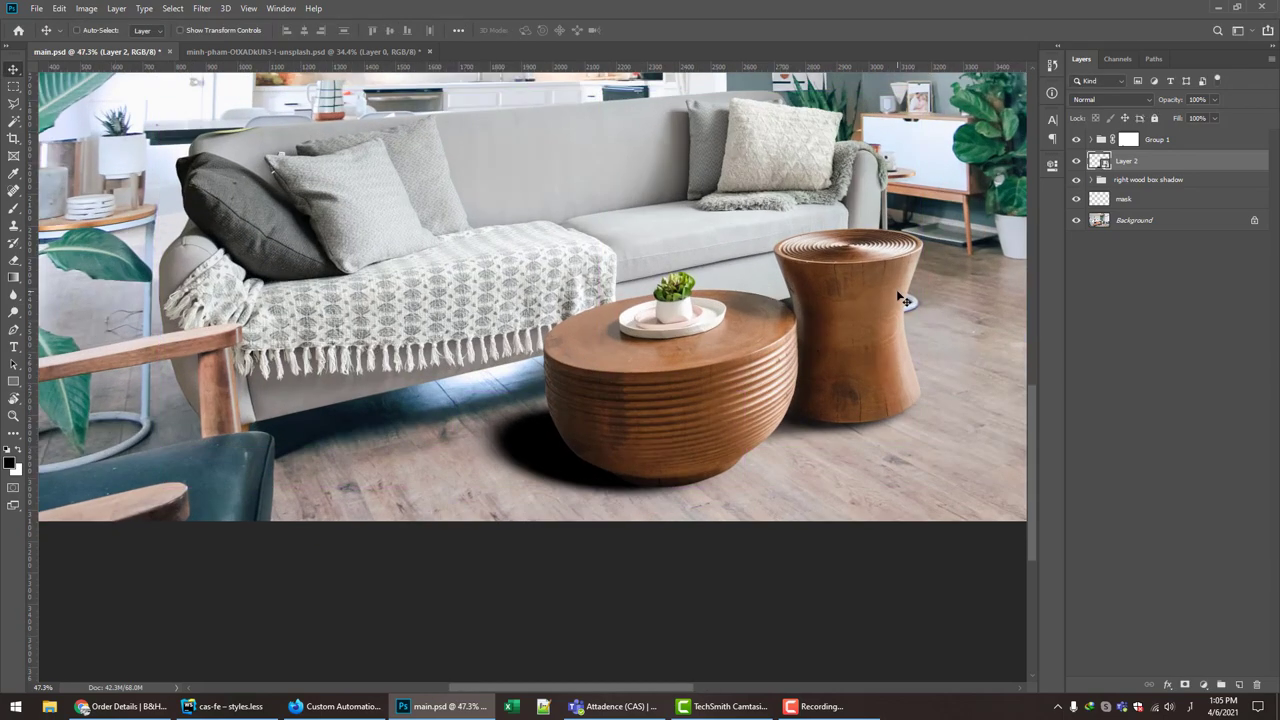
left_click(321, 52)
key("ctrl+Tab")
left_click(320, 52)
left_click(95, 51)
key("ctrl+t")
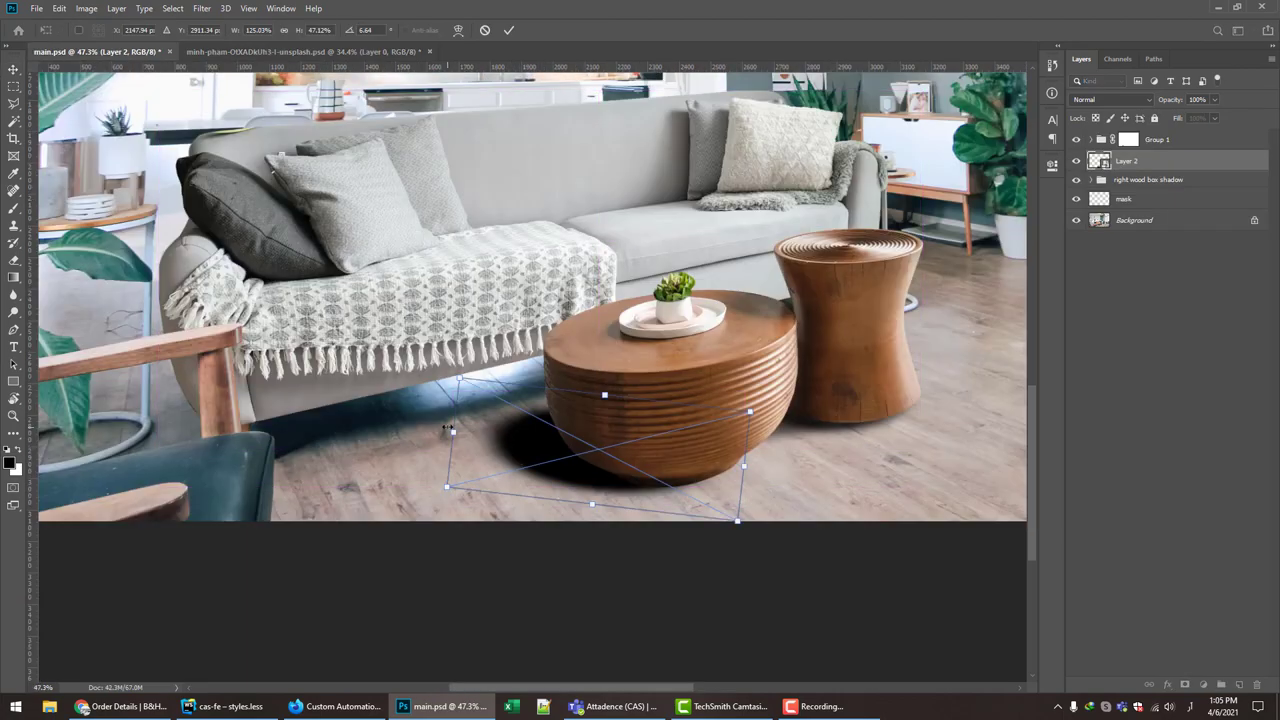
left_click_drag(445, 440, 515, 425)
key("Return")
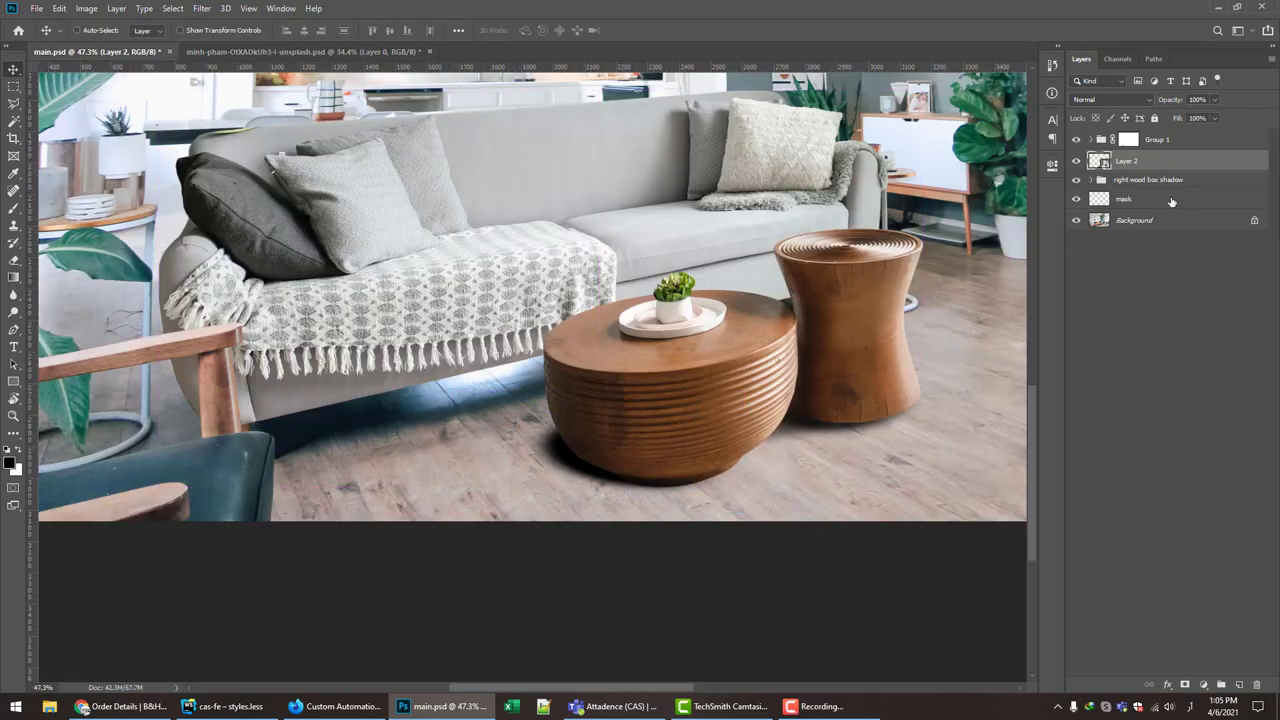
type("79")
left_click_drag(1150, 106, 1153, 106)
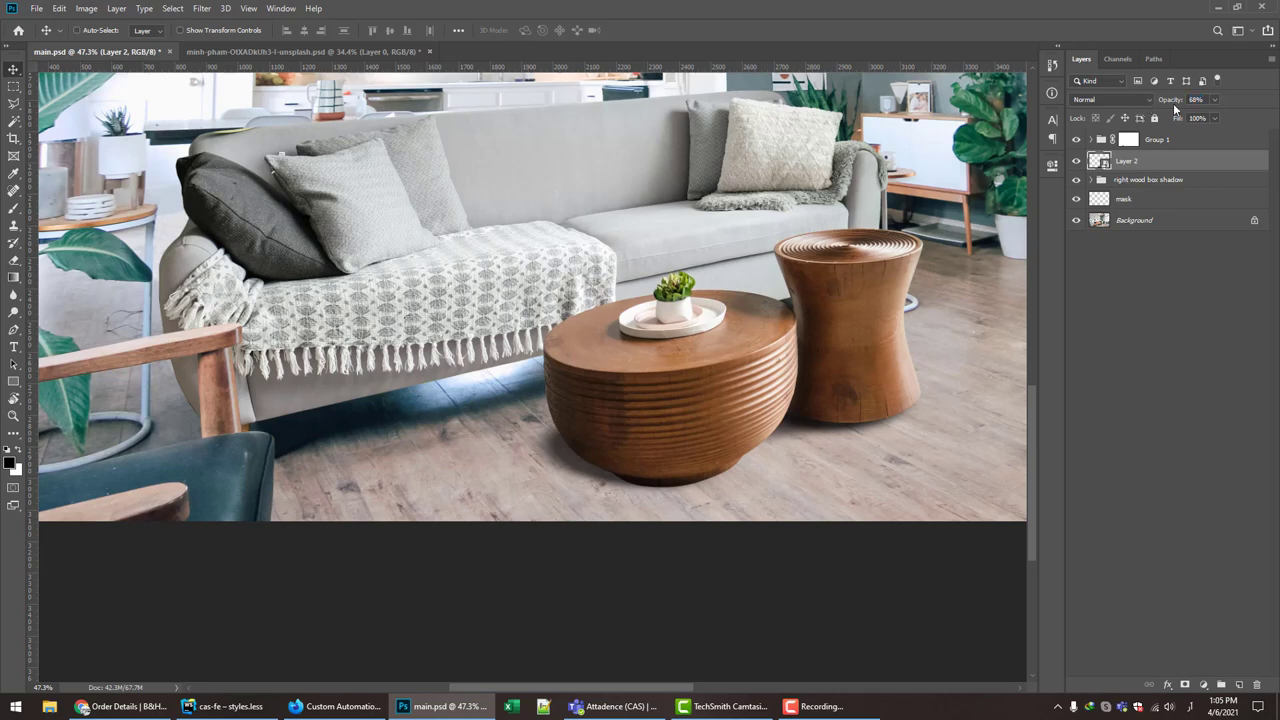
- Duplicate the shadow, stretch the copy wider to the left, and set it to 54% opacity
key("ctrl+j")
key("ctrl+t")
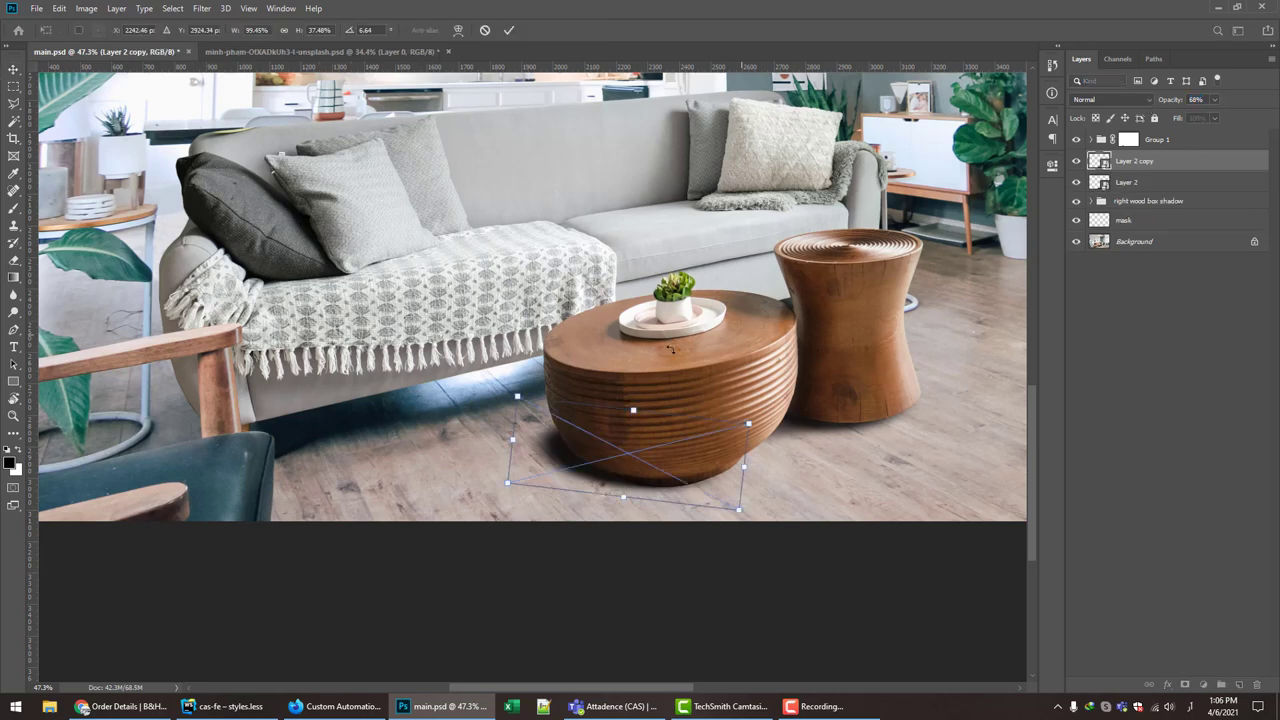
mouse_move(502, 425)
left_mouse_down()
mouse_move(380, 440)
mouse_move(366, 420)
left_mouse_up()
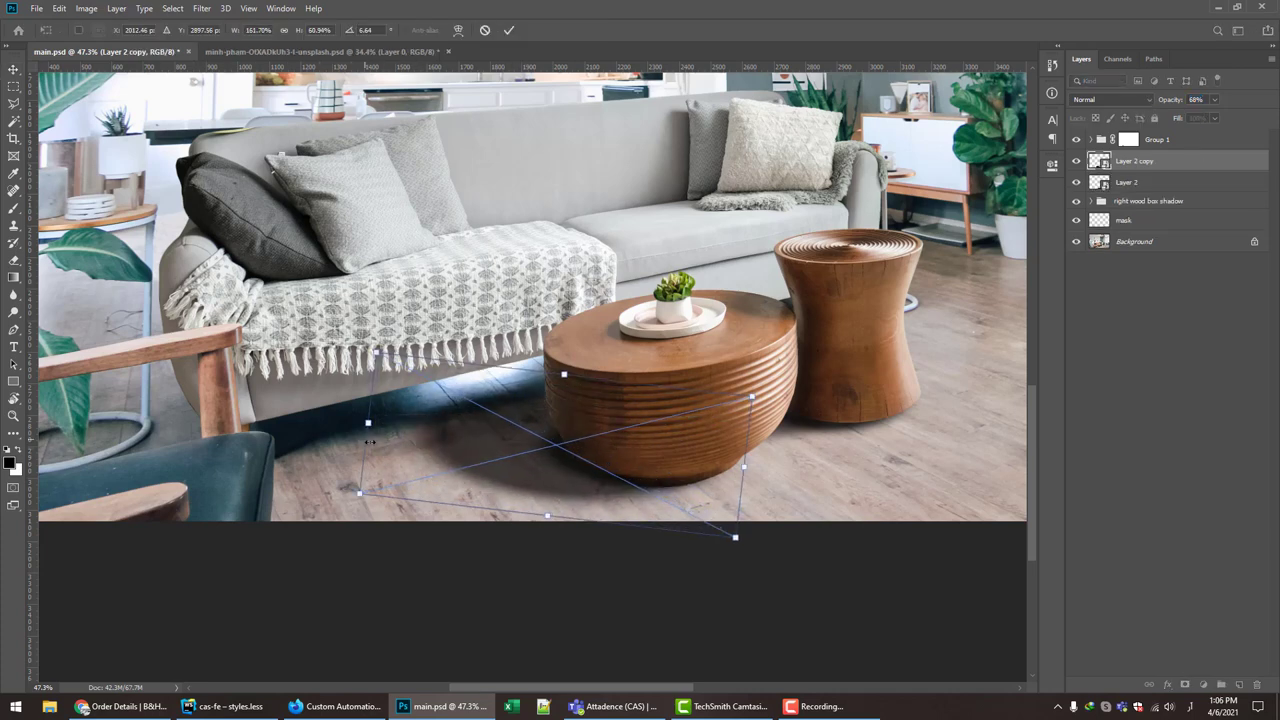
left_click_drag(556, 513, 535, 507)
left_click_drag(368, 418, 370, 402)
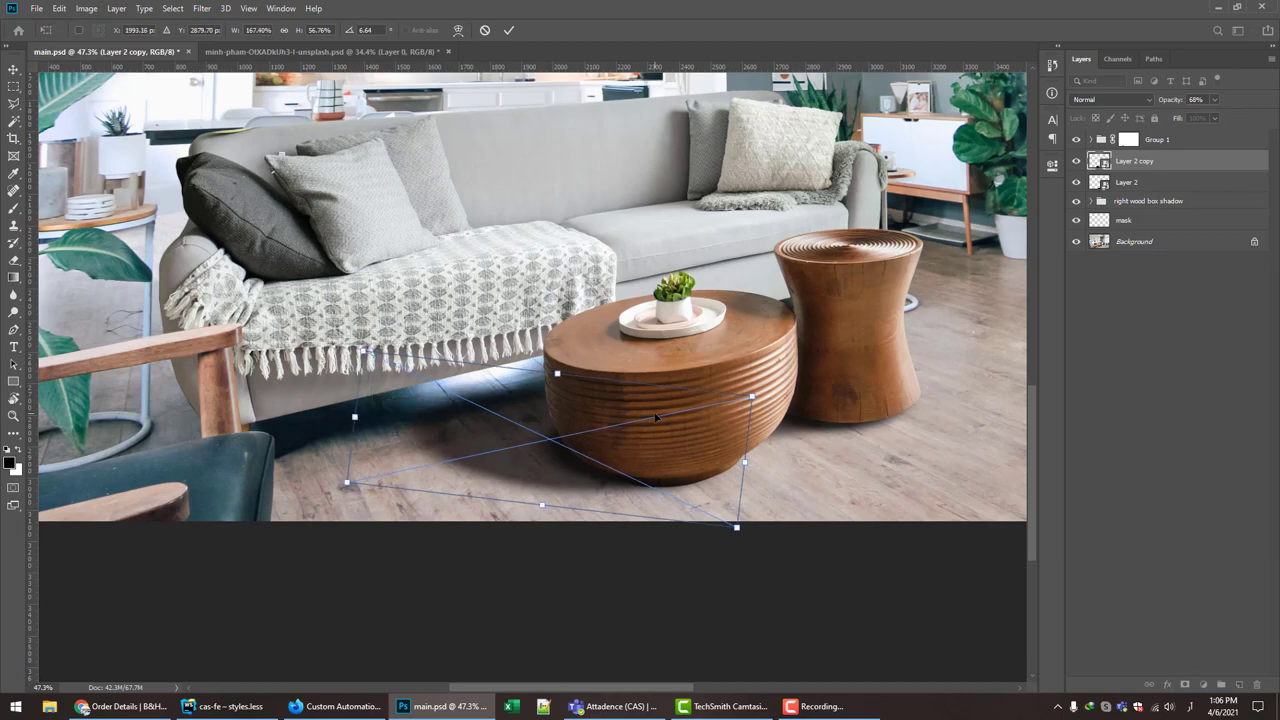
key("Return")
left_click_drag(1171, 103, 1162, 104)
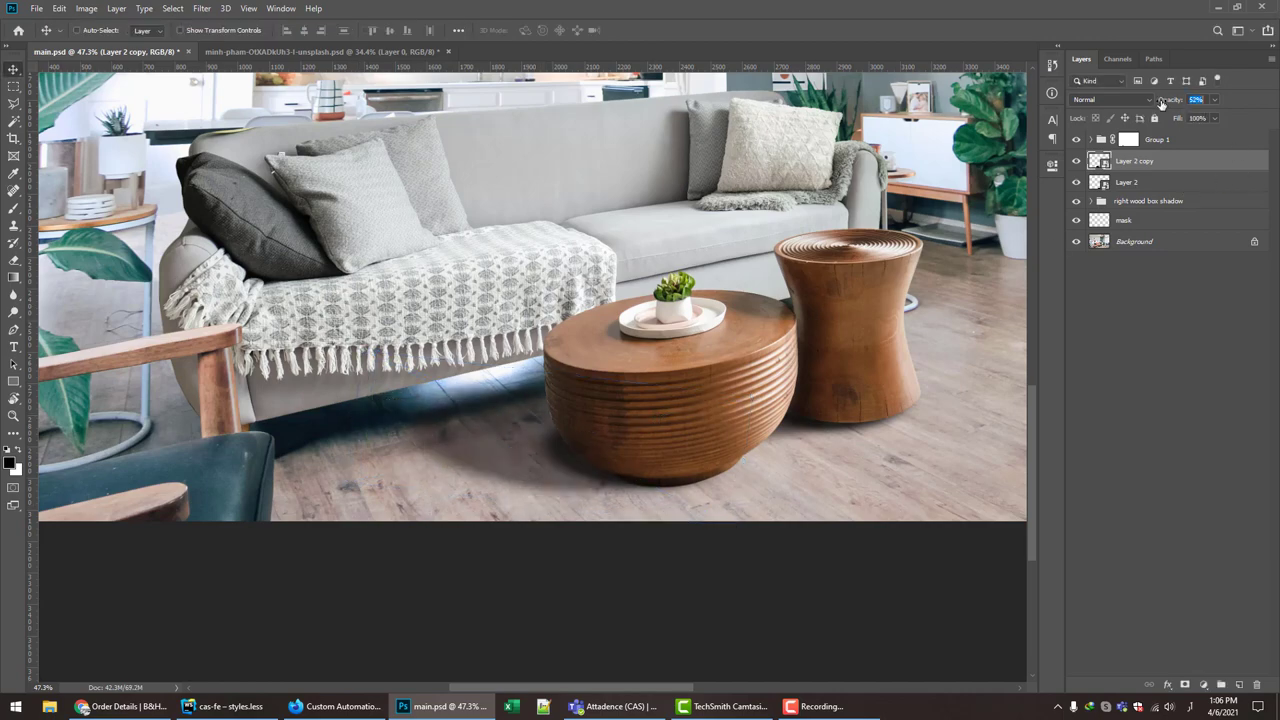
key("ctrl+0")
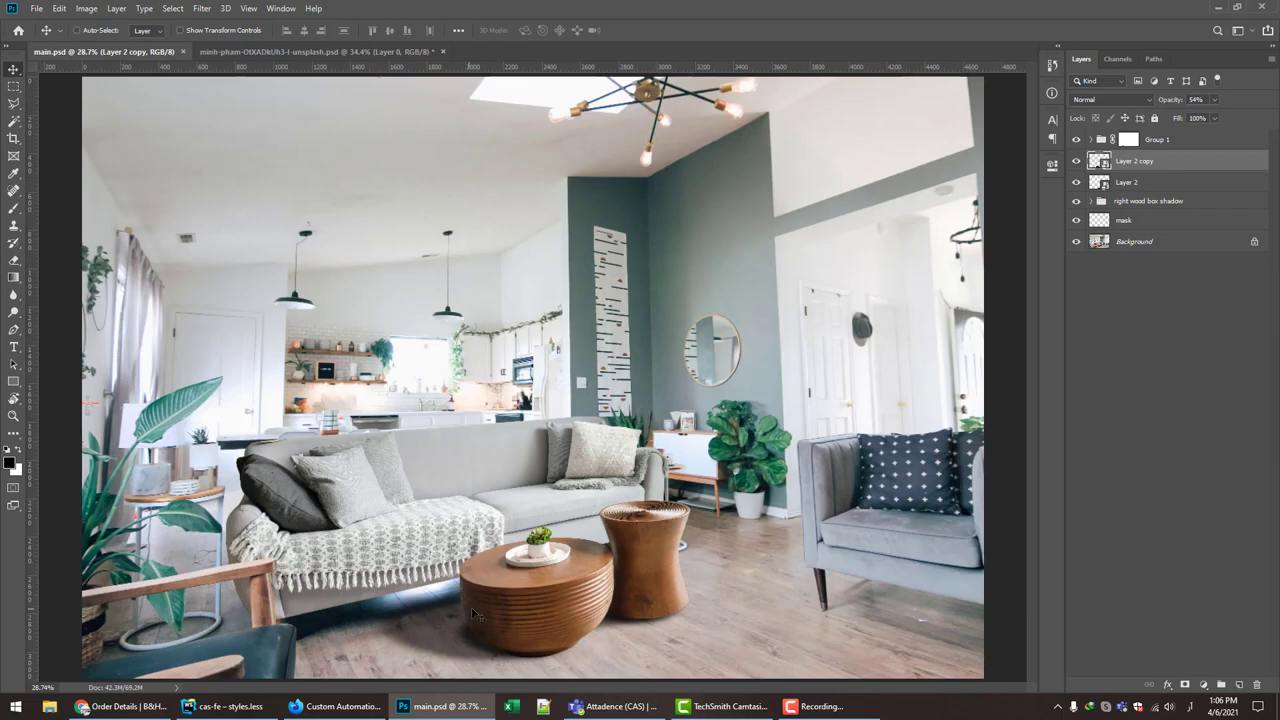
- Check the original table photo again and return to the main composition
scroll(474, 614, "up", 2)
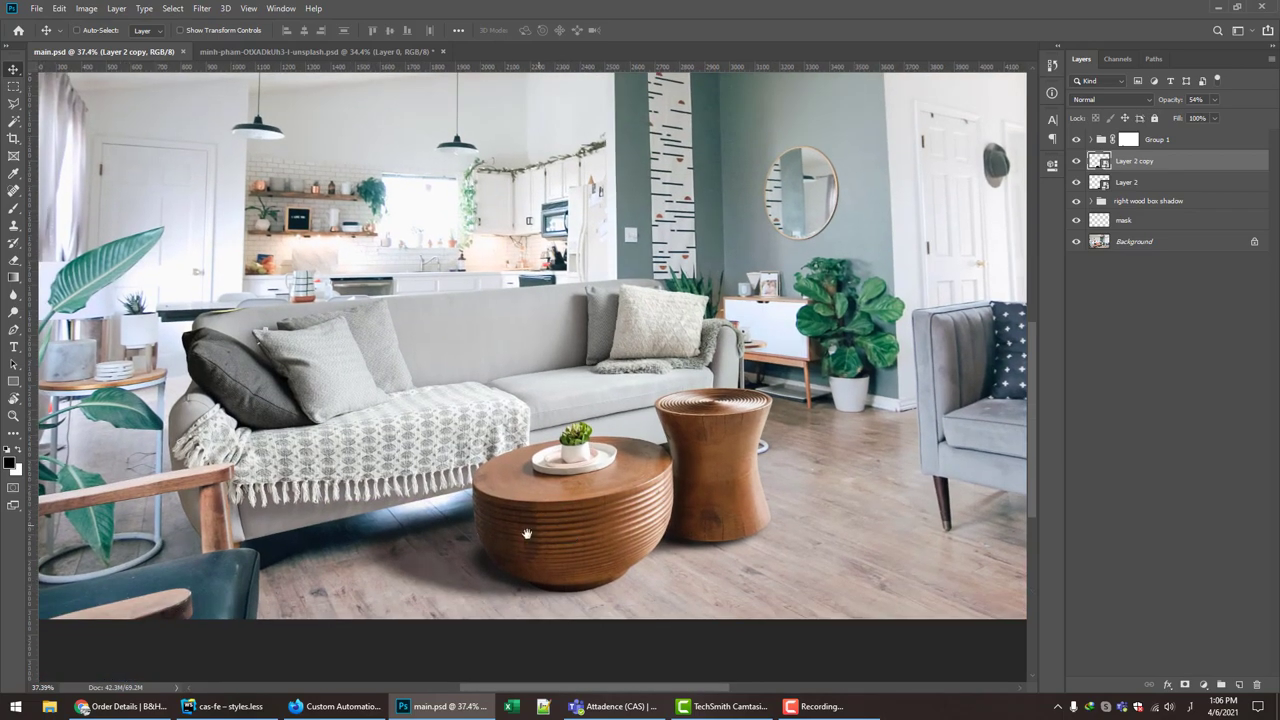
scroll(527, 534, "up", 3)
scroll(540, 510, "up", 2)
key("ctrl+Tab")
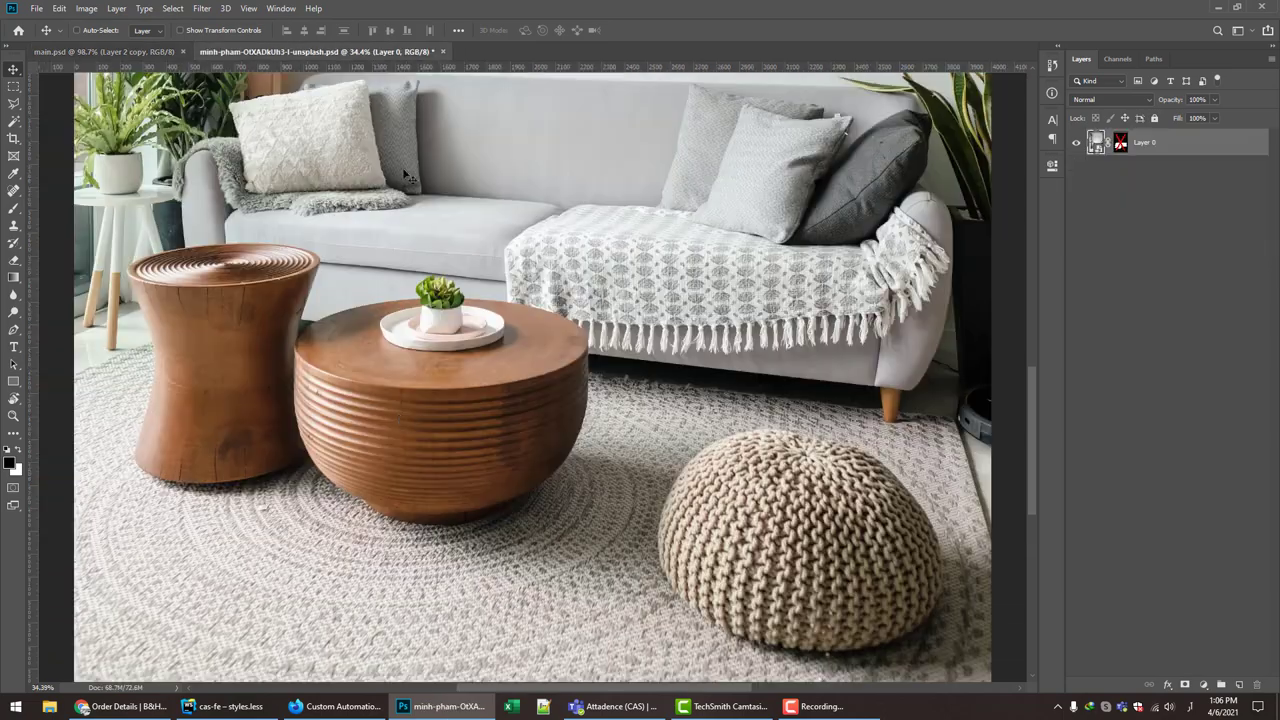
scroll(350, 465, "up", 4)
left_click(143, 47)
scroll(735, 468, "up", 2)
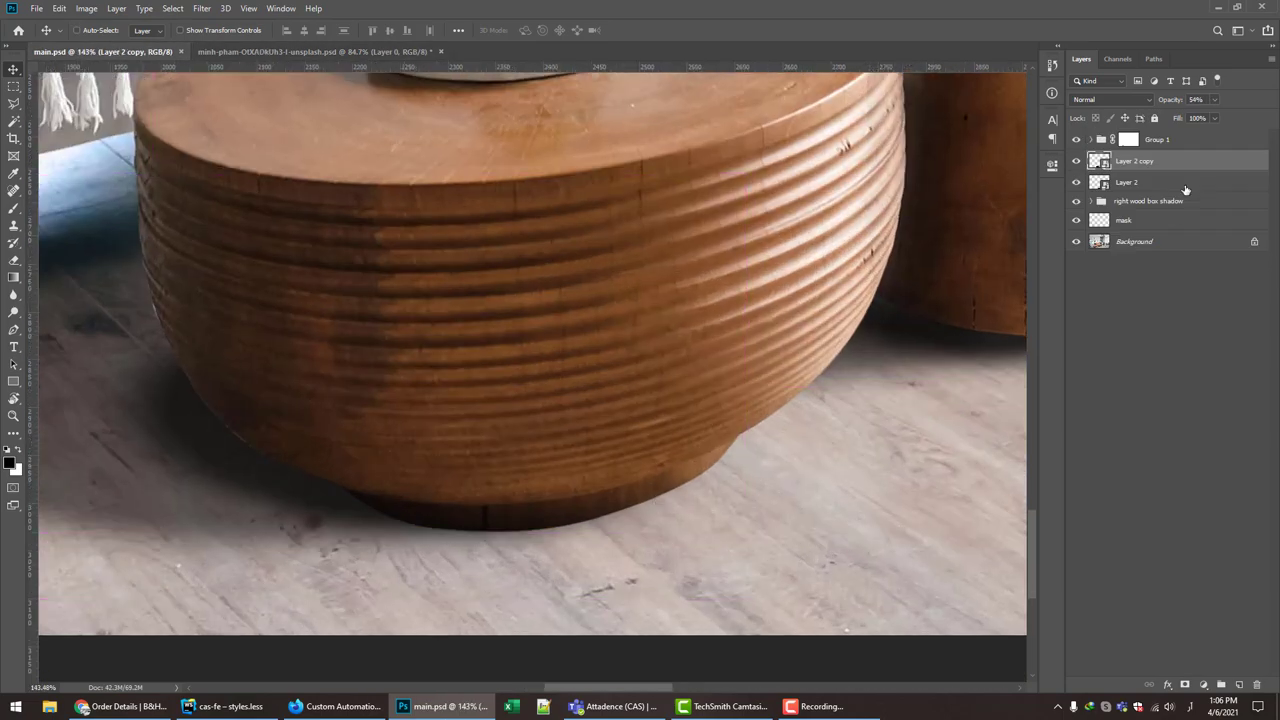
- Group both table shadow layers as 'left wood box shadow' and add a new layer inside it
left_click(1138, 185, "shift")
key("ctrl+g")
type("left wood box")
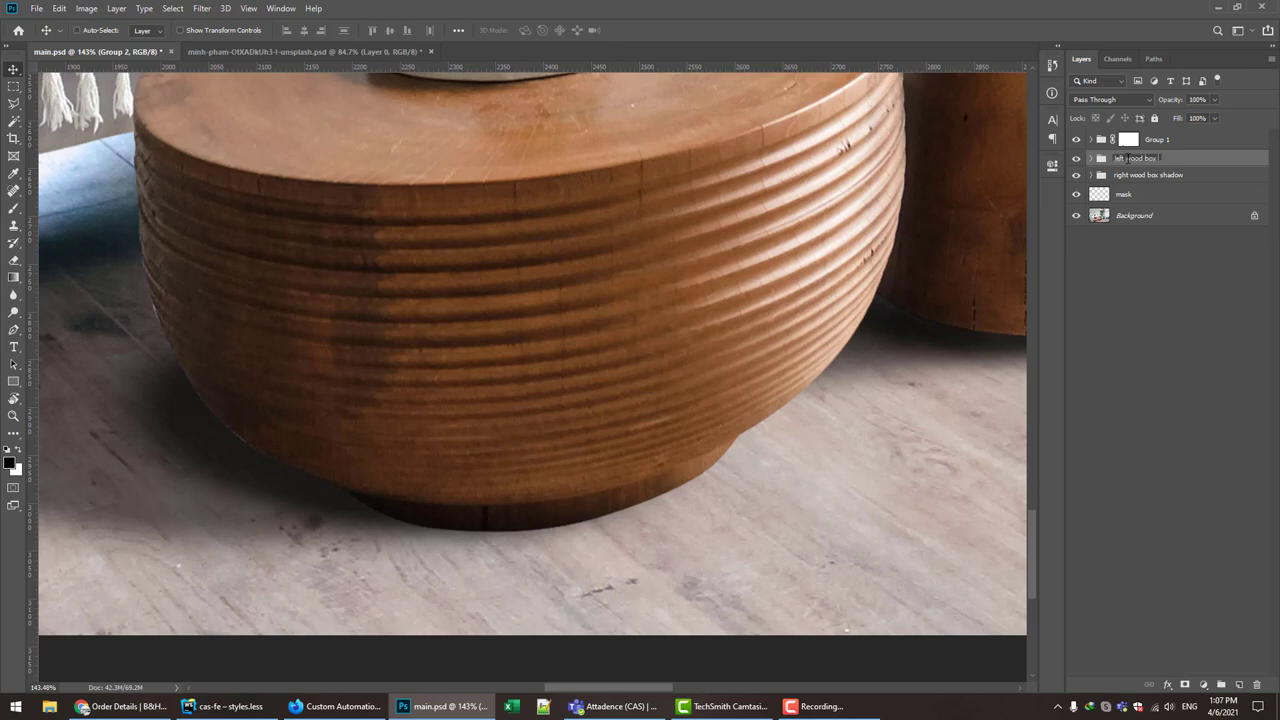
type("shadow")
key("Return")
left_click(1090, 158)
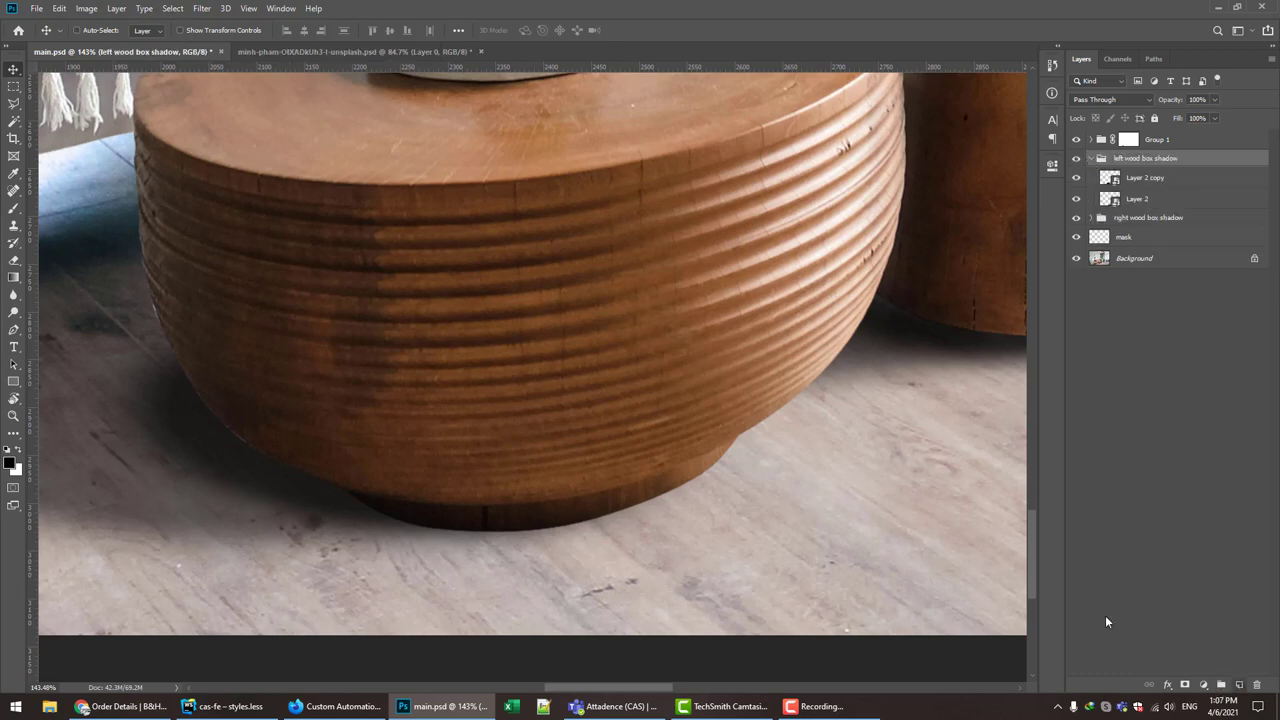
key("ctrl+shift+alt+n")
- Paint dark contact shading along the round table's base with a small brush
key("b")
right_click(744, 589)
key("Return")
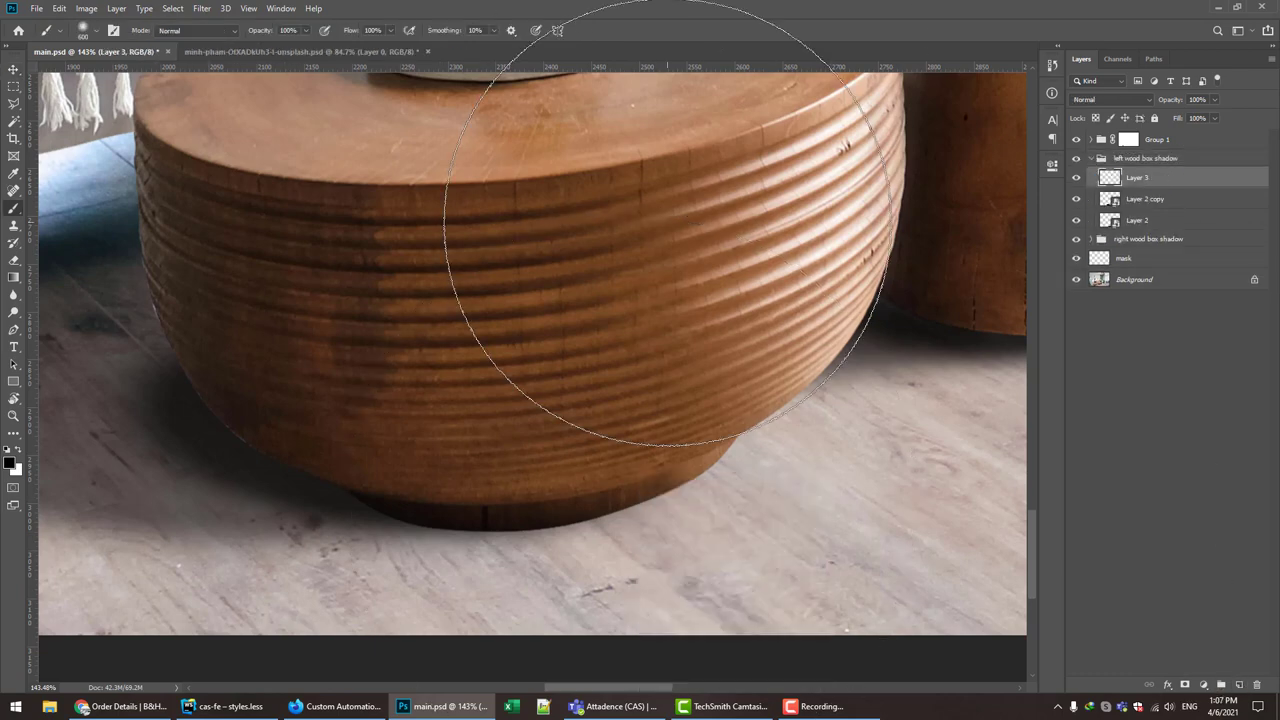
scroll(632, 520, "up", 3)
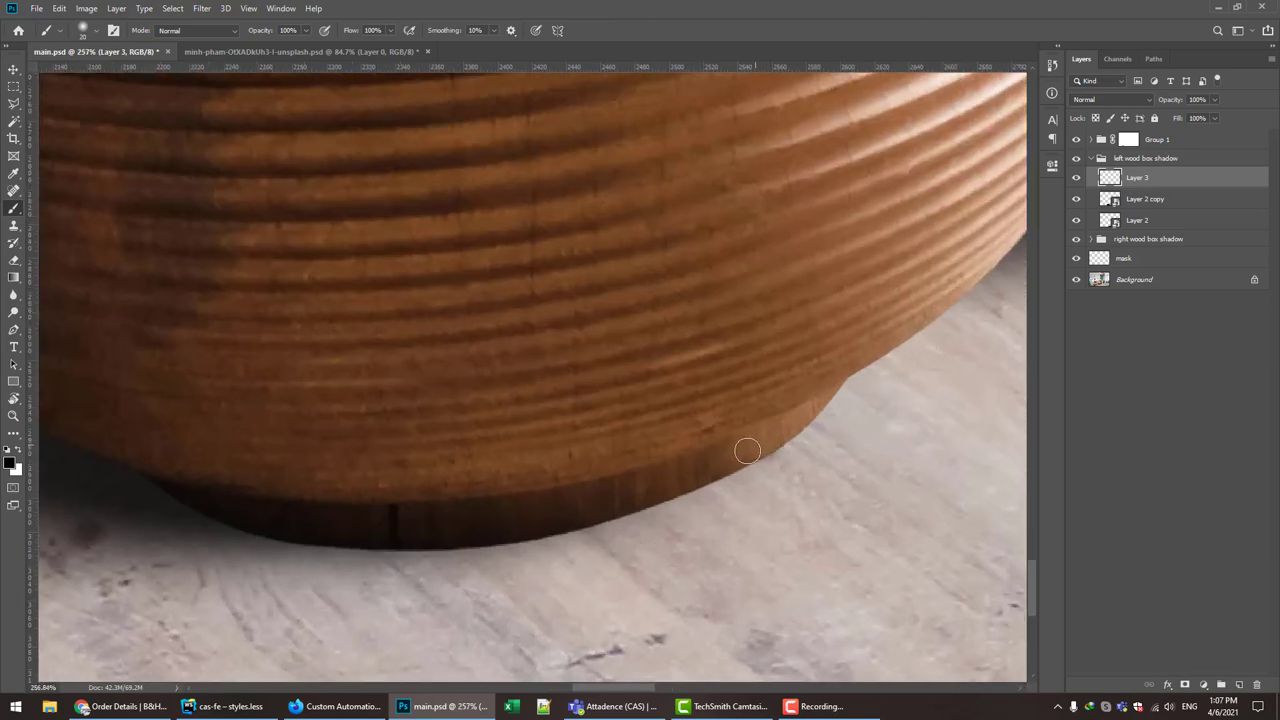
mouse_move(598, 511)
left_mouse_down()
mouse_move(179, 484)
mouse_move(291, 528)
left_mouse_up()
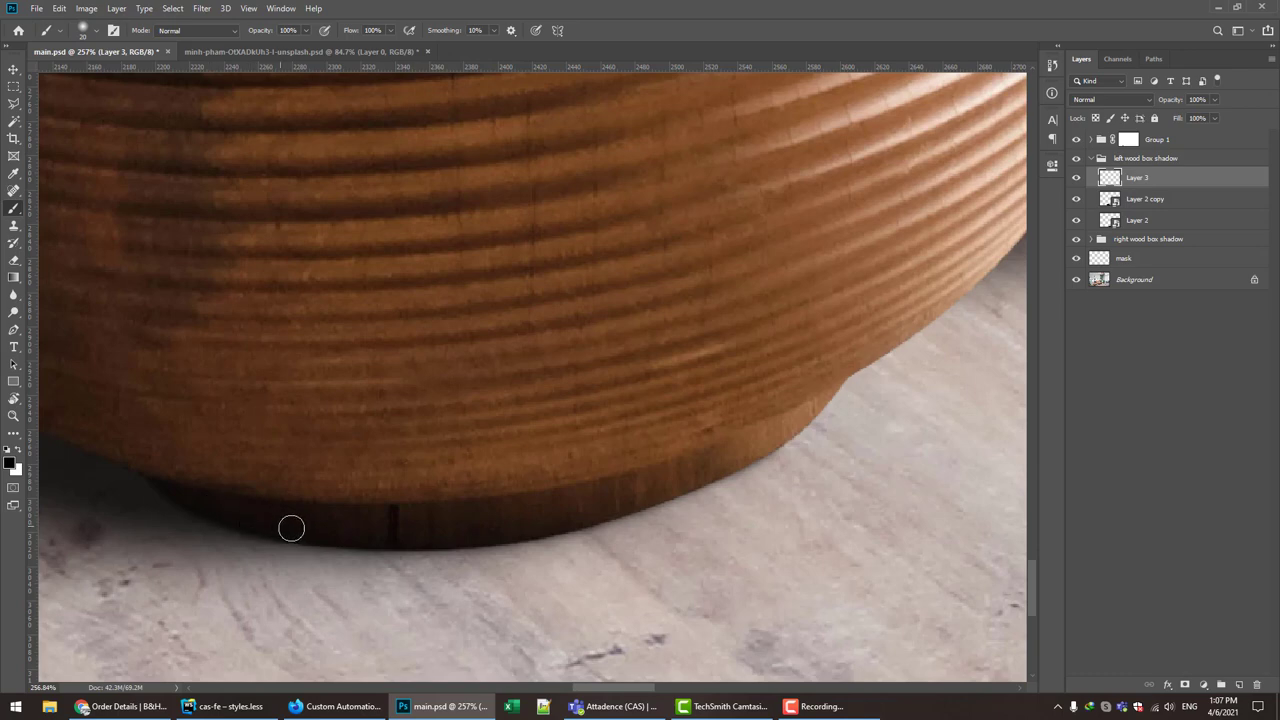
left_click_drag(737, 454, 625, 498)
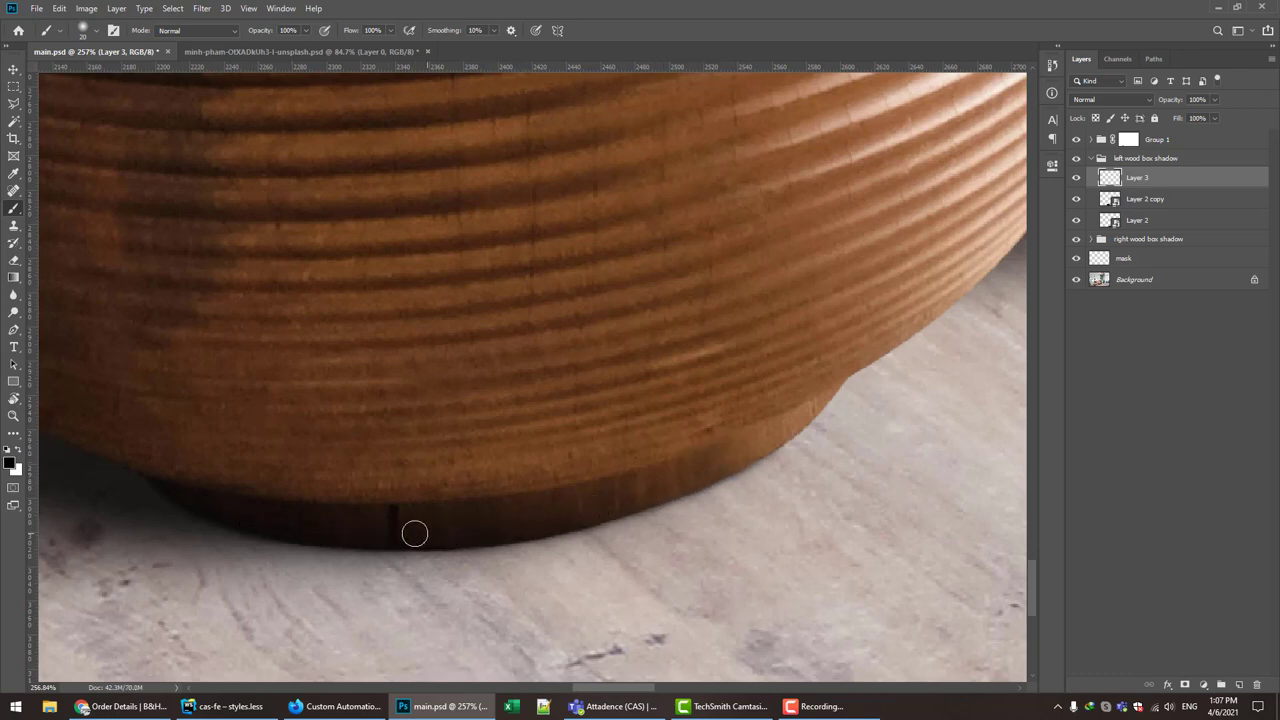
- Zoom back out and save main.psd
scroll(414, 467, "down", 3)
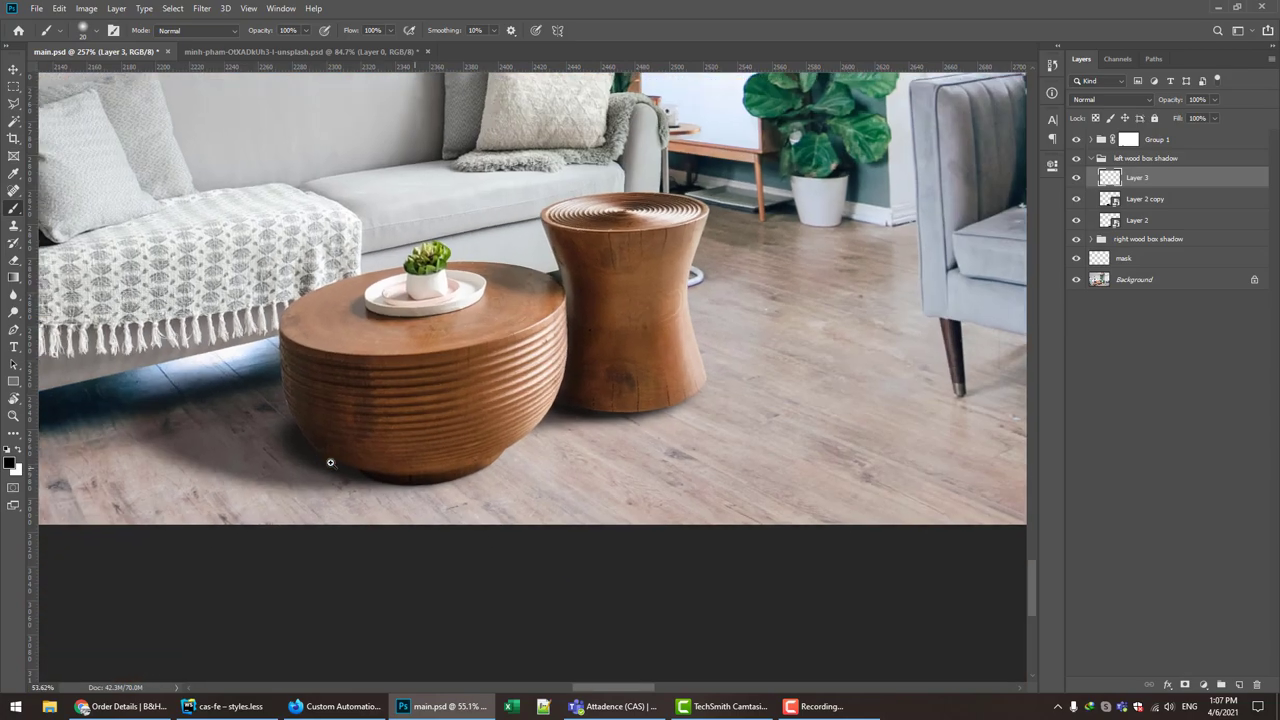
scroll(329, 457, "down", 3)
scroll(526, 457, "down", 3)
scroll(491, 443, "down", 3)
key("ctrl+s")
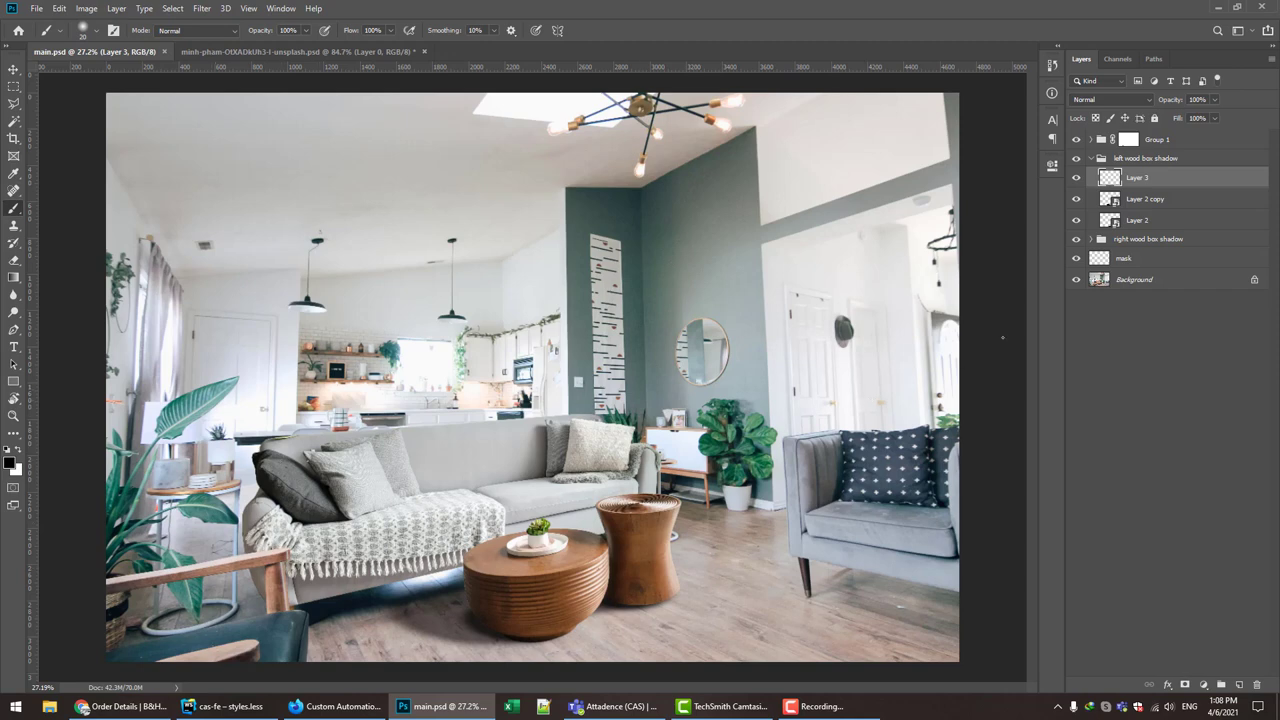
- Try a Hue/Saturation adjustment layer (hue 153, saturation 50), then delete it
left_click(1091, 159)
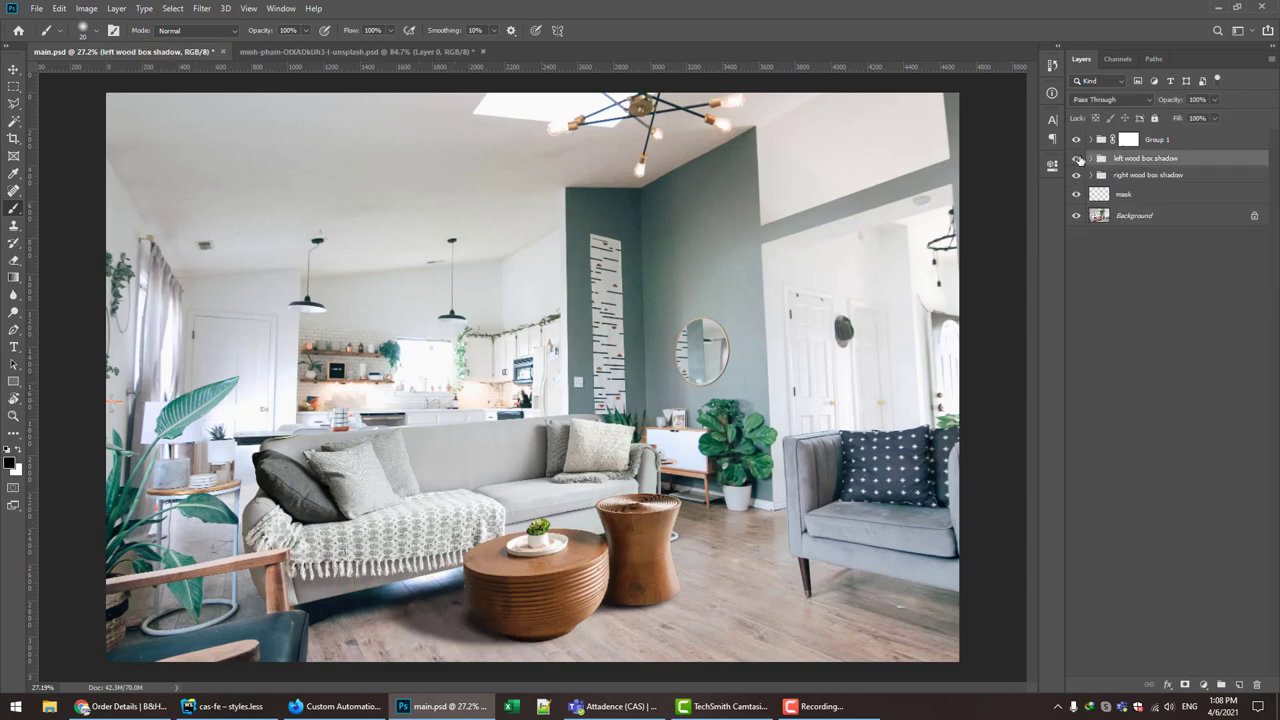
left_click(1091, 159)
left_click(1203, 684)
left_click(1210, 557)
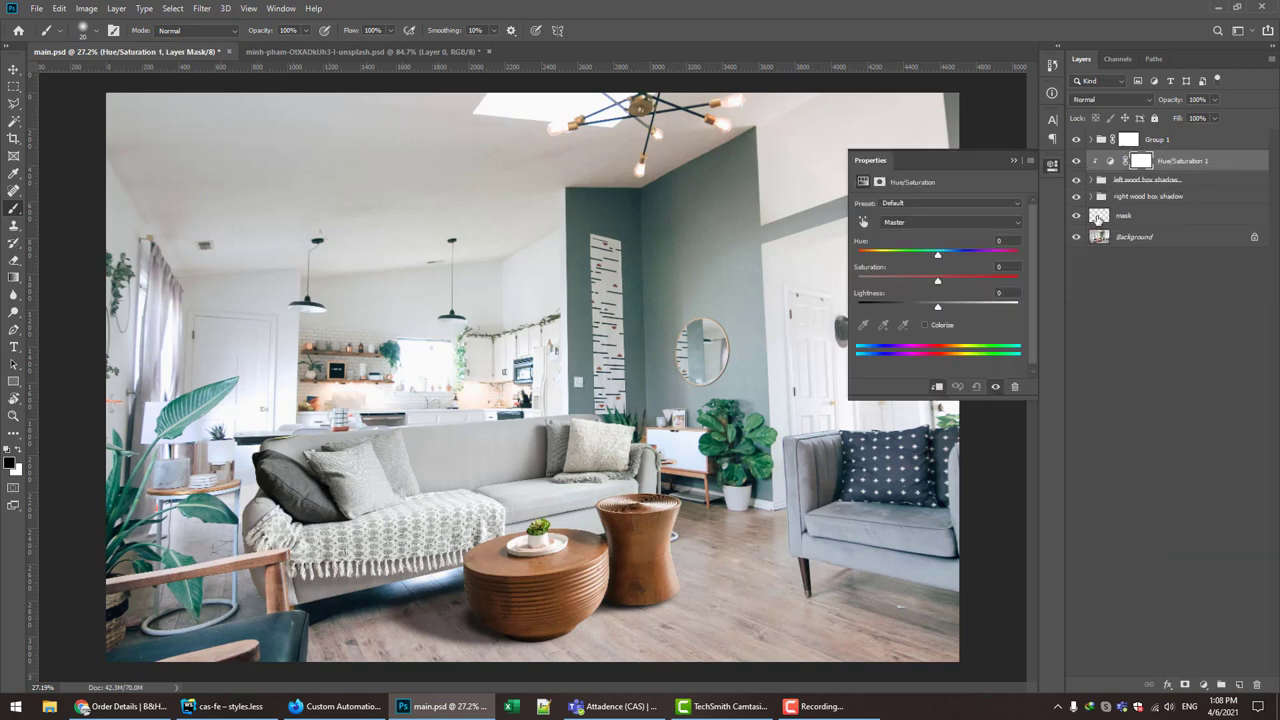
left_click_drag(898, 281, 937, 281)
left_click_drag(857, 254, 925, 254)
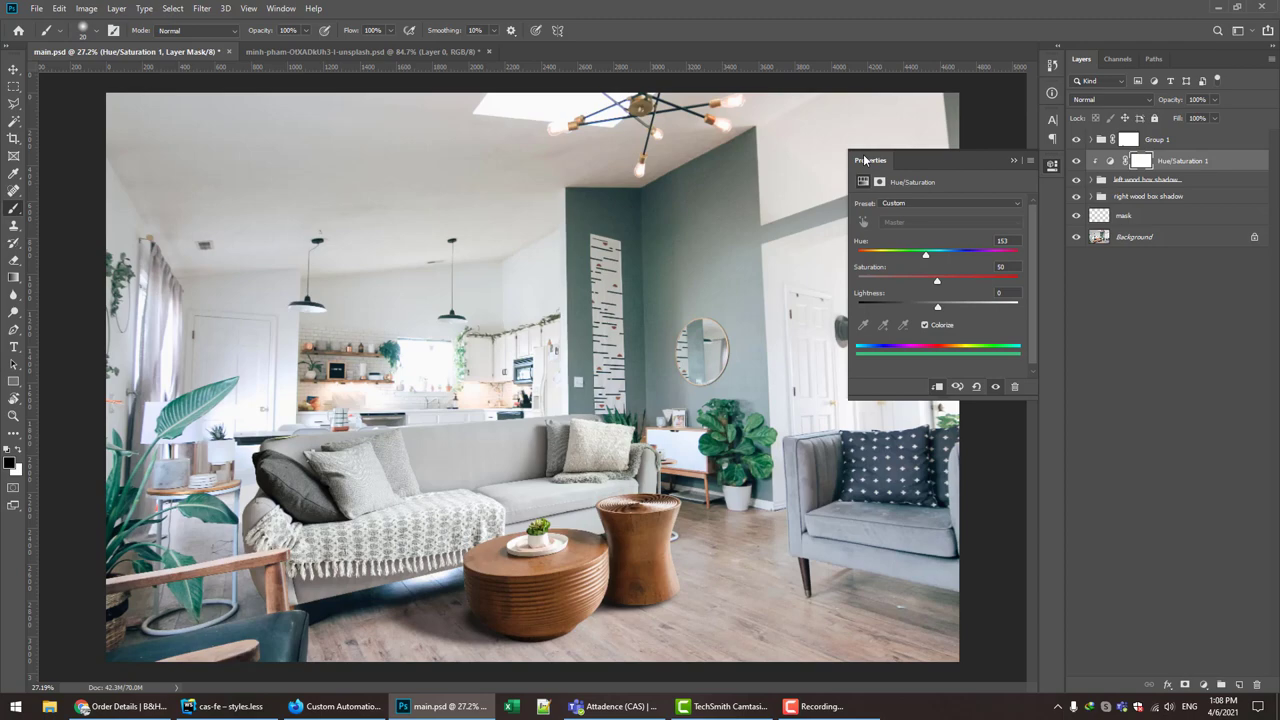
left_click(1051, 165)
scroll(414, 600, "up", 1)
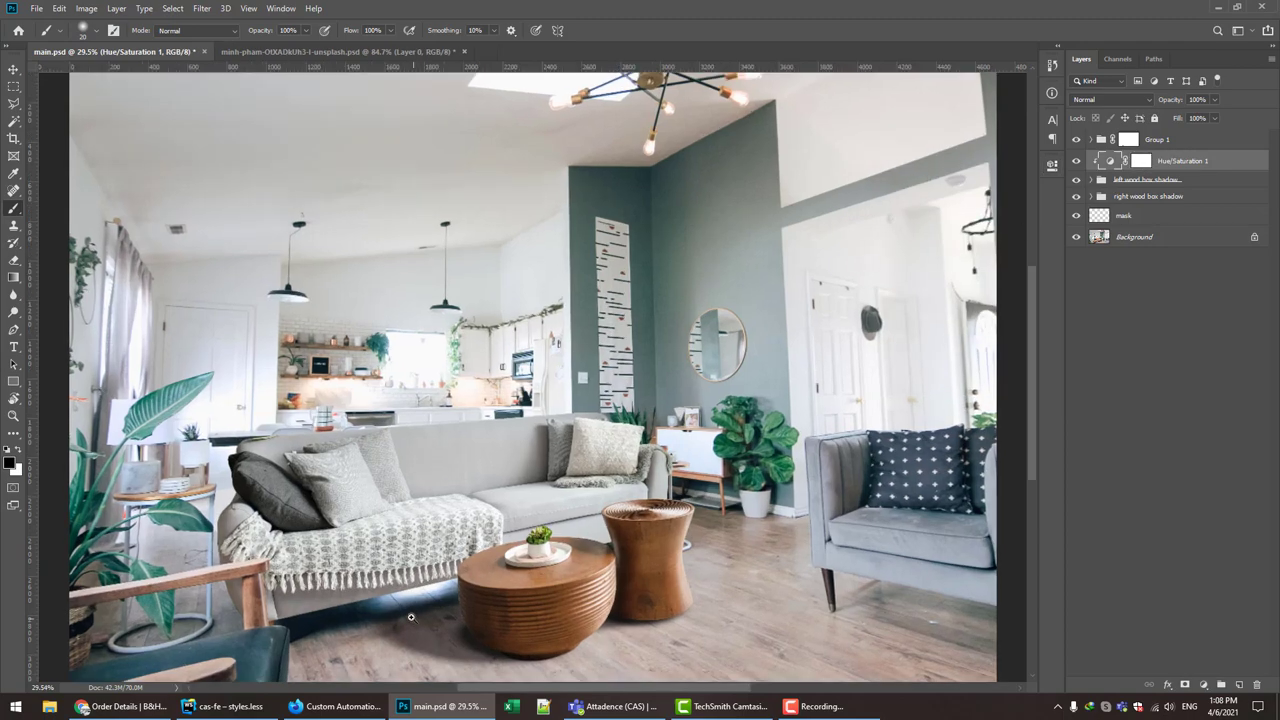
scroll(414, 600, "up", 2)
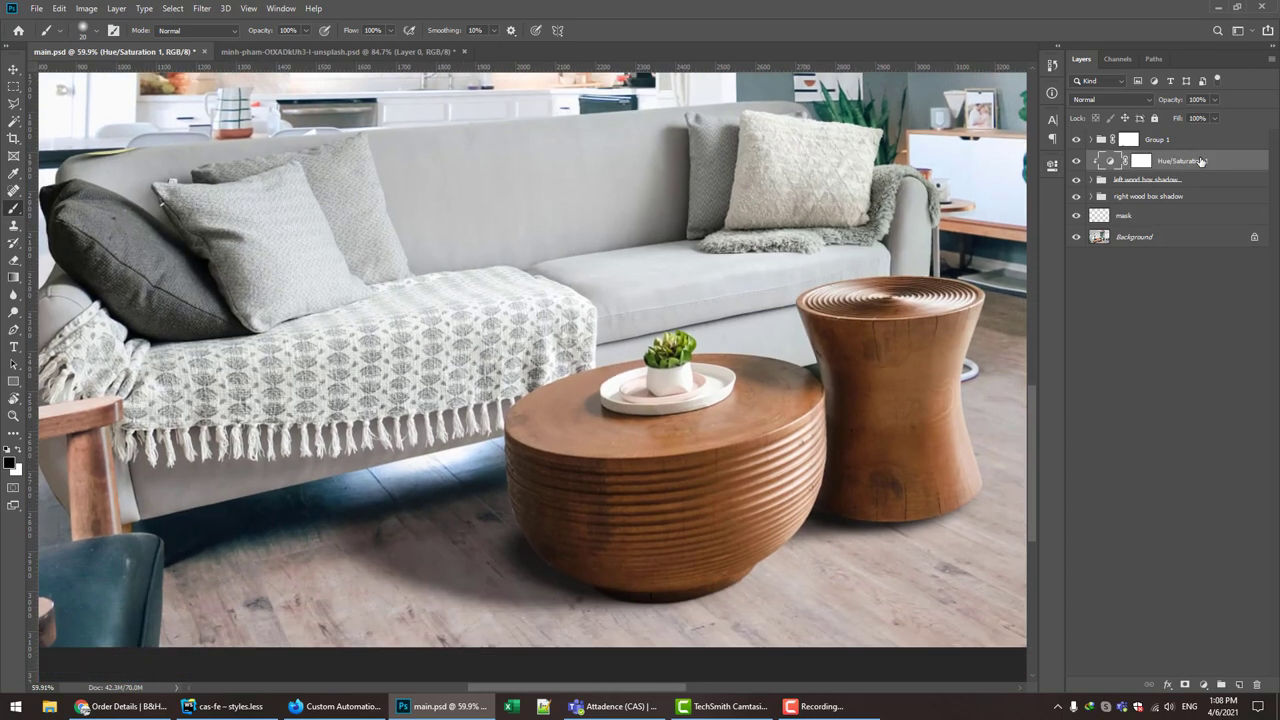
key("Delete")
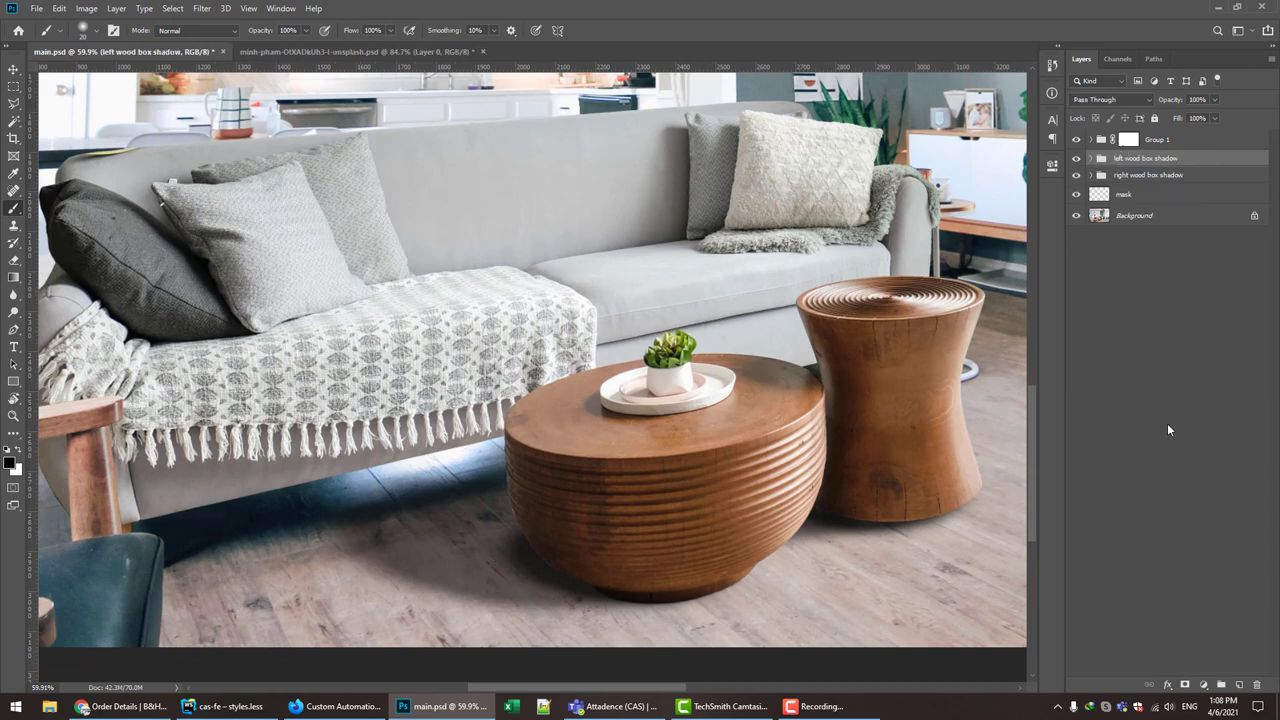
- Rename Layer 2 copy 'large light shadow' and Layer 2 'main dark shadow' at 58% opacity
left_click(1090, 158)
left_click(1110, 177)
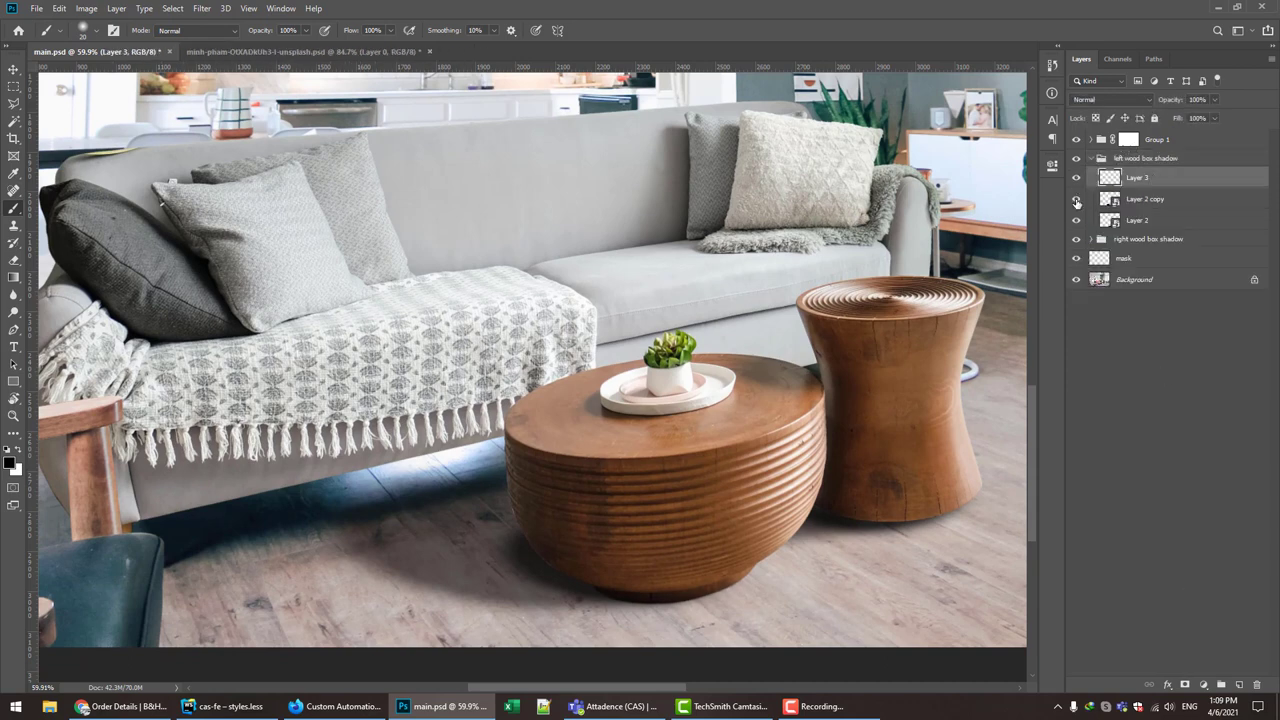
left_click(1145, 200)
type("large light sha")
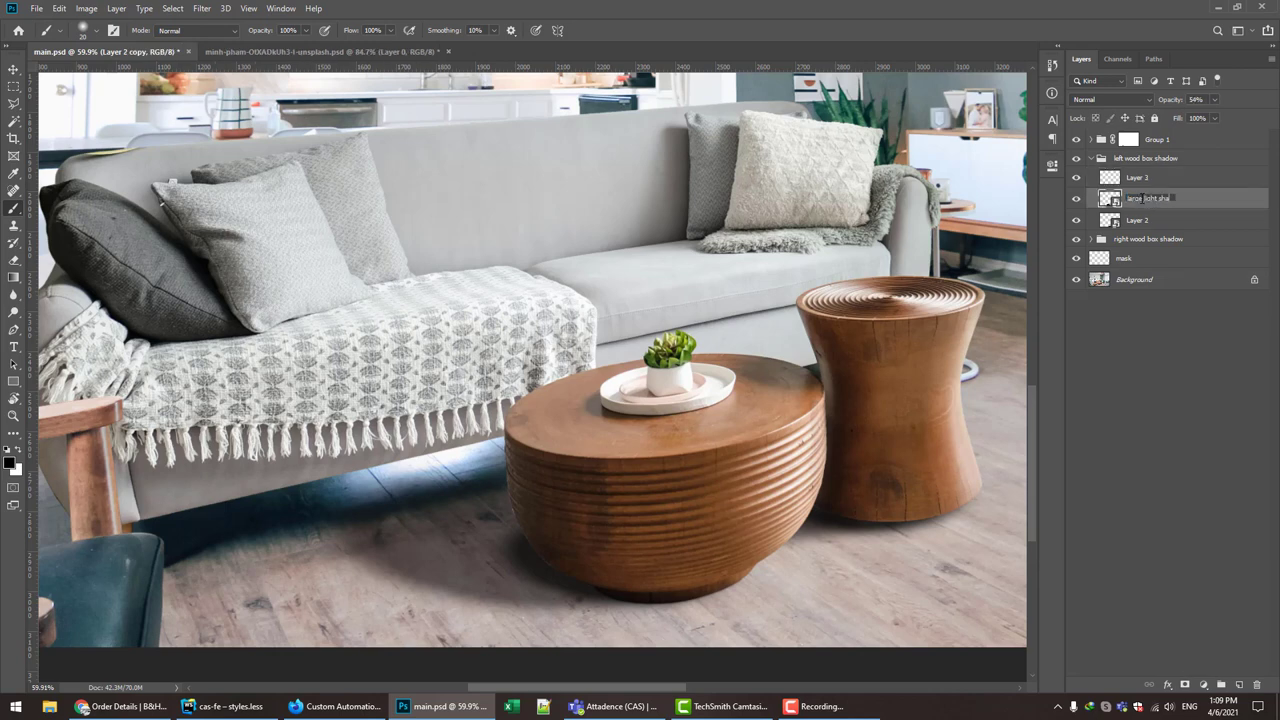
type("dow")
key("Return")
double_click(1143, 221)
type("main dark shado")
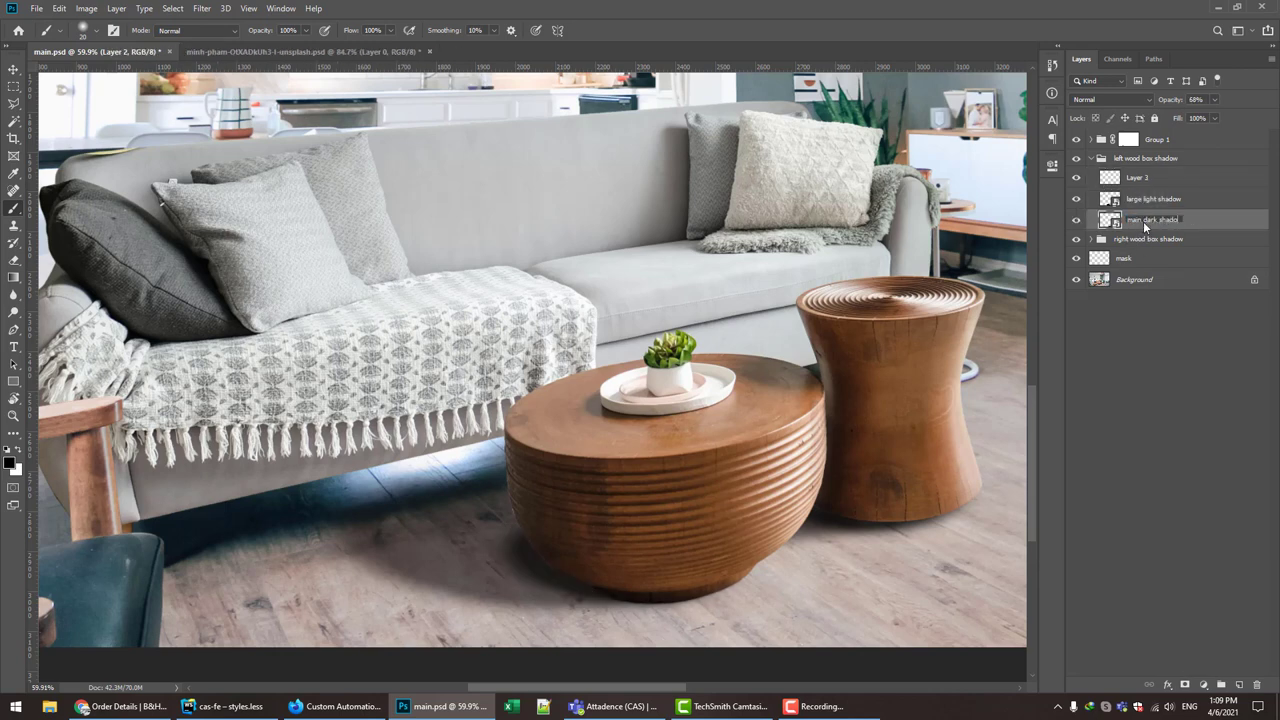
type("w")
key("Return")
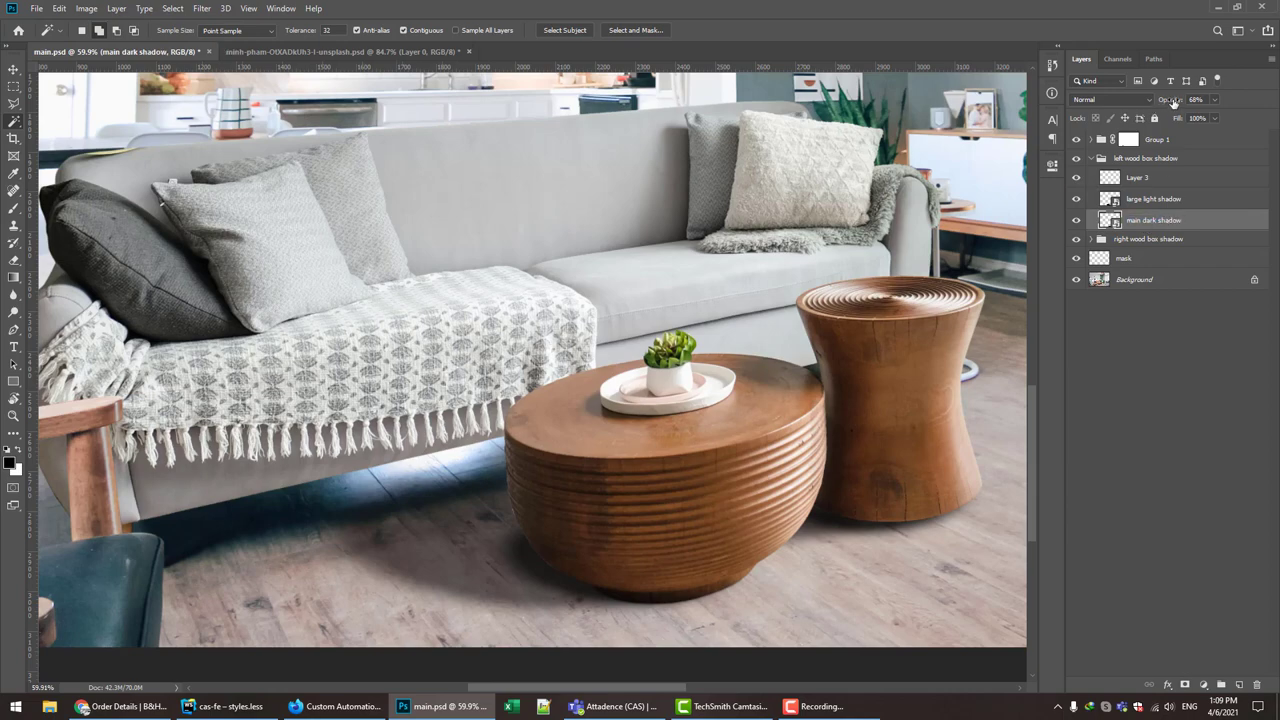
left_click_drag(1175, 103, 1162, 104)
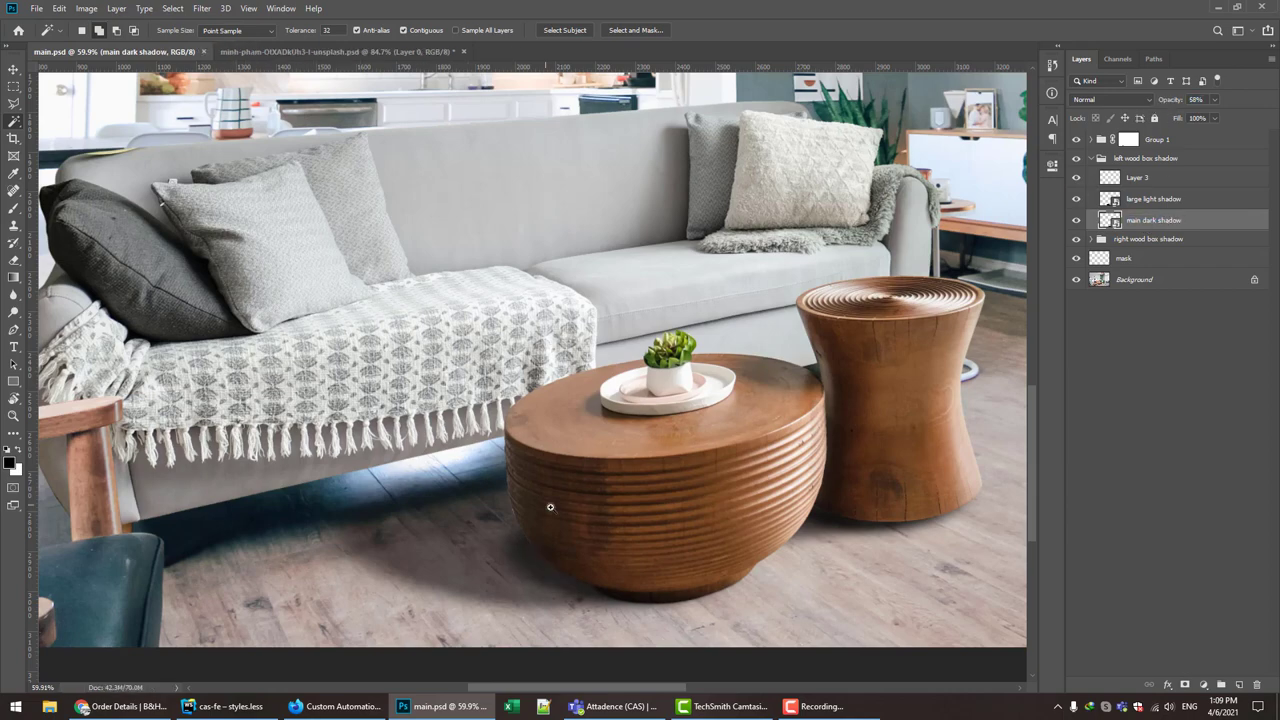
- Experiment with a colorized blue tint on large light shadow, then cancel it
scroll(550, 550, "up", 1)
left_click(1147, 206)
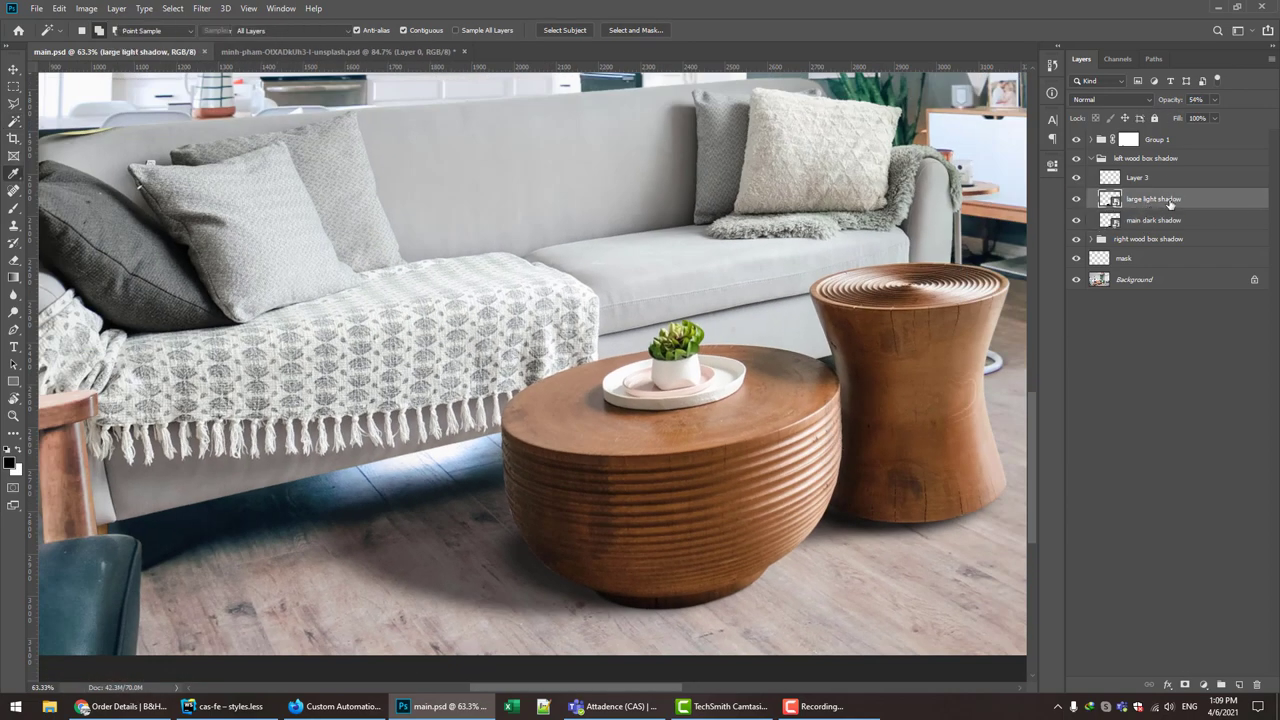
key("ctrl+u")
left_click(731, 308)
left_click_drag(570, 264, 605, 264)
left_click_drag(532, 232, 604, 231)
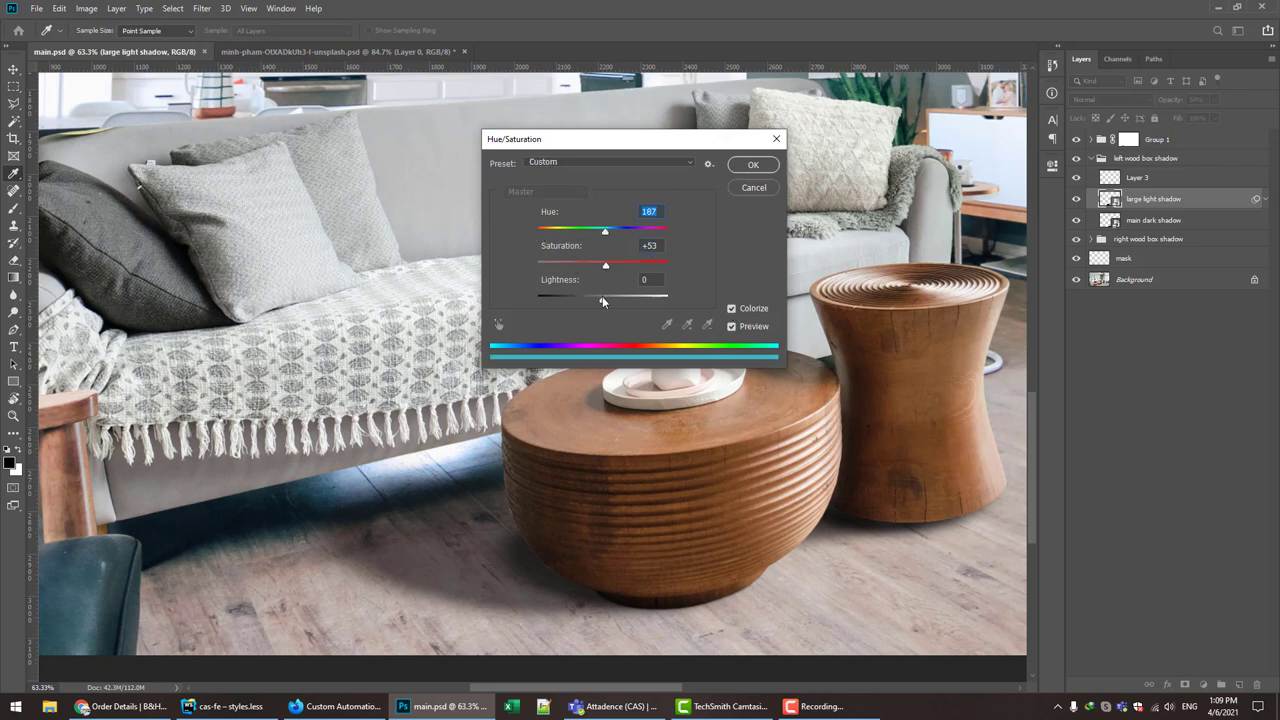
left_click_drag(602, 297, 615, 300)
mouse_move(604, 231)
left_mouse_down()
mouse_move(615, 231)
mouse_move(580, 267)
mouse_move(605, 300)
left_mouse_up()
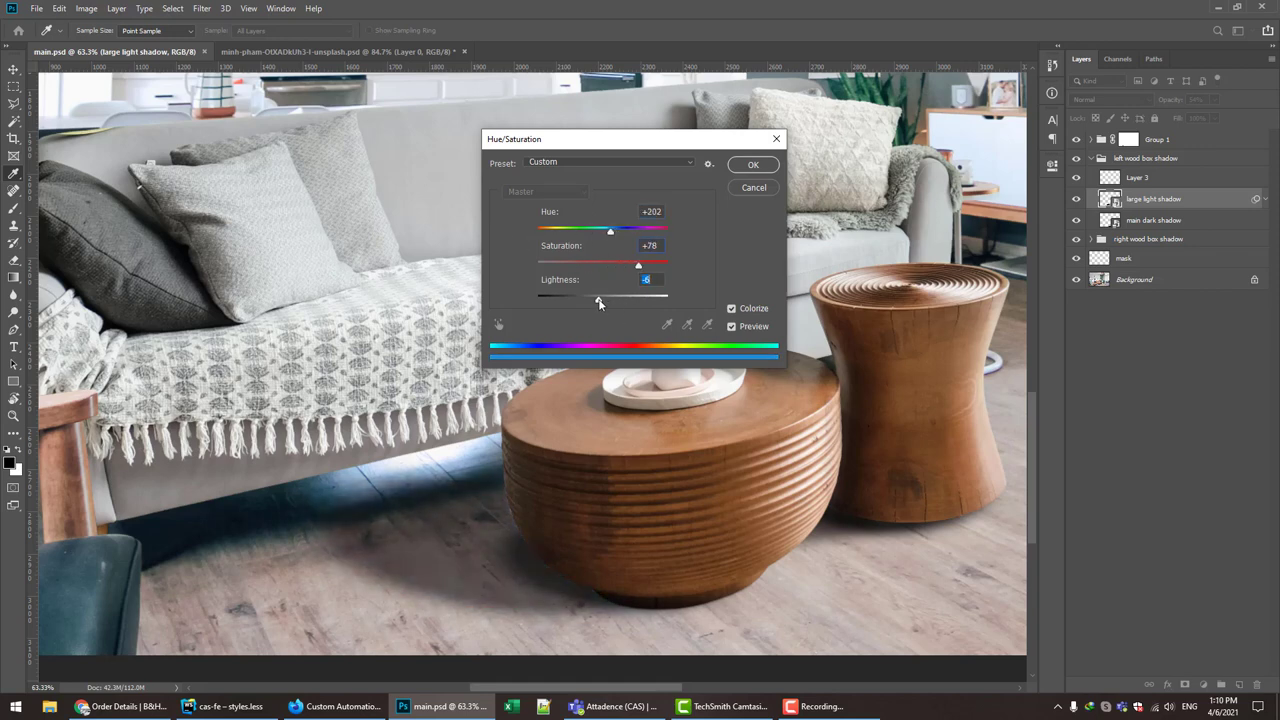
left_click_drag(610, 231, 594, 230)
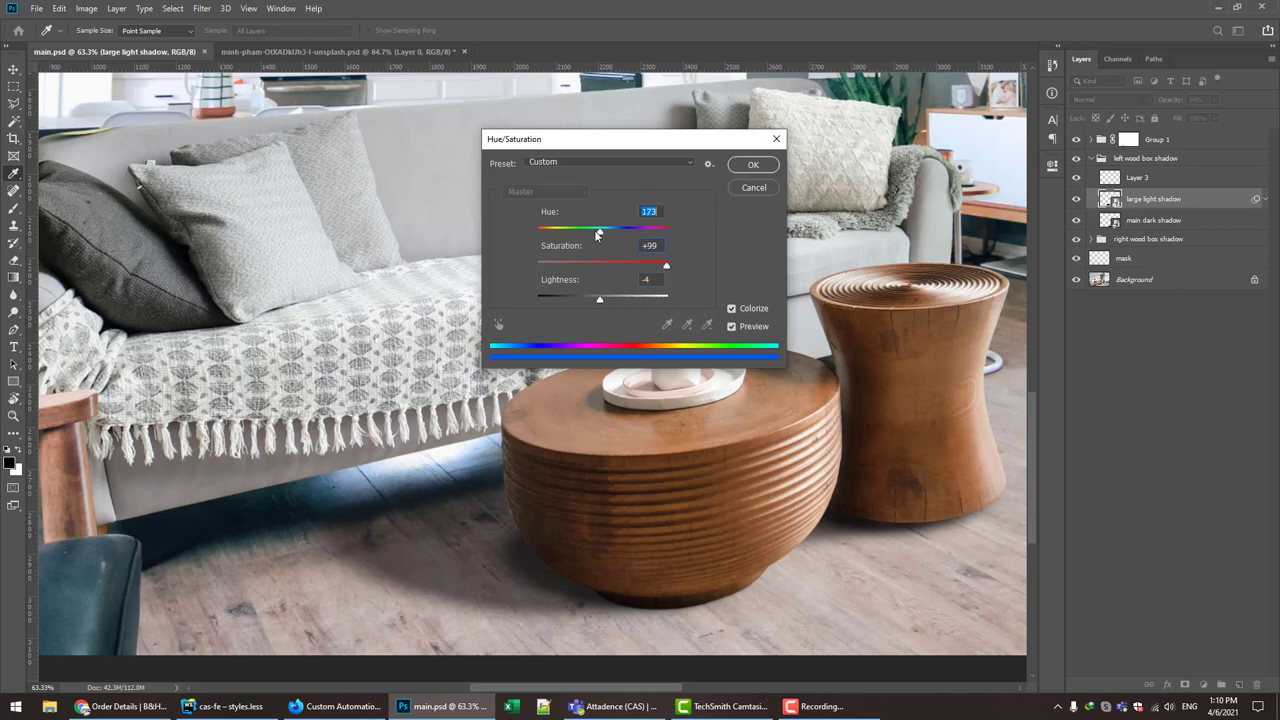
key("Escape")
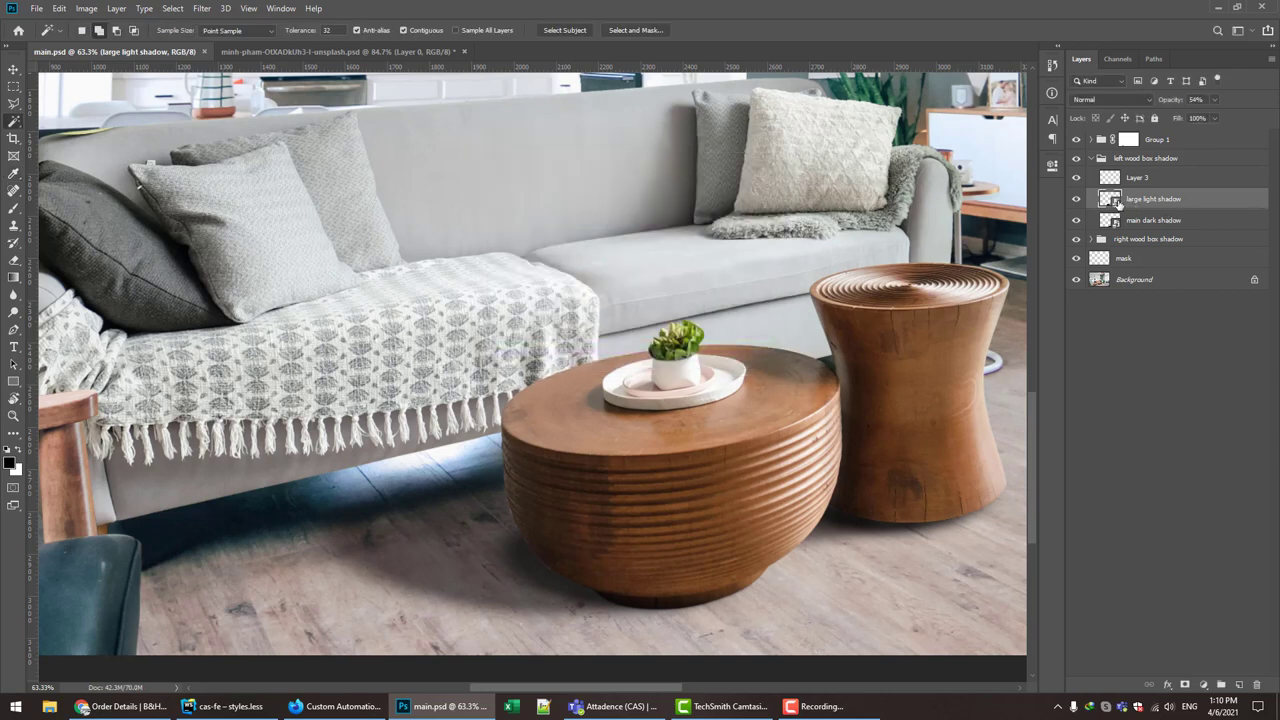
- Add a solid Color Fill layer in dark blue 0b1820
left_click(1203, 685)
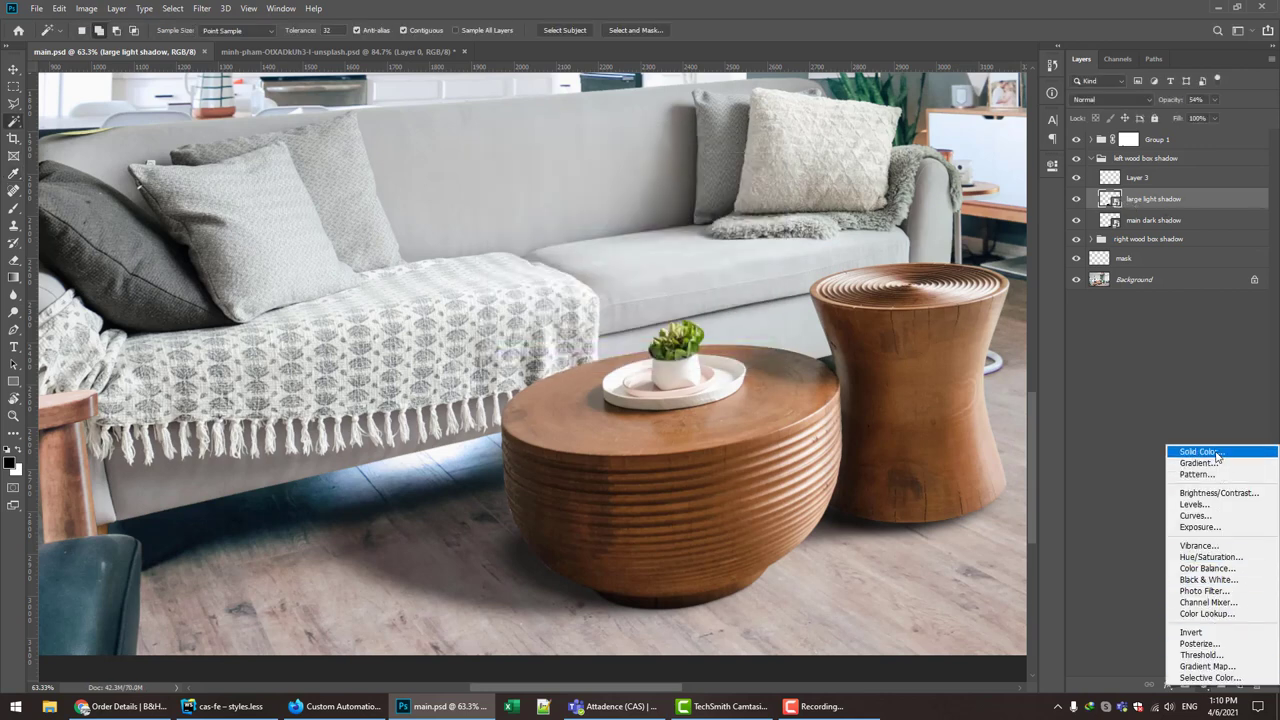
left_click(1200, 455)
left_click(1079, 242)
double_click(1120, 199)
left_click(887, 397)
left_click(962, 322)
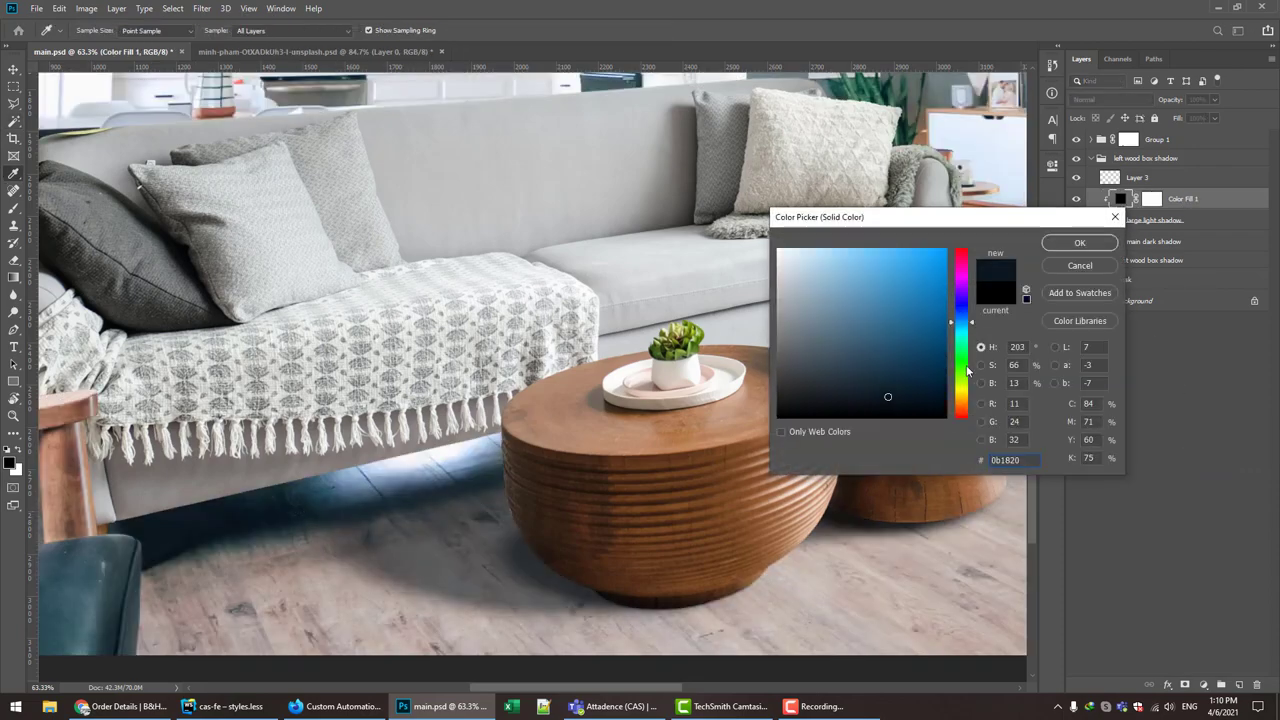
left_click(1079, 242)
- Duplicate the colour fill above main dark shadow and clip it to that layer
key("w")
scroll(483, 473, "down", 5)
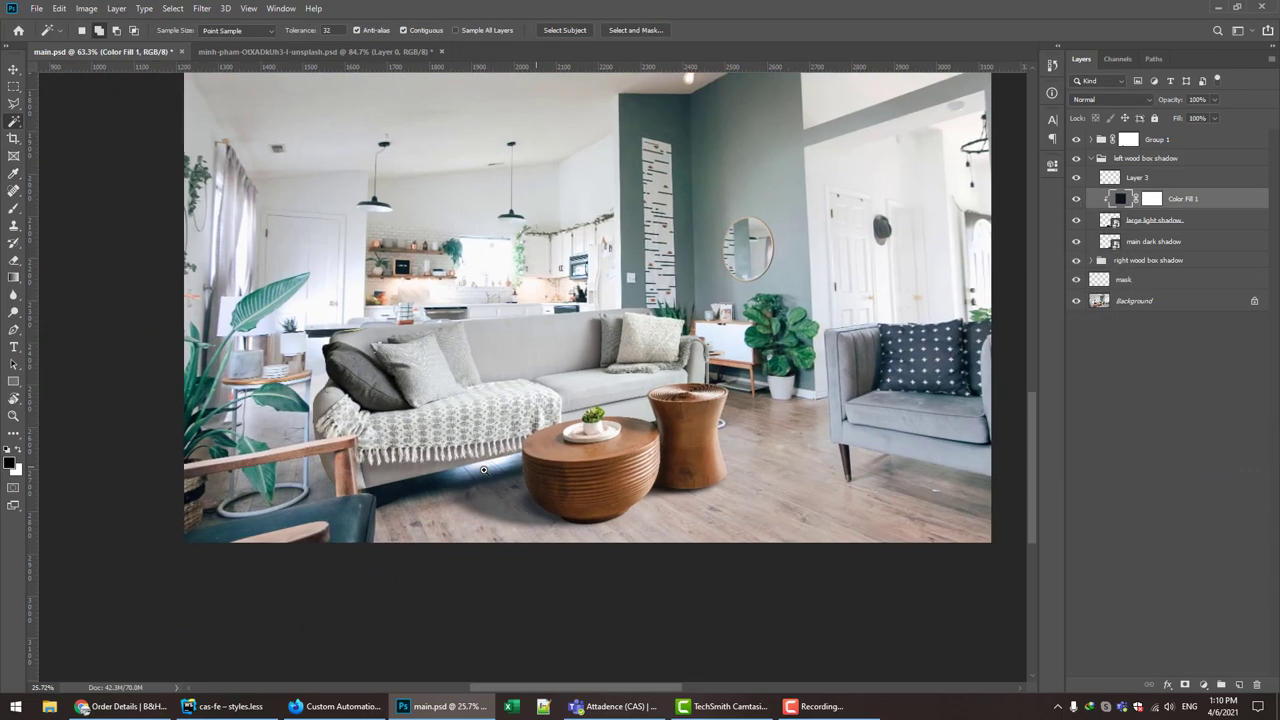
scroll(483, 473, "up", 2)
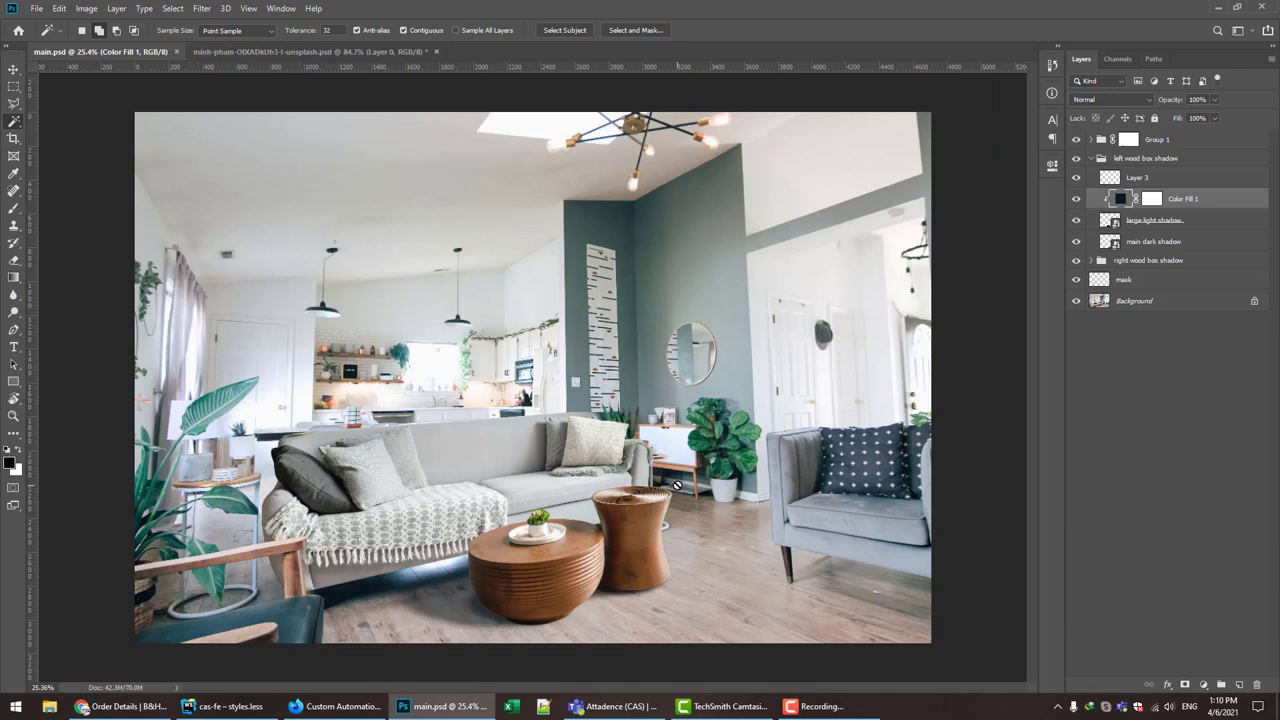
scroll(483, 473, "up", 2)
left_click(1146, 241)
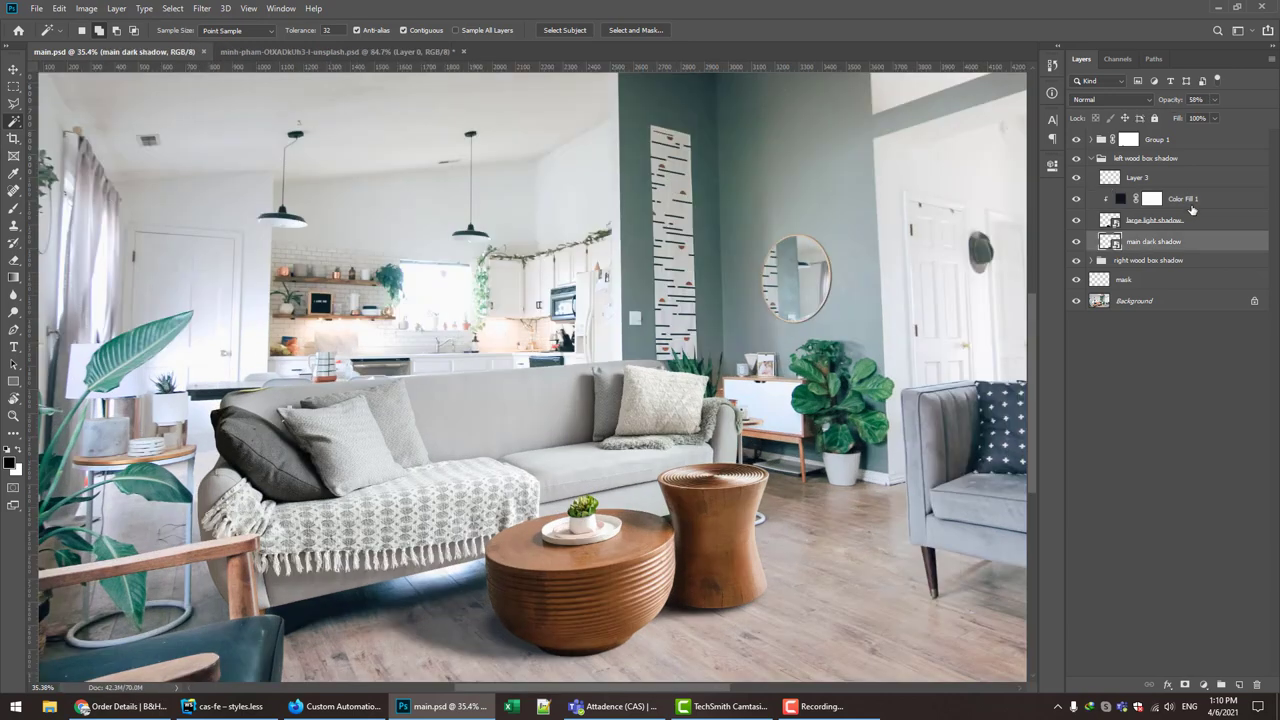
left_click_drag(1199, 201, 1195, 250)
left_click(1195, 251, "alt")
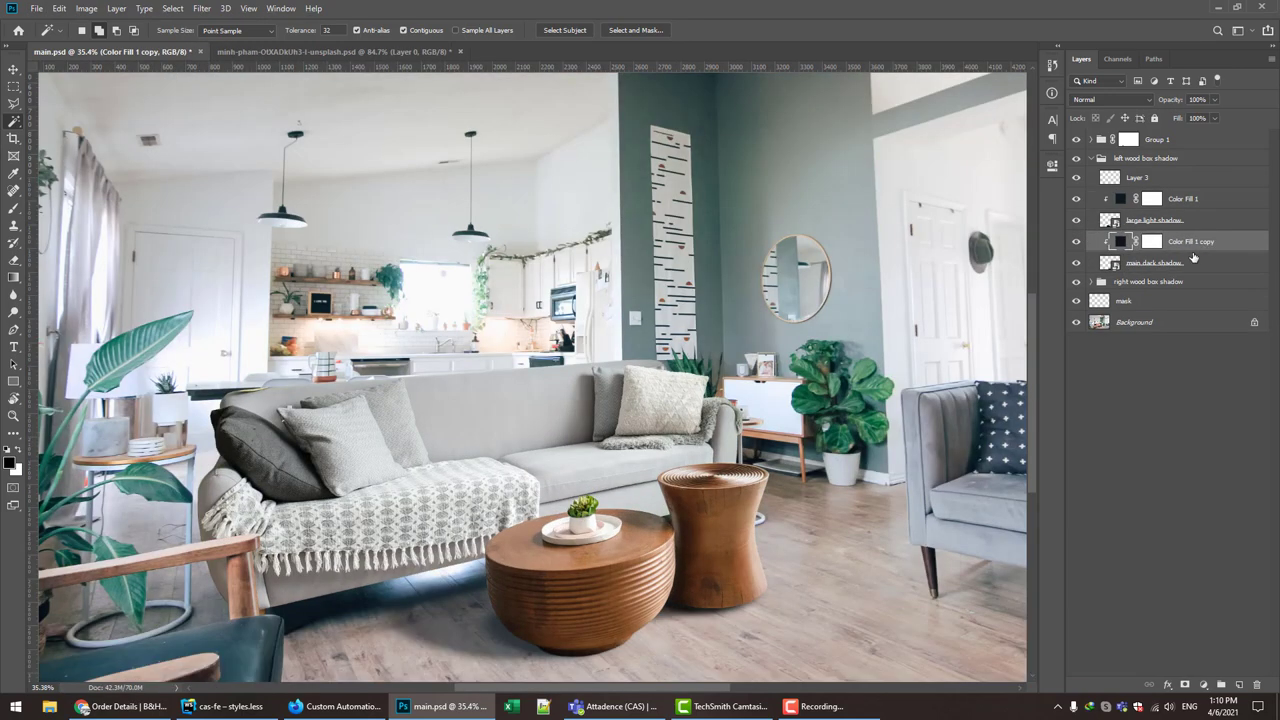
- Stretch main dark shadow further left under the table and set the fill copy's opacity
key("ctrl+t")
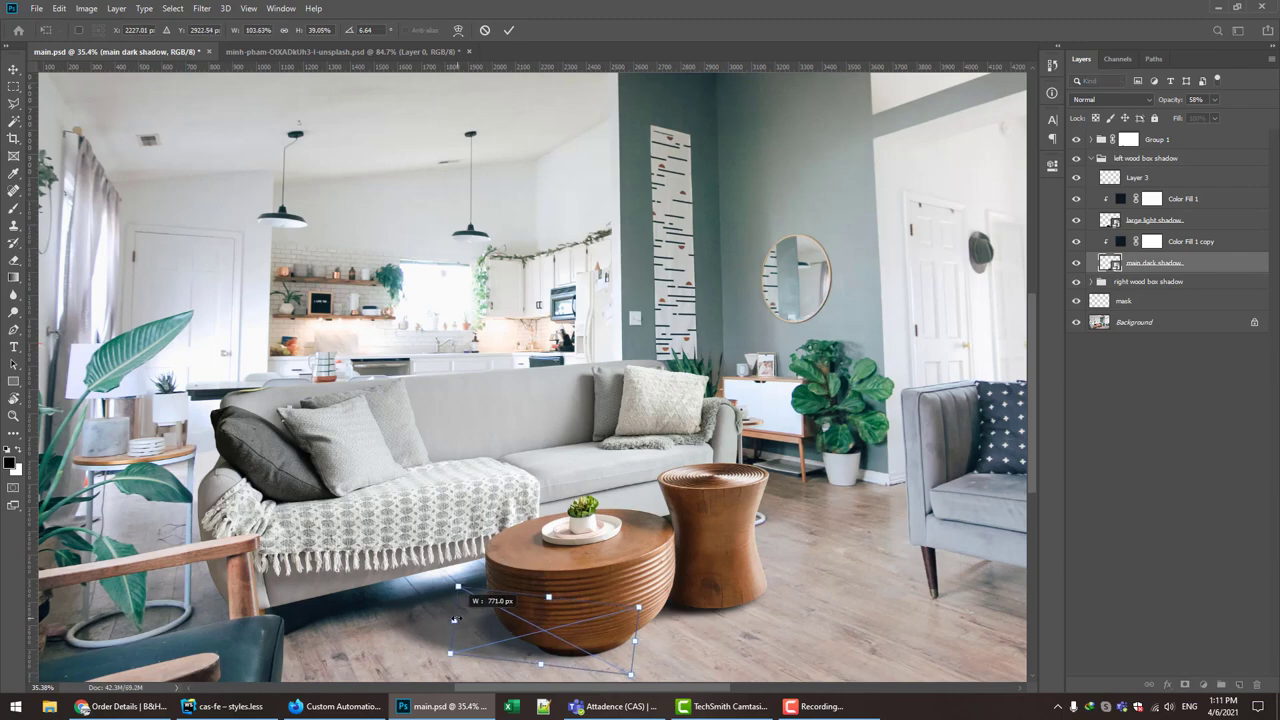
left_click_drag(470, 600, 455, 618)
key("Return")
scroll(455, 618, "down", 2)
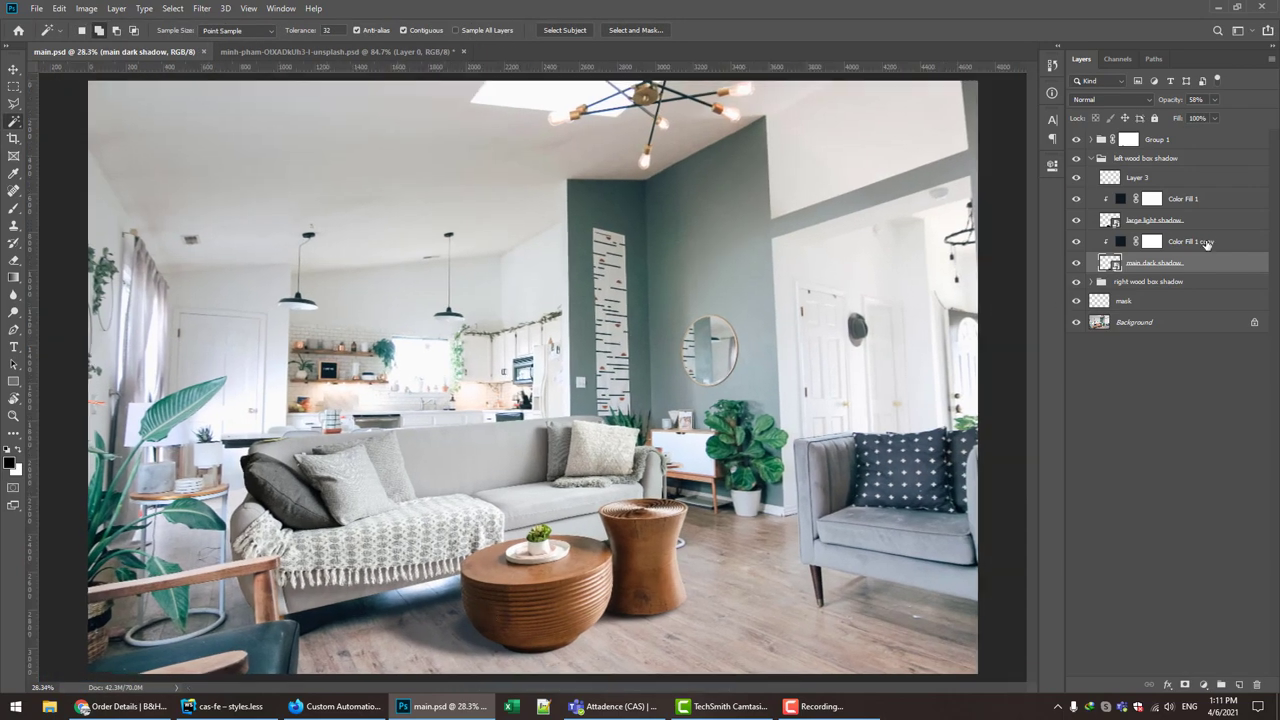
left_click(1190, 241)
key("Return")
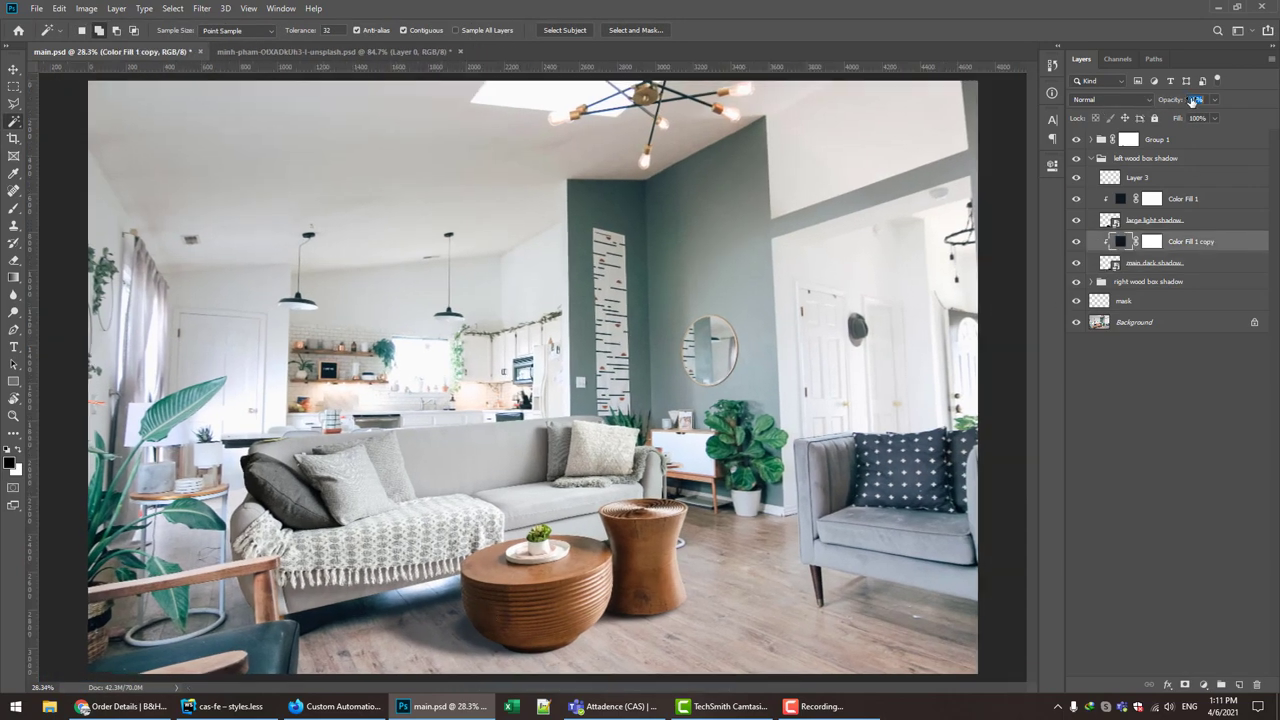
- Darken Color Fill 1's colour to 0a1318
double_click(1121, 241)
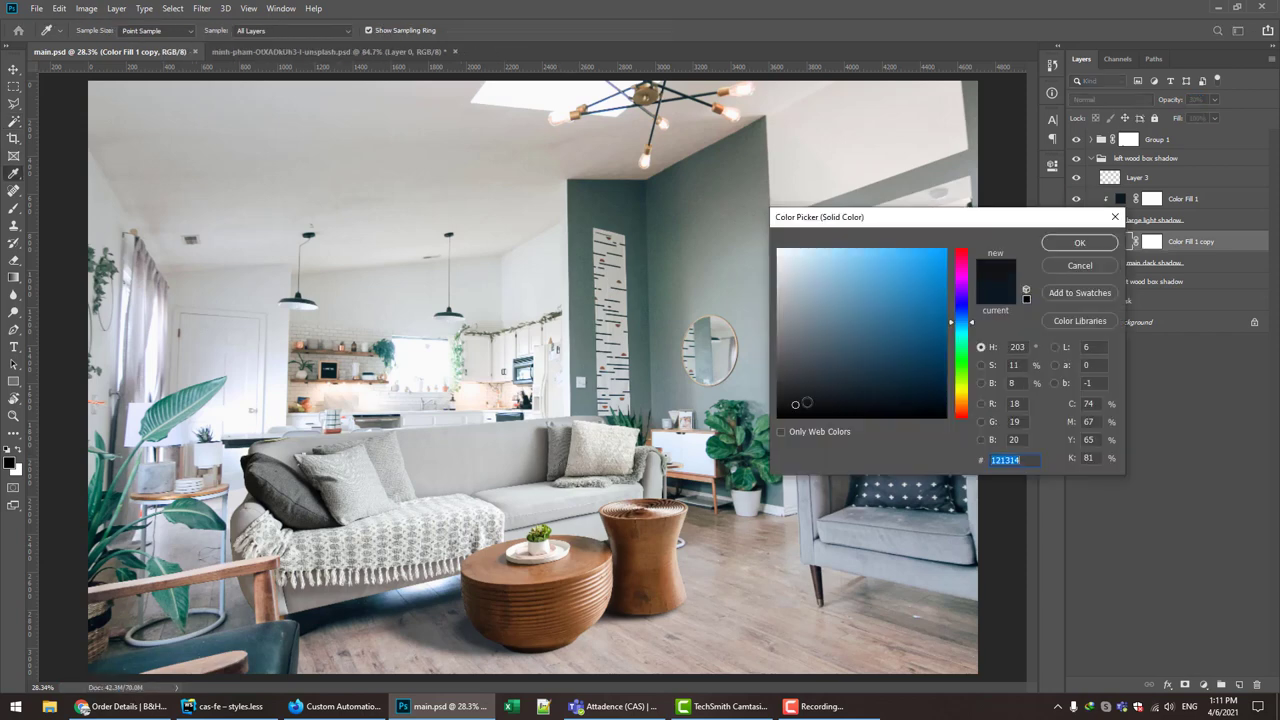
left_click(1080, 242)
double_click(1116, 201)
left_click_drag(870, 398, 875, 402)
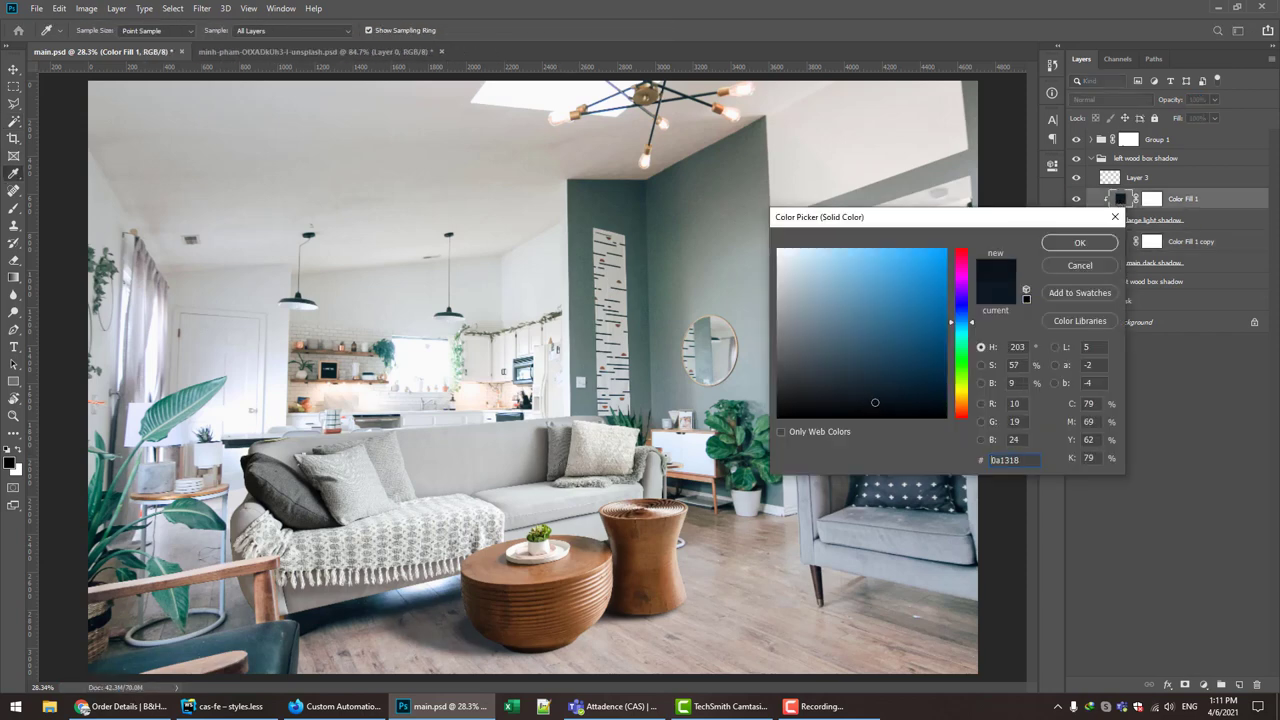
left_click(1080, 242)
scroll(427, 647, "up", 5)
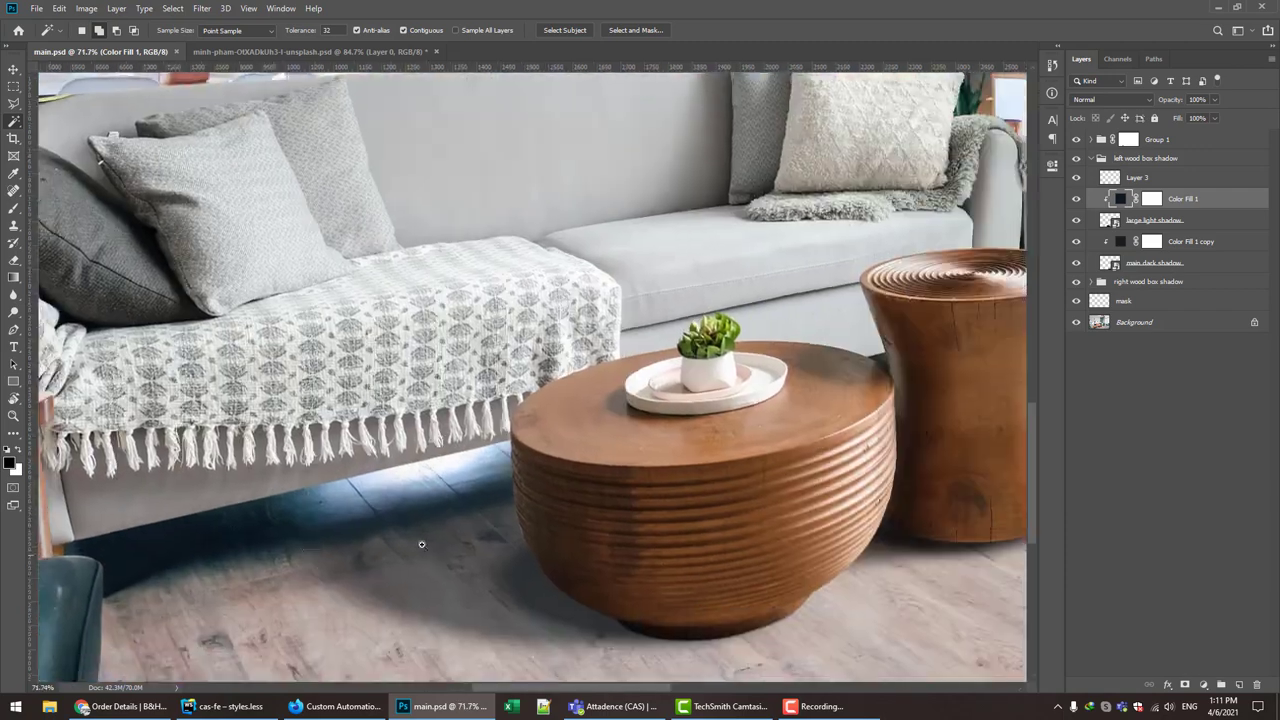
- Rename Group 1 to 'main object' and add Layer 4 inside it, clipped to Layer 1
double_click(1157, 139)
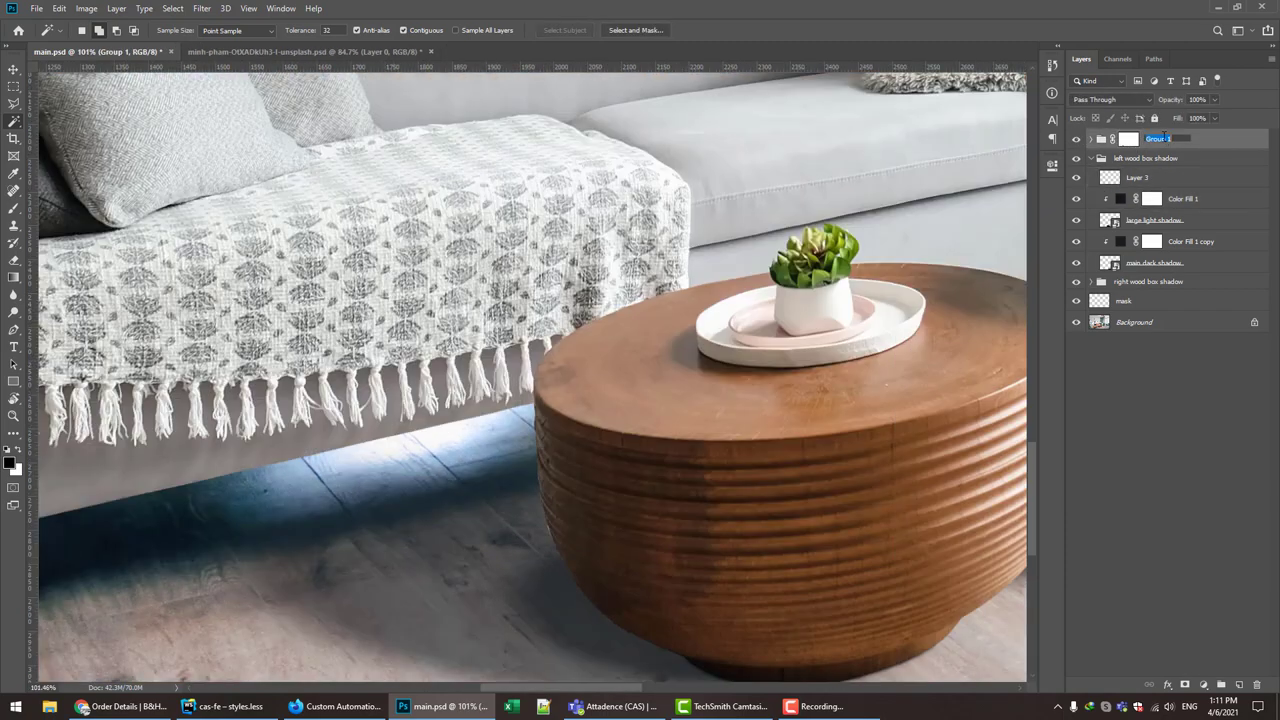
type("main object")
key("Return")
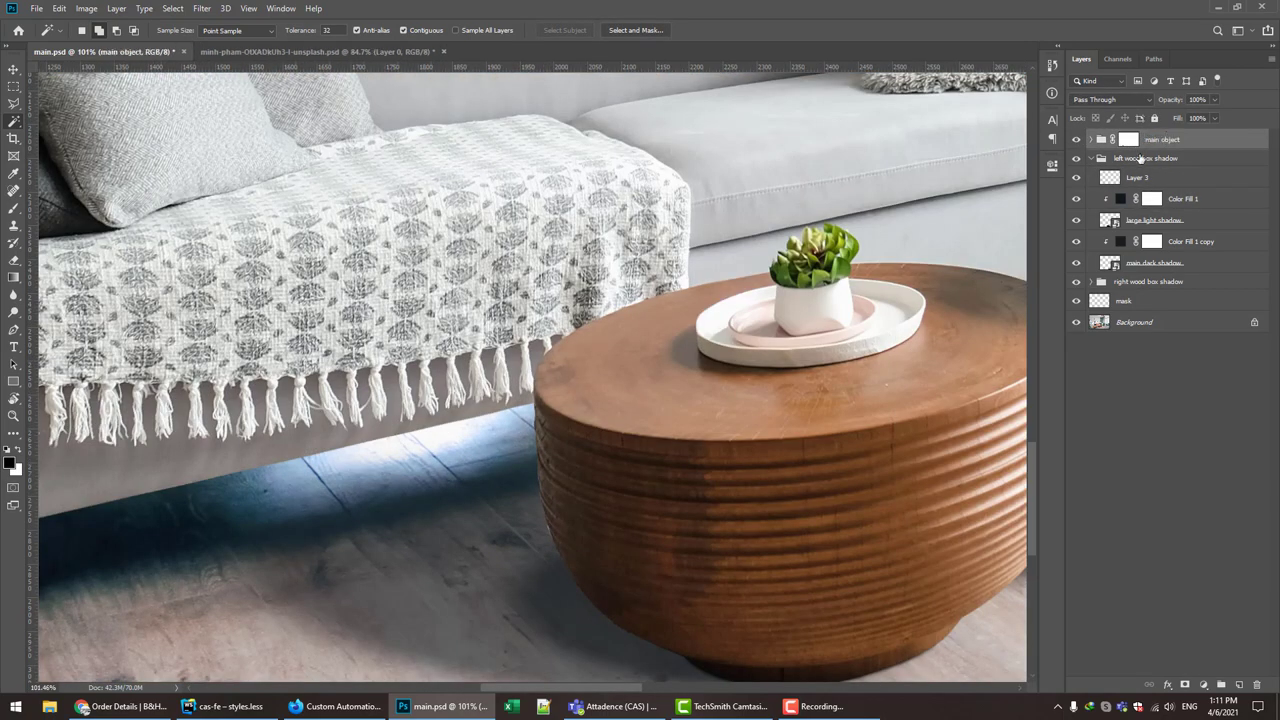
left_click(1091, 139)
left_click(1239, 685)
left_click(1207, 164, "alt")
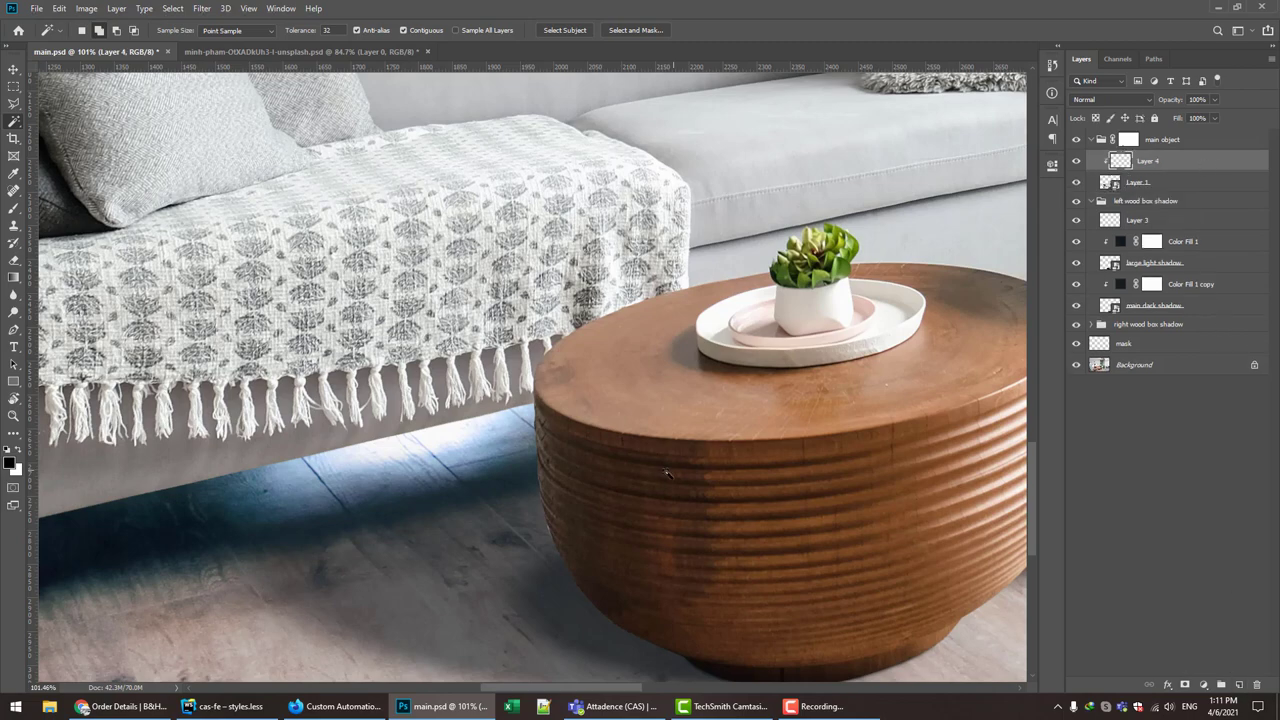
- Switch to Clone Stamp and pan over the floor, table base and right stool's base
key("s")
scroll(554, 503, "up", 5)
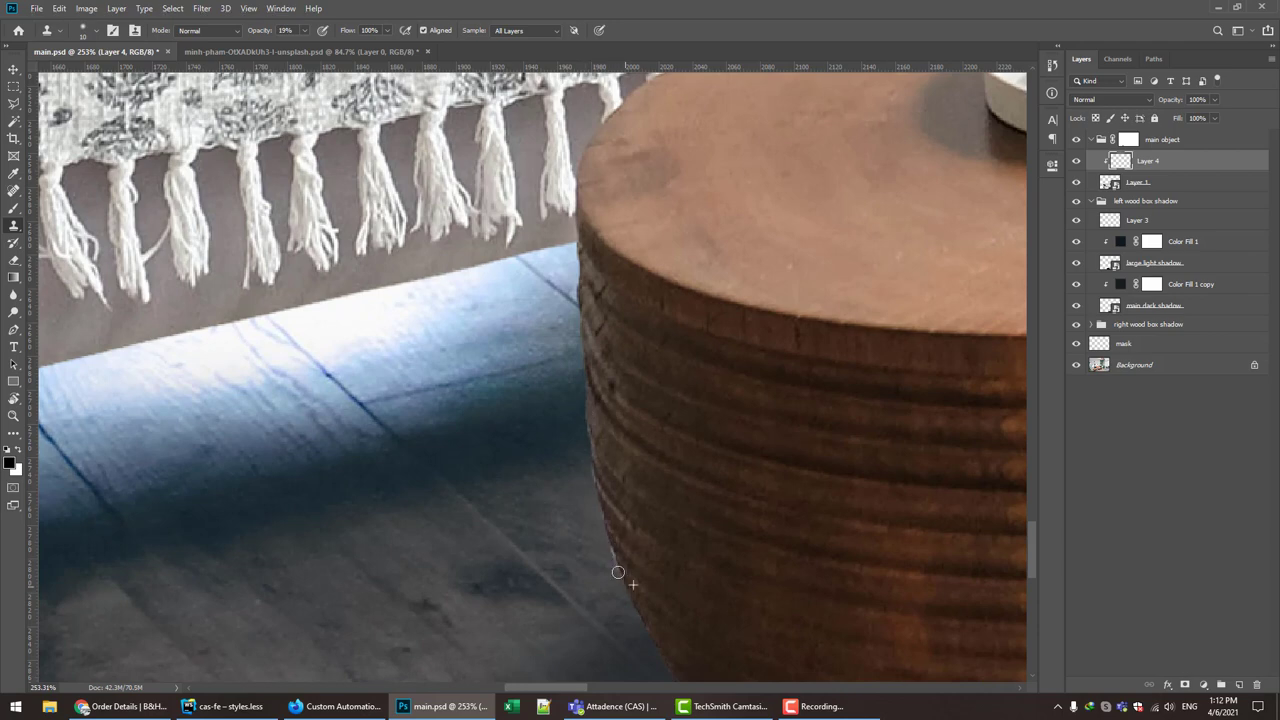
left_click_drag(618, 572, 574, 400)
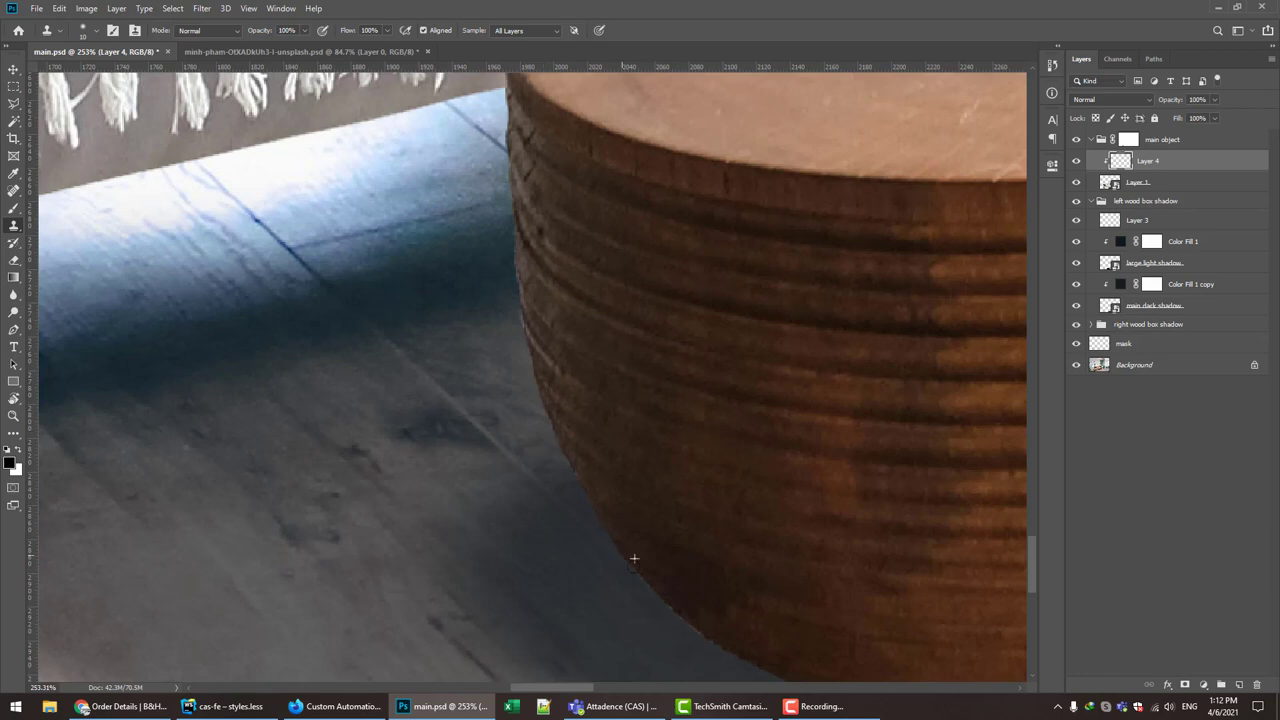
mouse_move(634, 558)
left_mouse_down()
mouse_move(486, 337)
mouse_move(443, 336)
left_mouse_up()
left_click_drag(500, 377, 243, 486)
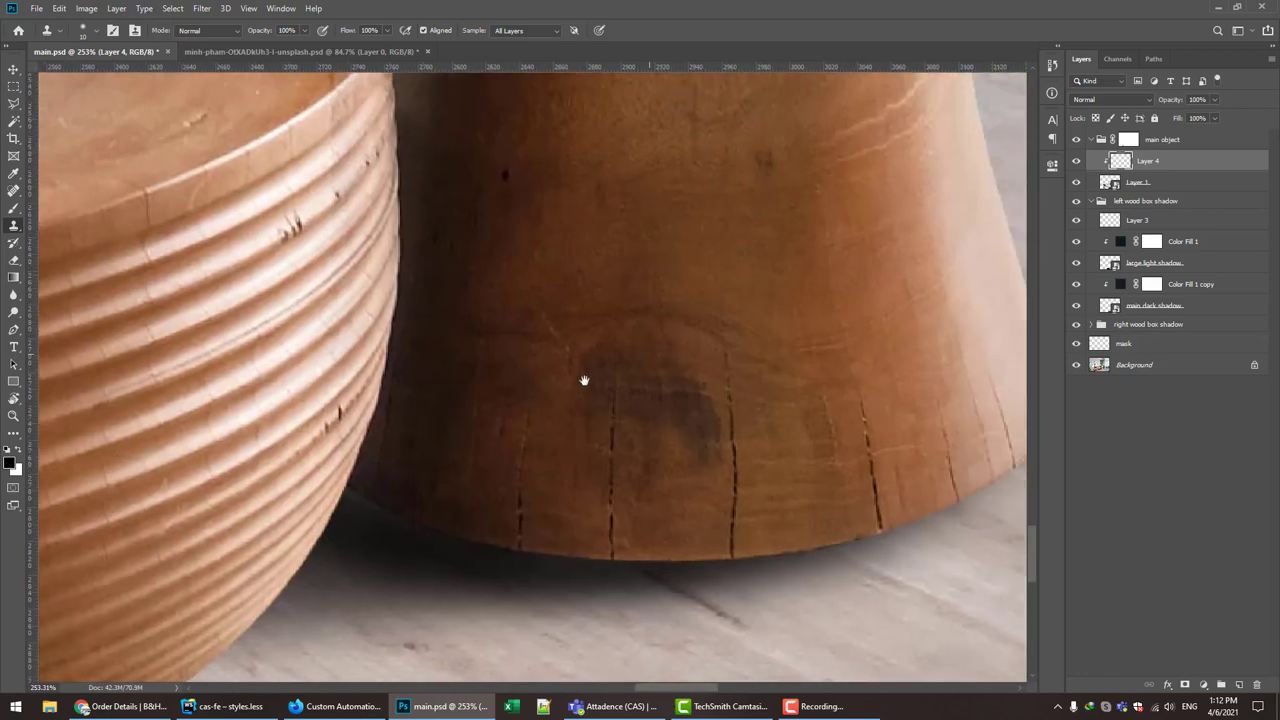
mouse_move(586, 374)
left_mouse_down()
mouse_move(511, 540)
mouse_move(520, 546)
left_mouse_up()
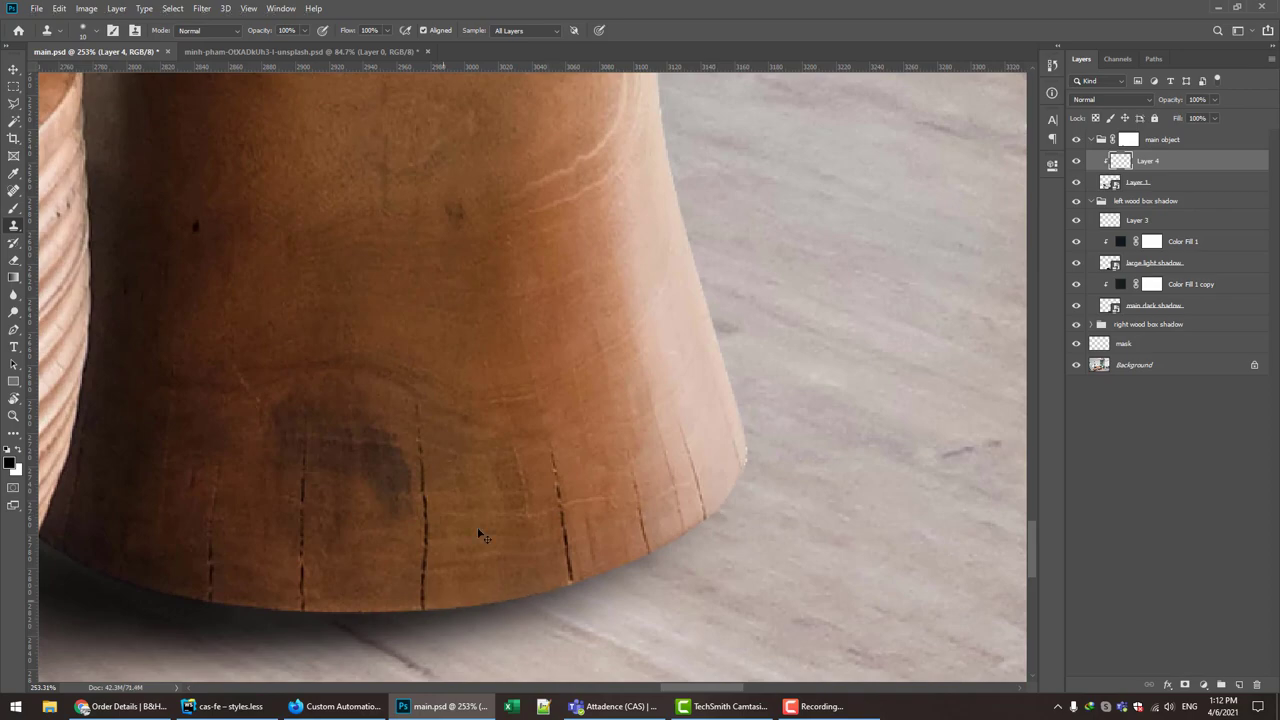
scroll(483, 537, "down", 5)
scroll(414, 400, "up", 2)
scroll(589, 483, "up", 3)
- Pan across the chair and teal seat to frame the sofa's grey top edge
left_click_drag(800, 480, 758, 376)
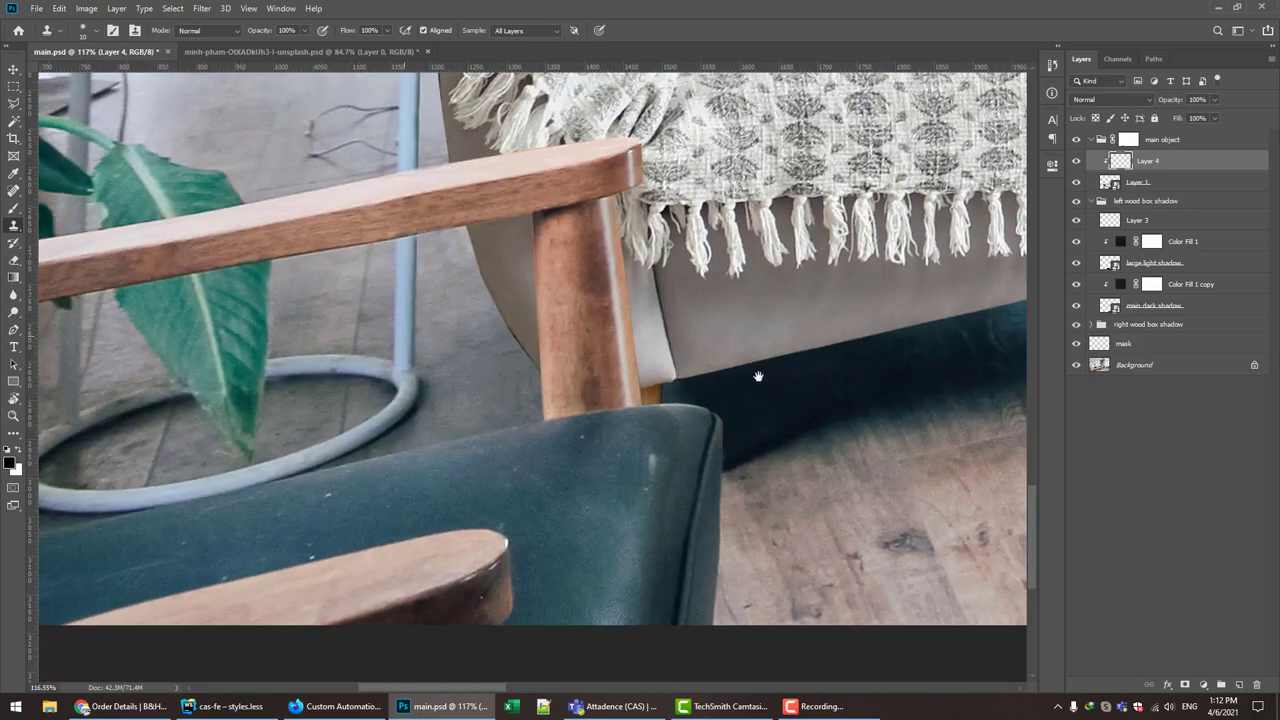
scroll(521, 350, "up", 5)
left_click_drag(551, 337, 695, 406)
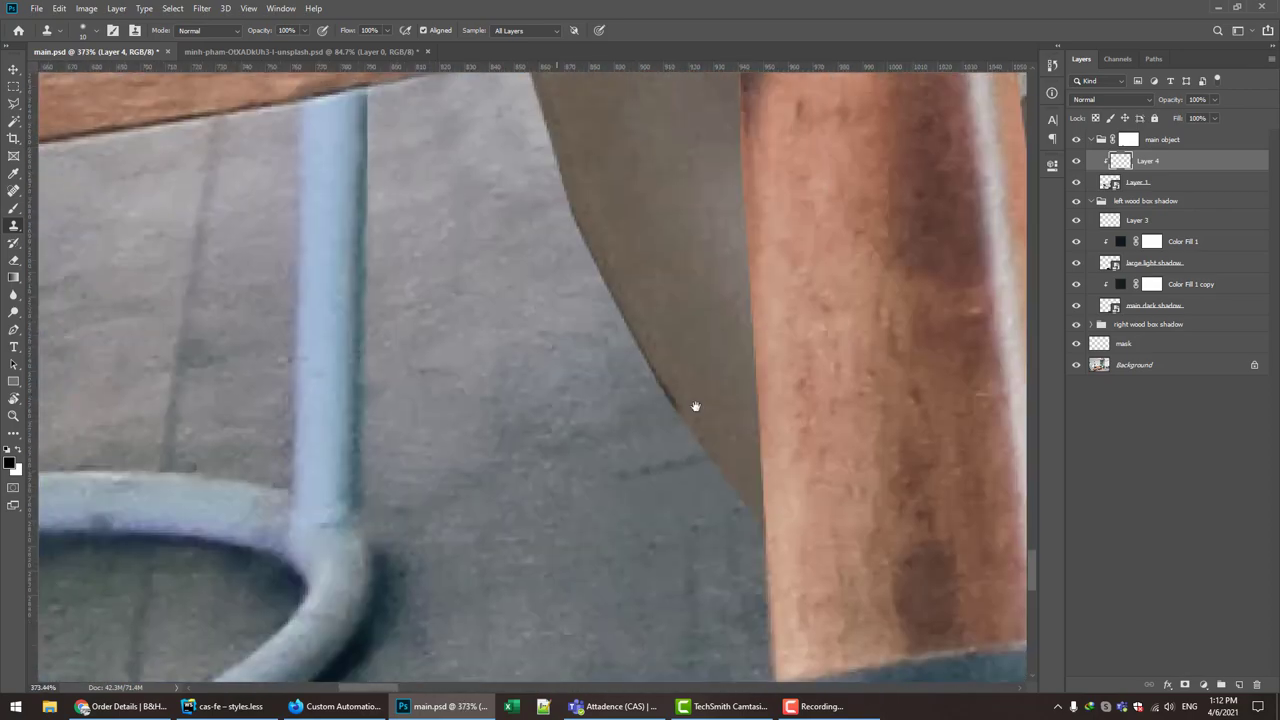
mouse_move(649, 337)
left_mouse_down()
mouse_move(689, 466)
mouse_move(693, 546)
mouse_move(717, 574)
left_mouse_up()
left_click_drag(630, 380, 644, 509)
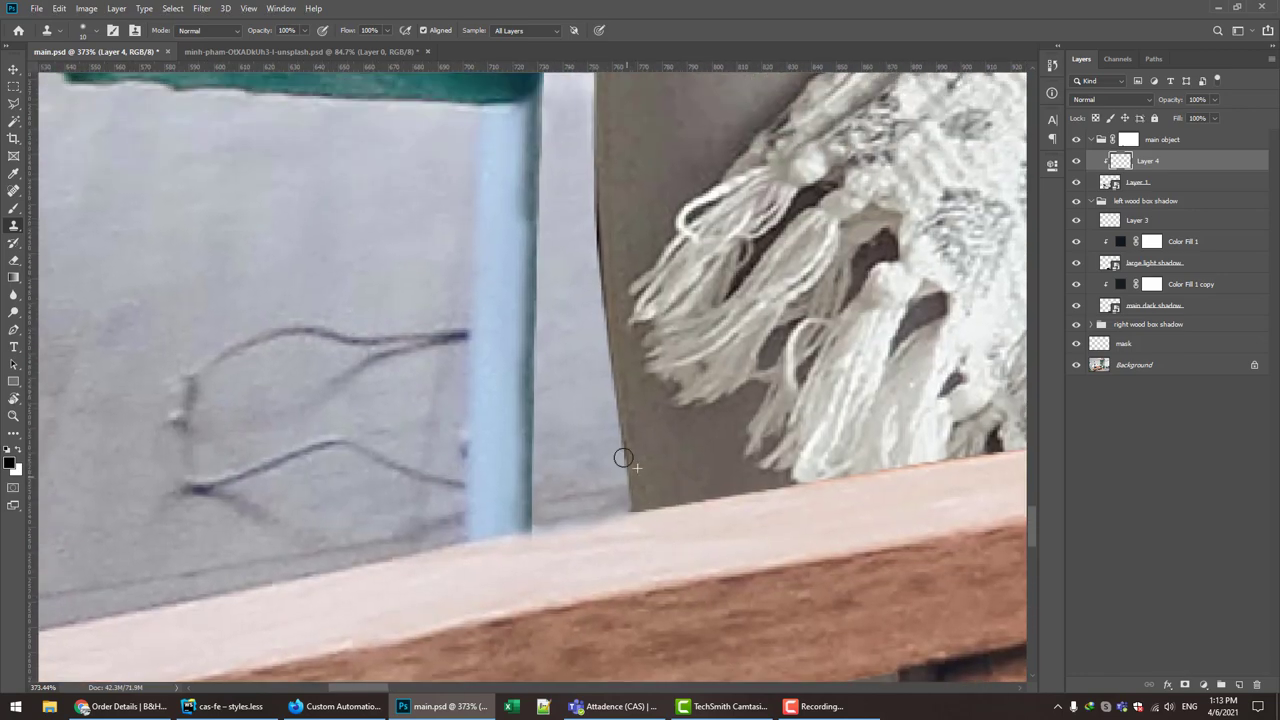
left_click_drag(621, 398, 656, 546)
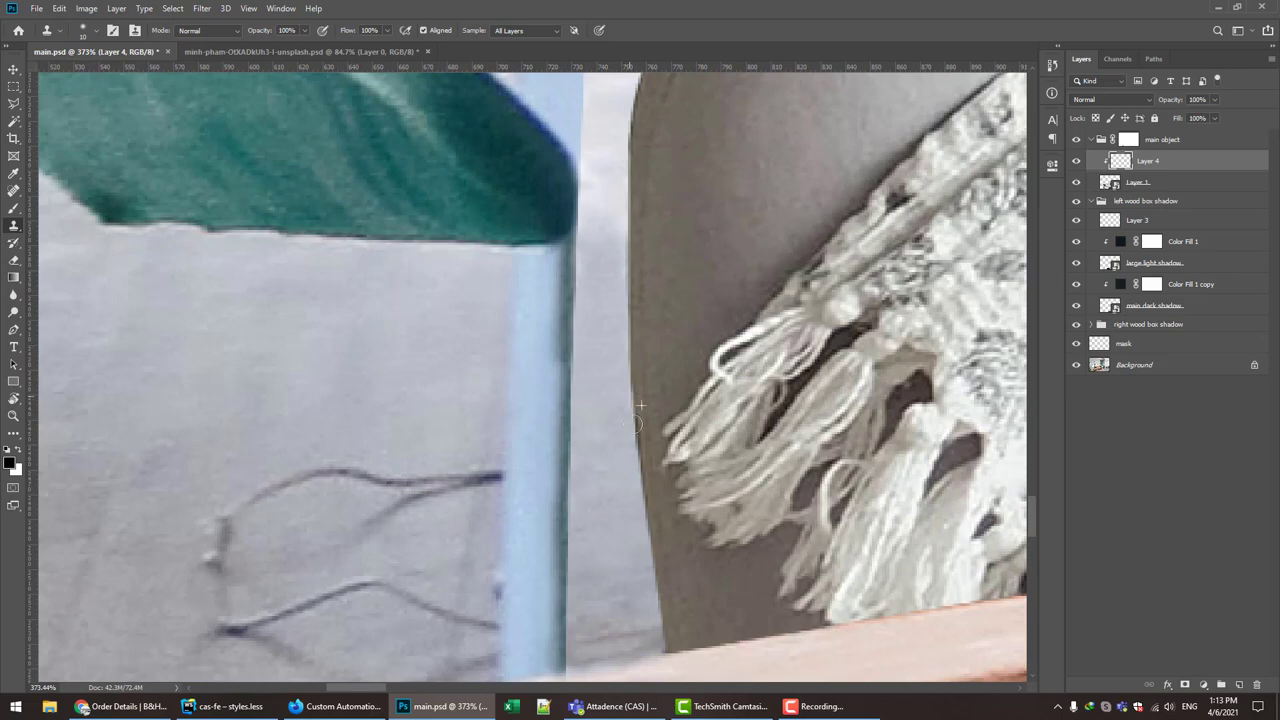
left_click_drag(640, 405, 620, 571)
left_click_drag(563, 200, 563, 346)
left_click_drag(500, 380, 500, 534)
left_click_drag(660, 300, 679, 359)
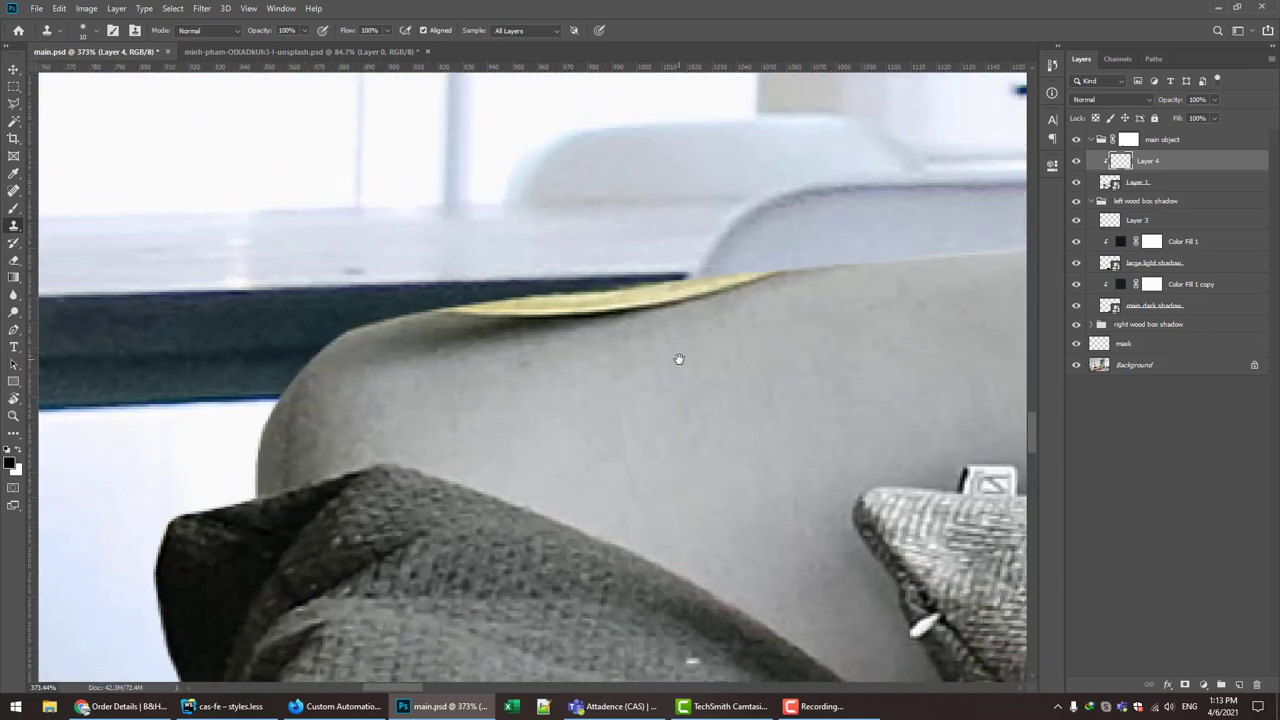
scroll(679, 359, "down", 5)
scroll(423, 394, "up", 4)
left_click_drag(423, 394, 666, 417)
scroll(377, 484, "up", 1)
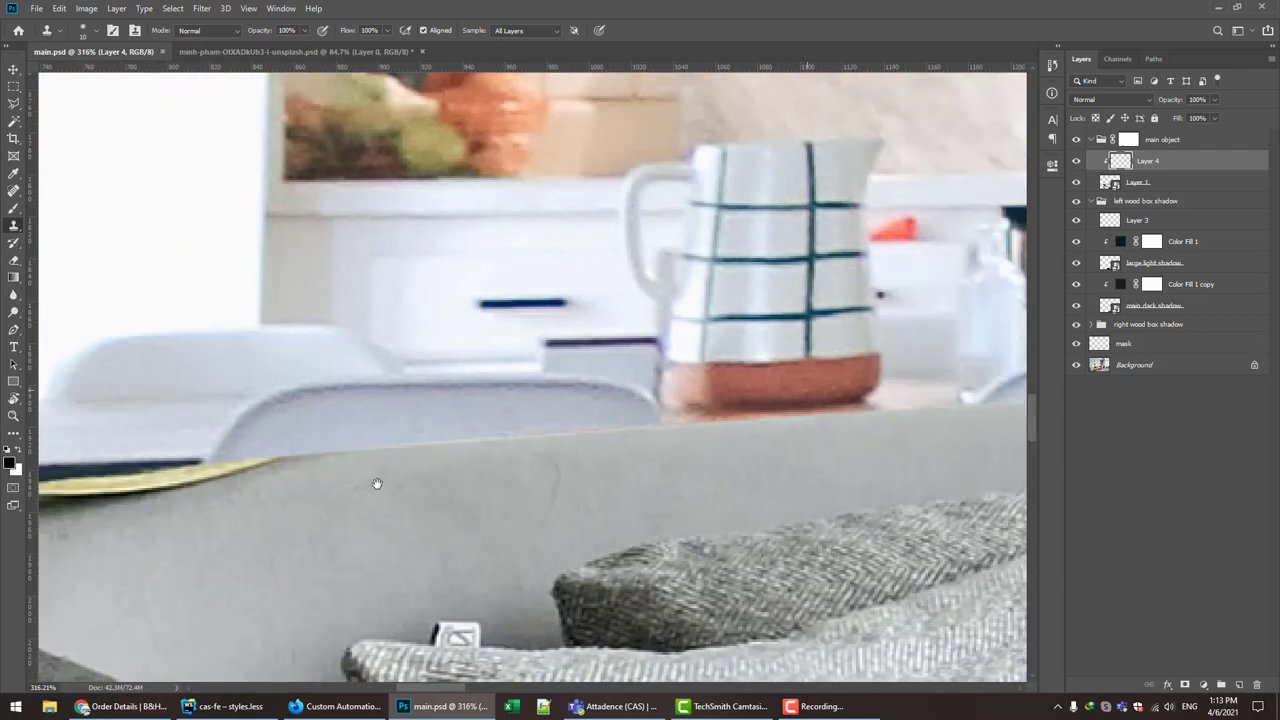
left_click_drag(377, 484, 489, 454)
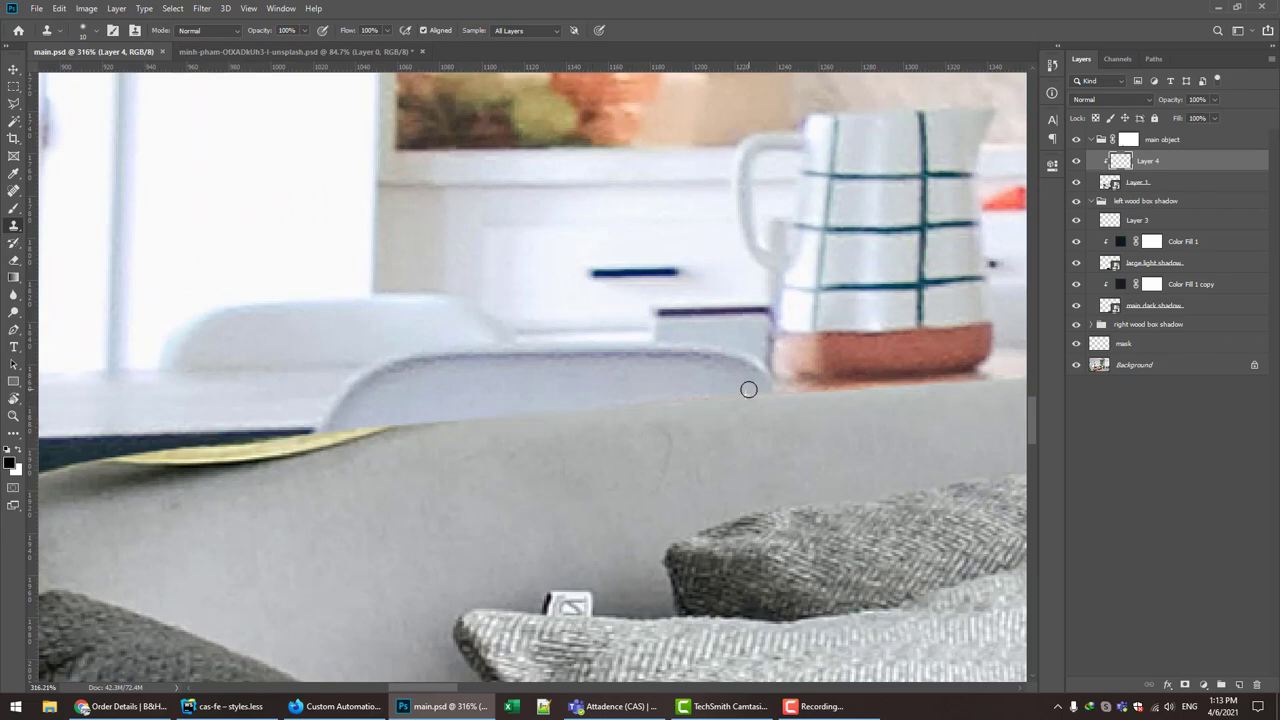
left_click_drag(749, 389, 440, 420)
left_click_drag(60, 430, 529, 377)
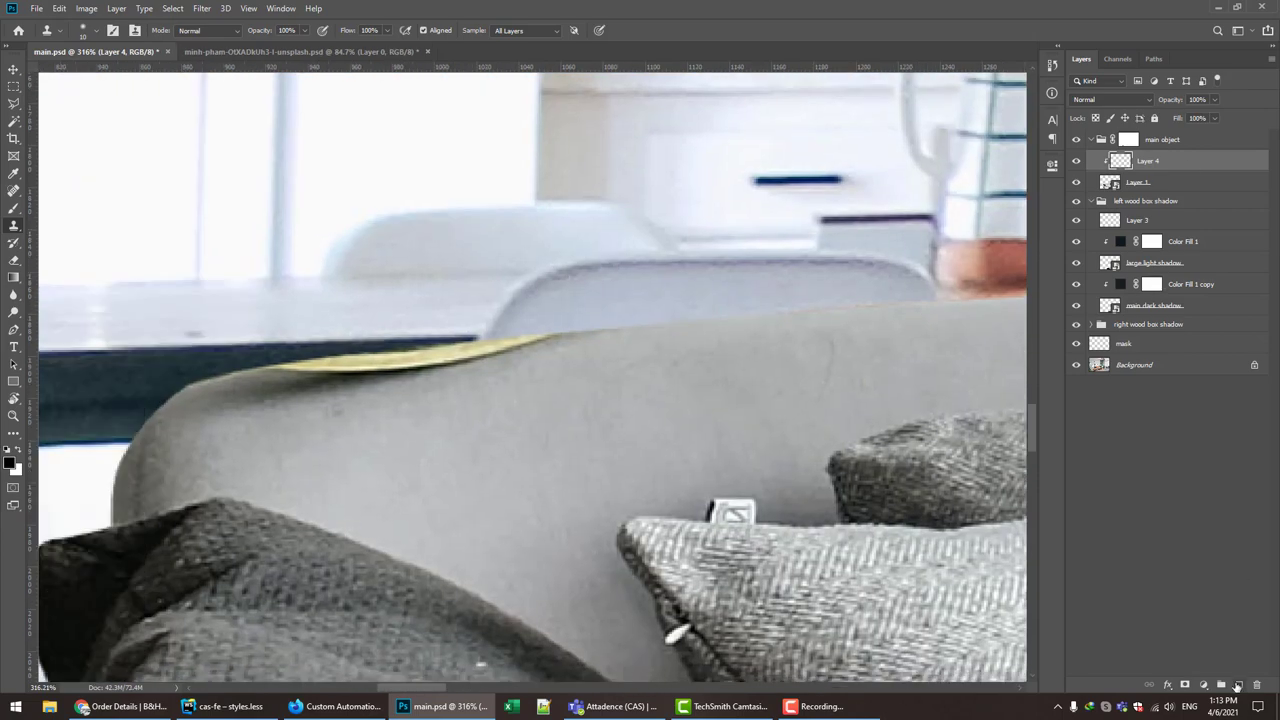
- Add a new layer above Layer 4 named 'clone stamp'
left_click(1237, 686)
double_click(1149, 160)
type("clone sta")
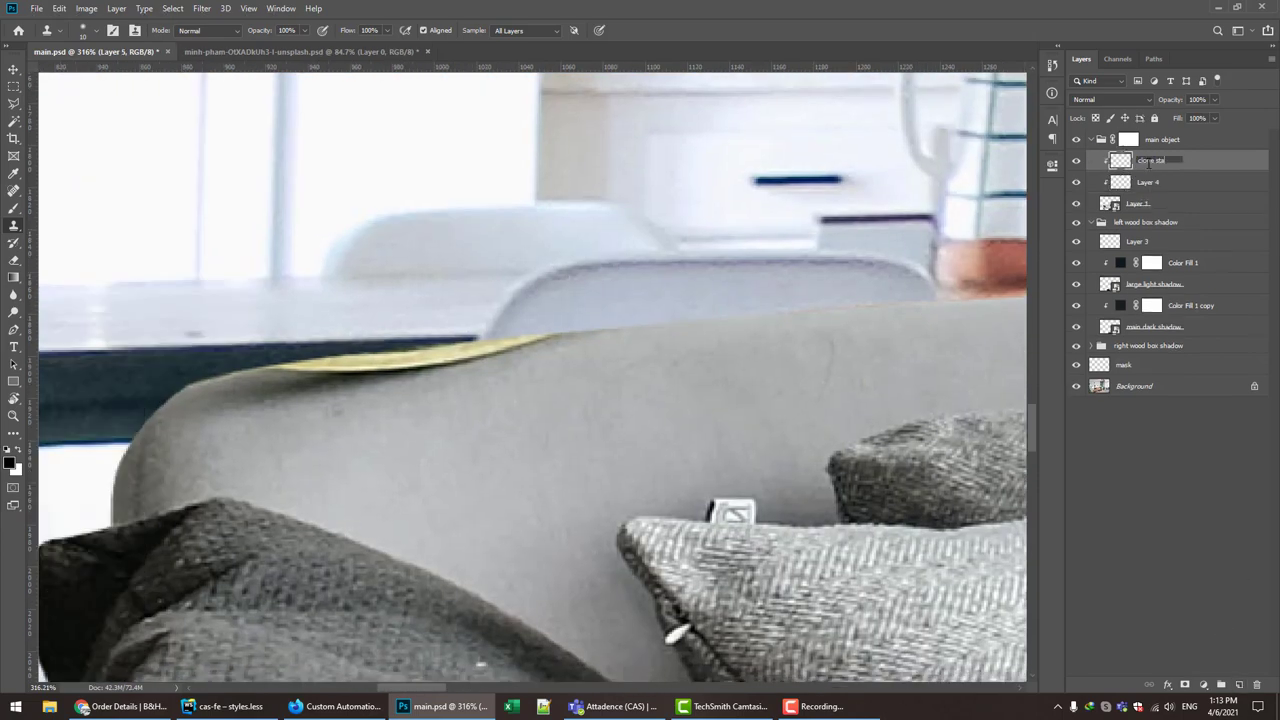
type("mp")
key("Return")
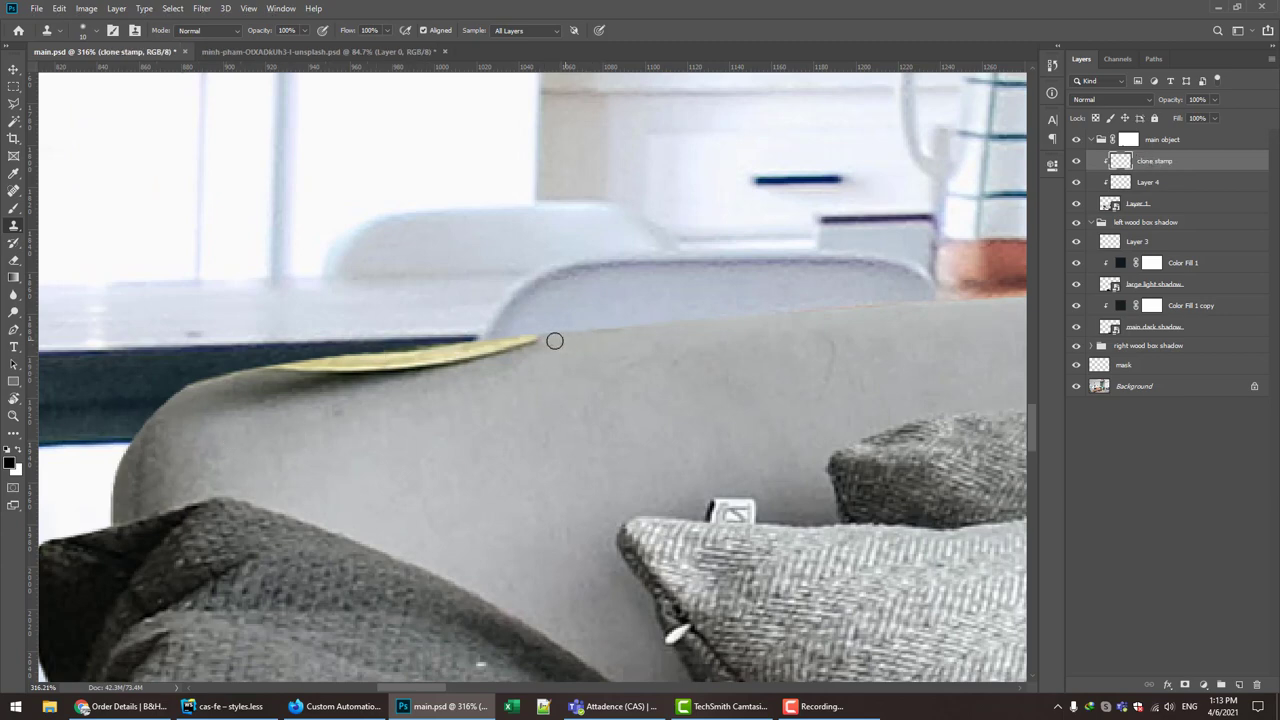
- Clone grey fabric over the yellow strip and dark mark, using a 30 px brush at 37% opacity
mouse_move(551, 340)
left_mouse_down()
mouse_move(455, 344)
mouse_move(451, 366)
left_mouse_up()
mouse_move(414, 358)
left_mouse_down()
mouse_move(357, 357)
mouse_move(365, 374)
mouse_move(331, 372)
left_mouse_up()
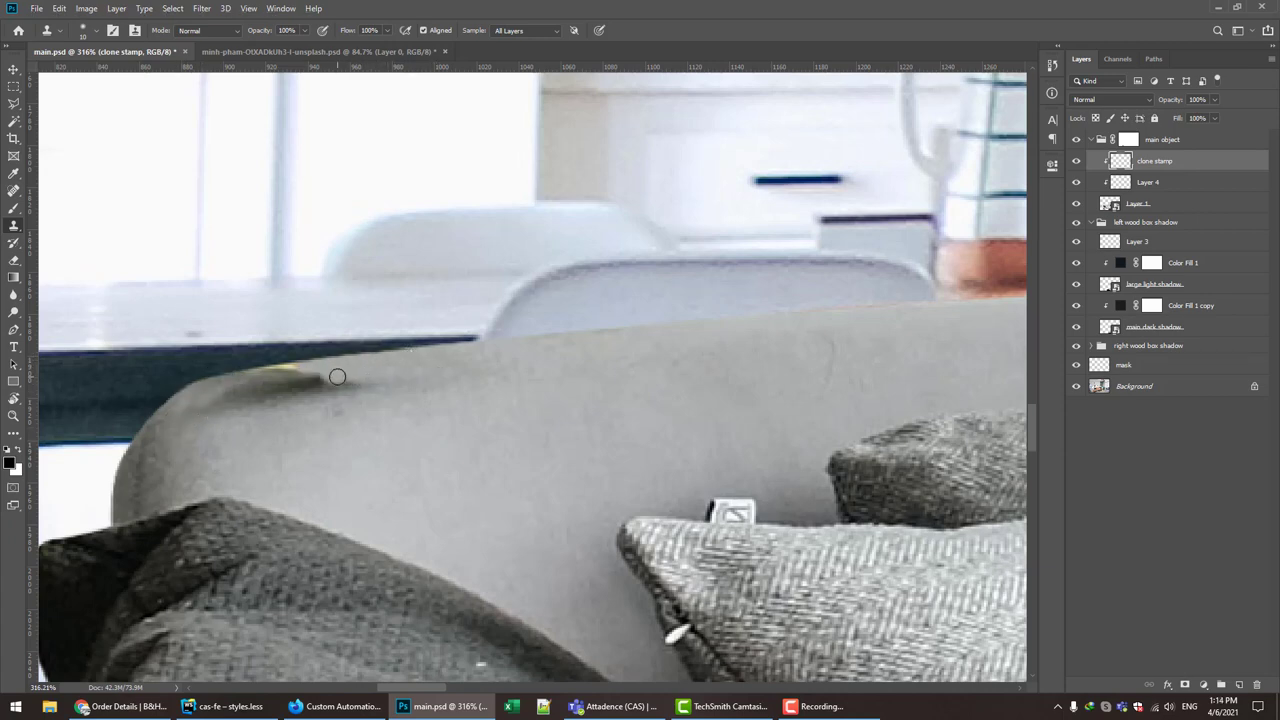
key("bracketright")
key("bracketright")
key("3")
key("7")
mouse_move(452, 360)
left_mouse_down()
mouse_move(266, 366)
mouse_move(320, 363)
mouse_move(191, 396)
left_mouse_up()
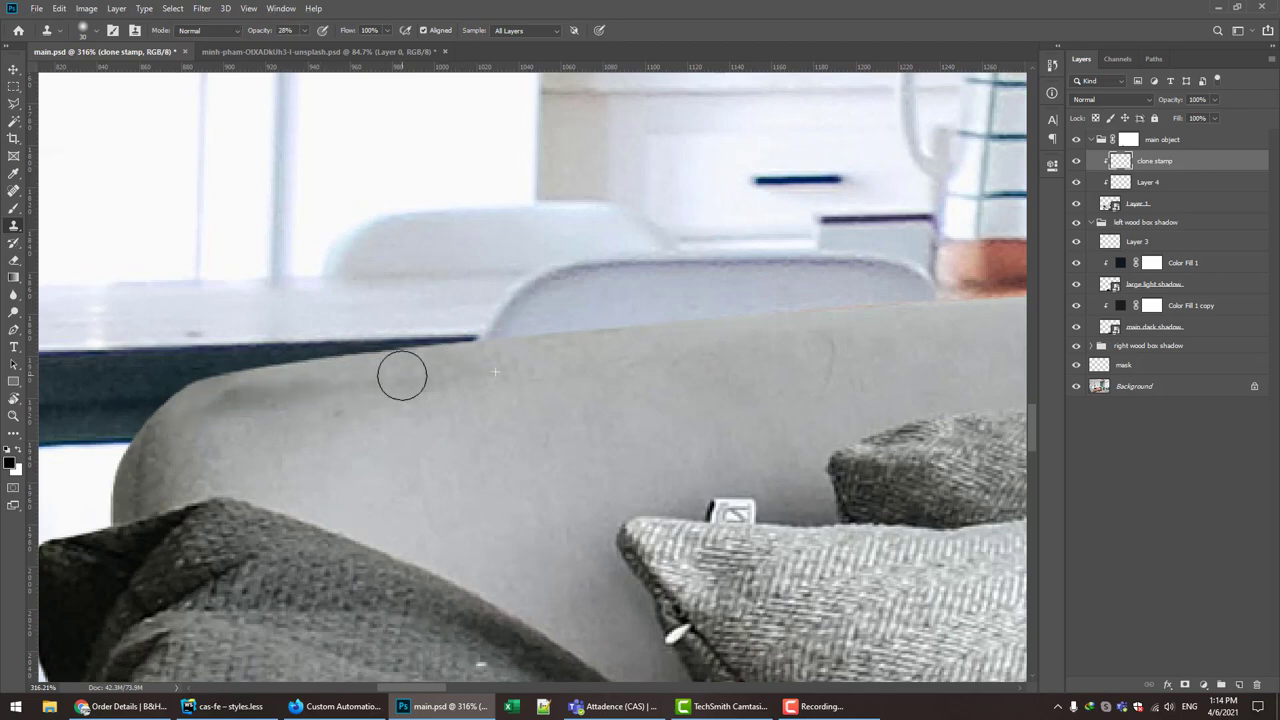
- Scroll right to the sofa arm and shrink the brush for its edge
scroll(440, 390, "right", 2)
scroll(500, 385, "right", 5)
scroll(573, 377, "right", 5)
scroll(573, 377, "right", 8)
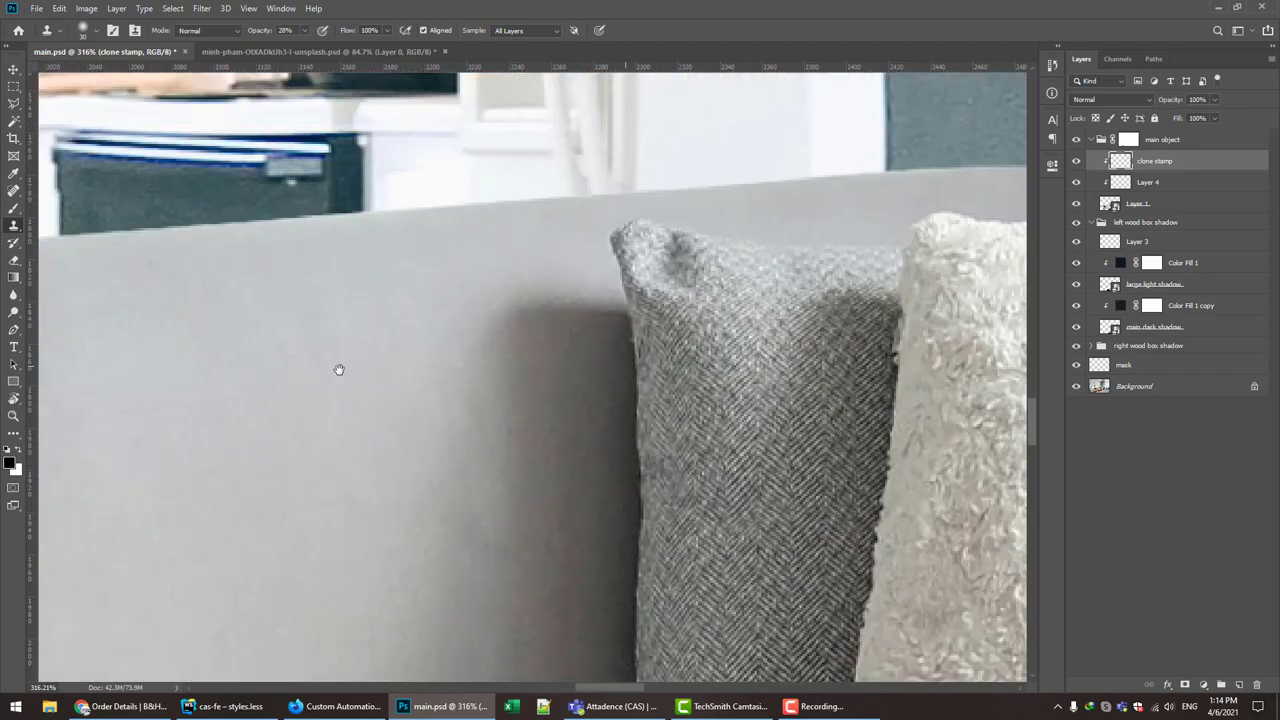
scroll(337, 366, "right", 10)
scroll(571, 337, "right", 8)
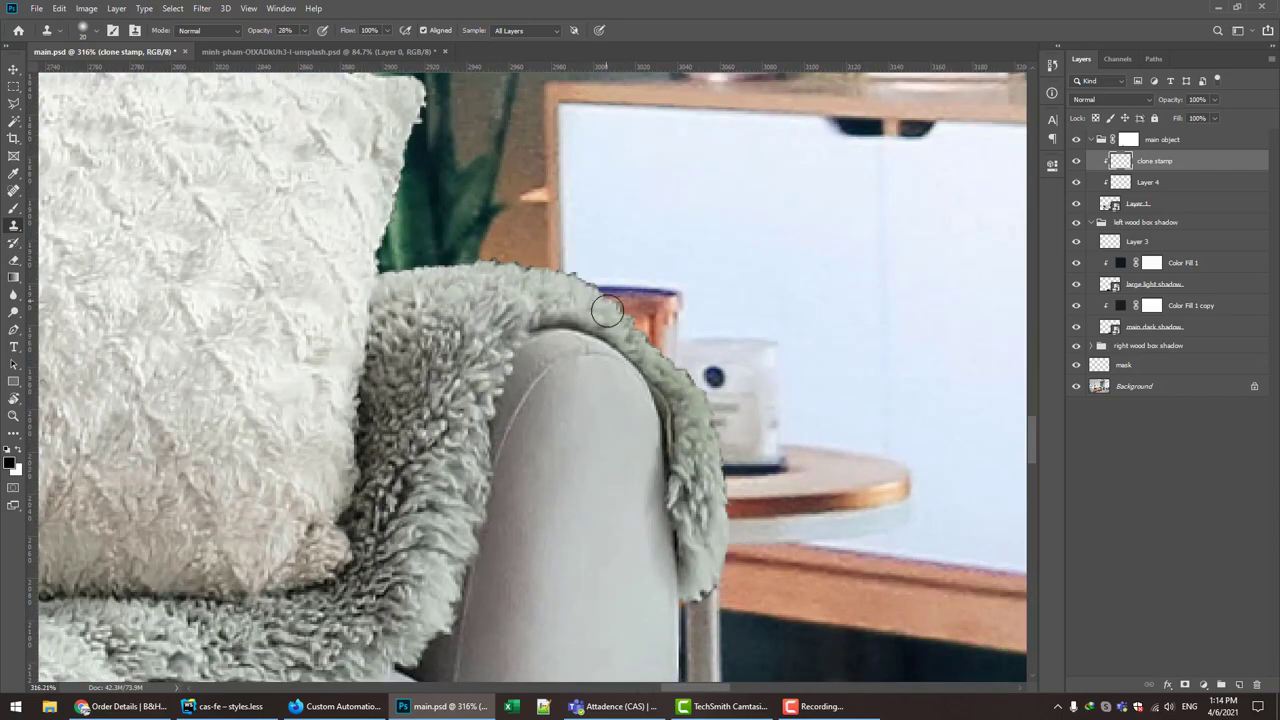
key("bracketleft")
key("bracketleft")
key("bracketleft")
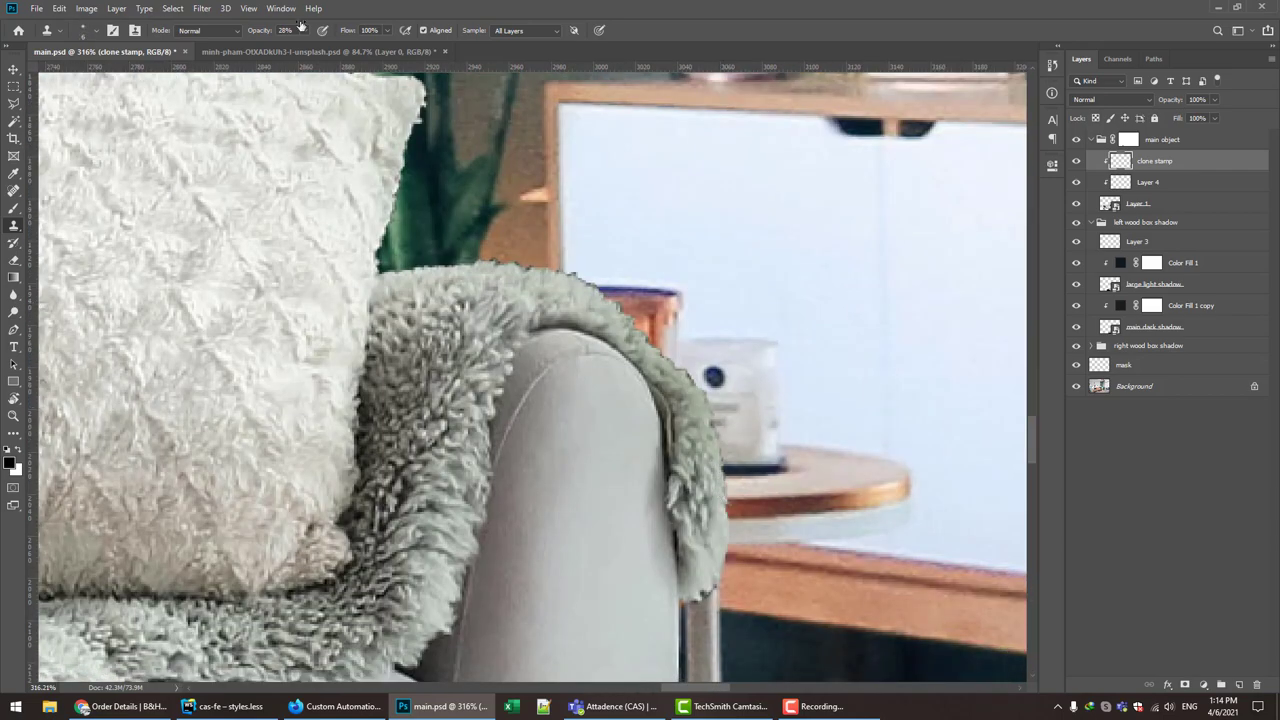
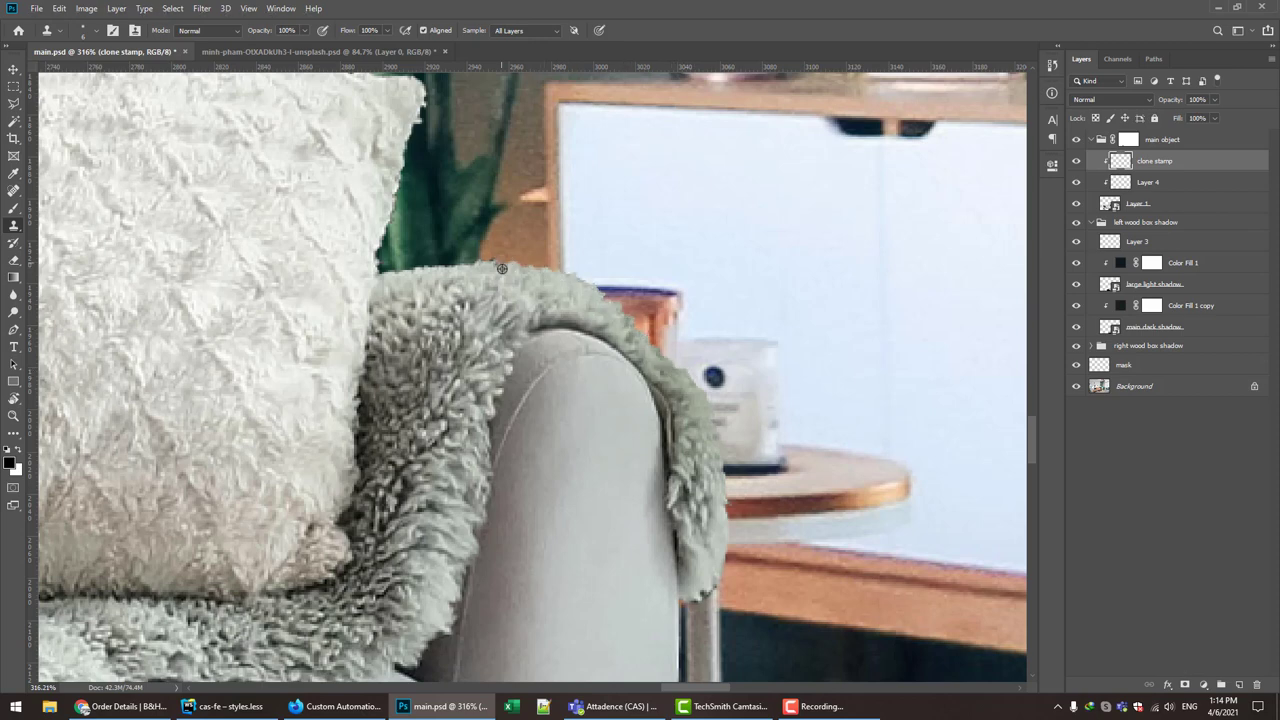
- Fit the image on screen and add a new layer clipped above the clone stamp layer
key("ctrl+0")
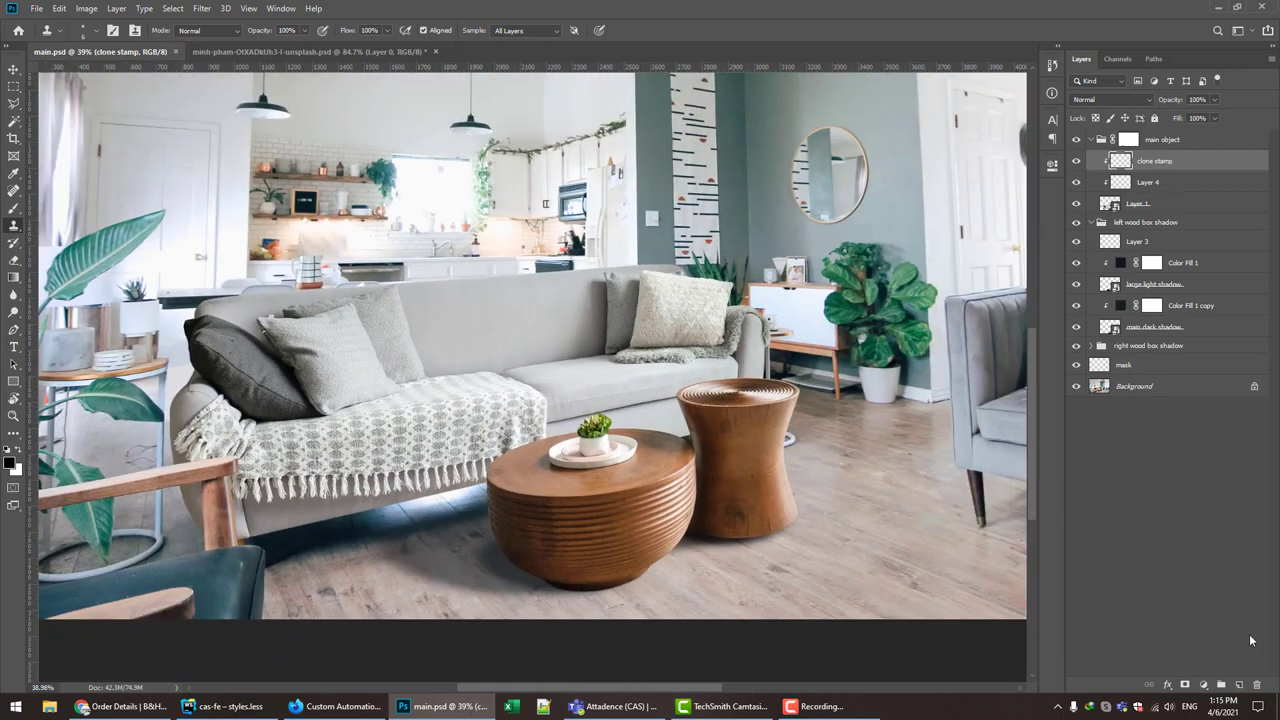
left_click(1239, 684)
- Dismiss the Fill dialog, switch to the Brush tool and zoom into the sofa back
key("shift+F5")
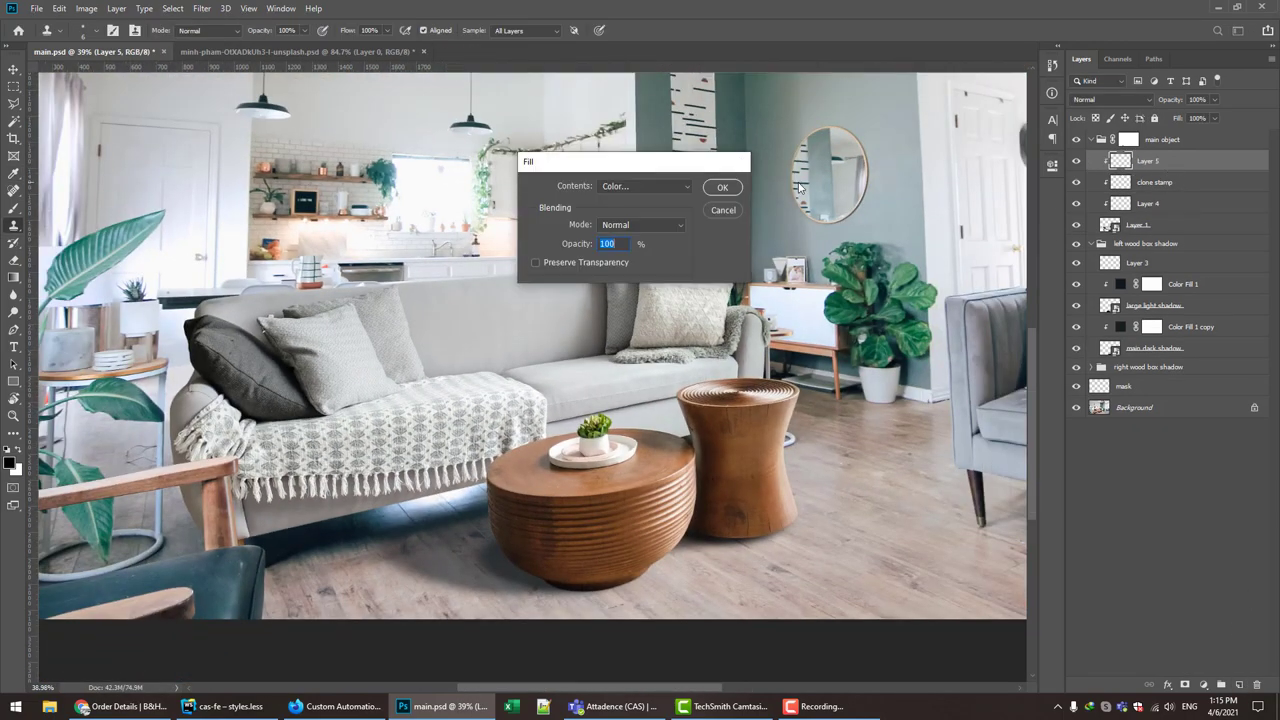
key("Escape")
scroll(650, 281, "up", 5)
key("b")
scroll(650, 281, "up", 5)
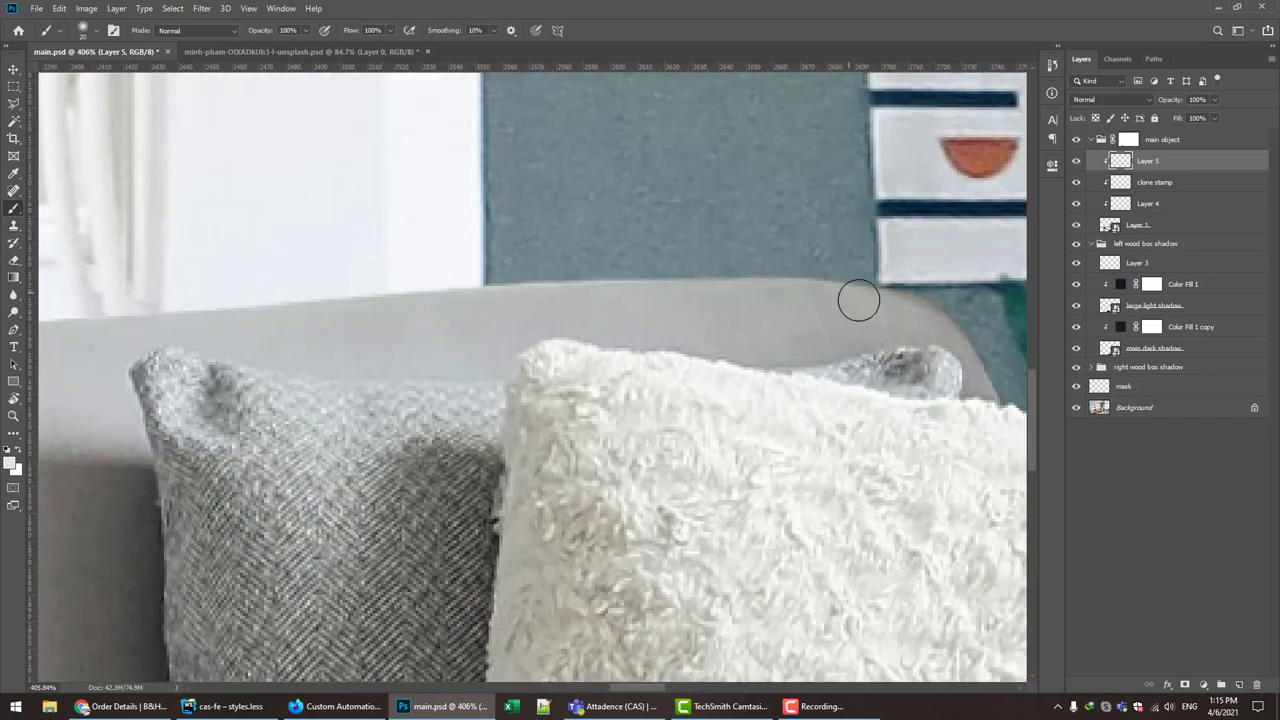
scroll(458, 272, "left", 3)
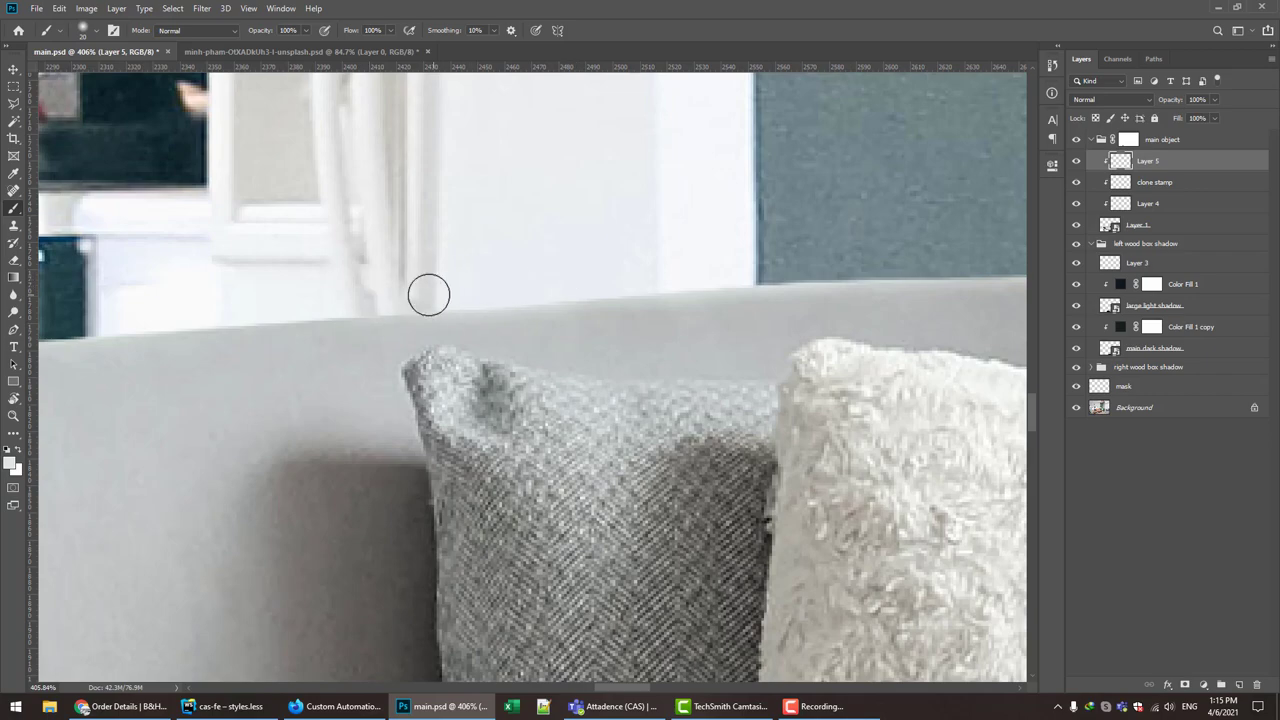
- Work along the sofa back's top edge on Layer 5, then fit the whole image back on screen
left_click_drag(234, 343, 693, 263)
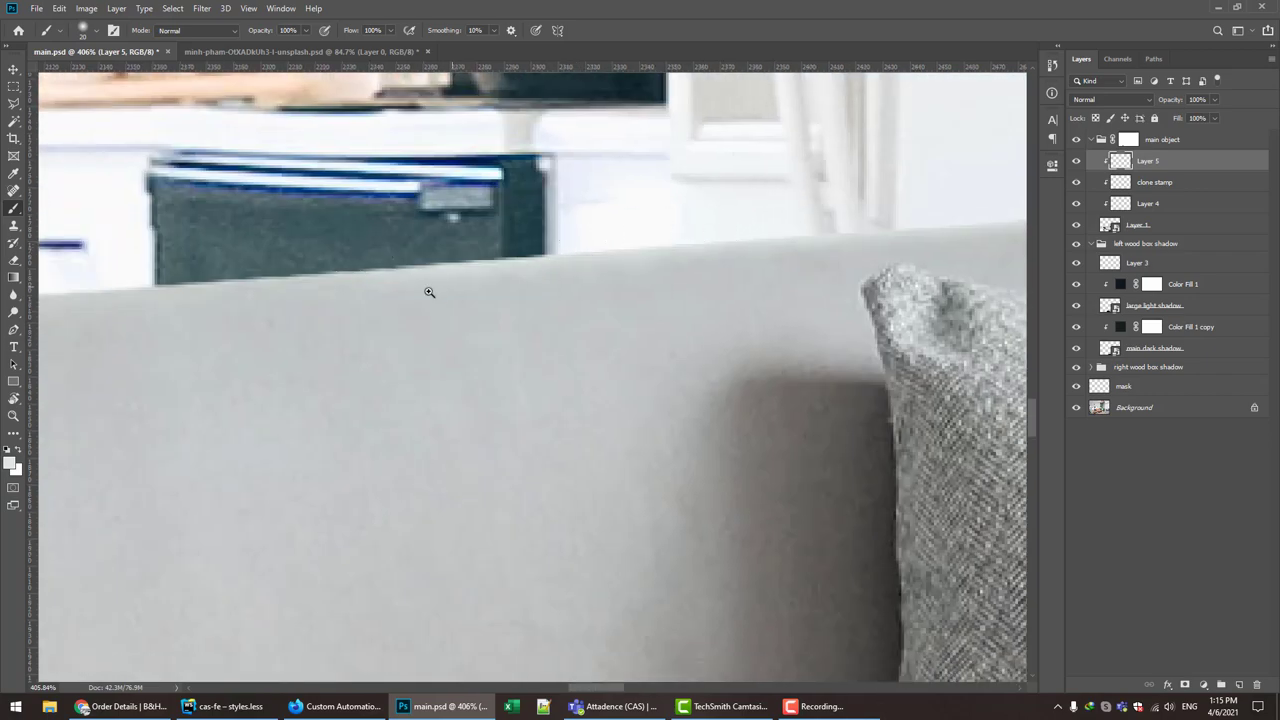
scroll(429, 292, "down", 5)
scroll(585, 320, "up", 3)
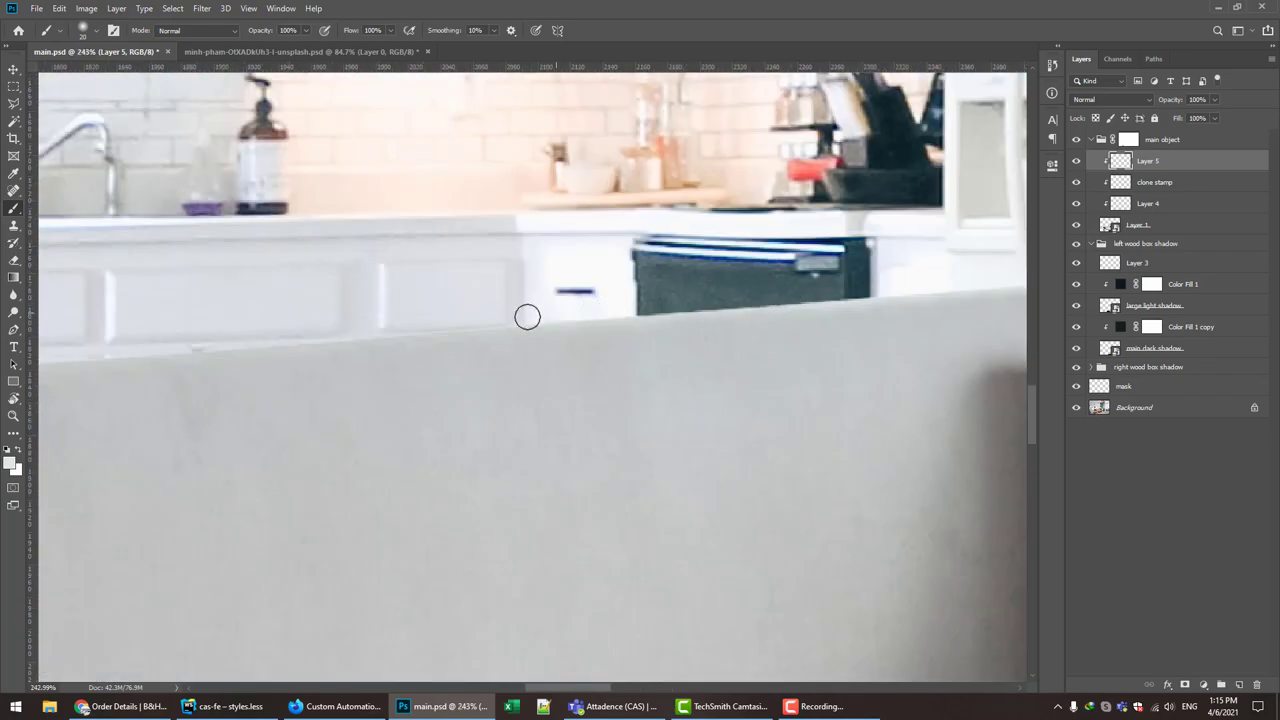
scroll(403, 380, "down", 3)
scroll(556, 345, "up", 3)
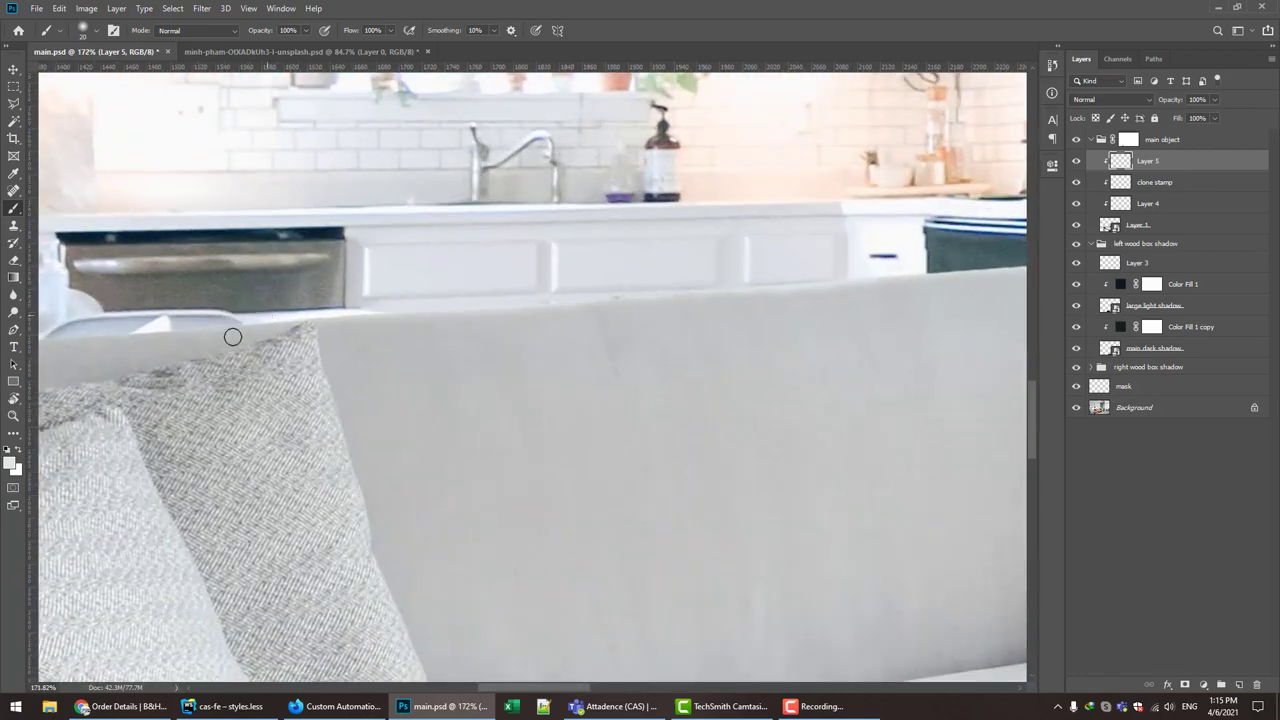
left_click_drag(231, 334, 588, 322)
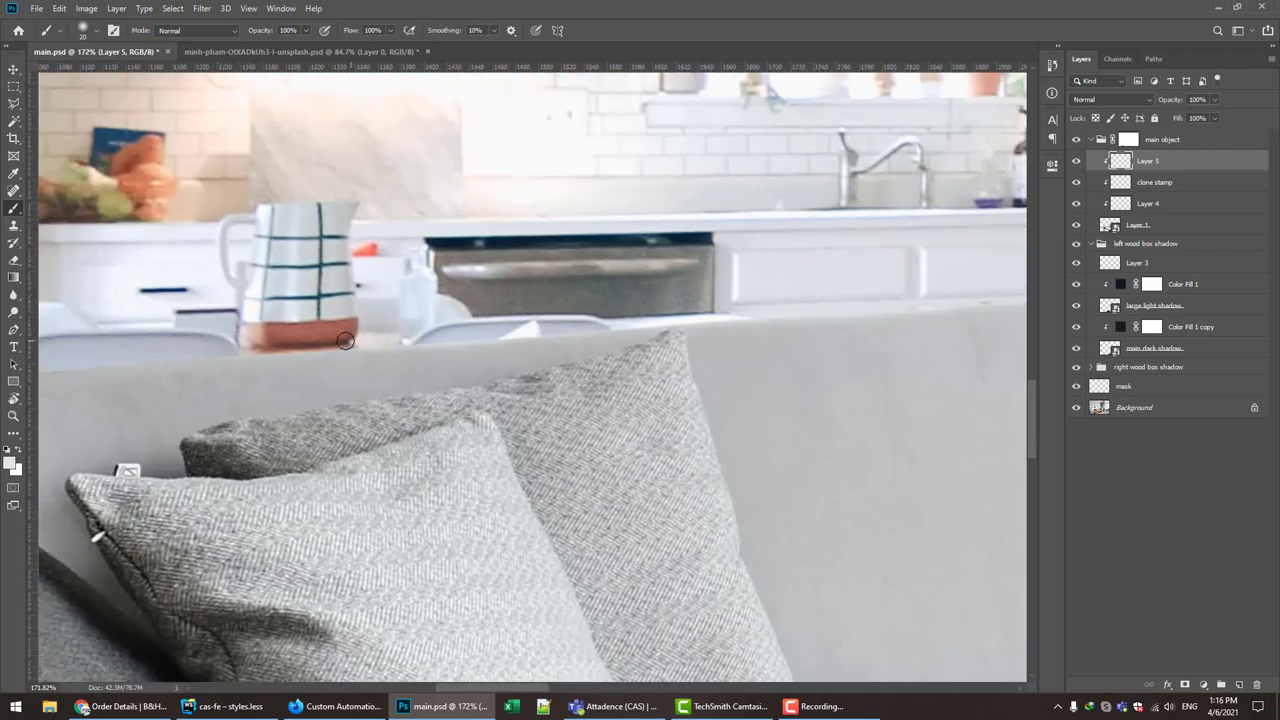
left_click_drag(345, 341, 644, 335)
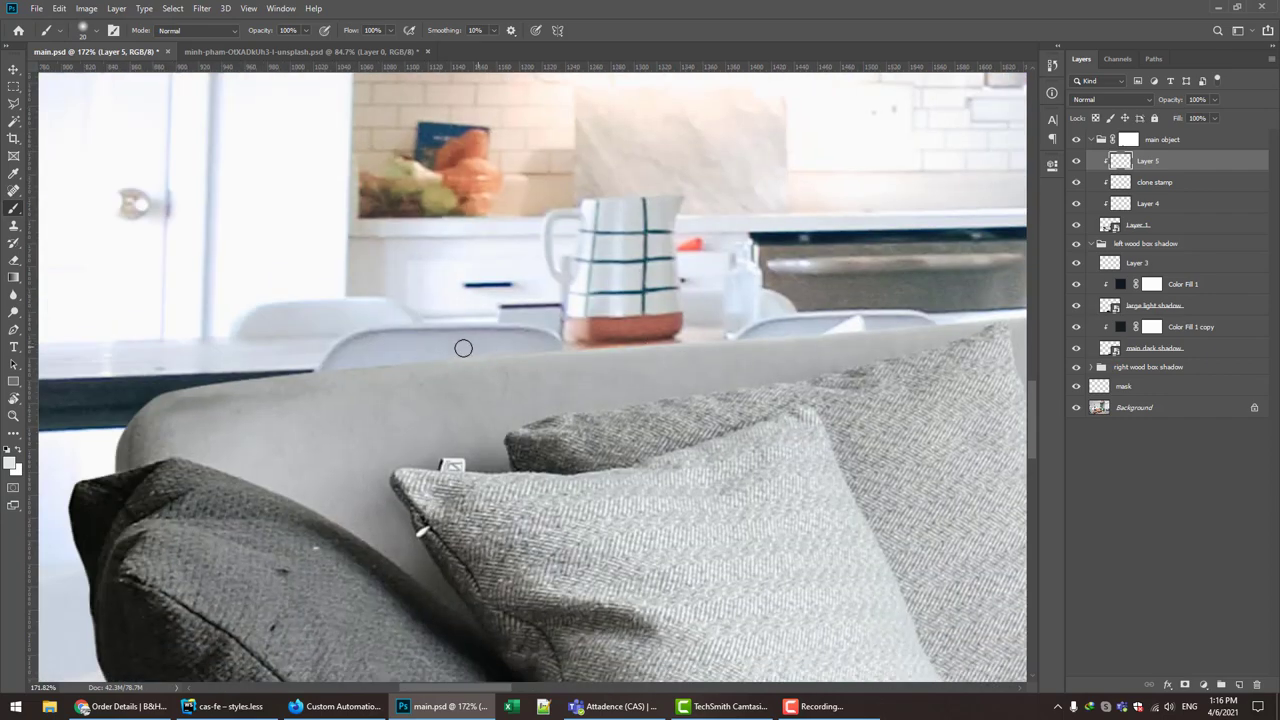
key("ctrl+0")
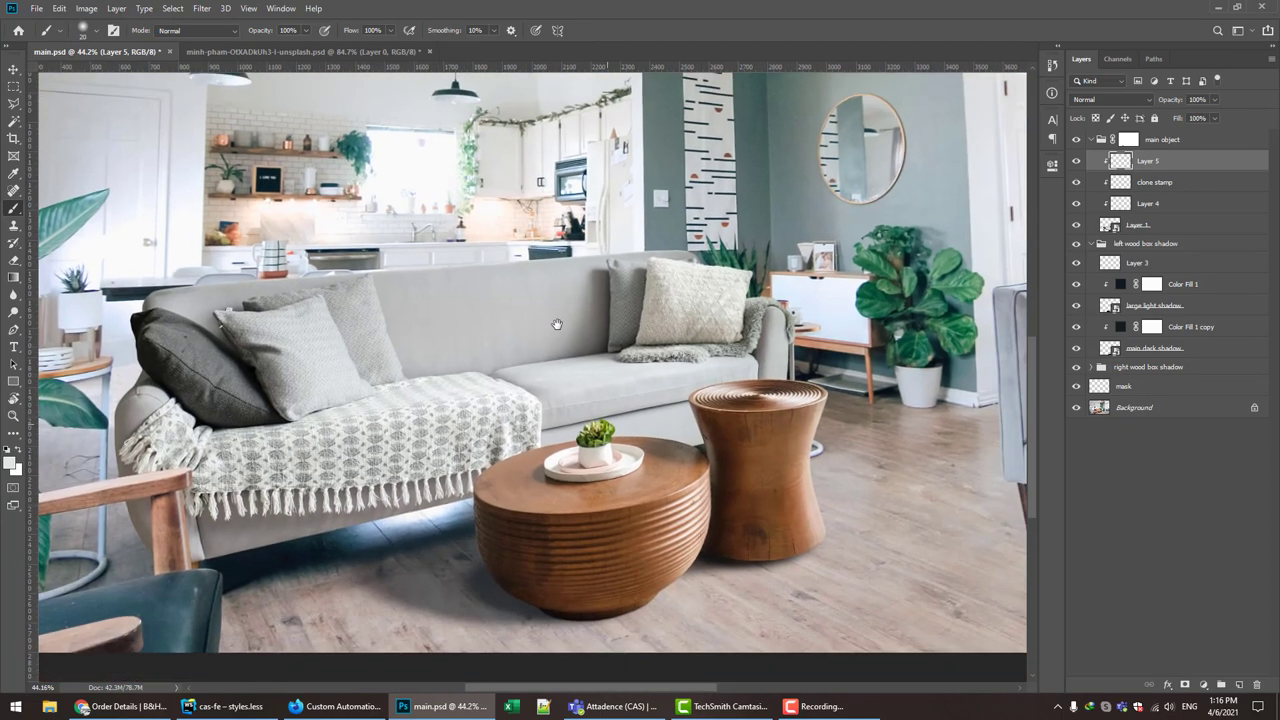
key("ctrl+0")
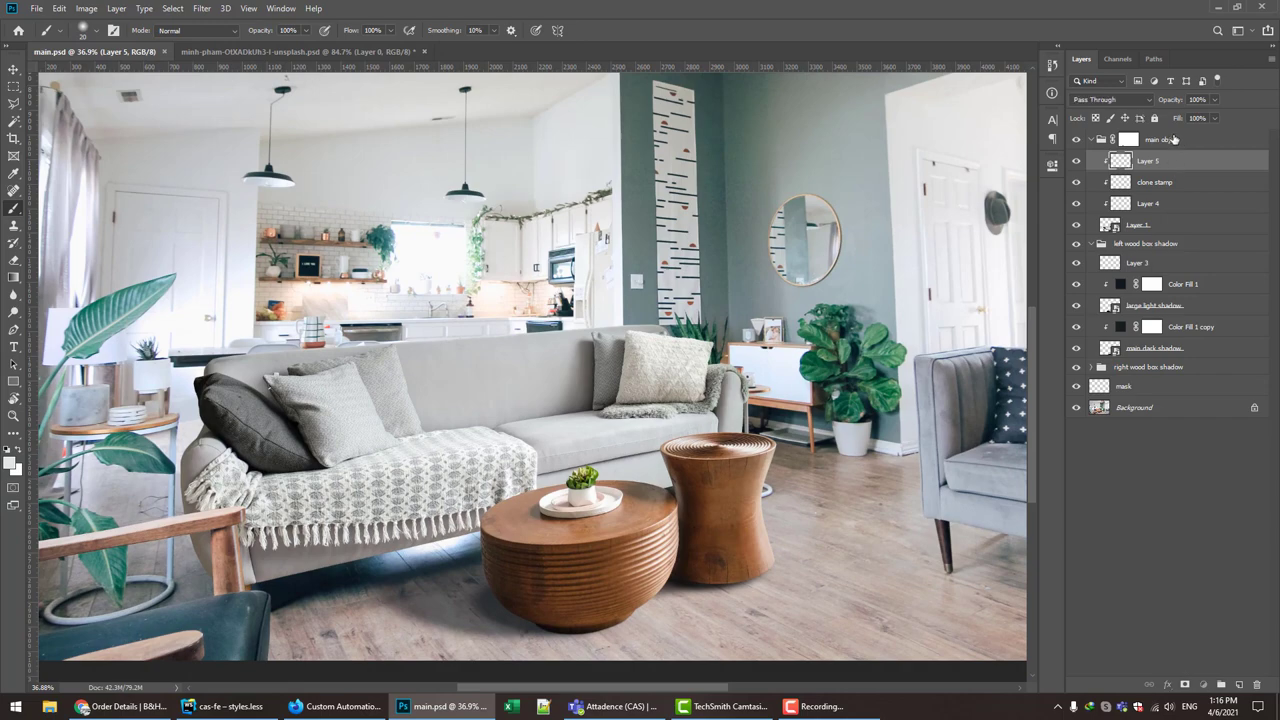
- Add a Color Balance 1 adjustment above the main object group and clip it to the group
left_click(1175, 139)
left_click(1203, 685)
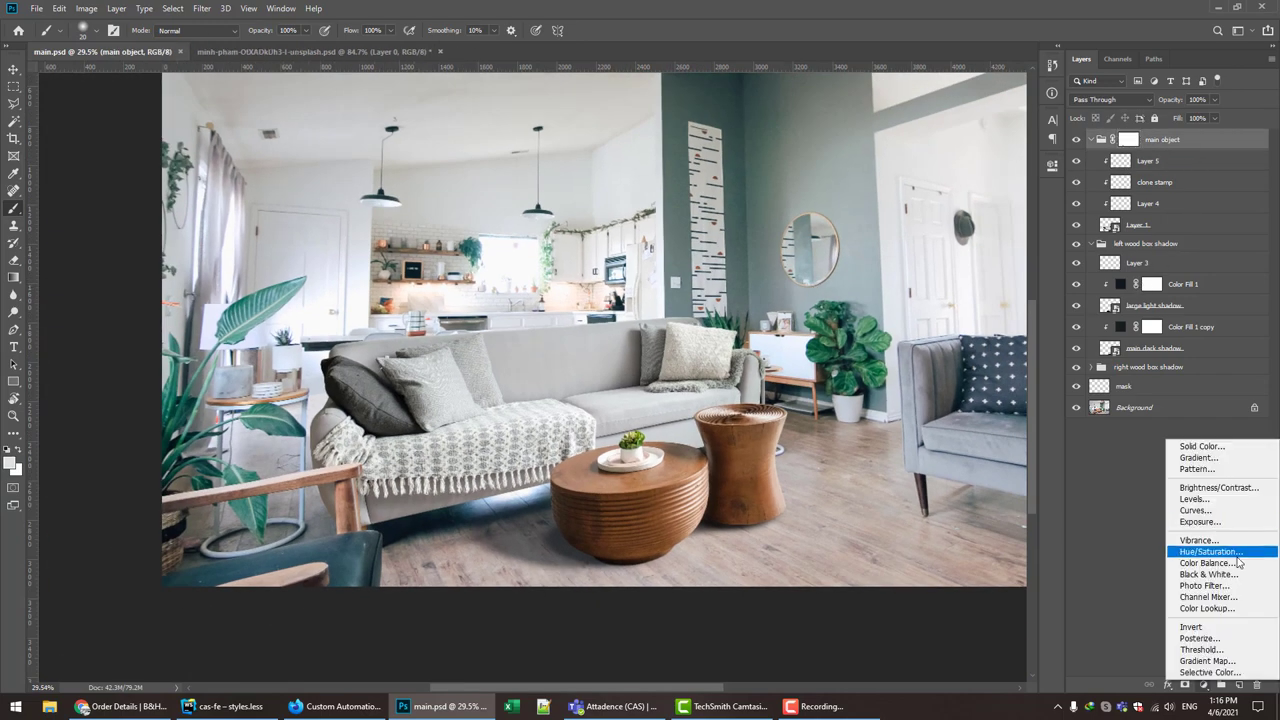
left_click(1200, 557)
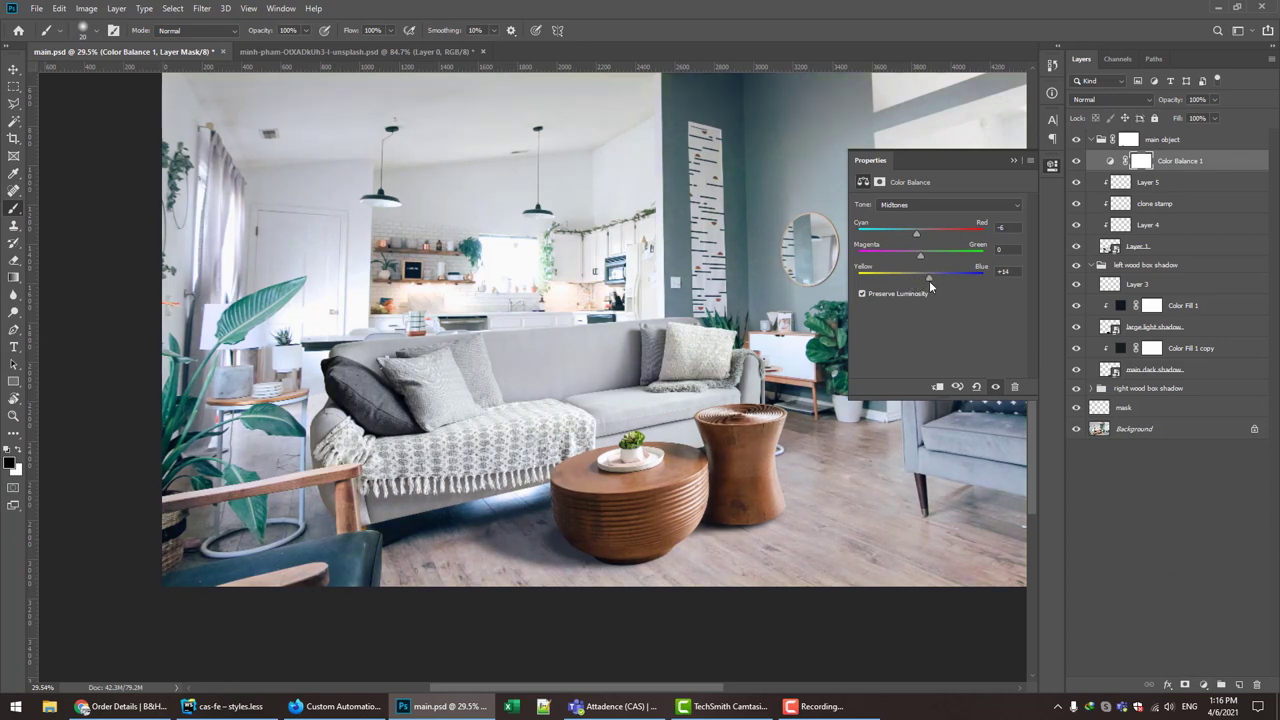
double_click(873, 160)
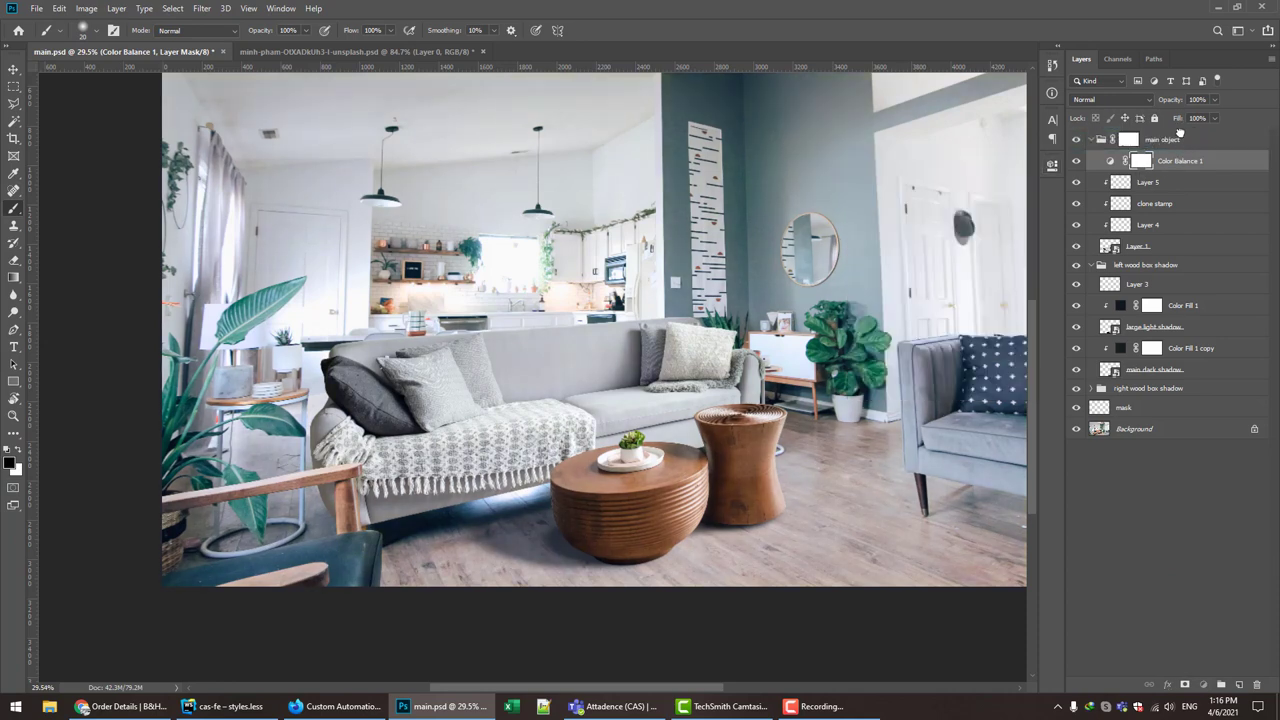
mouse_move(1180, 160)
left_mouse_down()
mouse_move(1171, 130)
mouse_move(1175, 152)
left_mouse_up()
left_click(1191, 148, "alt")
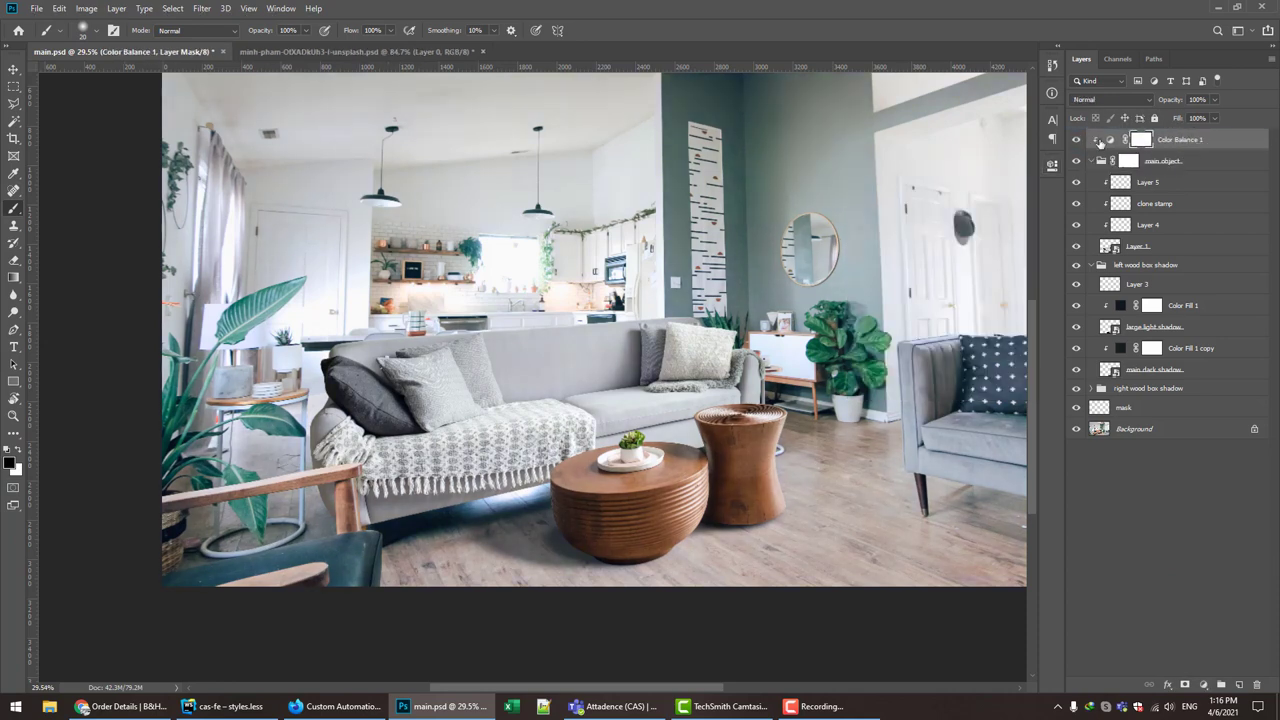
- Set Color Balance 1 midtones to Cyan–Red −12 and Yellow–Blue +14, checking shadows and highlights
double_click(1098, 140)
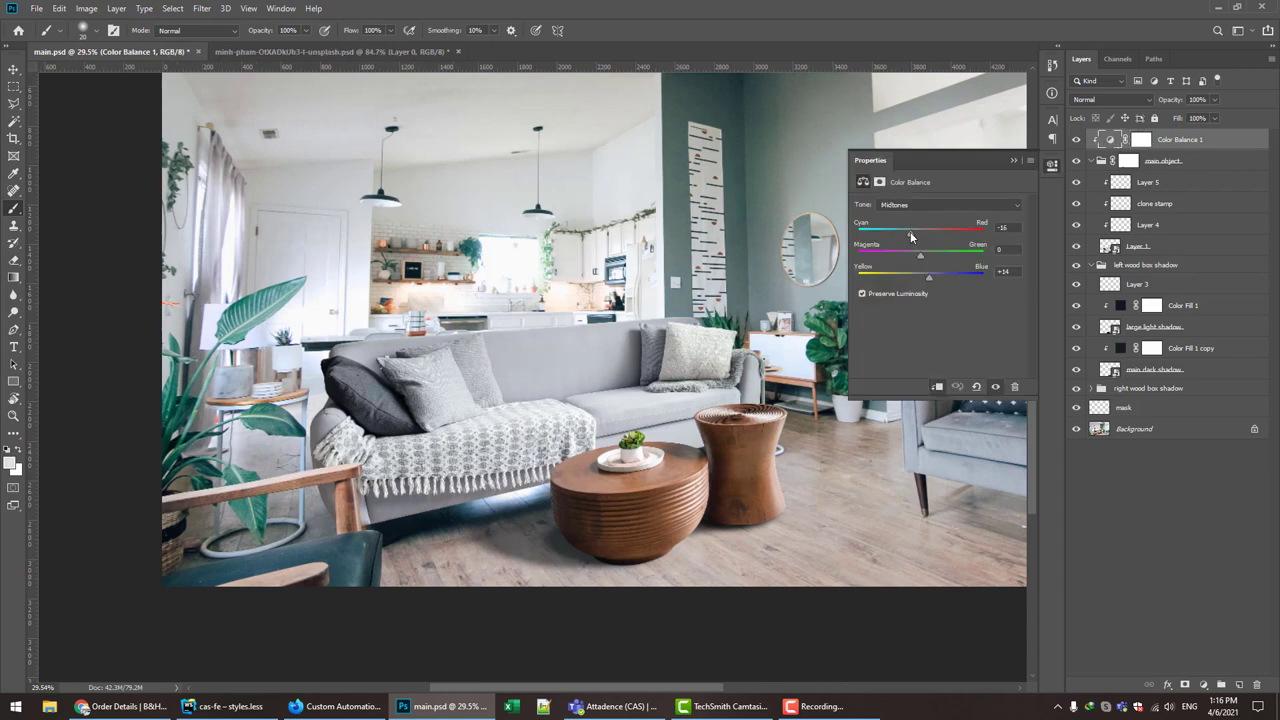
left_click_drag(930, 276, 925, 277)
left_click(948, 205)
left_click(948, 205)
left_click(922, 234)
left_click(1210, 144)
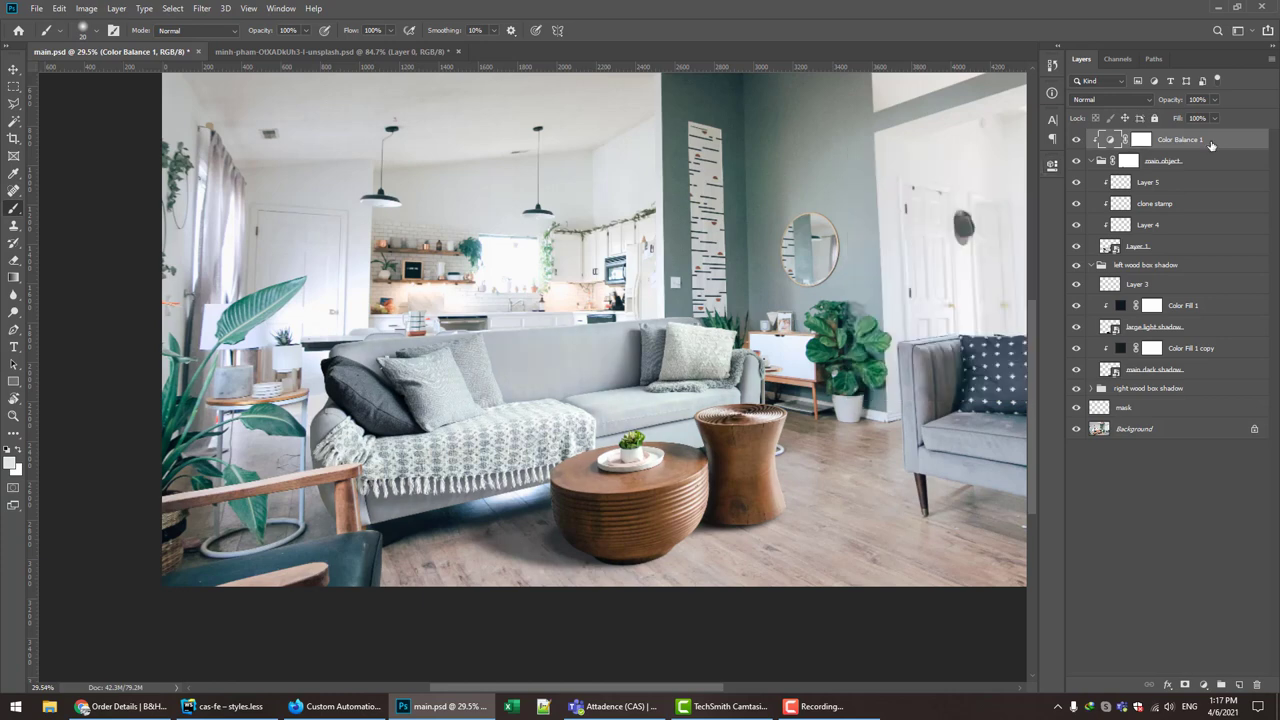
- Add a whole-image Color Balance 2 shifting the shadows slightly toward red and blue
left_click(1201, 688)
left_click(1208, 569)
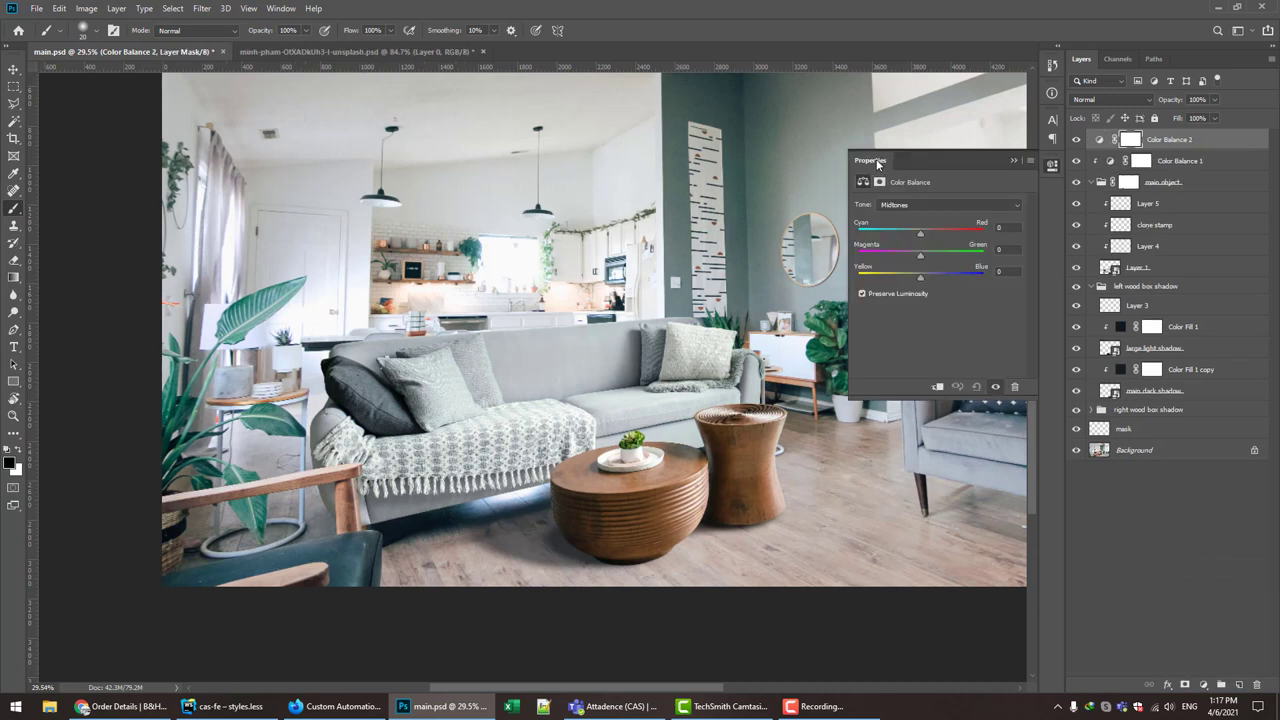
left_click_drag(877, 163, 1105, 111)
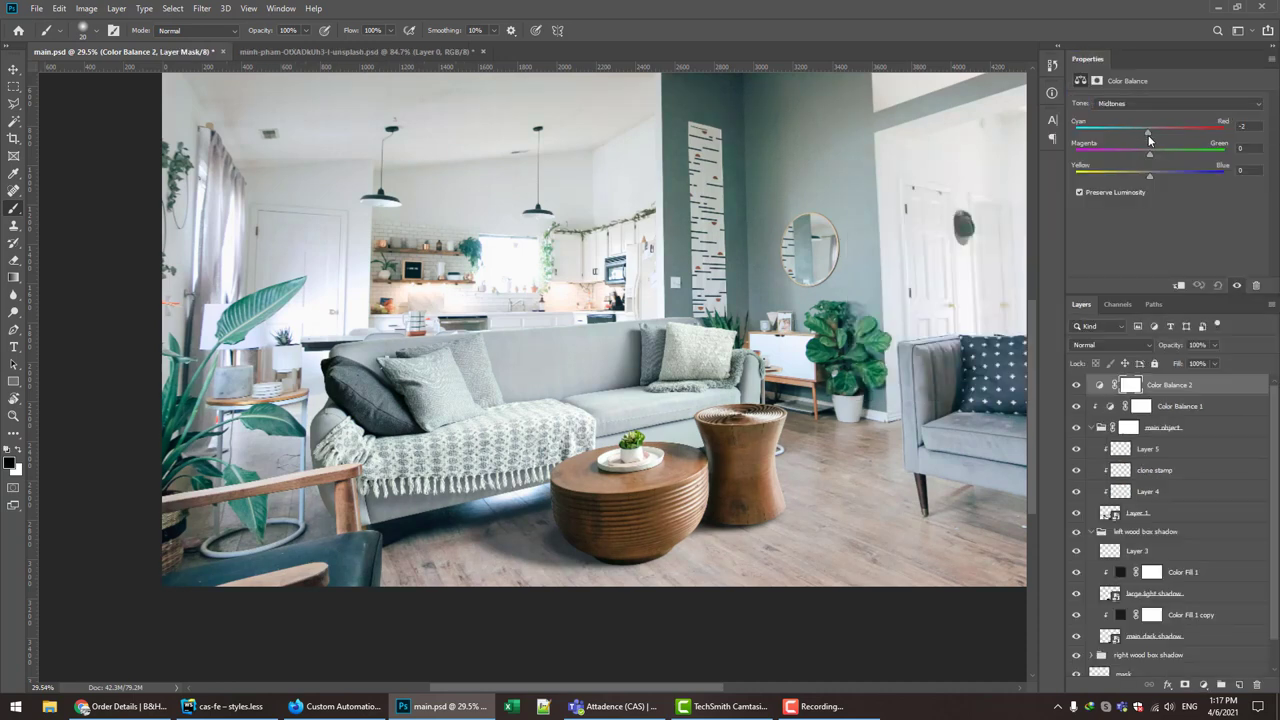
left_click(1150, 105)
left_click(1152, 118)
left_click_drag(1146, 130, 1148, 131)
left_click_drag(1149, 175, 1153, 175)
- Add a Gradient Map adjustment layer and open its gradient in the Gradient Editor
left_click_drag(1160, 295, 1160, 260)
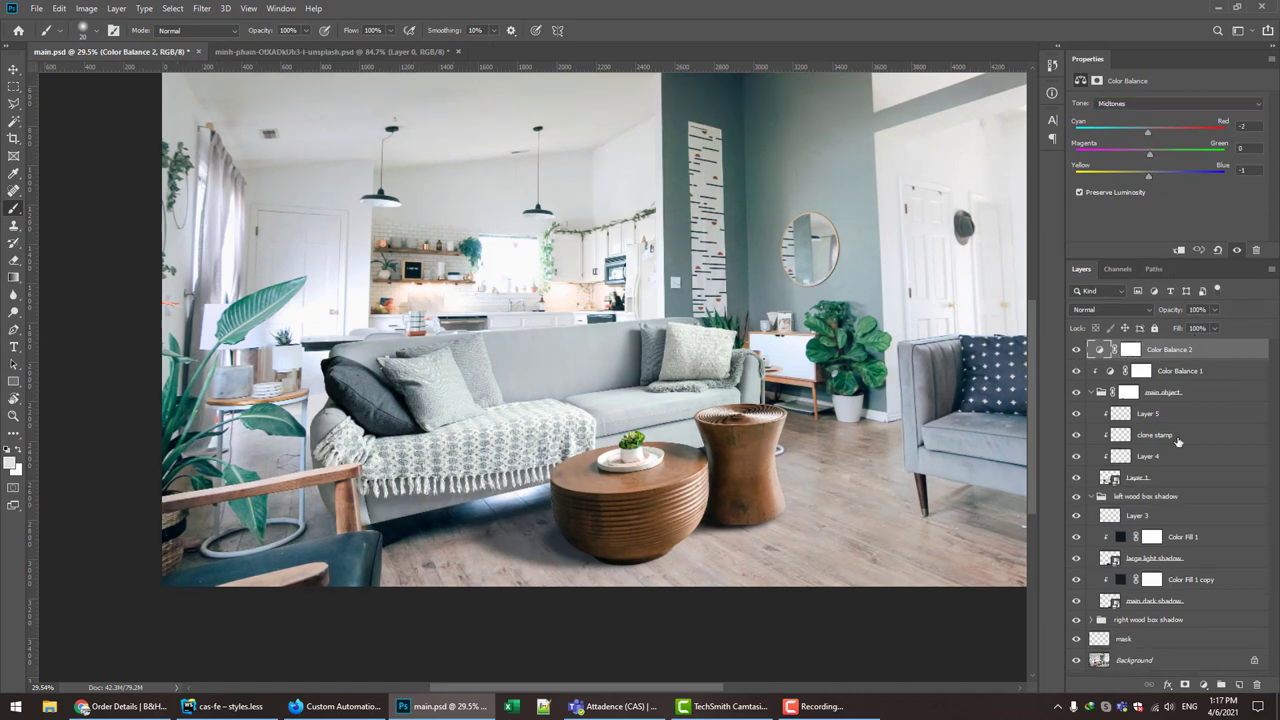
left_click(1203, 684)
left_click(1163, 107)
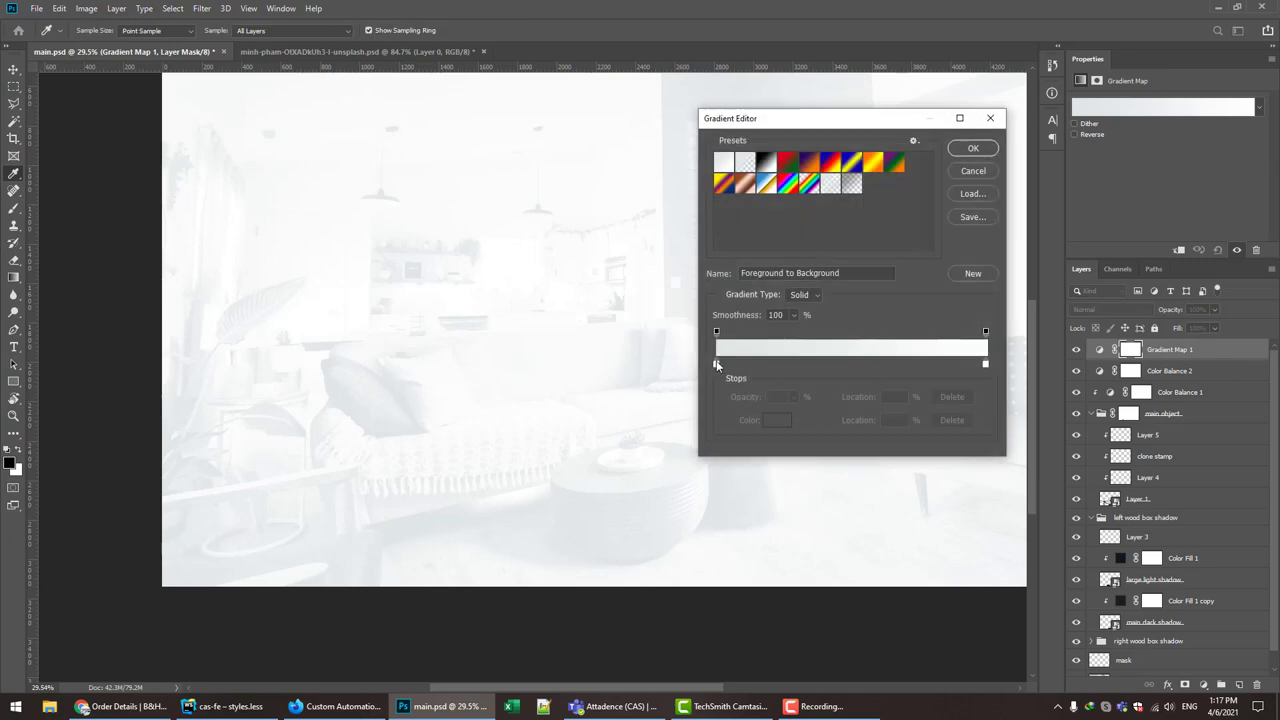
- Set the gradient's left color stop to dark navy #022c3e
left_click(716, 364)
left_click(767, 420)
left_click_drag(975, 334, 971, 325)
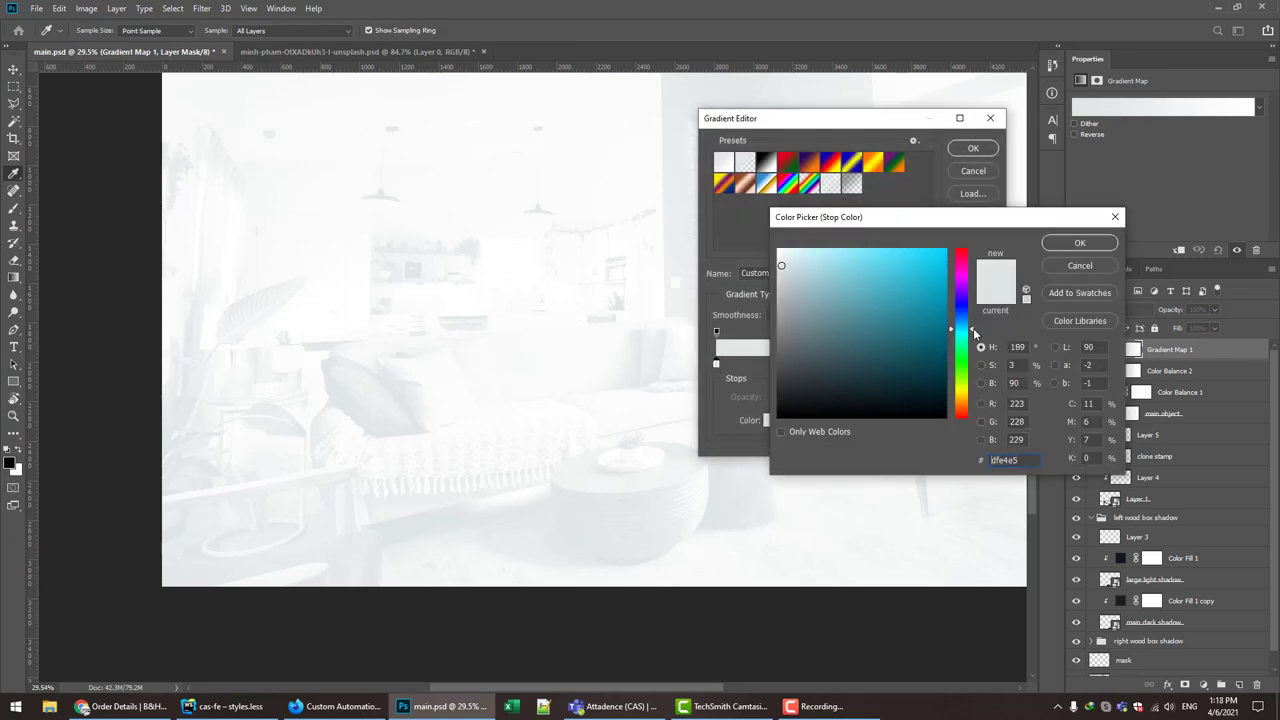
left_click(927, 374)
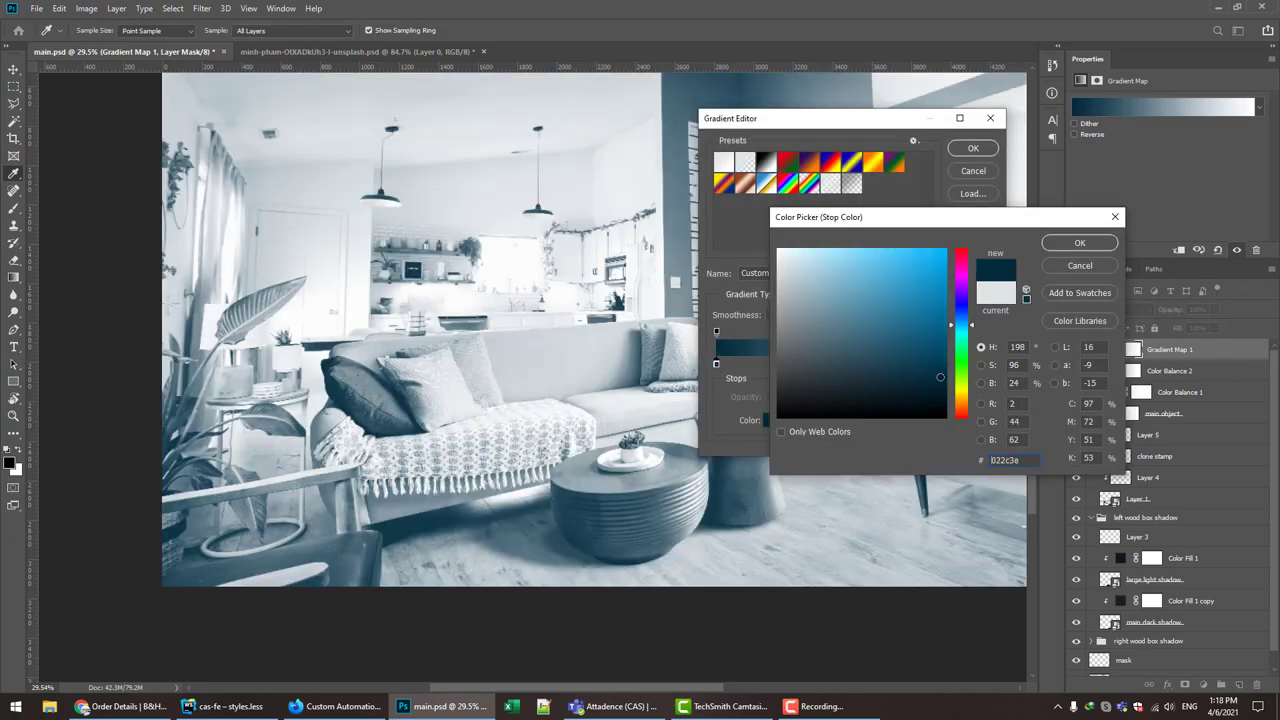
left_click(1069, 248)
- Set the right color stop to pale blue #bdedfd and confirm the gradient
left_click(985, 366)
left_click(777, 420)
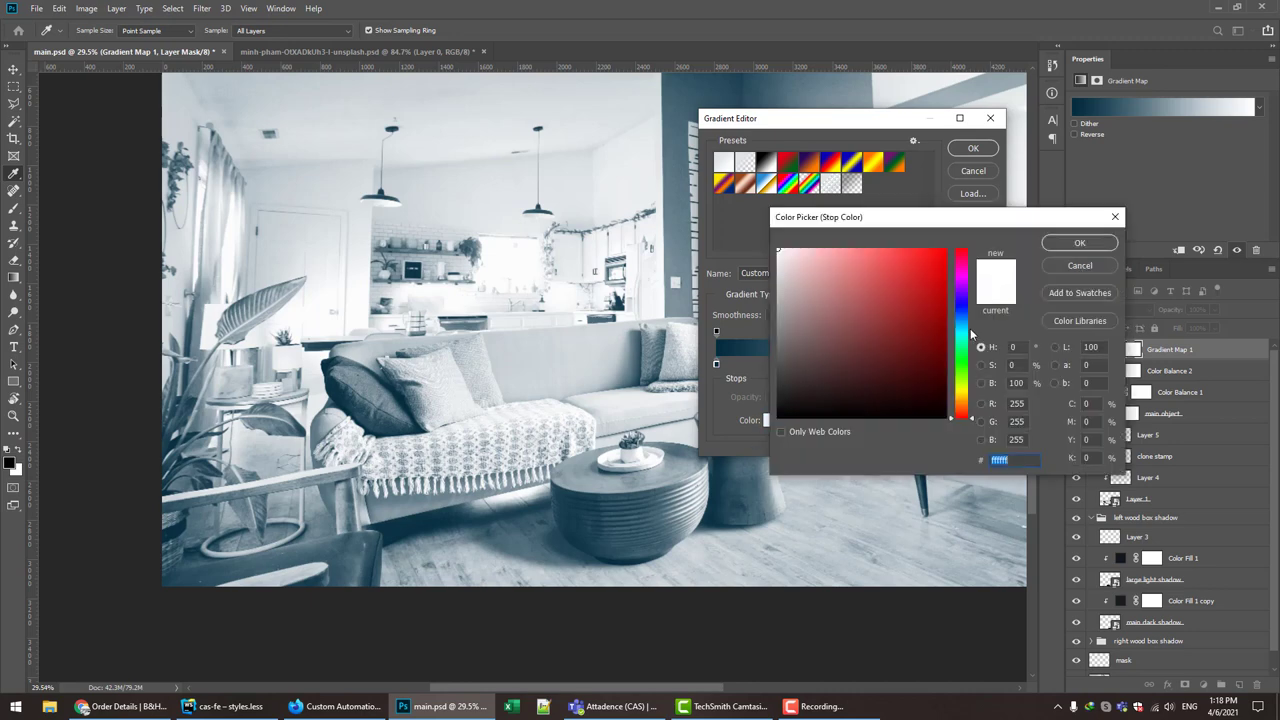
left_click_drag(972, 334, 972, 325)
left_click(846, 252)
left_click_drag(846, 252, 810, 250)
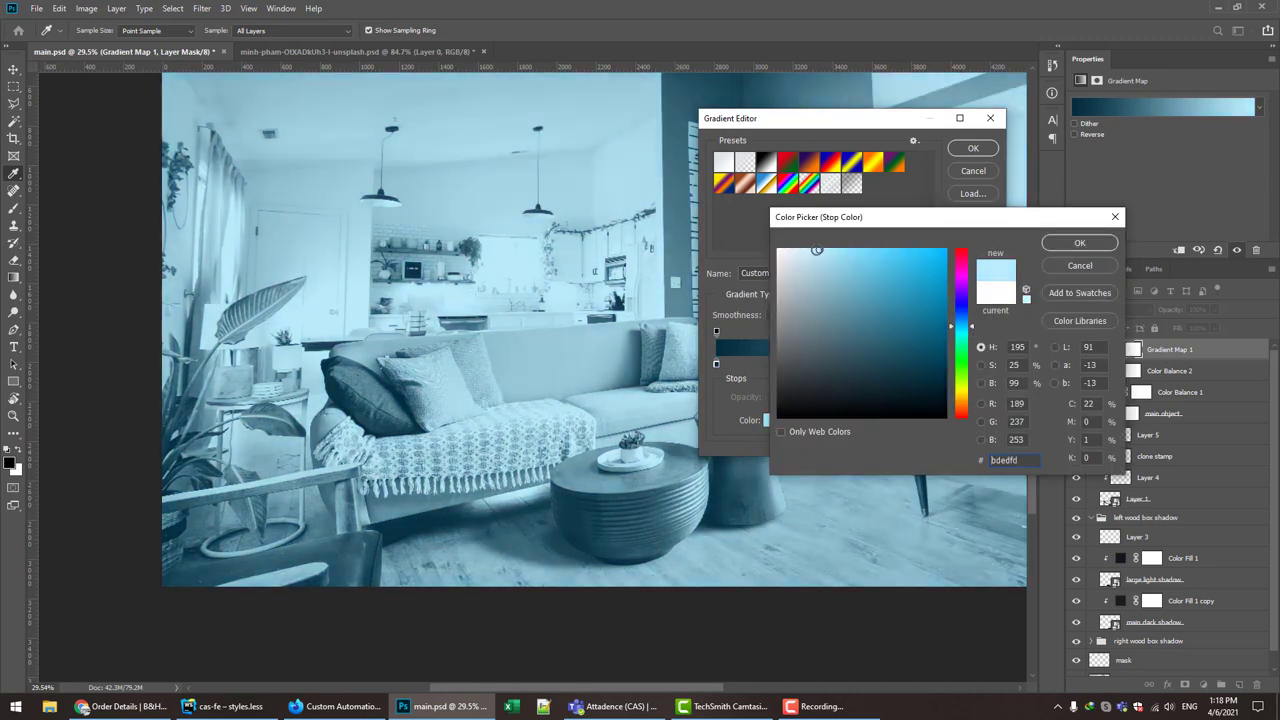
left_click(1076, 243)
key("Return")
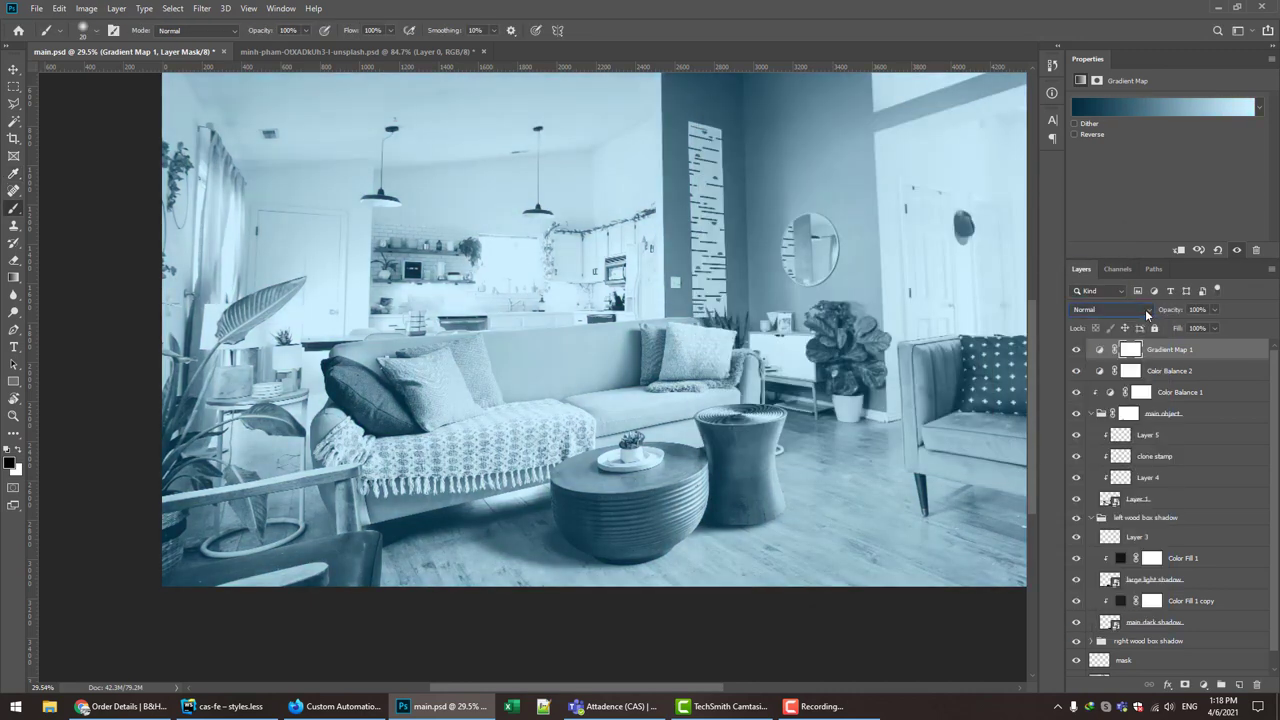
- Try Gradient Map 1 opacity at 55%, then reset it to 100%
scroll(1145, 309, "down", 1)
scroll(1145, 309, "down", 2)
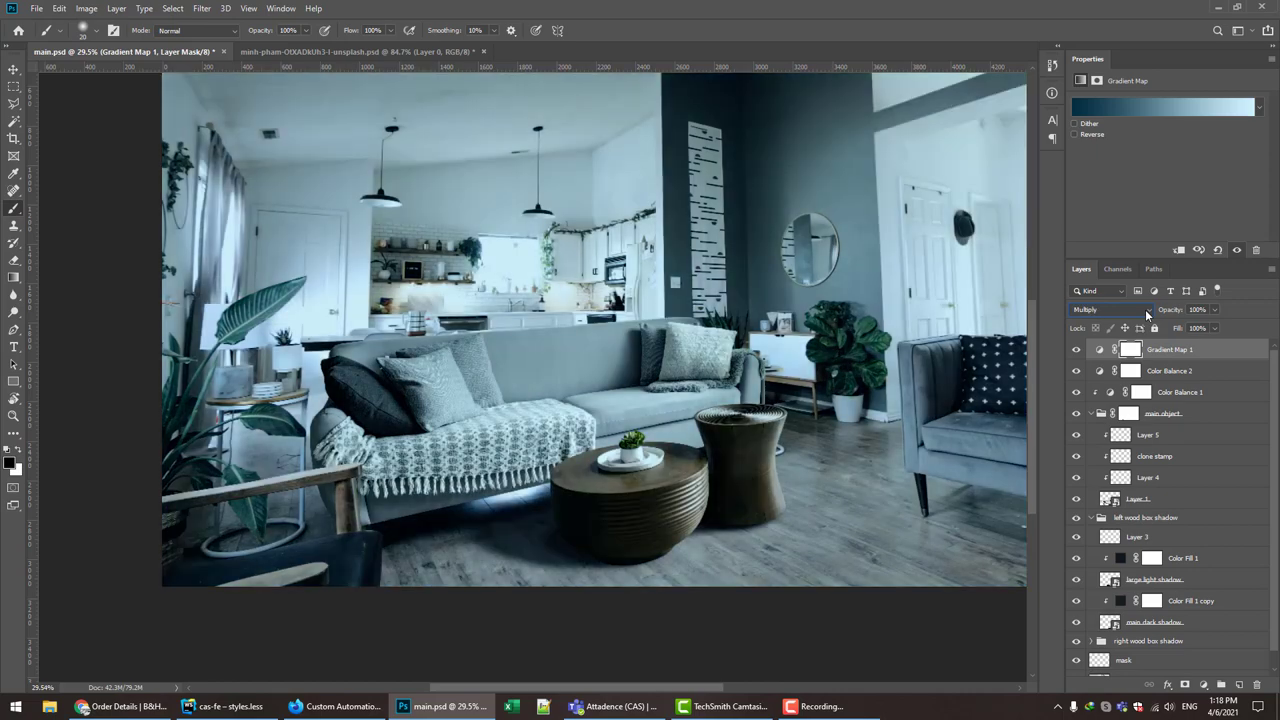
key("Tab")
type("55")
key("Return")
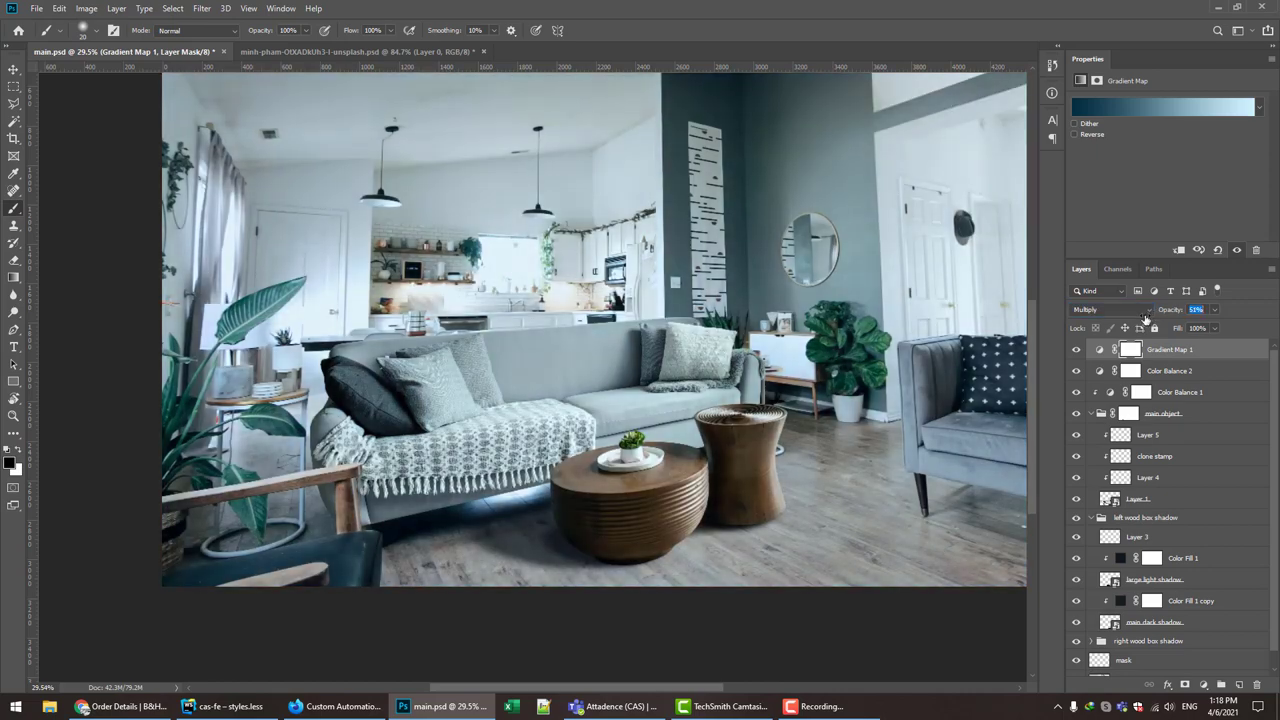
type("100")
key("Return")
- Set Gradient Map 1 to Multiply blending at 29% opacity
scroll(1145, 310, "down", 3)
scroll(1145, 310, "down", 2)
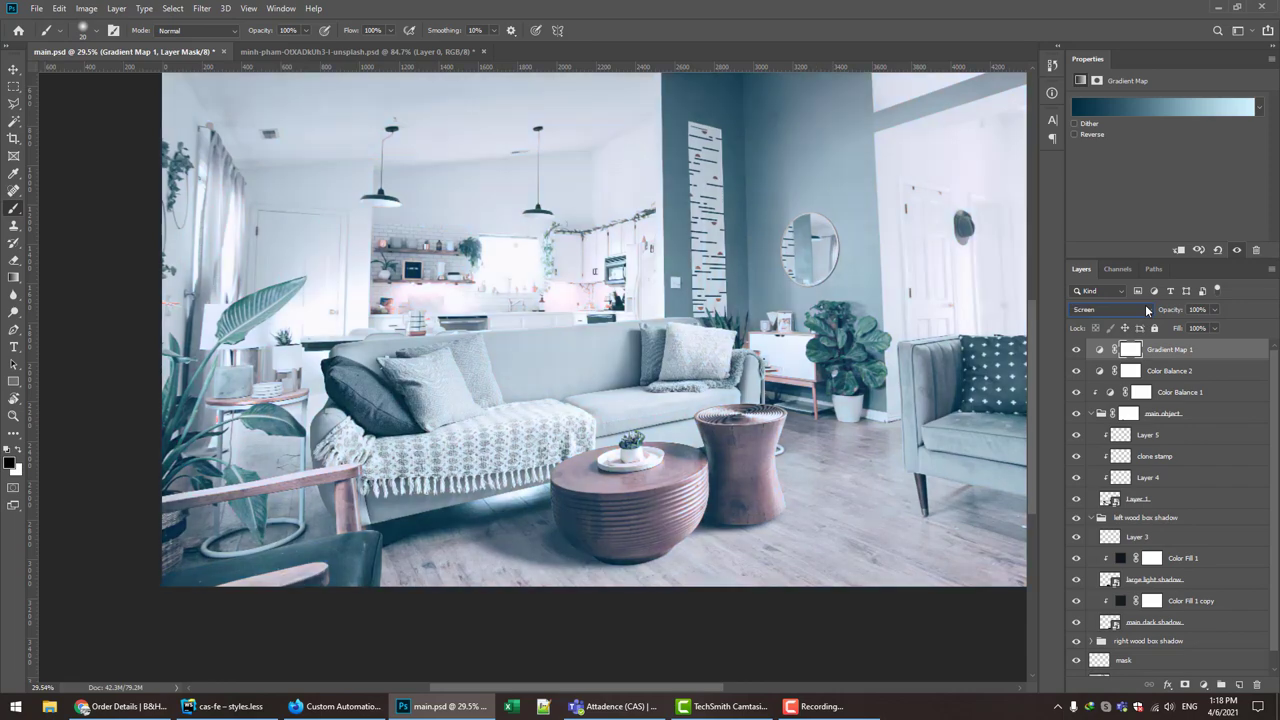
scroll(1145, 309, "down", 2)
scroll(1145, 309, "down", 1)
scroll(1145, 309, "down", 2)
scroll(1145, 309, "down", 1)
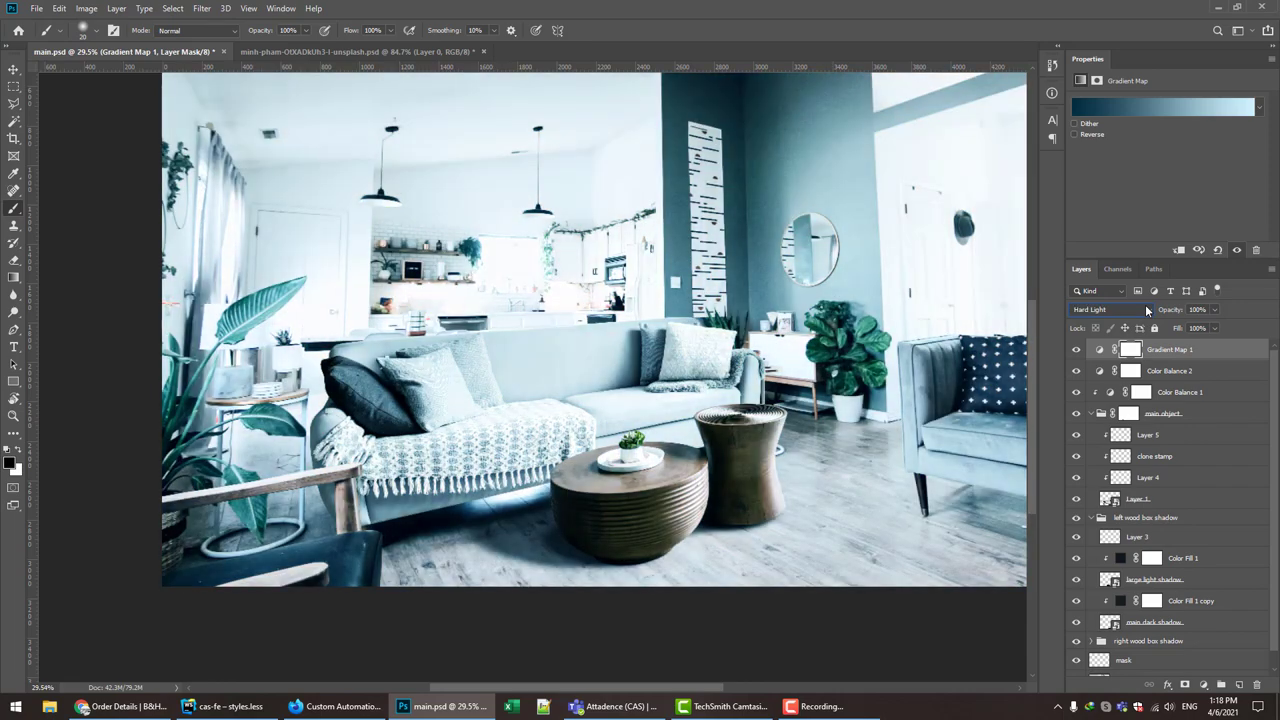
scroll(1146, 310, "down", 2)
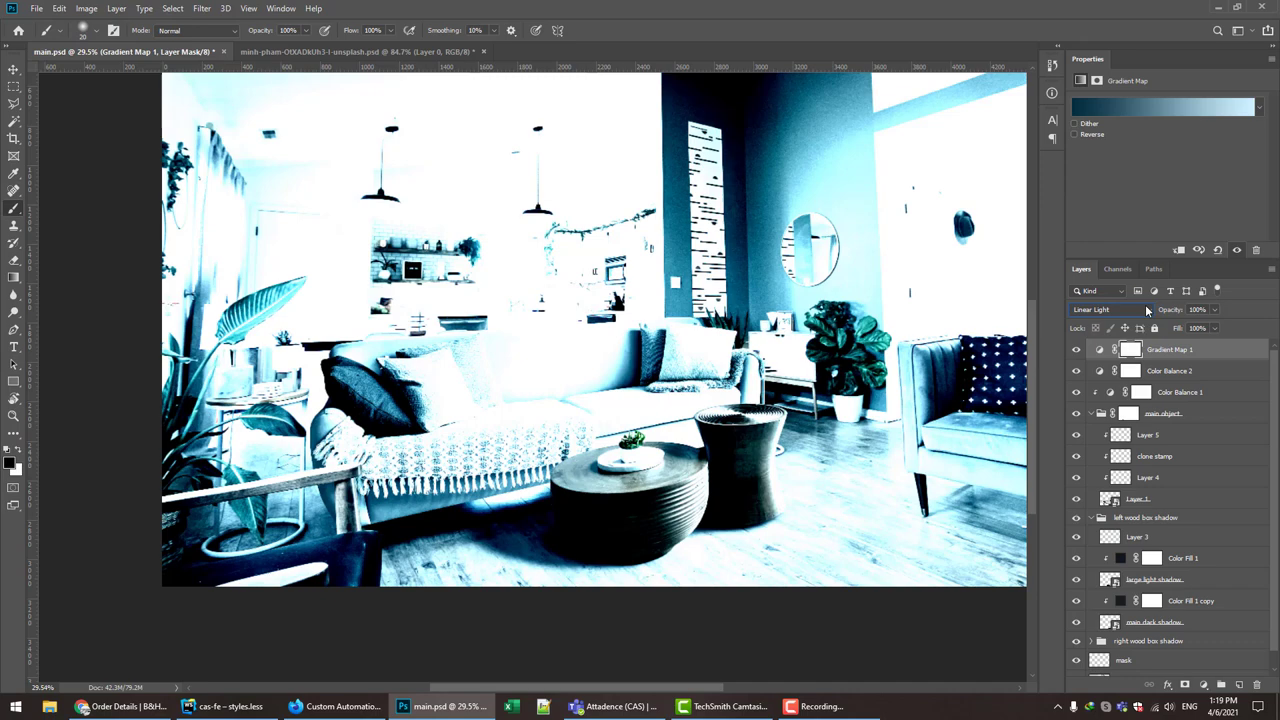
scroll(1146, 310, "down", 2)
scroll(1146, 310, "down", 3)
scroll(1146, 310, "down", 2)
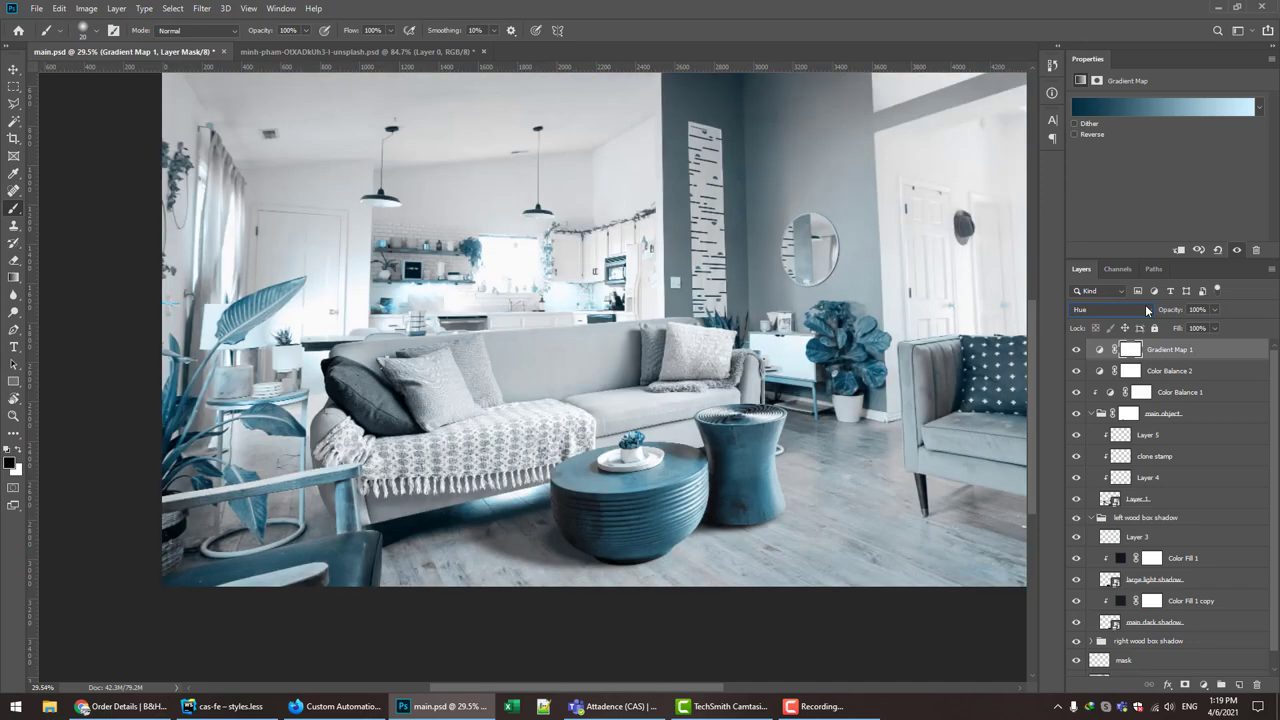
scroll(1146, 310, "down", 1)
left_click(1146, 310)
left_click(1122, 328)
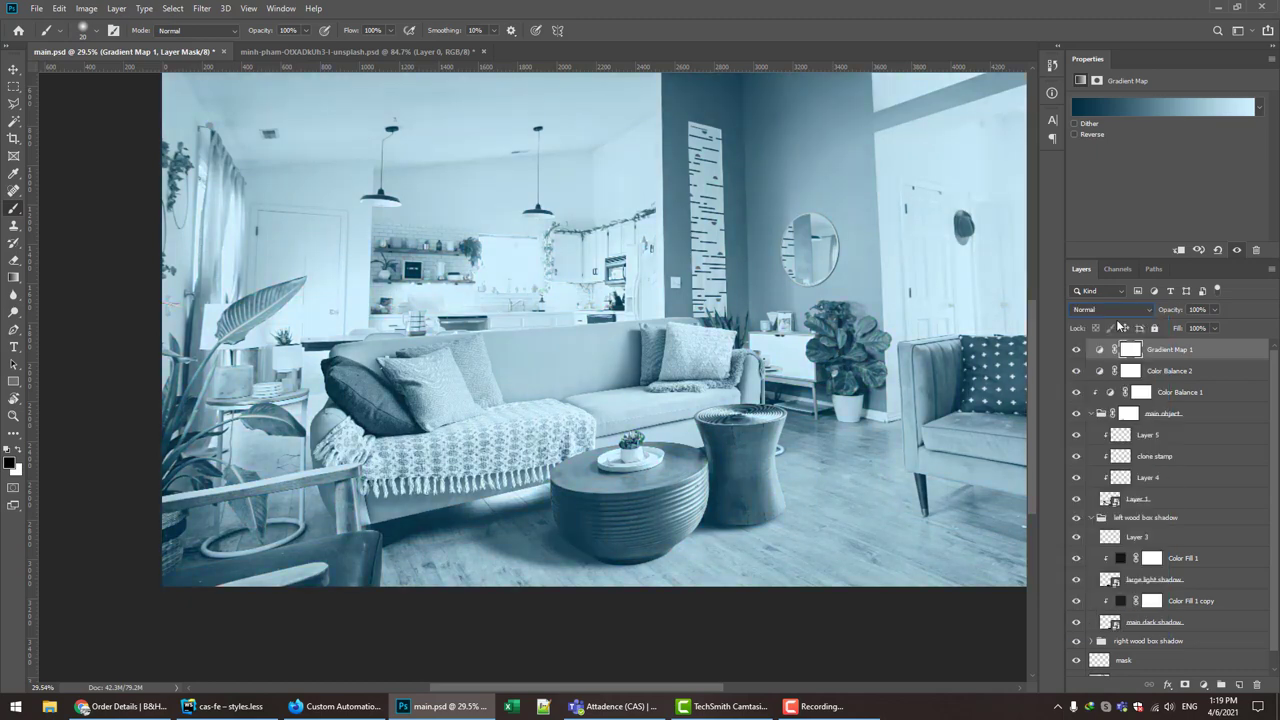
key("Down")
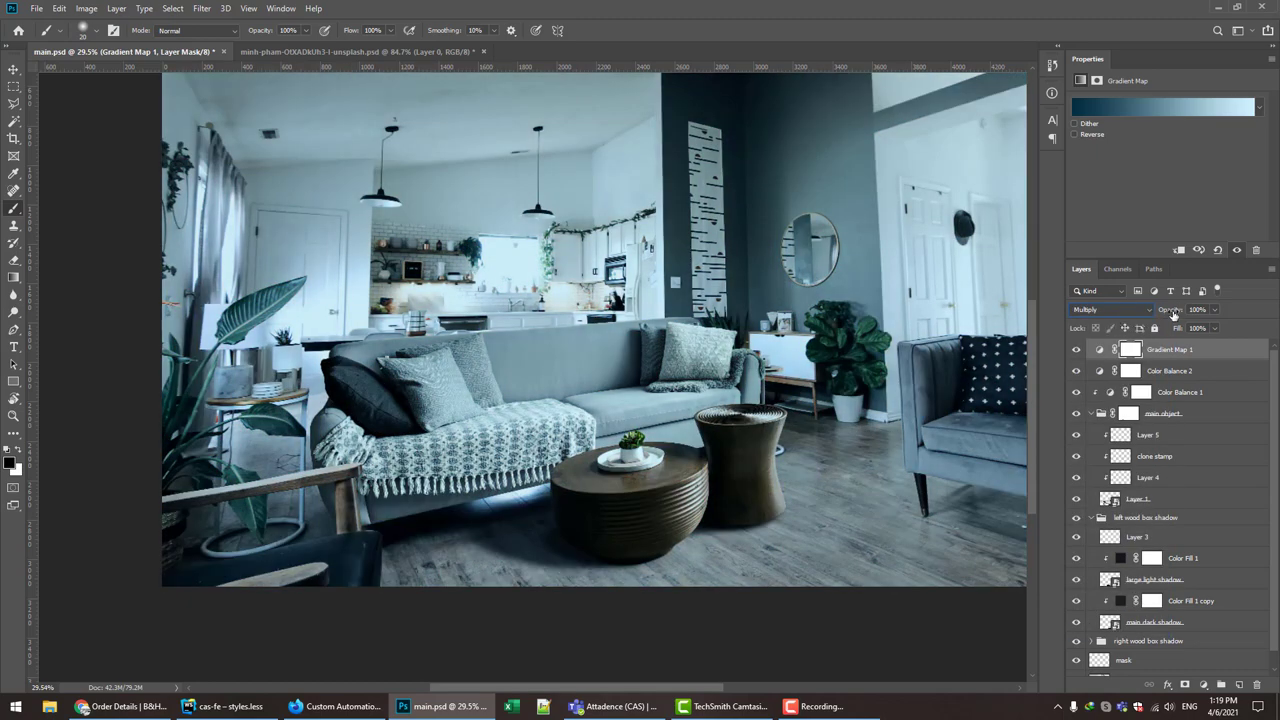
left_click_drag(1173, 314, 1118, 316)
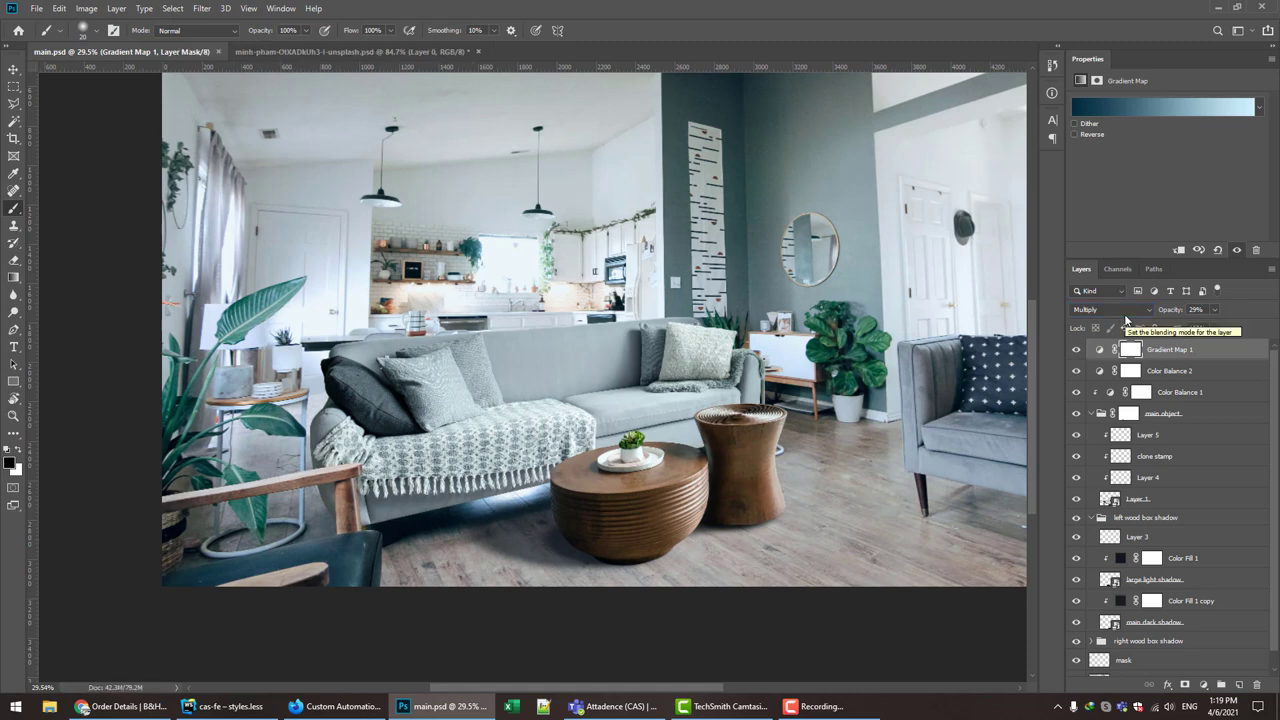
- Add a Curves adjustment and bend the Red channel curve with two points
left_click(1203, 684)
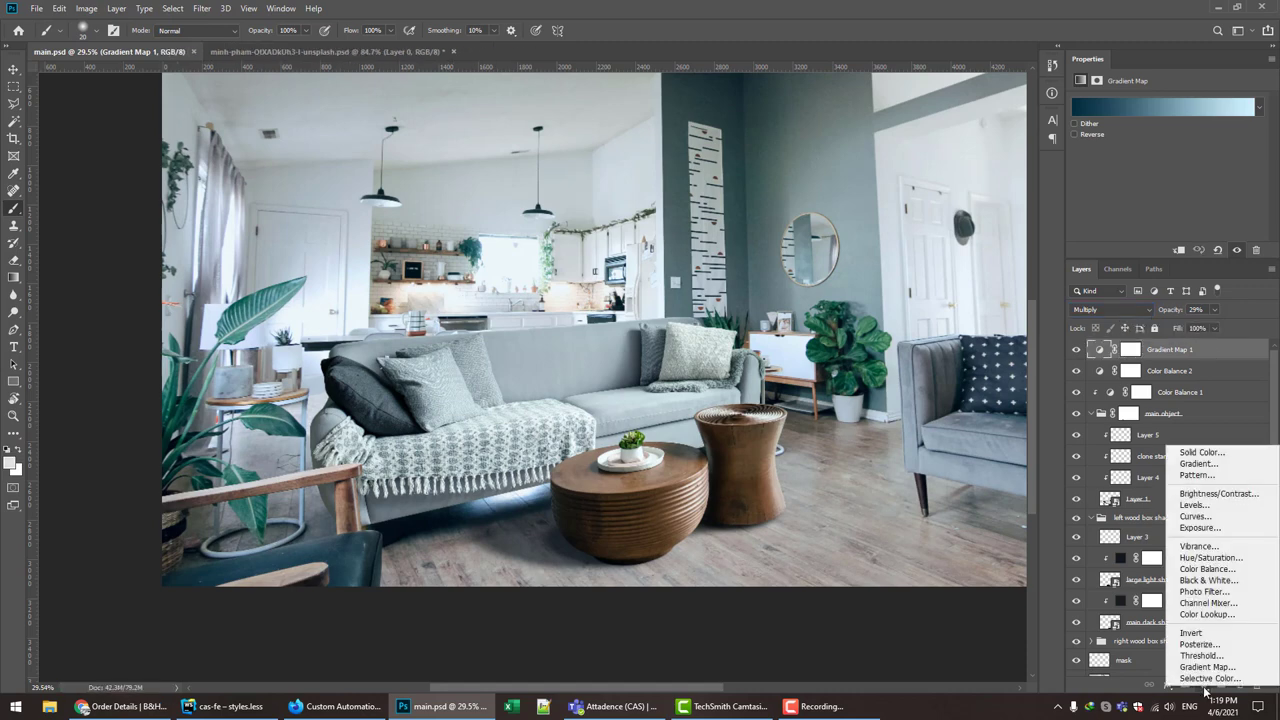
left_click(1196, 516)
left_click_drag(1186, 240, 1186, 310)
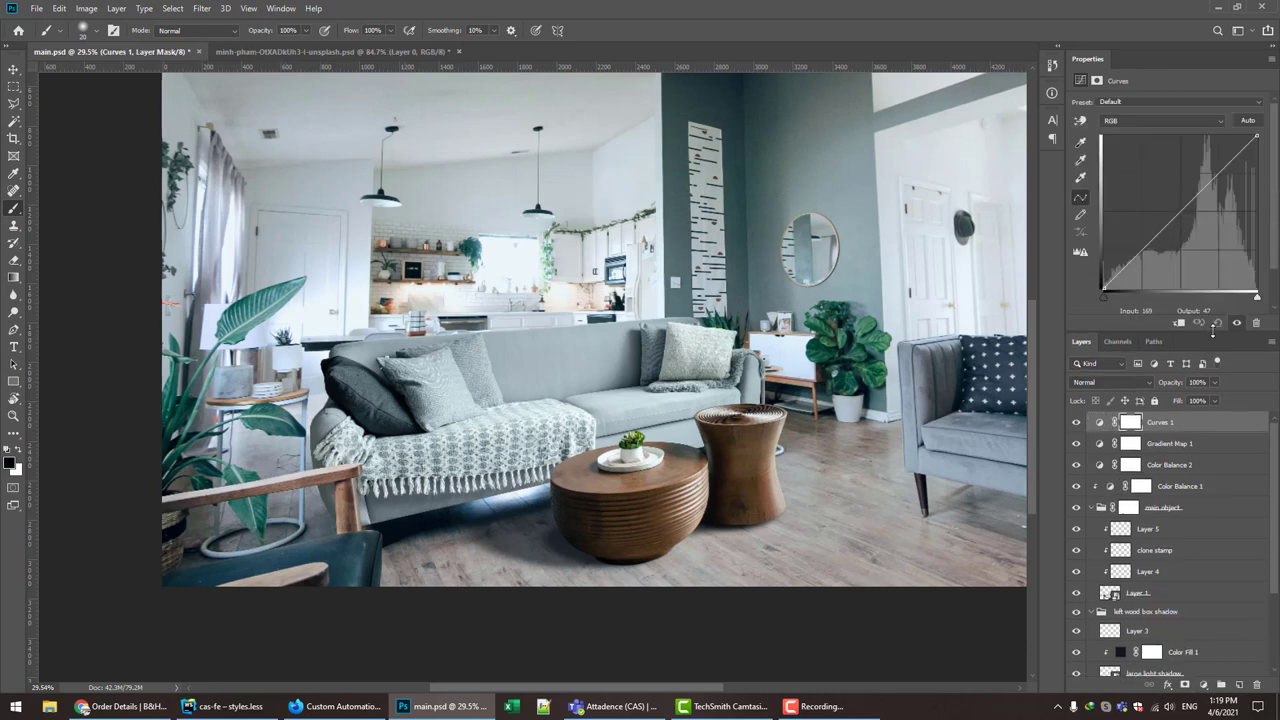
left_click(1160, 120)
left_click(1204, 158)
left_click_drag(1204, 158, 1218, 174)
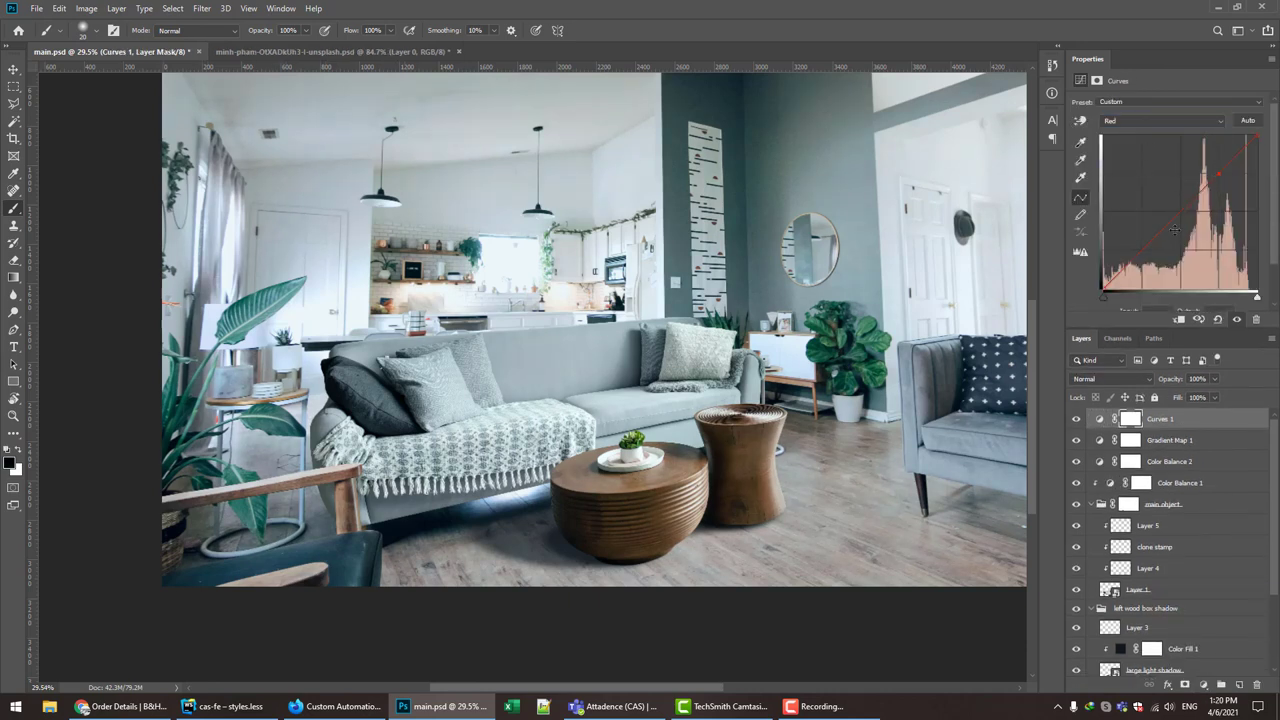
left_click(1156, 234)
- Add a point each to the Green and Blue channel curves
left_click(1160, 120)
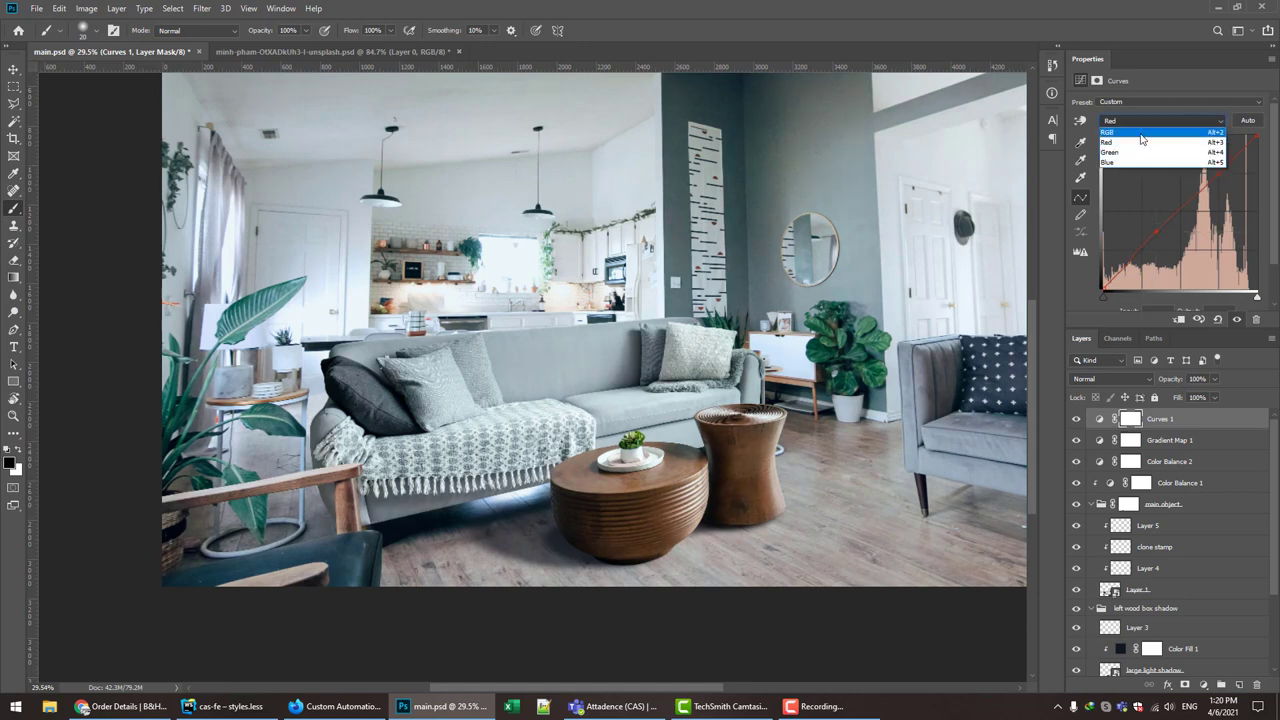
left_click(1130, 152)
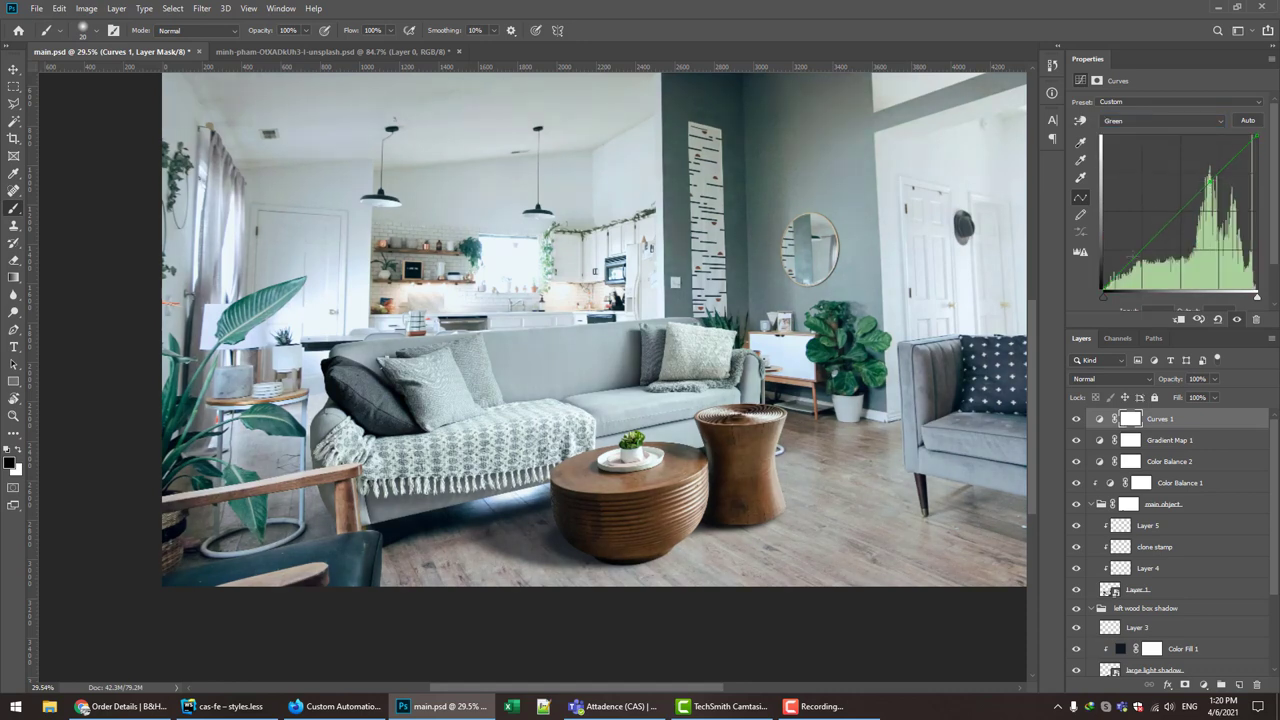
left_click(1134, 260)
left_click(1160, 120)
left_click(1127, 163)
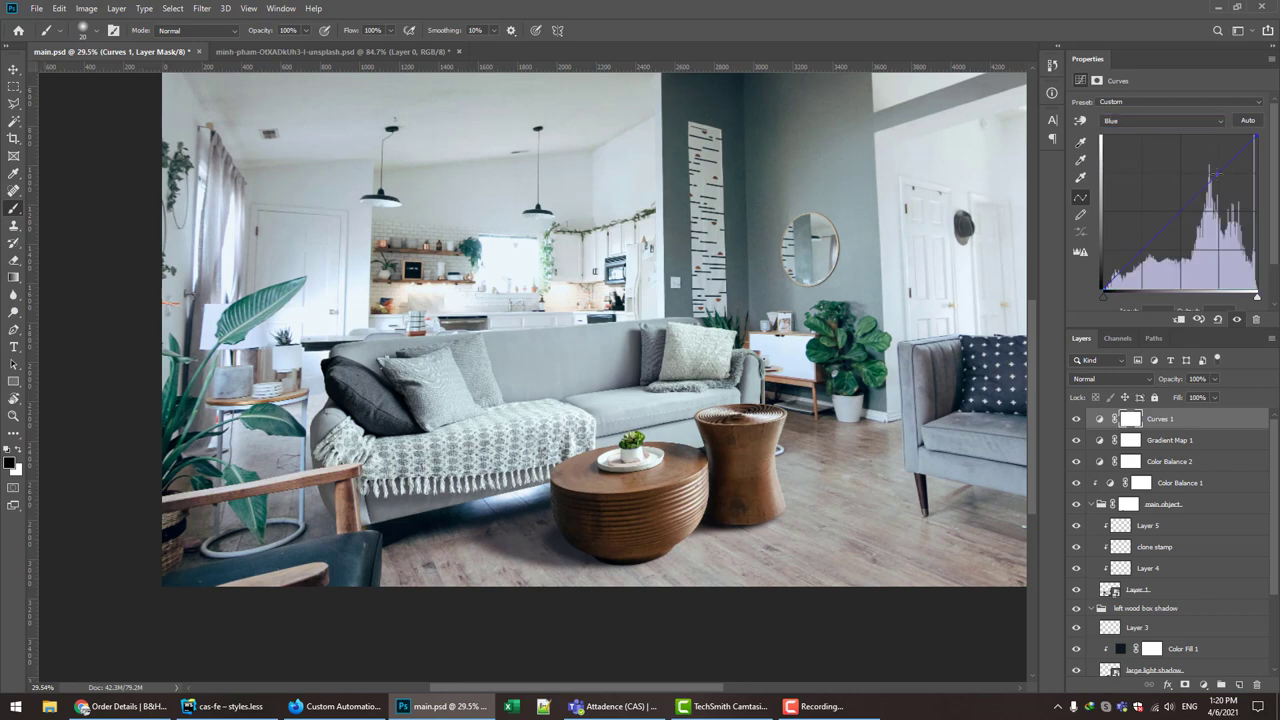
left_click(1216, 177)
- Stamp all visible layers into Layer 6 and convert it to a smart object
left_click(1175, 442)
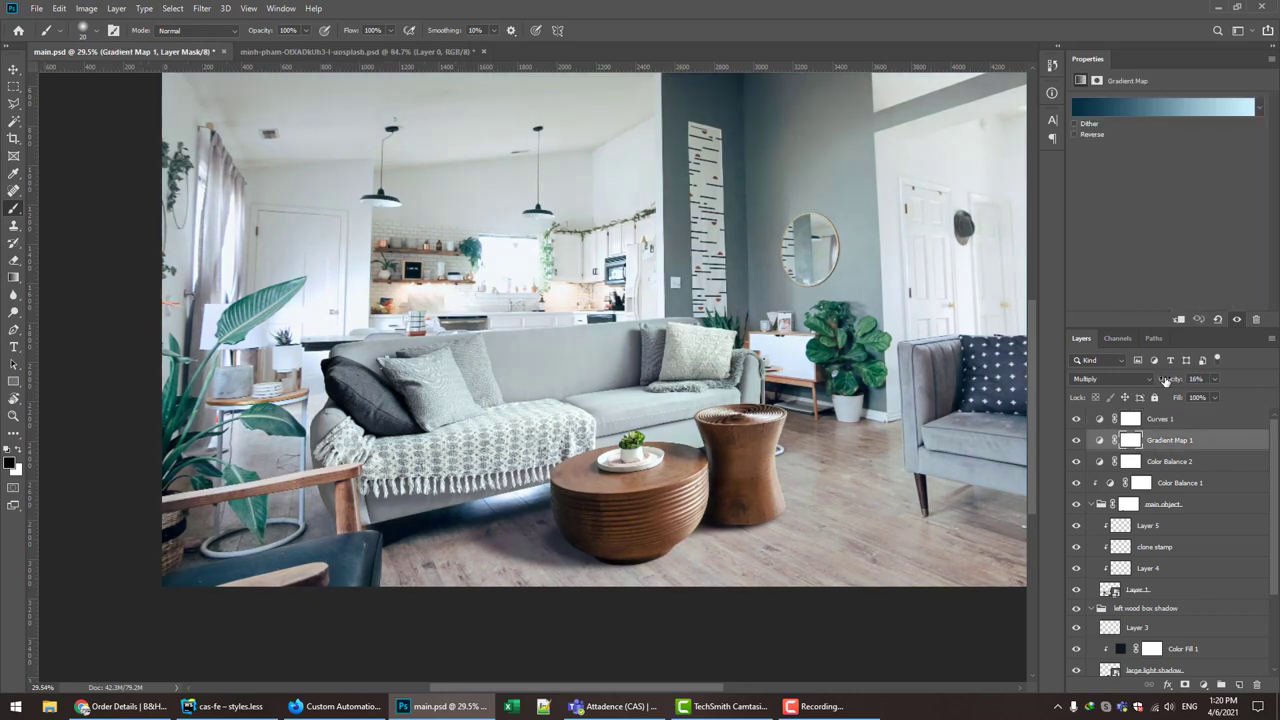
left_click(1176, 421)
key("ctrl+alt+shift+e")
right_click(1177, 421)
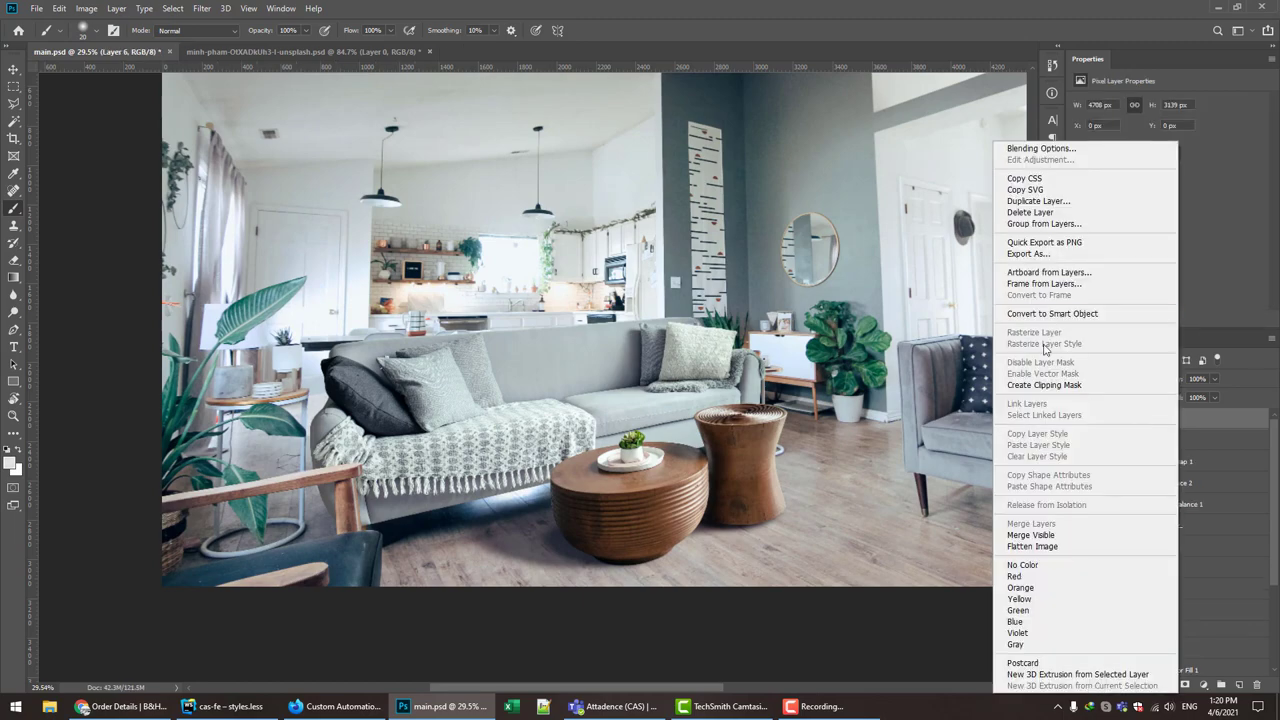
left_click(1055, 320)
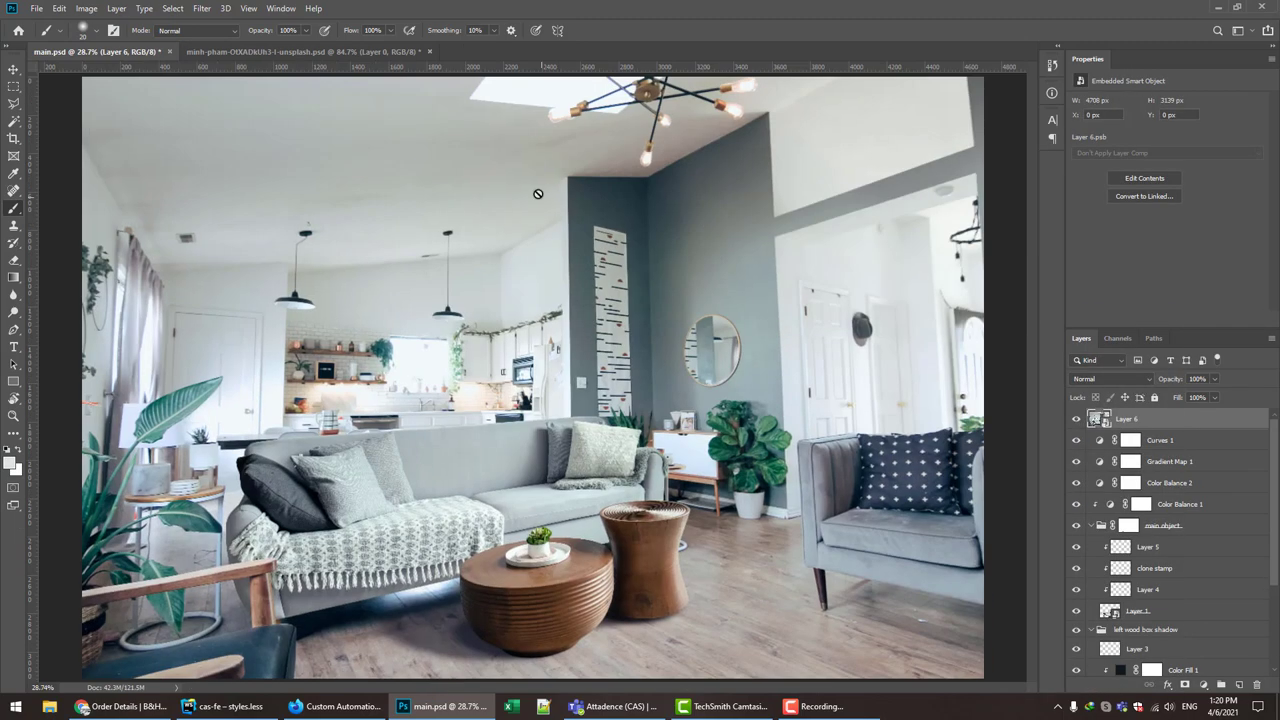
left_click(201, 9)
left_click(240, 90)
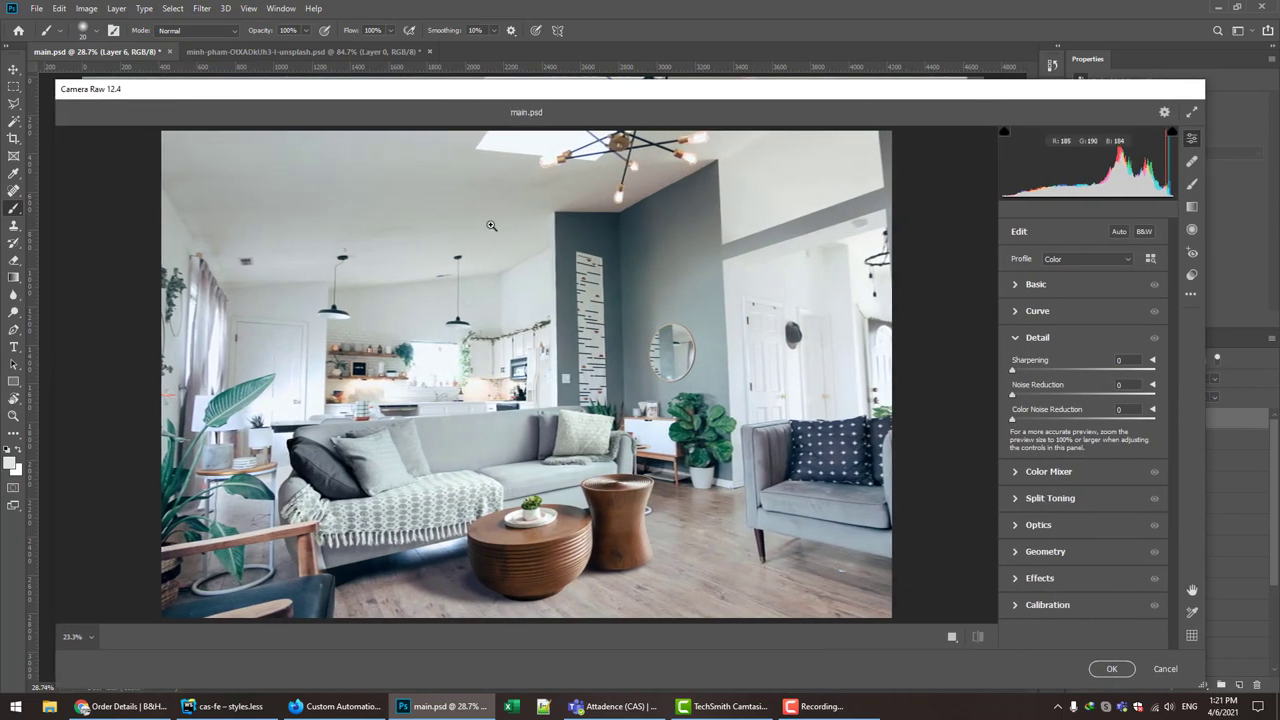
- In Camera Raw, add light sharpening and nudge Temperature and Tint on Layer 6, then apply
left_click_drag(457, 80, 469, 14)
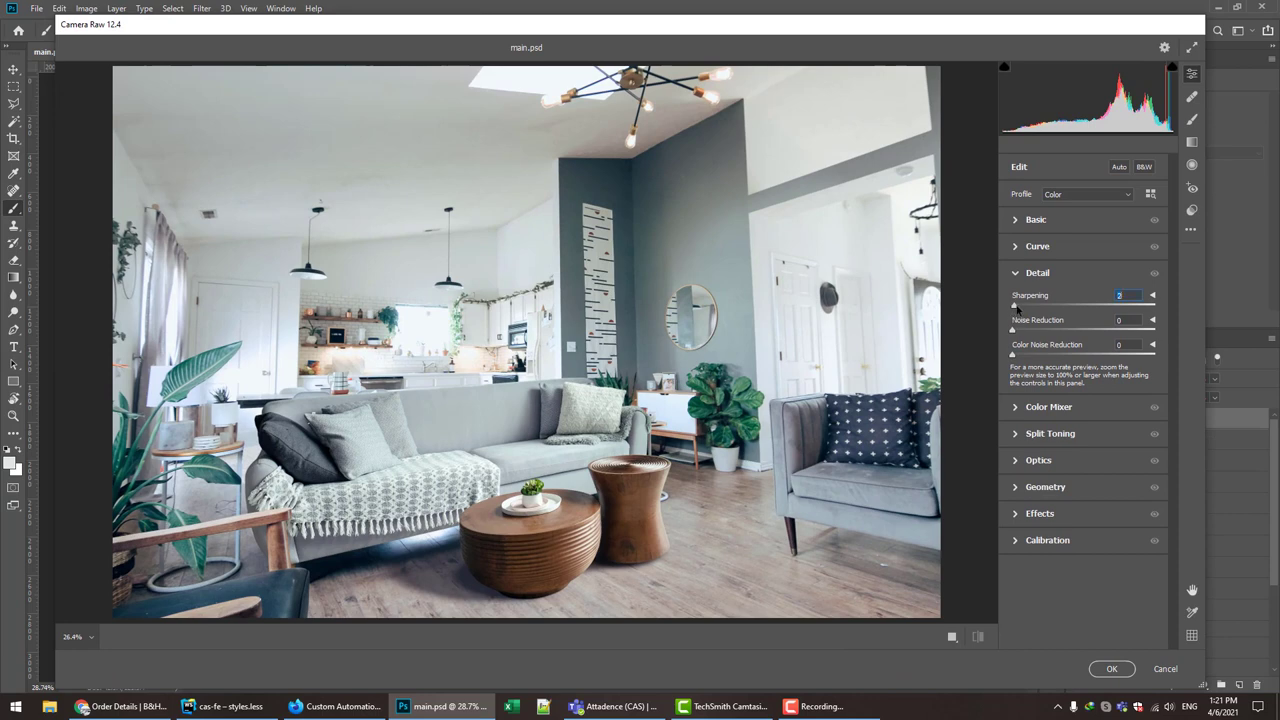
left_click_drag(1017, 309, 1021, 344)
left_click(1020, 408)
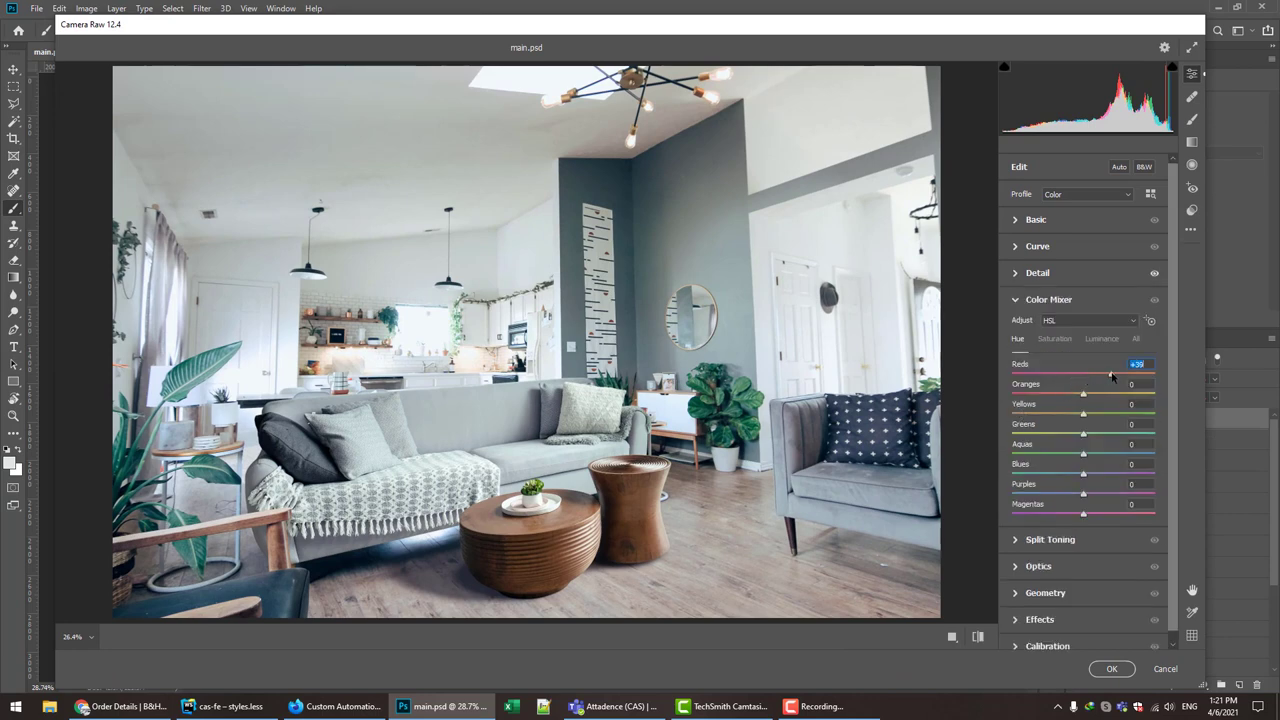
left_click(1016, 300)
left_click(1016, 226)
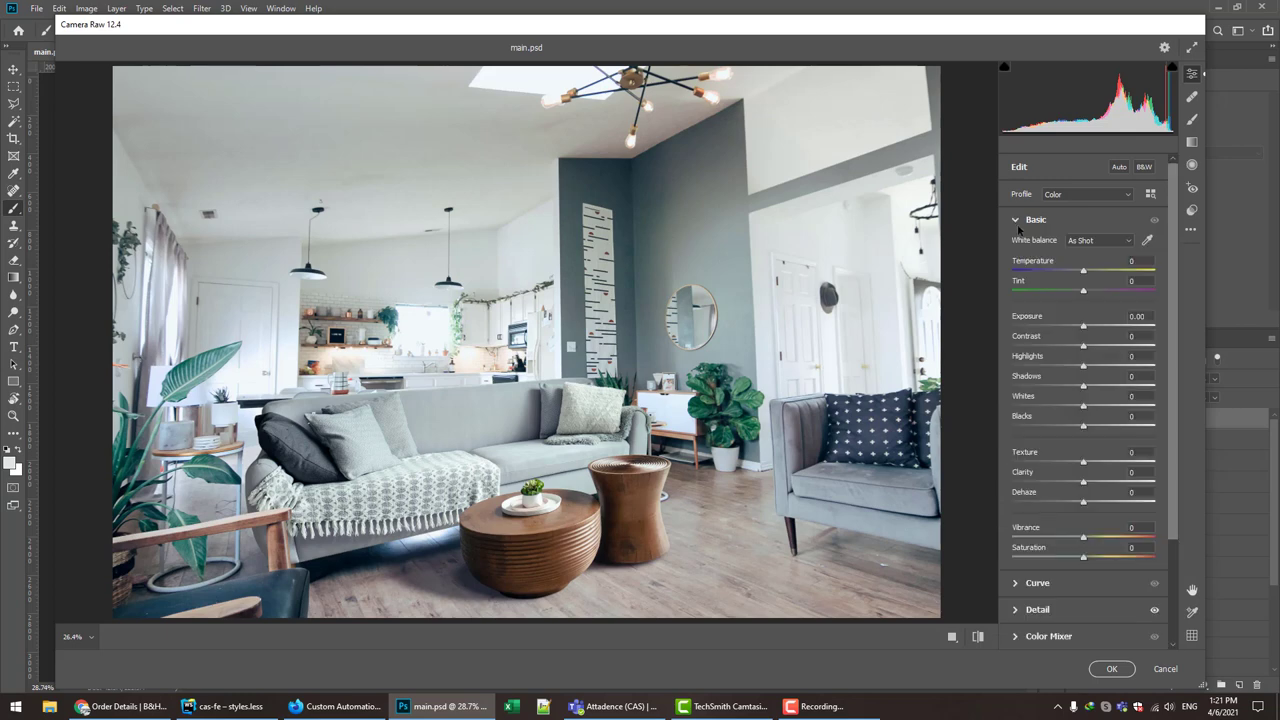
left_click_drag(1085, 272, 1085, 293)
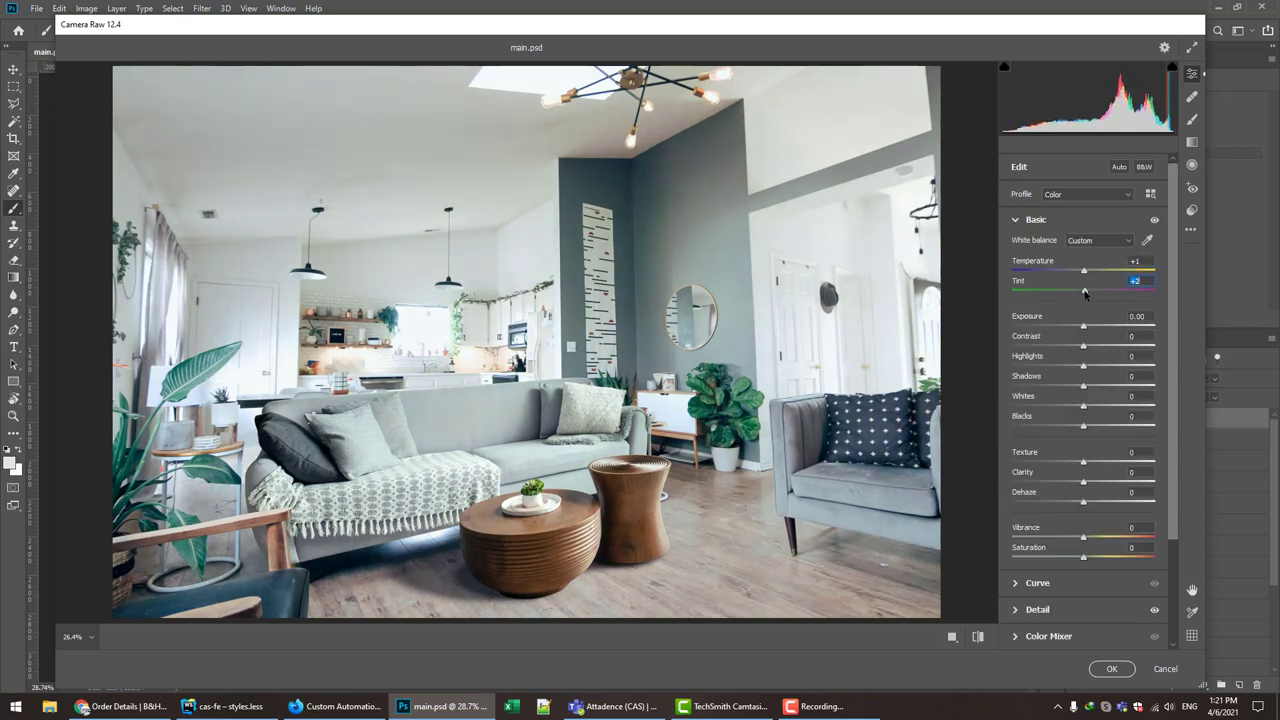
left_click(1112, 668)
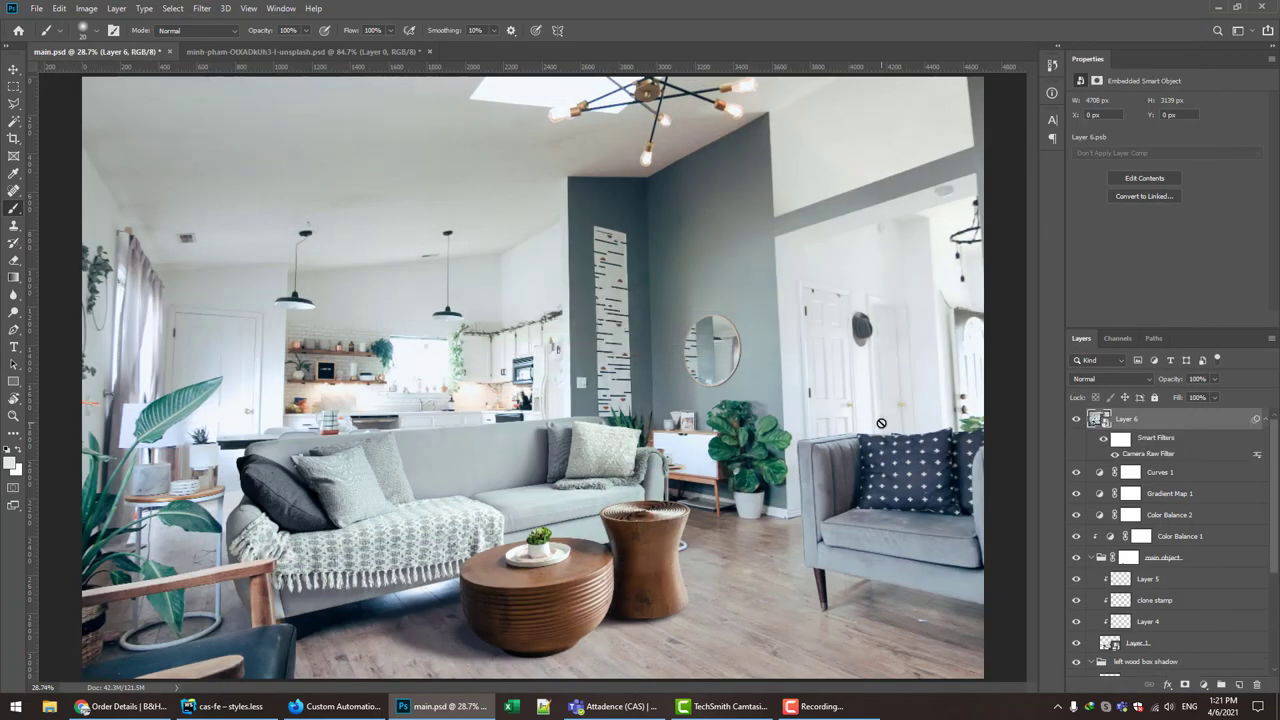